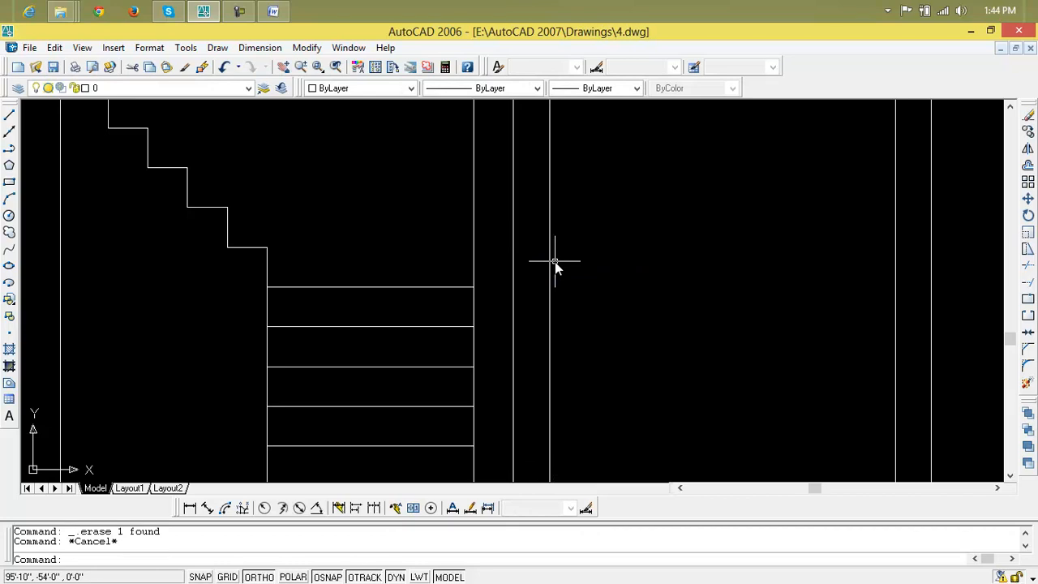
# Step: Offset the two inner vertical lines of the opening beside the stairs 3" inward
pyautogui.write('o')
pyautogui.press('Return')
pyautogui.write('3')
pyautogui.press('Return')
pyautogui.click(552, 265)
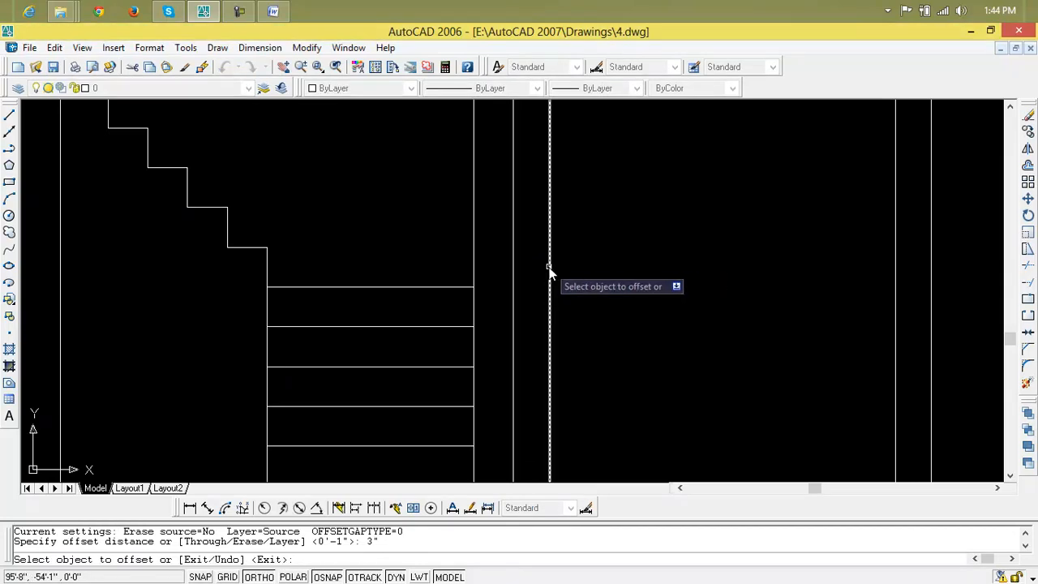
pyautogui.click(563, 280)
pyautogui.click(896, 303)
pyautogui.click(869, 308)
pyautogui.scroll(-4, 868, 307)
pyautogui.moveTo(868, 307); pyautogui.dragTo(685, 341, button='middle')
pyautogui.scroll(3, 622, 298)
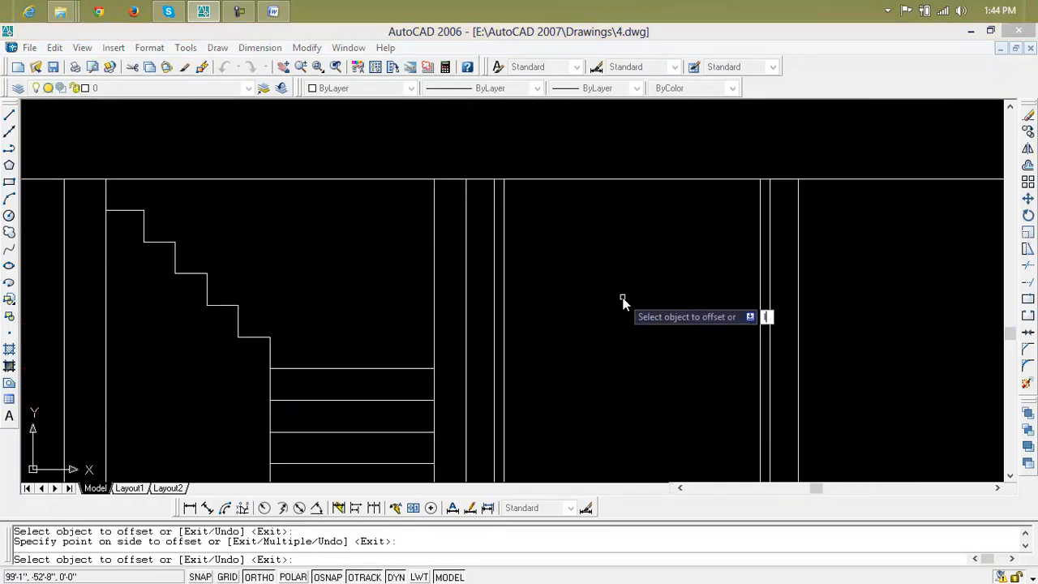
pyautogui.click(623, 298)
pyautogui.press('Escape')
pyautogui.press('Escape')
pyautogui.write('l')
pyautogui.press('Return')
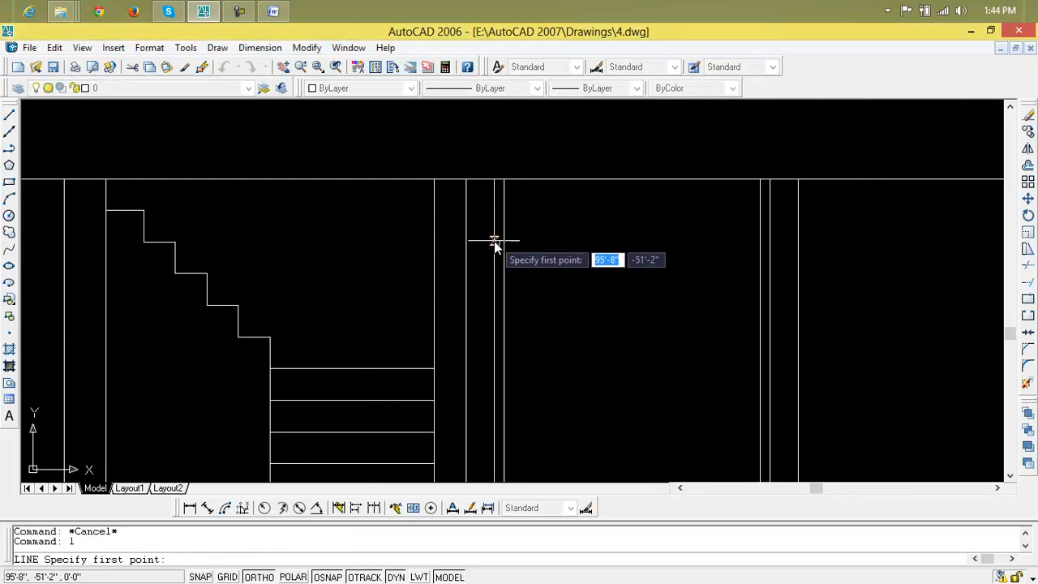
pyautogui.click(494, 239)
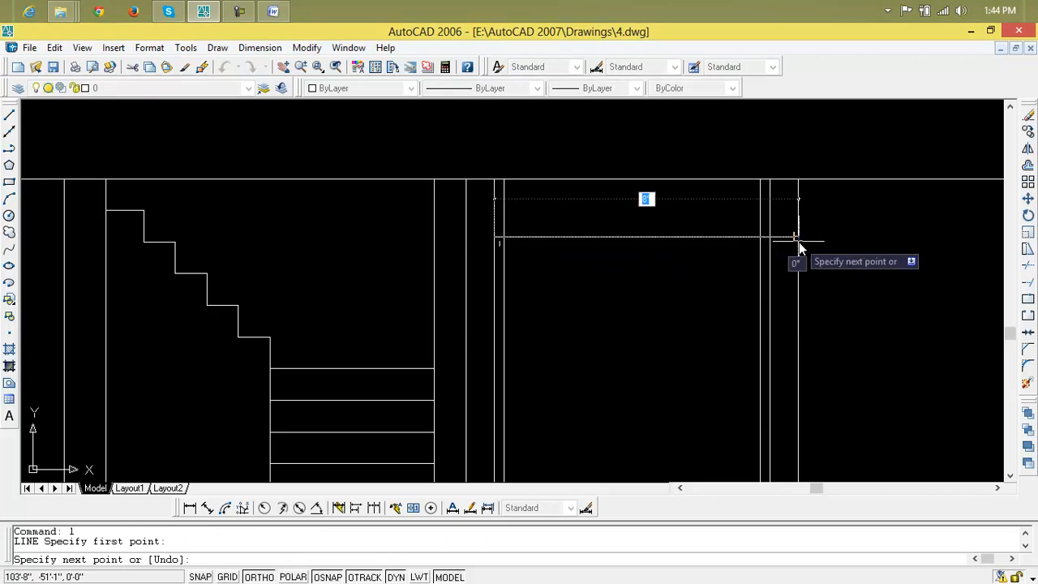
pyautogui.press('Escape')
pyautogui.press('Escape')
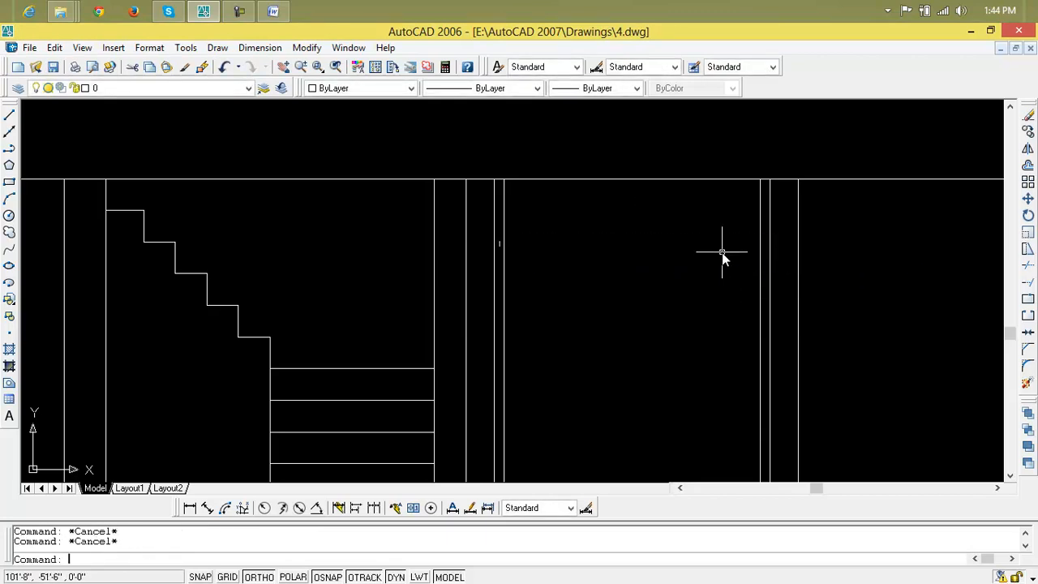
# Step: Draw a horizontal line about 8'-9" long between the opening's outer vertical lines, a little below the upper boundary line
pyautogui.write('l')
pyautogui.press('Return')
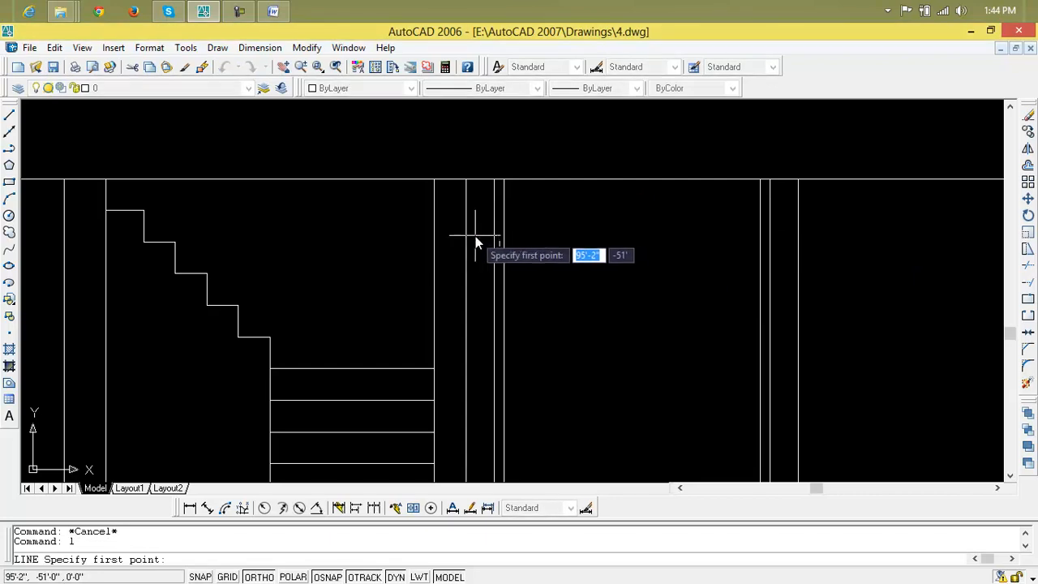
pyautogui.click(467, 241)
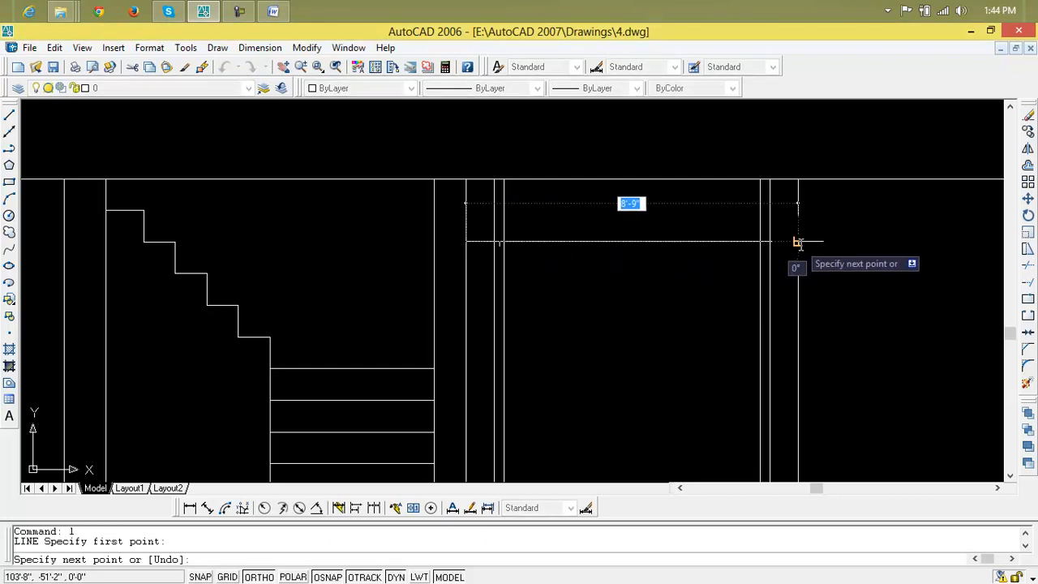
pyautogui.click(798, 241)
pyautogui.press('Return')
pyautogui.scroll(-3, 565, 325)
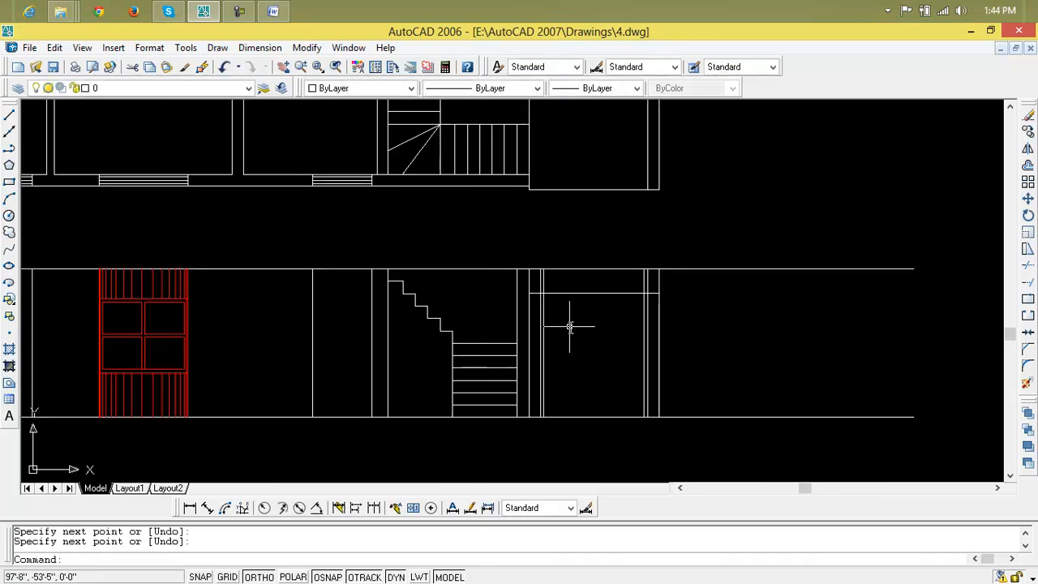
# Step: Try to trim the opening's vertical lines above the horizontal crossline
pyautogui.moveTo(566, 325); pyautogui.dragTo(552, 303, button='middle')
pyautogui.scroll(2, 529, 276)
pyautogui.scroll(2, 568, 278)
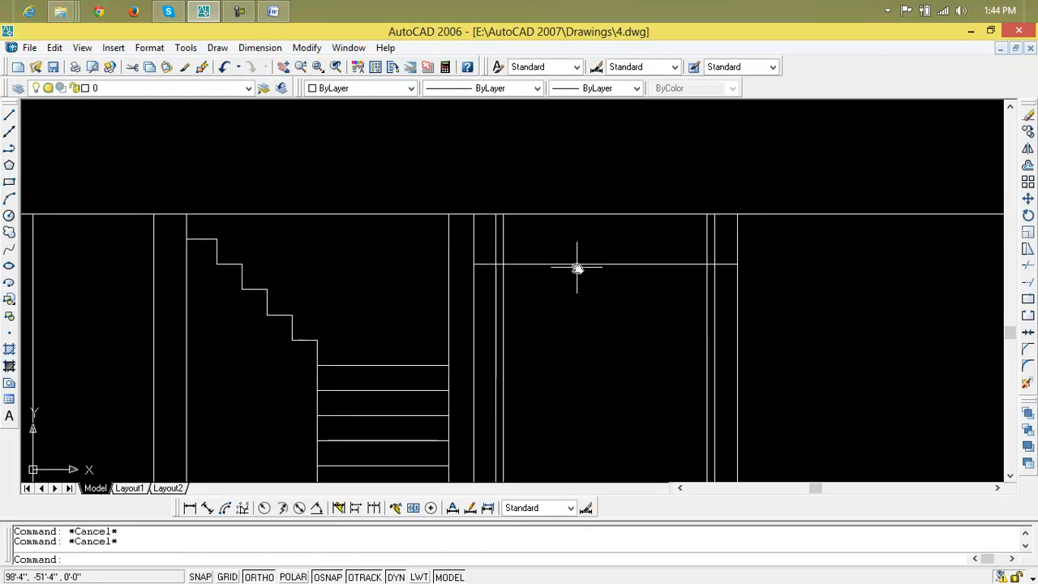
pyautogui.write('tr')
pyautogui.press('Return')
pyautogui.press('Return')
pyautogui.click(539, 251)
pyautogui.click(495, 252)
pyautogui.click(715, 254)
pyautogui.click(722, 249)
pyautogui.click(724, 248)
pyautogui.click(698, 251)
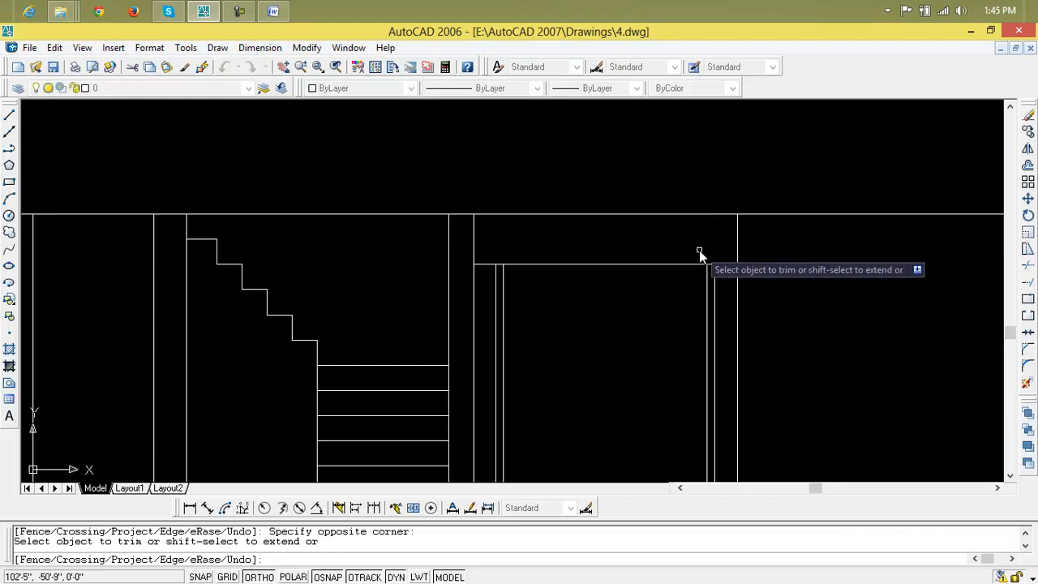
pyautogui.click(737, 248)
pyautogui.click(543, 246)
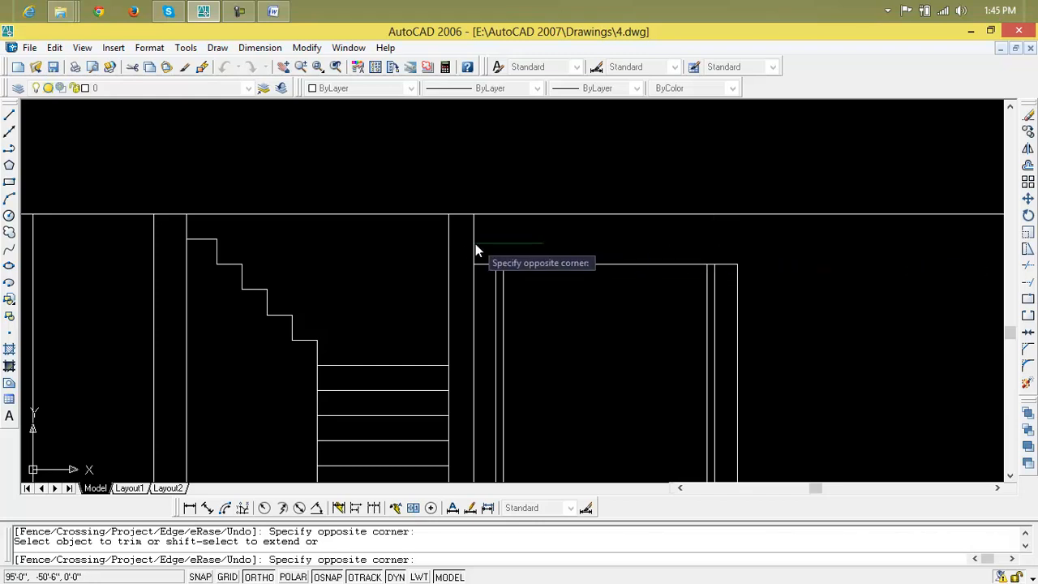
pyautogui.click(445, 248)
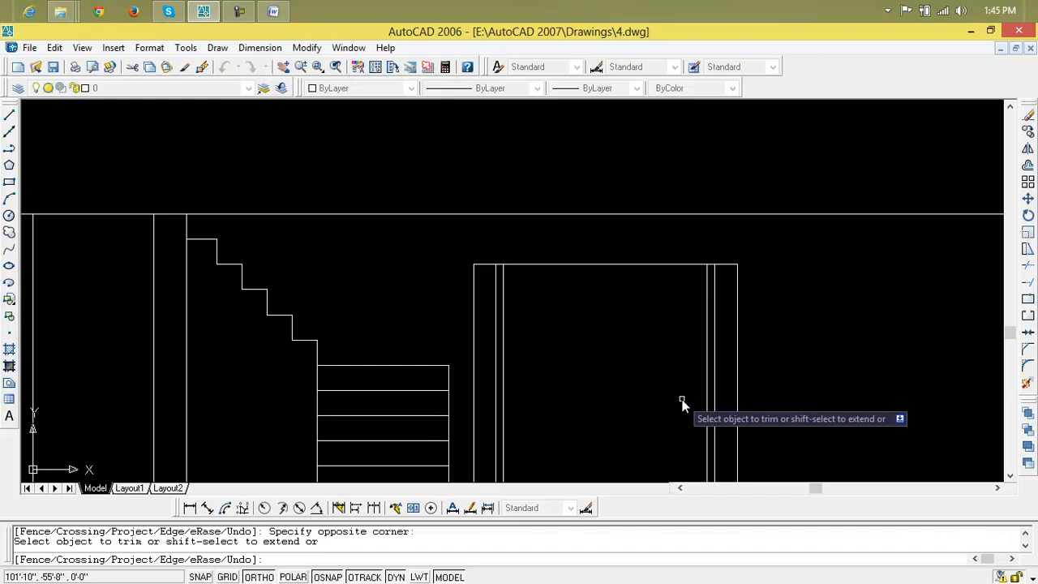
# Step: Undo the trims of the vertical lines above the crossline and leave the Trim command
pyautogui.hotkey('ctrl', 'z')
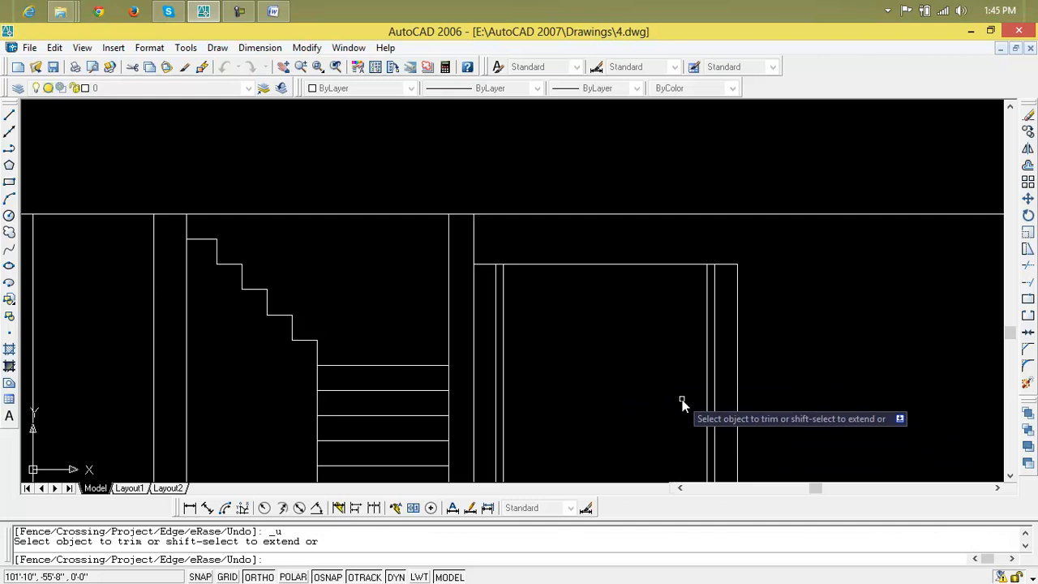
pyautogui.hotkey('ctrl', 'z')
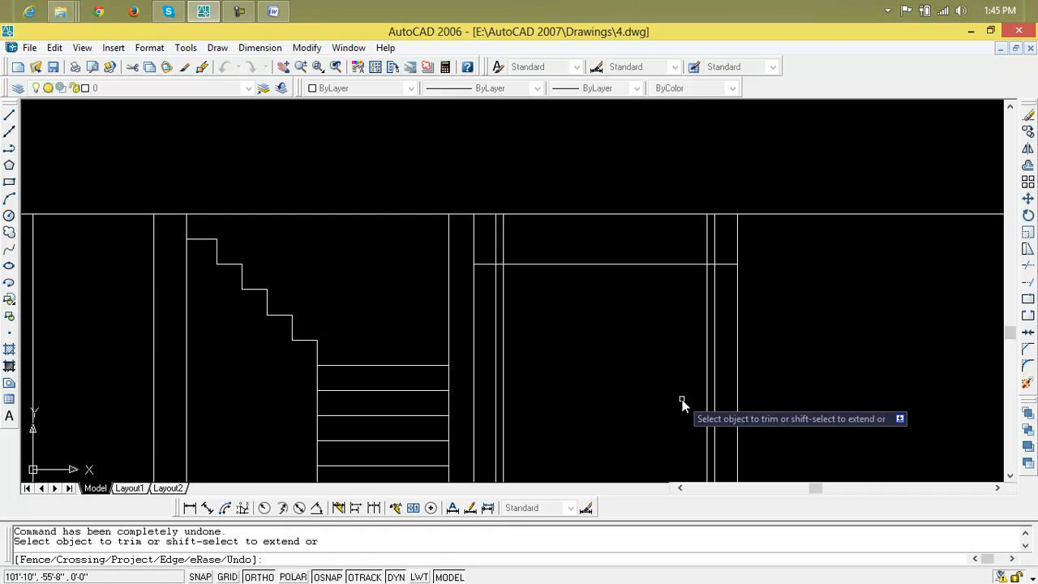
pyautogui.press('Escape')
pyautogui.press('Escape')
pyautogui.press('Escape')
# Step: Regenerate the drawing display
pyautogui.scroll(-2, 640, 366)
pyautogui.moveTo(639, 365); pyautogui.dragTo(549, 332, button='middle')
pyautogui.scroll(3, 549, 332)
pyautogui.scroll(-2, 581, 319)
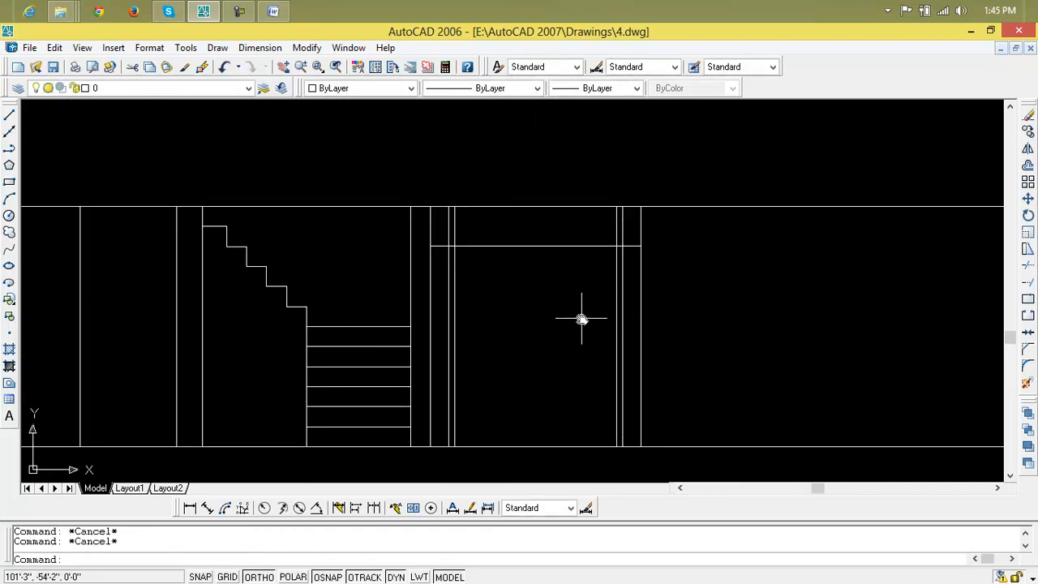
pyautogui.scroll(1, 536, 313)
pyautogui.write('e')
pyautogui.press('Return')
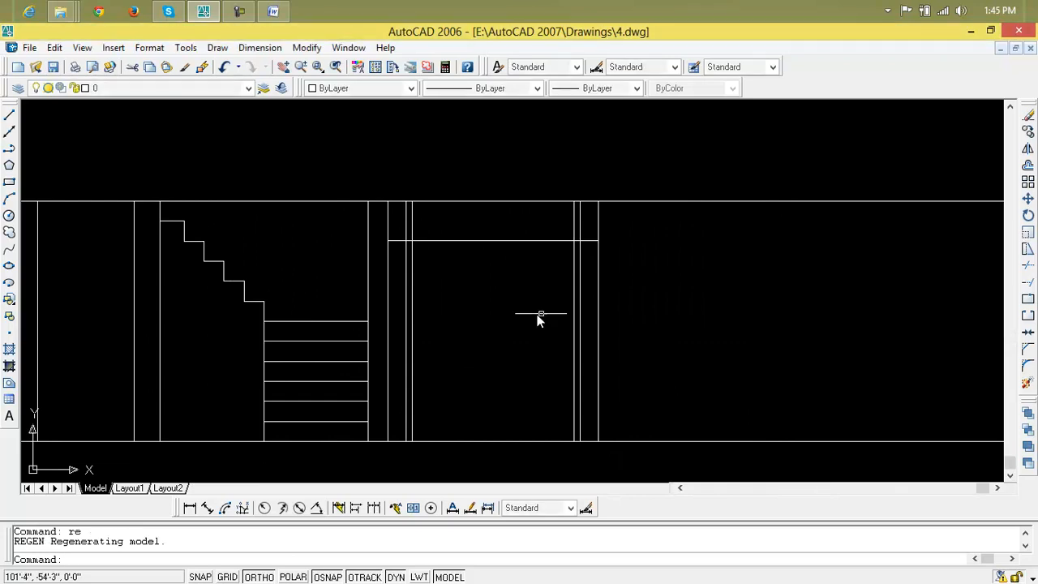
pyautogui.click(732, 258)
pyautogui.click(824, 328)
pyautogui.press('Escape')
pyautogui.press('Escape')
# Step: Draw an 18" by 18" square in the empty area to the right of the opening
pyautogui.write('rec')
pyautogui.press('Return')
pyautogui.click(678, 282)
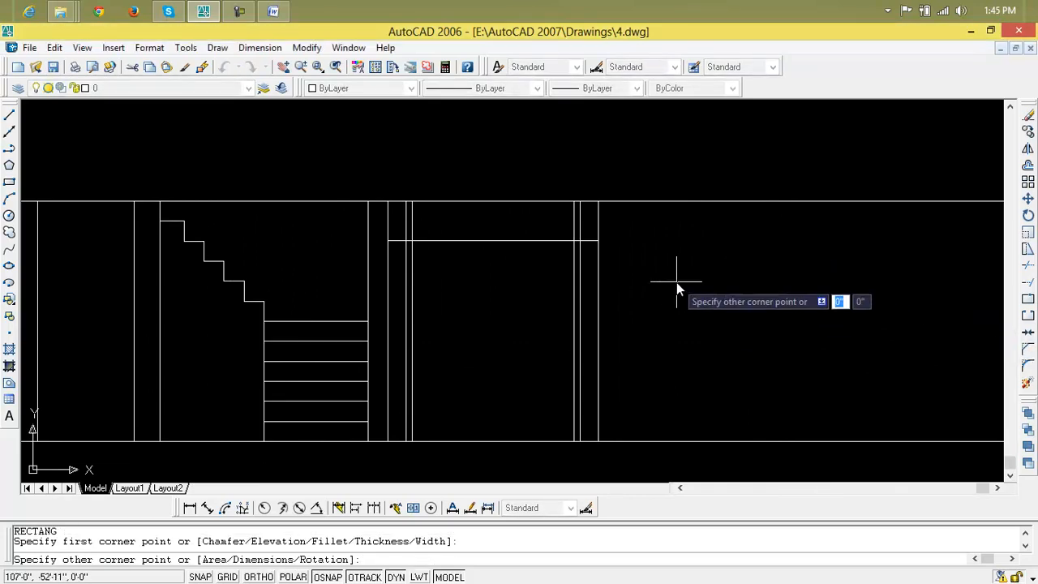
pyautogui.write('@')
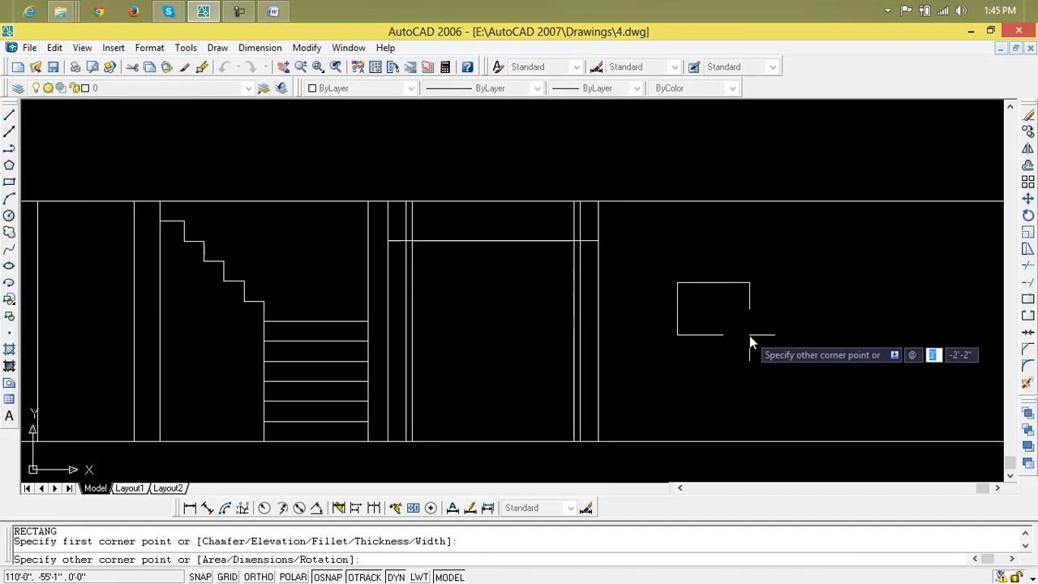
pyautogui.press('BackSpace')
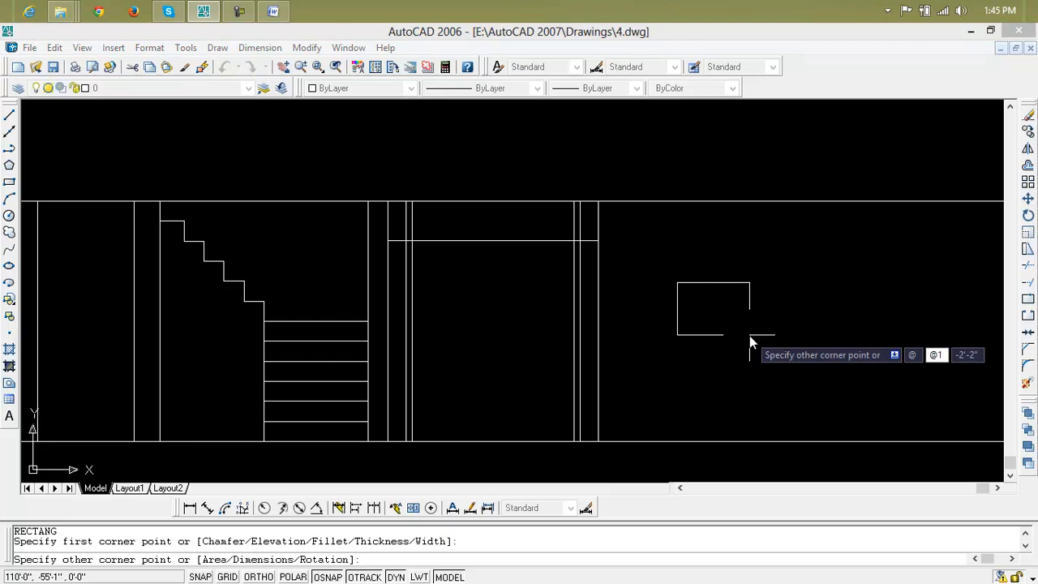
pyautogui.write('18')
pyautogui.press('Tab')
pyautogui.write('18')
pyautogui.press('Return')
pyautogui.scroll(5, 746, 329)
pyautogui.moveTo(735, 312); pyautogui.dragTo(815, 523, button='middle')
pyautogui.press('Escape')
pyautogui.press('Escape')
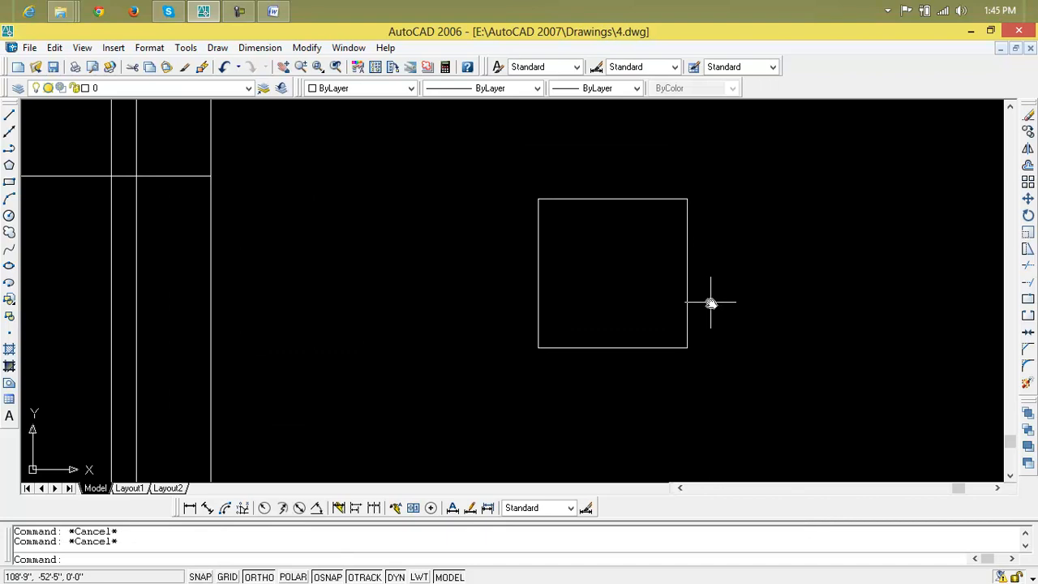
# Step: Explode the 18" square into separate lines
pyautogui.click(1028, 385)
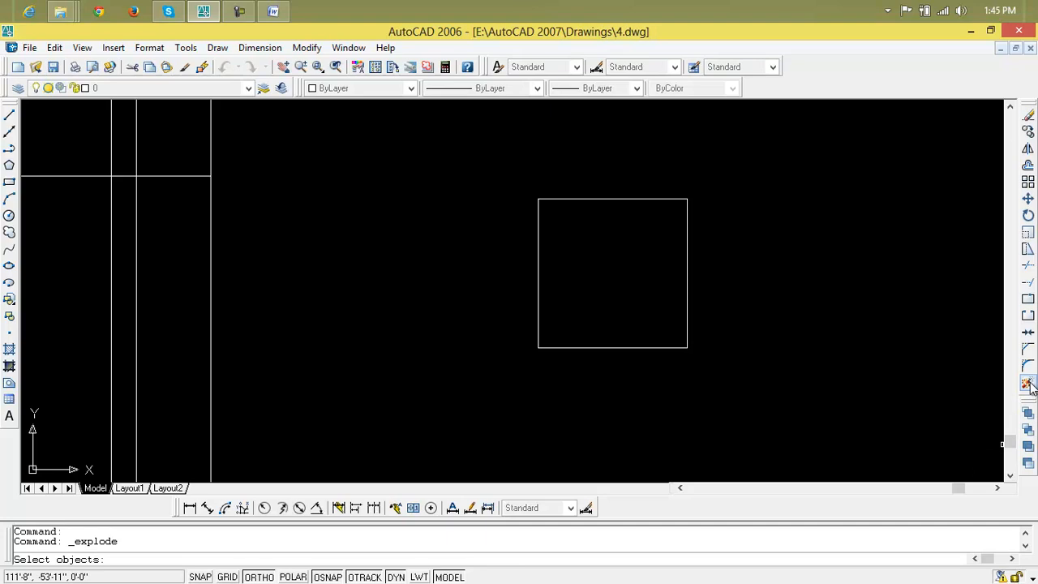
pyautogui.click(655, 348)
pyautogui.press('Return')
# Step: Offset the square's bottom and right edges inward twice each at 3" spacing
pyautogui.write('o')
pyautogui.press('Return')
pyautogui.write('3')
pyautogui.press('Return')
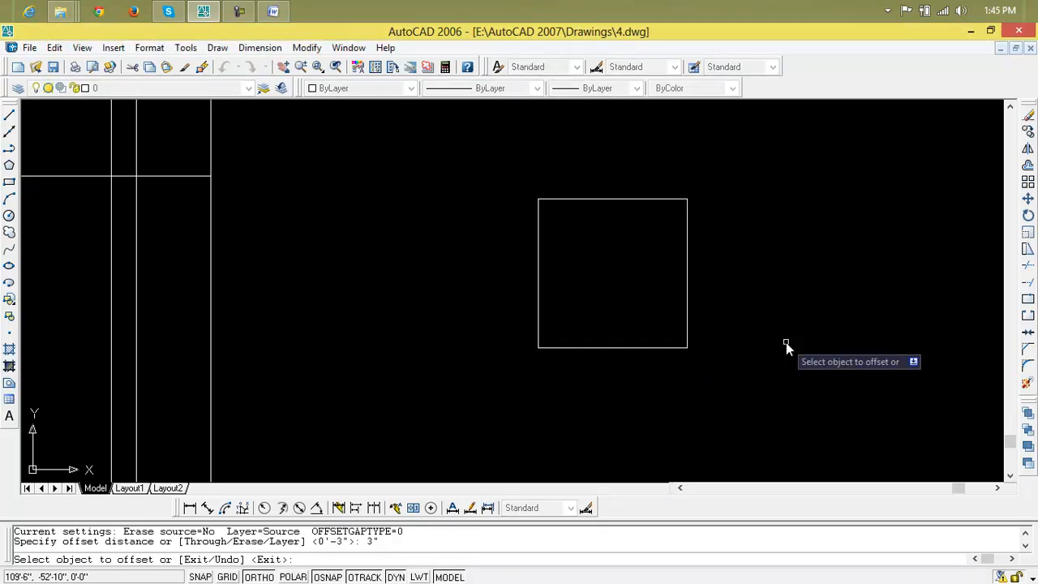
pyautogui.click(635, 348)
pyautogui.click(638, 328)
pyautogui.click(638, 324)
pyautogui.click(637, 306)
pyautogui.click(686, 297)
pyautogui.click(670, 292)
pyautogui.click(663, 288)
pyautogui.click(649, 286)
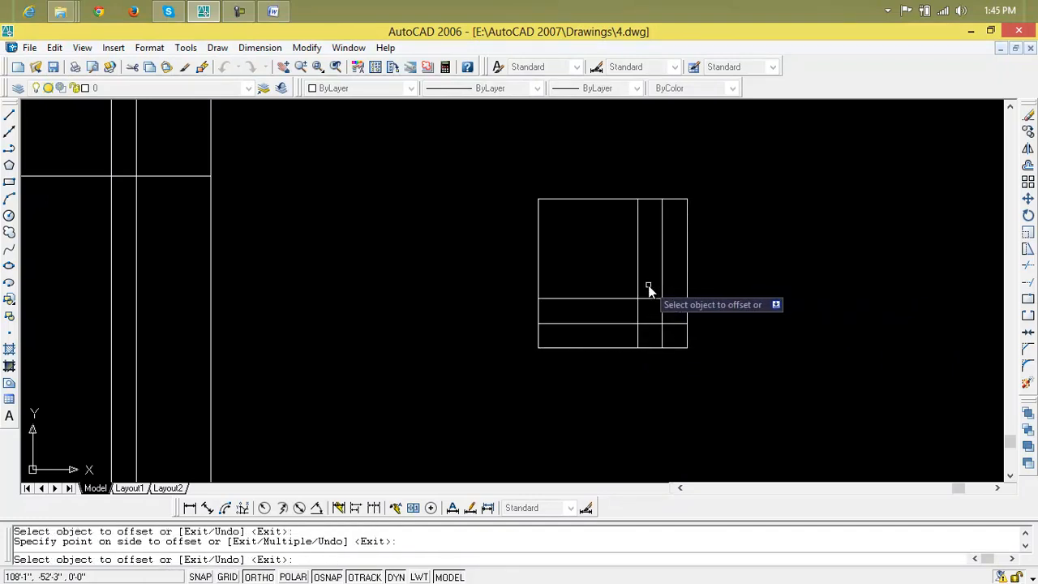
# Step: Offset the square's left and top edges inward twice each at 3" spacing
pyautogui.click(540, 279)
pyautogui.click(562, 281)
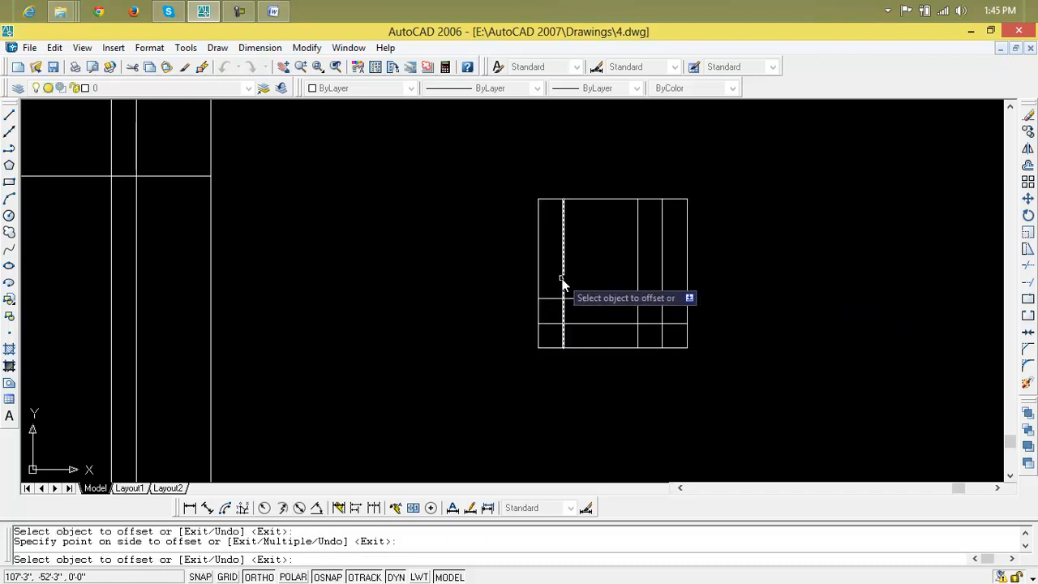
pyautogui.click(566, 283)
pyautogui.click(564, 281)
pyautogui.click(586, 262)
pyautogui.click(604, 200)
pyautogui.click(608, 213)
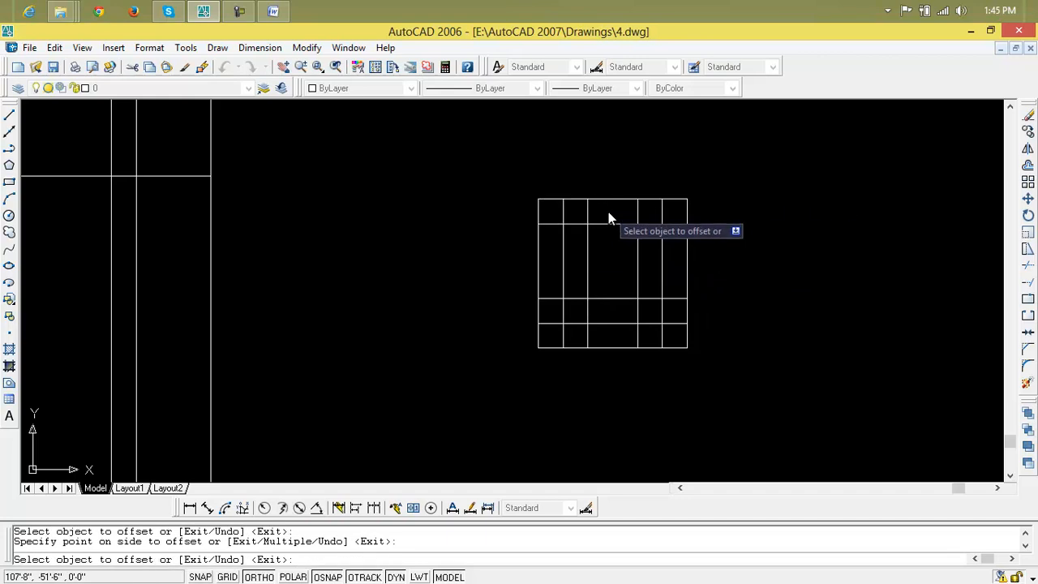
pyautogui.click(610, 223)
pyautogui.click(611, 258)
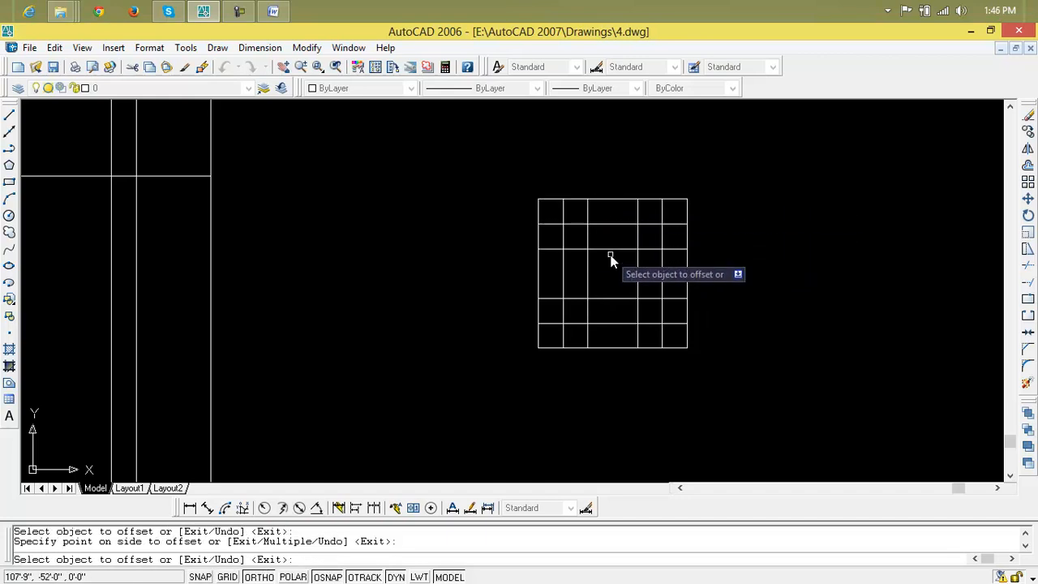
pyautogui.press('Escape')
pyautogui.press('Escape')
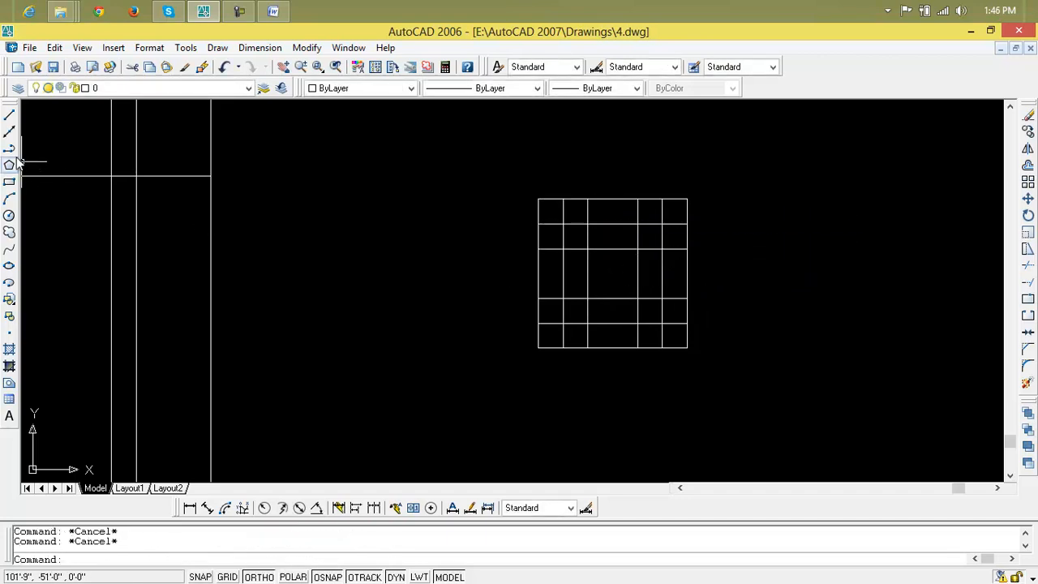
# Step: Start a polyline at the grid's lower-left corner, stepping right, up, right and up in 3" segments along the grid intersections
pyautogui.click(9, 149)
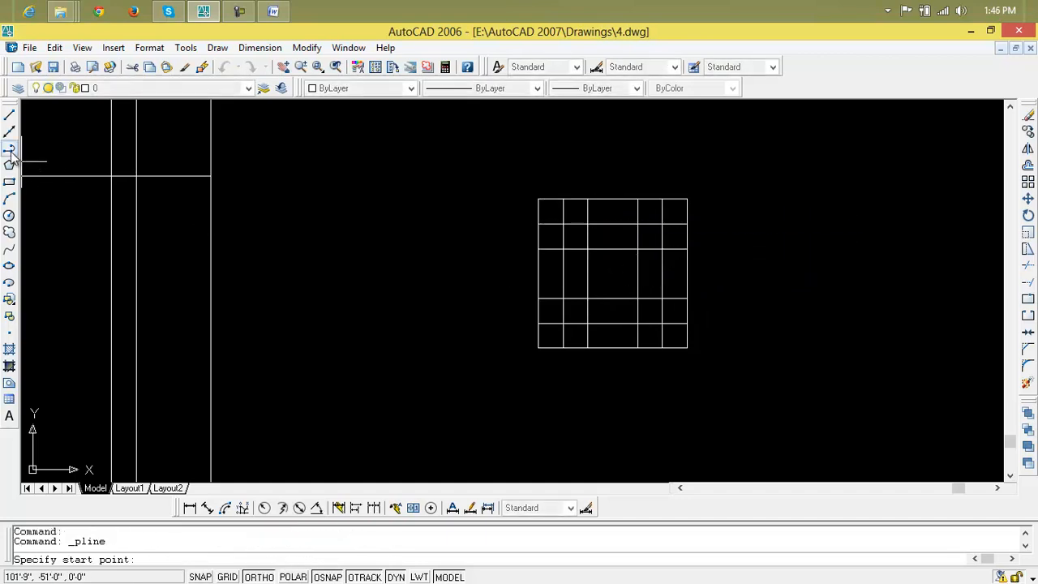
pyautogui.click(538, 348)
pyautogui.click(563, 348)
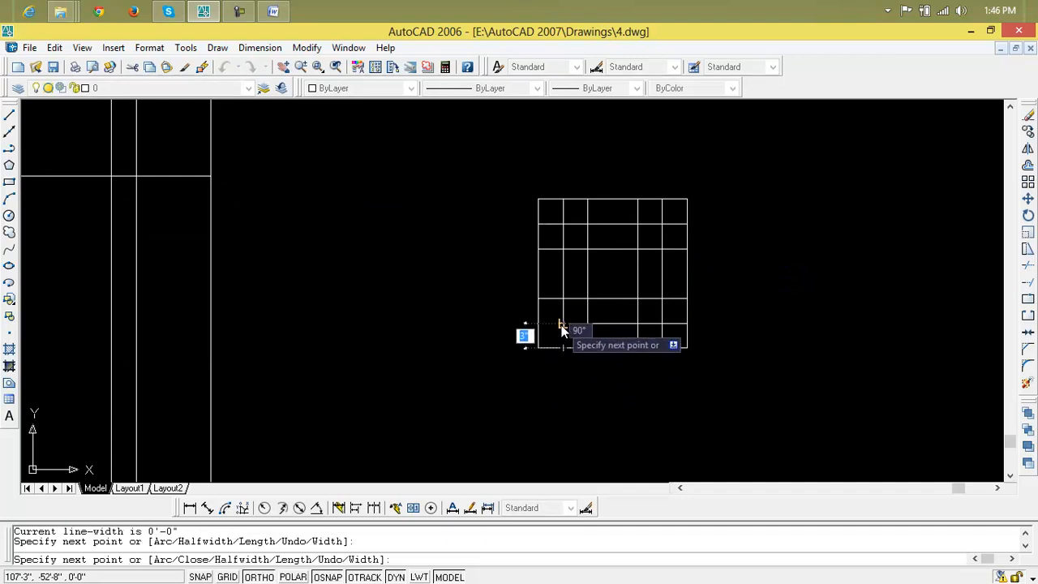
pyautogui.click(564, 323)
pyautogui.click(589, 323)
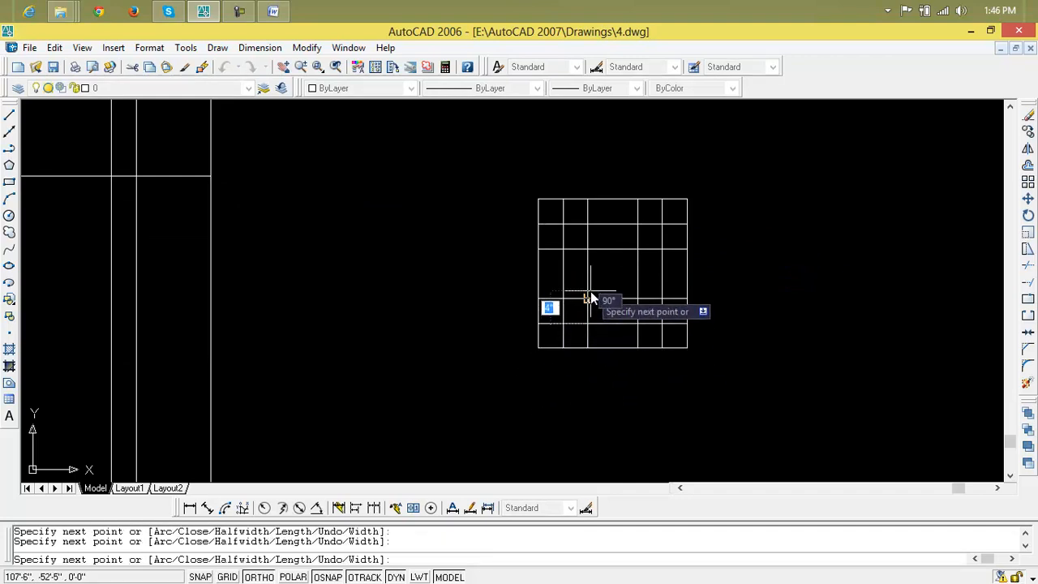
pyautogui.click(590, 298)
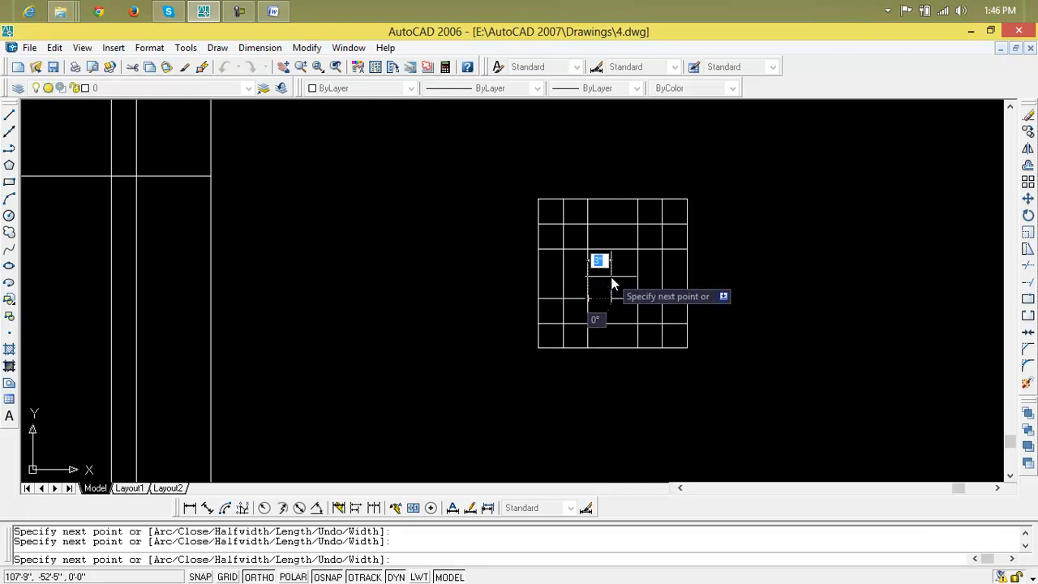
# Step: Continue the polyline with an arc to the inner square's upper-right corner and finish with 3" stepped segments to the grid's upper-right corner
pyautogui.write('a')
pyautogui.press('Return')
pyautogui.click(639, 249)
pyautogui.write('l')
pyautogui.press('Return')
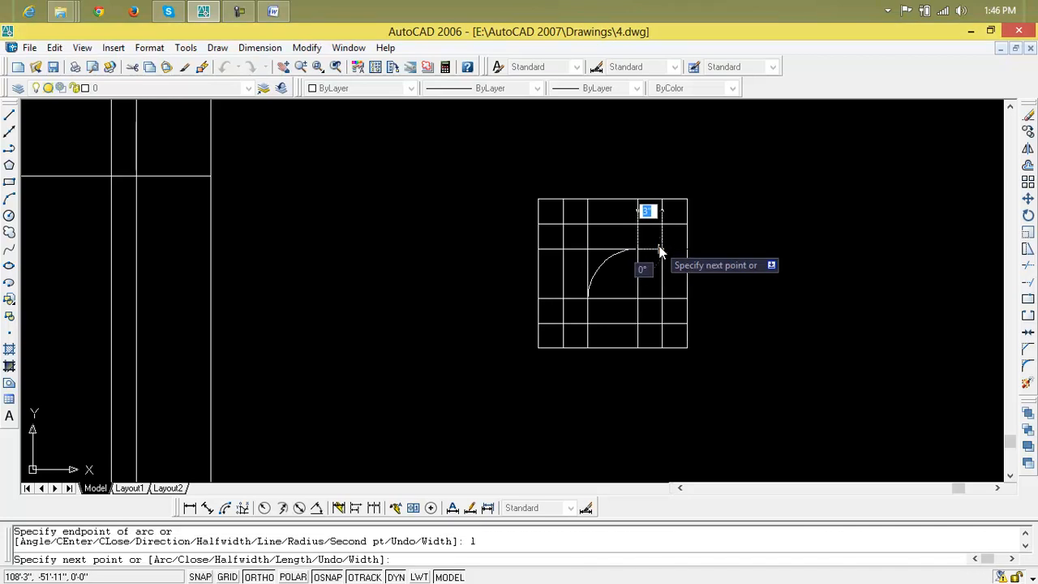
pyautogui.click(661, 250)
pyautogui.click(663, 227)
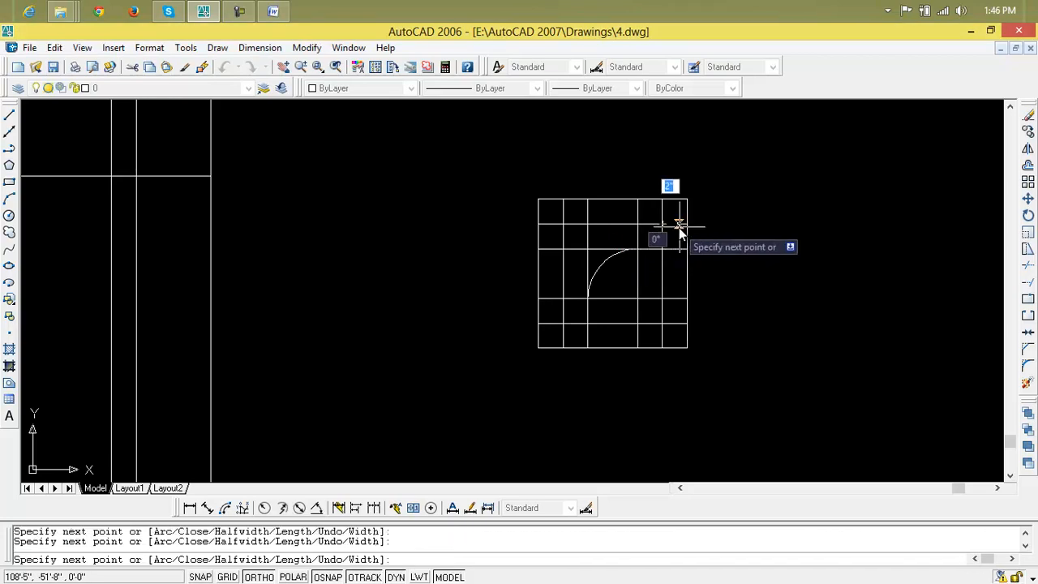
pyautogui.click(687, 228)
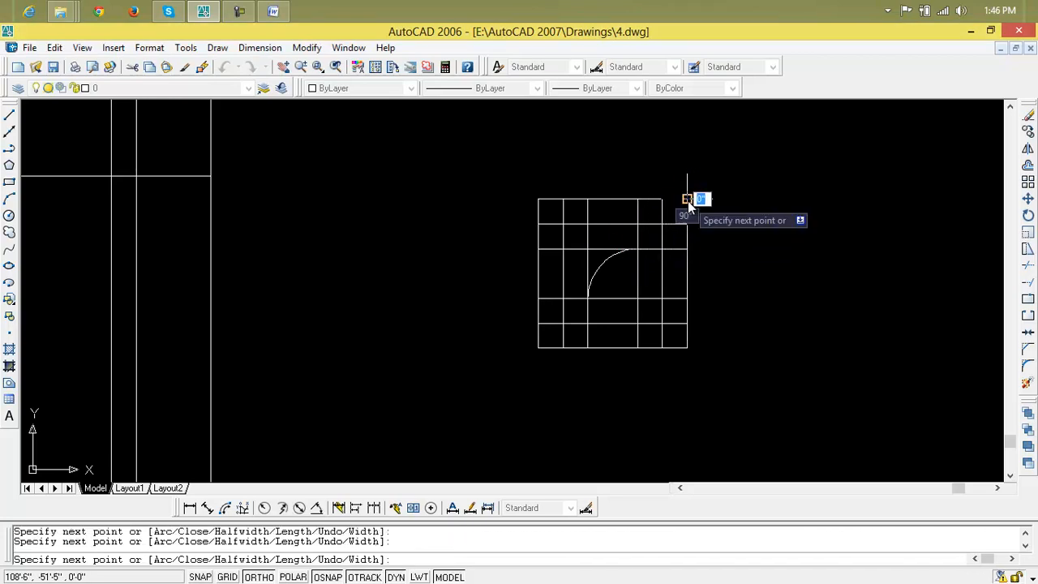
pyautogui.press('Return')
pyautogui.scroll(-4, 687, 215)
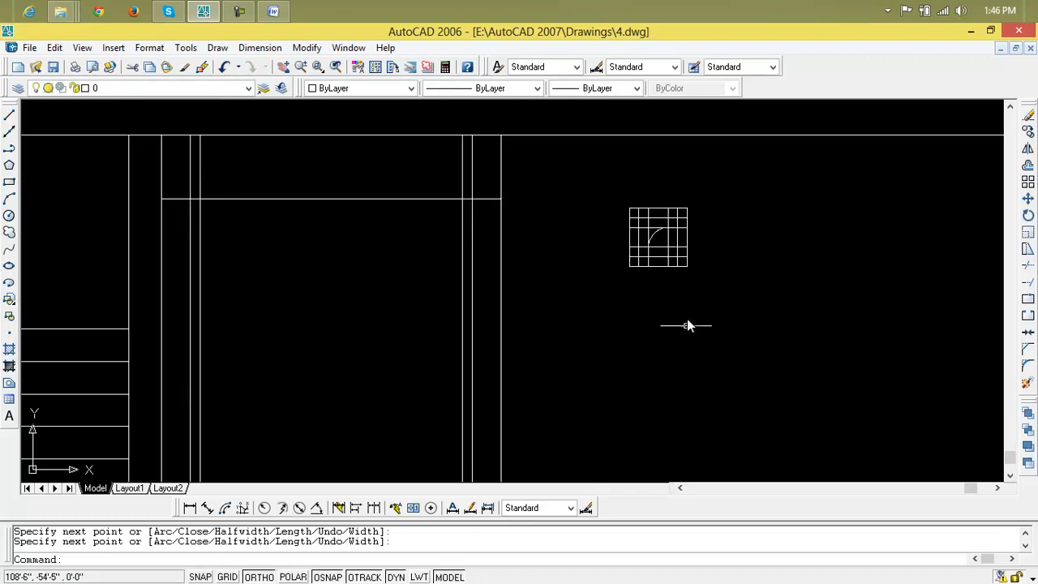
# Step: Move the stepped profile from the grid's lower-left corner to the crossline's left end on the opening's left column
pyautogui.write('m')
pyautogui.press('Return')
pyautogui.click(633, 267)
pyautogui.press('Return')
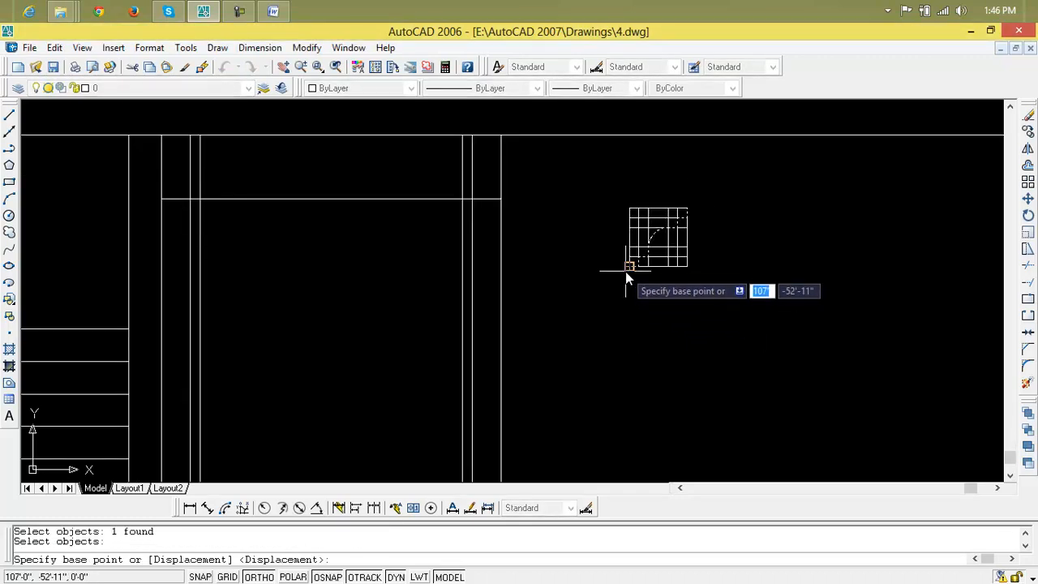
pyautogui.click(626, 271)
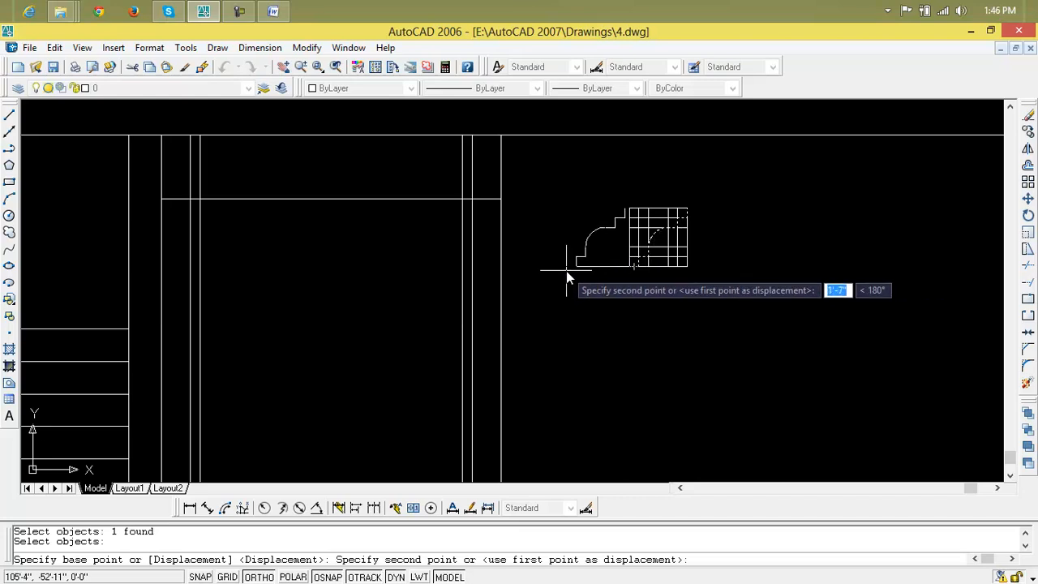
pyautogui.scroll(-2, 567, 271)
pyautogui.moveTo(567, 271); pyautogui.dragTo(592, 281, button='middle')
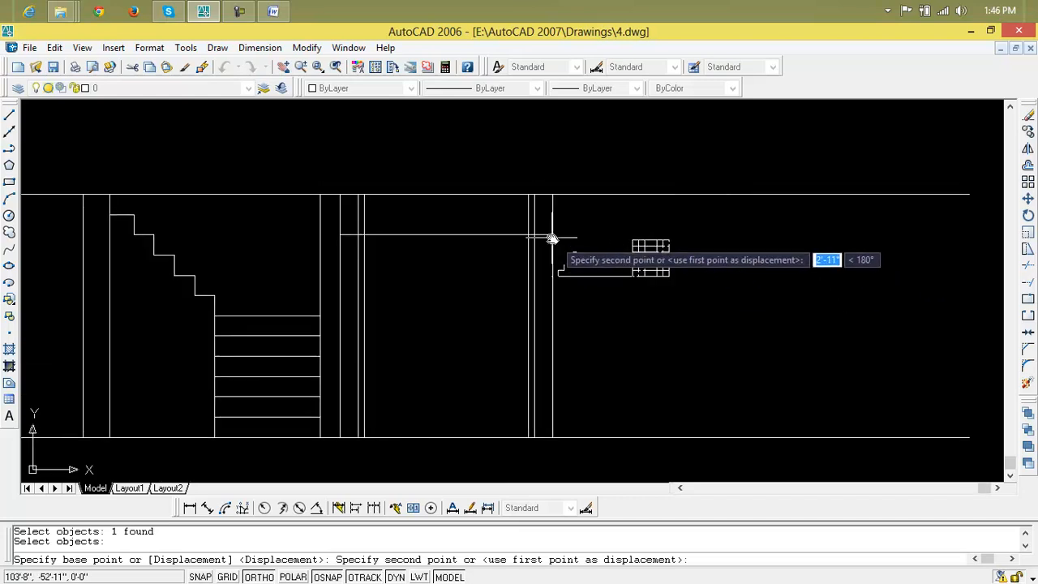
pyautogui.moveTo(535, 236); pyautogui.dragTo(524, 311, button='middle')
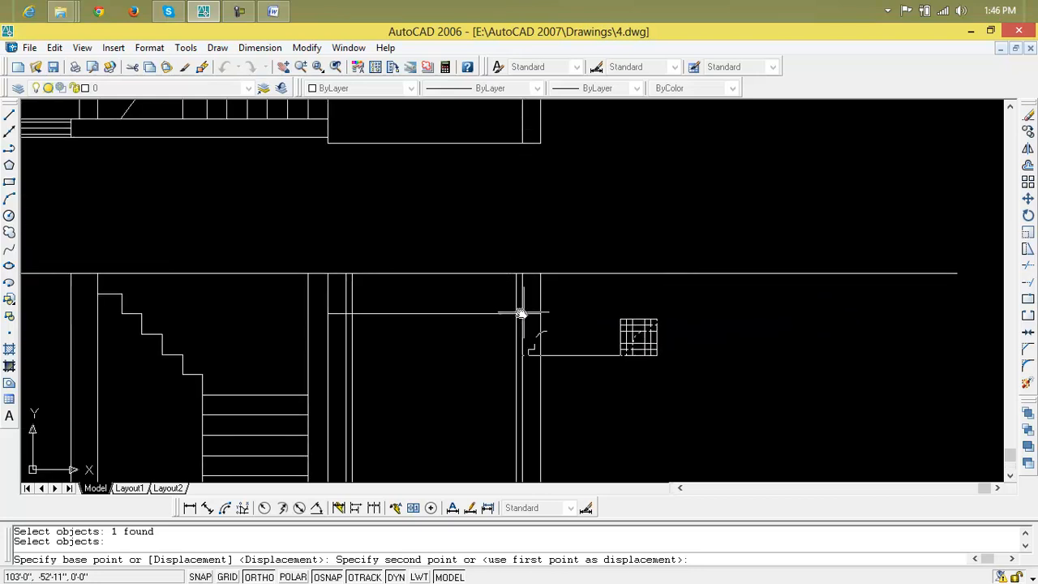
pyautogui.click(329, 312)
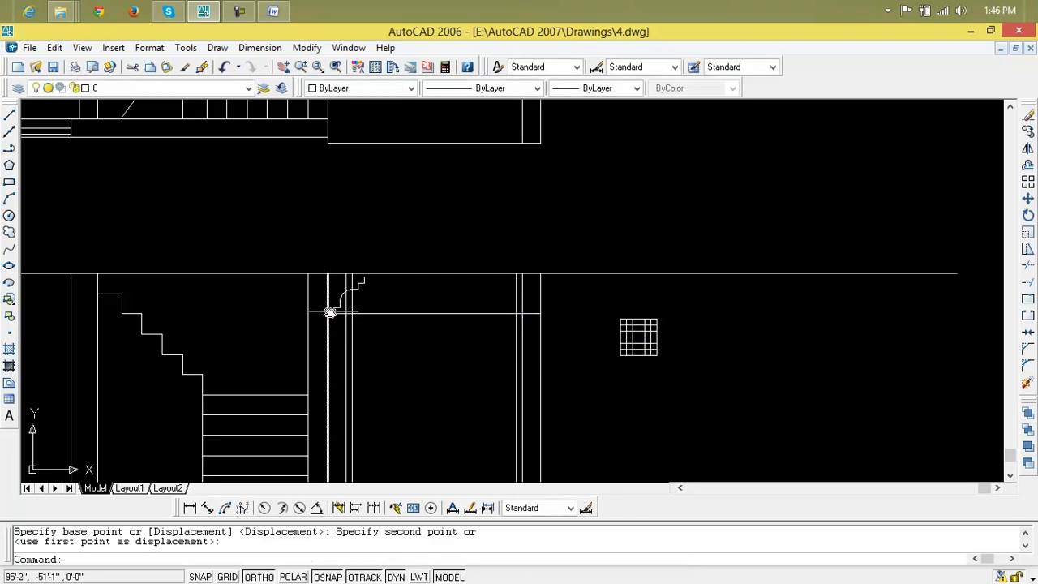
# Step: Move the profile right, from its lower-left endpoint to the crossline's intersection with the first inner line of the left column
pyautogui.scroll(5, 359, 308)
pyautogui.moveTo(391, 309); pyautogui.dragTo(516, 308, button='middle')
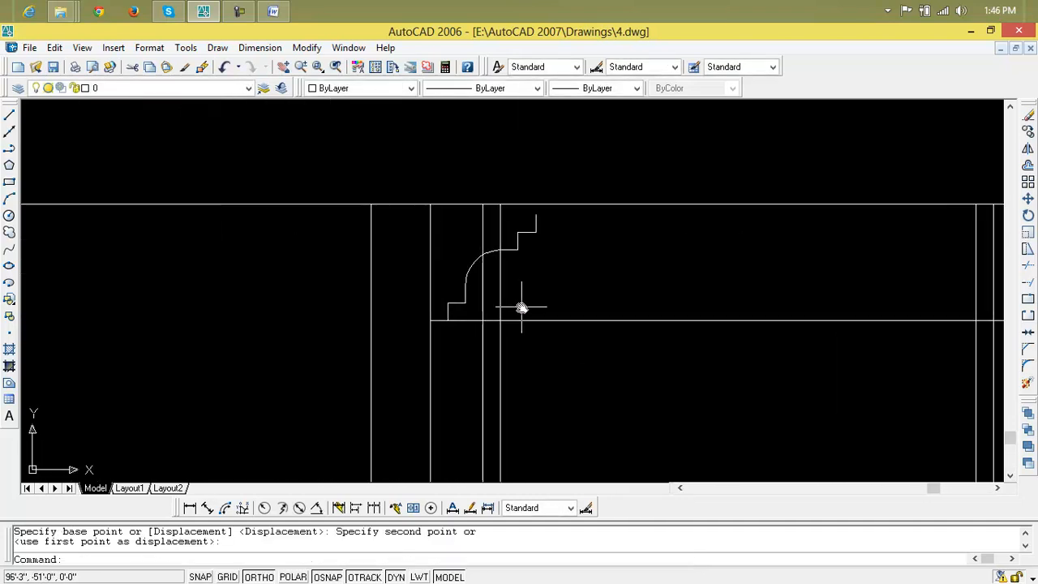
pyautogui.click(533, 233)
pyautogui.write('m')
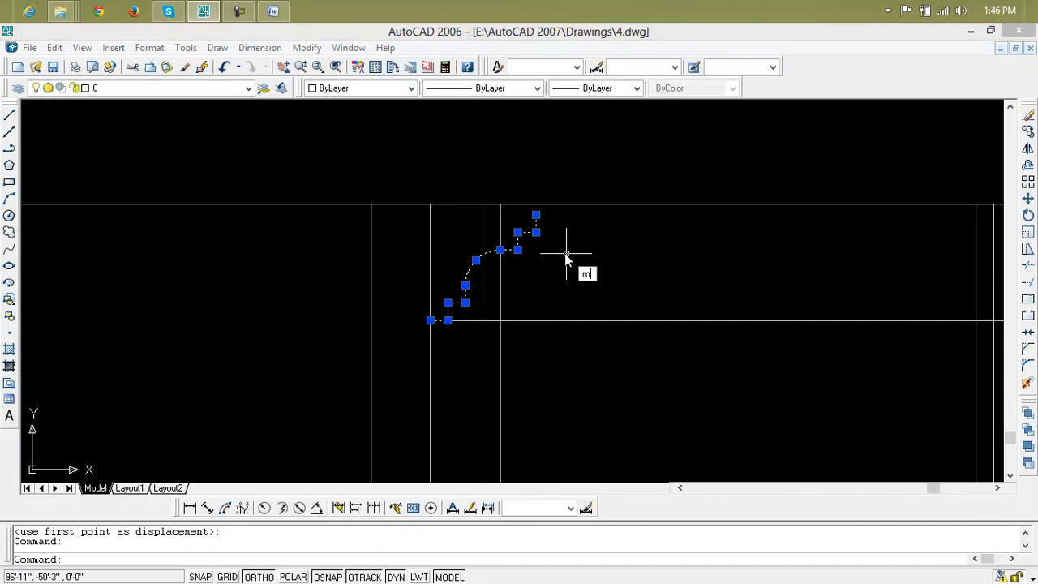
pyautogui.press('Return')
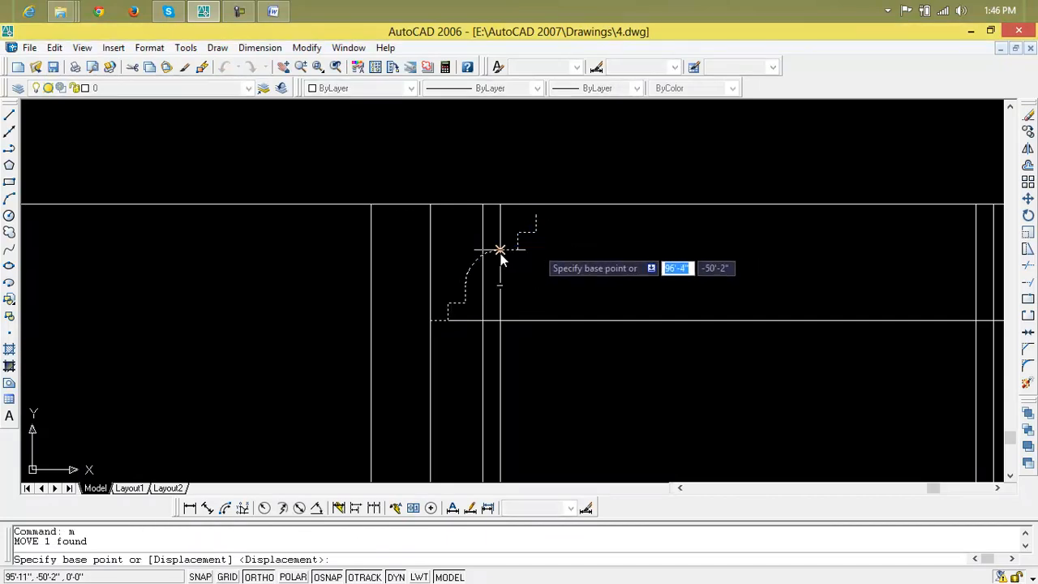
pyautogui.click(482, 321)
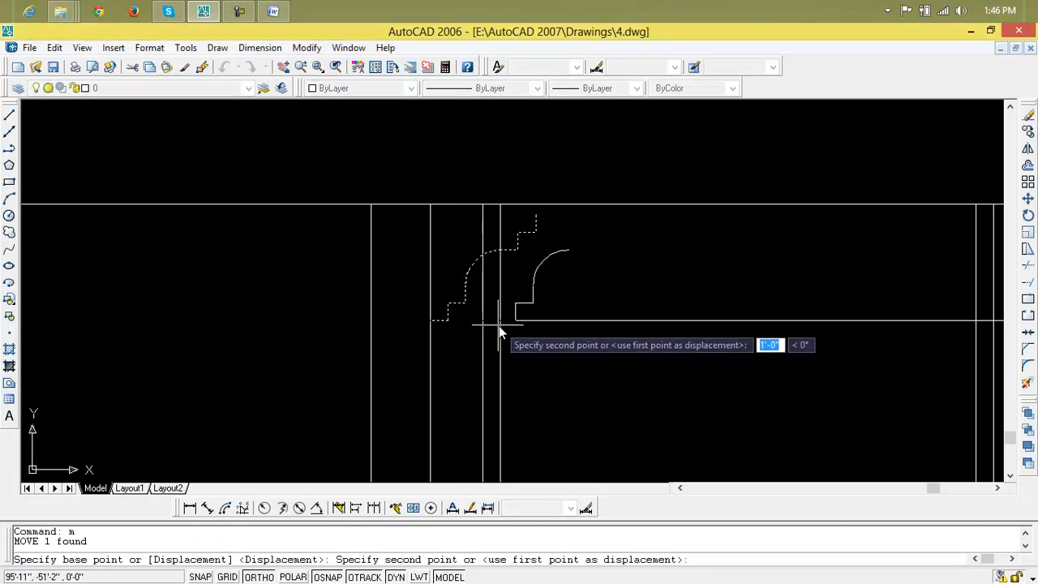
pyautogui.click(518, 322)
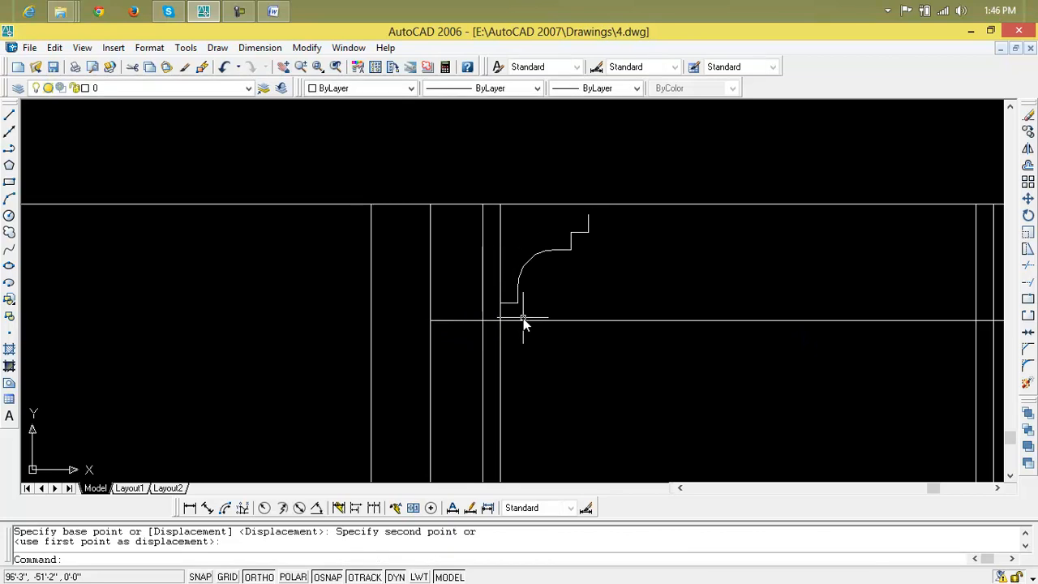
pyautogui.scroll(-2, 524, 320)
pyautogui.moveTo(524, 321); pyautogui.dragTo(513, 315, button='middle')
pyautogui.click(512, 314)
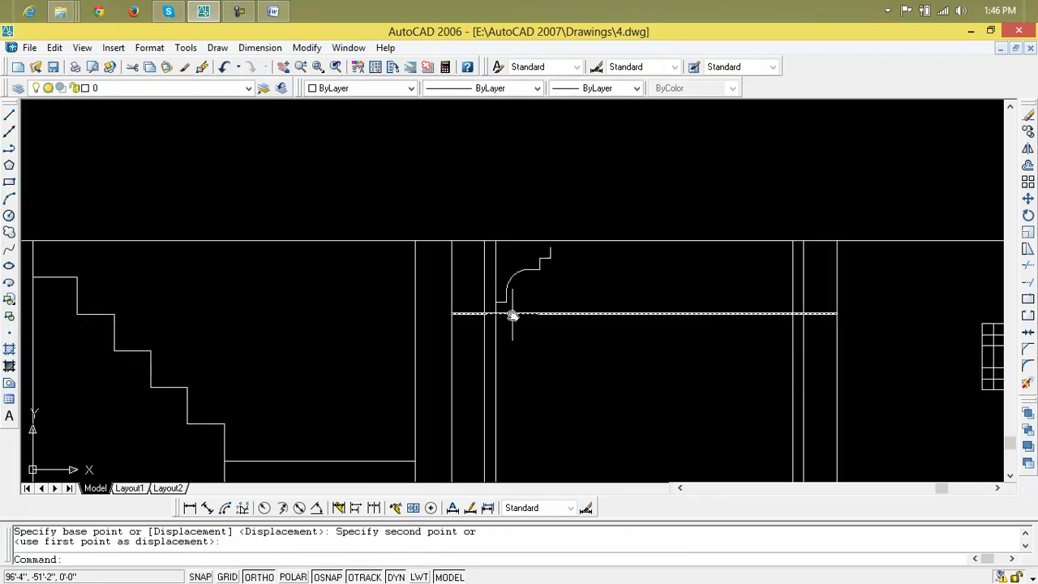
pyautogui.press('Escape')
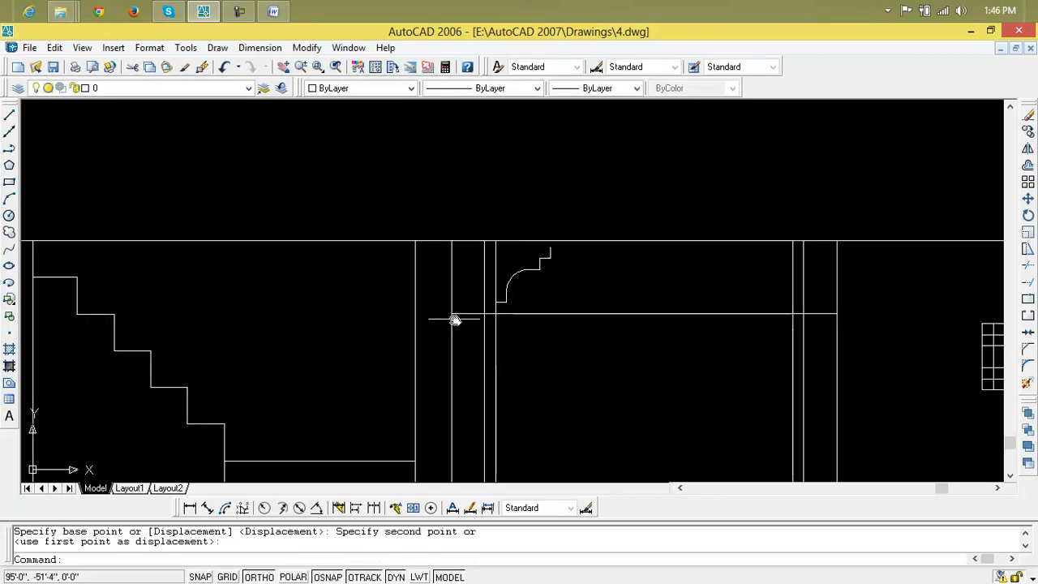
pyautogui.click(510, 284)
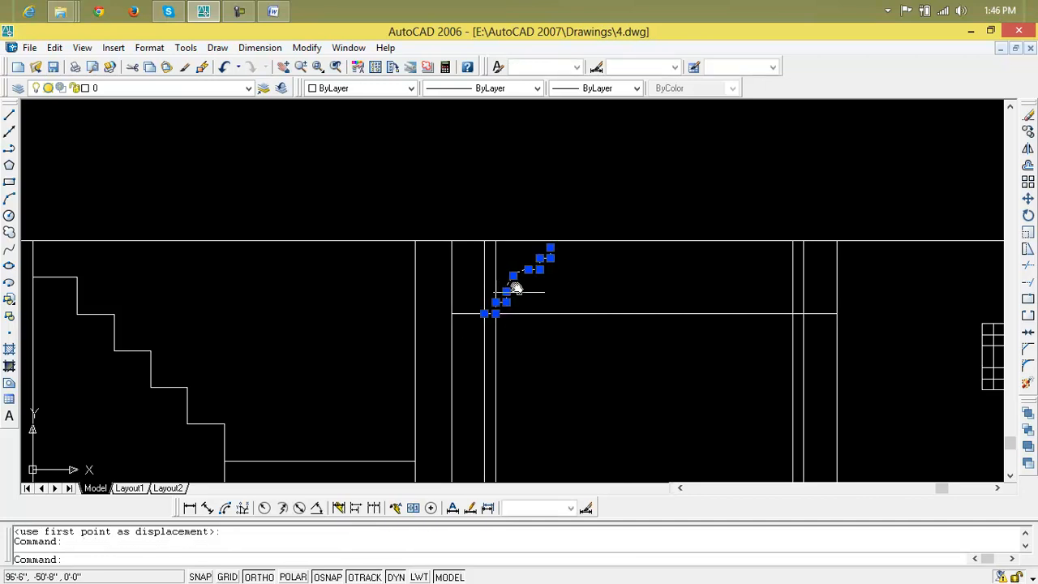
pyautogui.press('Escape')
pyautogui.press('Escape')
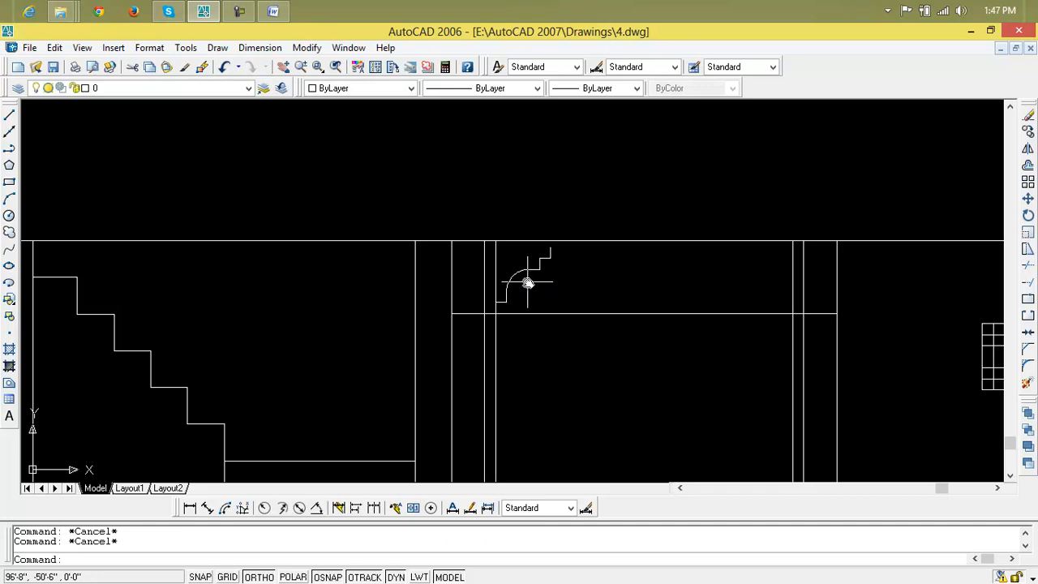
pyautogui.scroll(-2, 528, 280)
pyautogui.moveTo(528, 279)
pyautogui.mouseDown(button='middle')
pyautogui.moveTo(508, 262)
pyautogui.moveTo(505, 280)
pyautogui.mouseUp(button='middle')
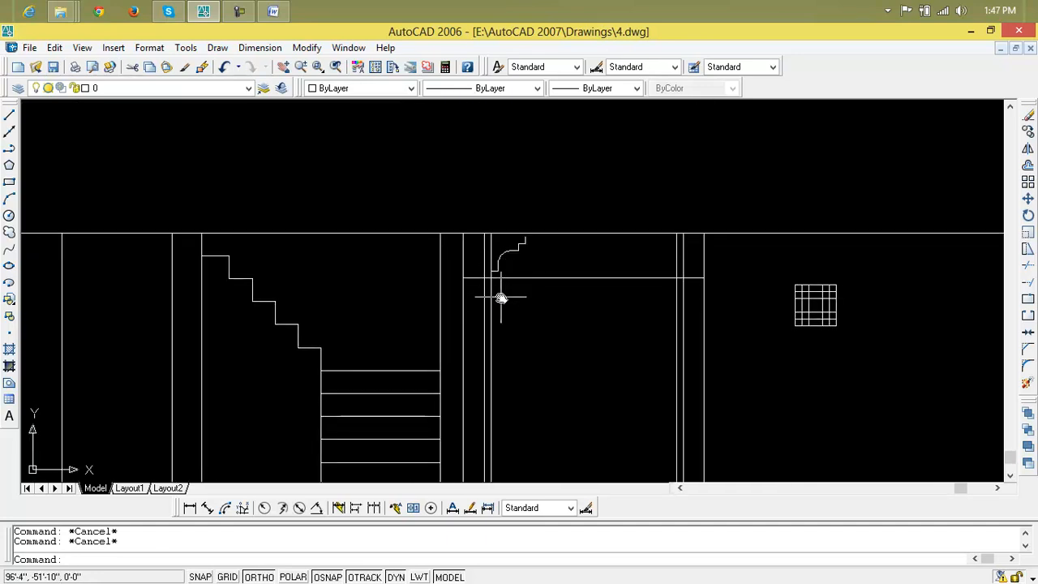
pyautogui.click(499, 262)
pyautogui.click(497, 266)
pyautogui.press('Escape')
pyautogui.press('Escape')
# Step: Move the profile by its upper-right endpoint toward the crossline's intersection with the second inner line of the left column
pyautogui.write('m')
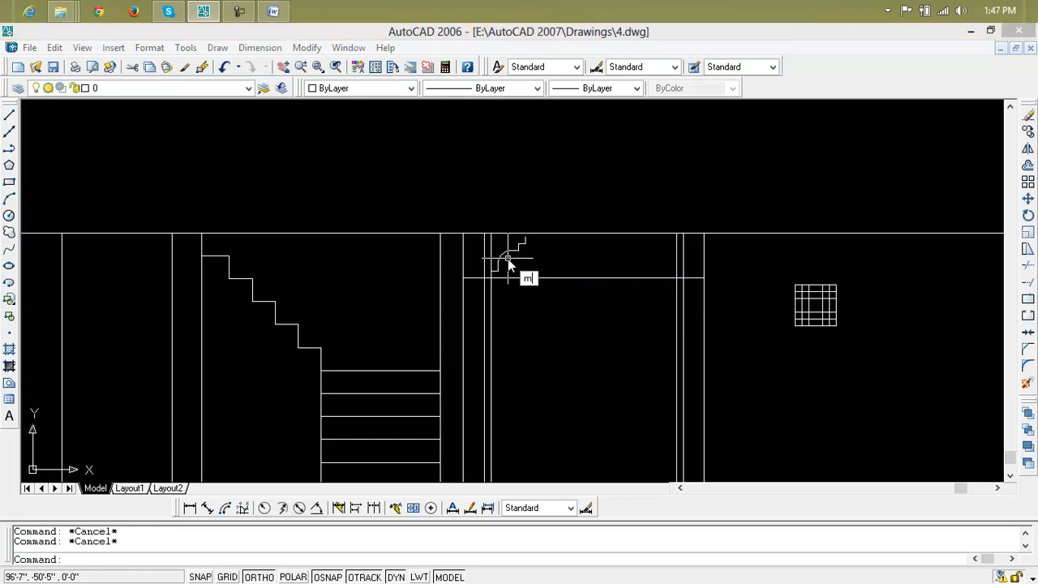
pyautogui.press('Return')
pyautogui.click(508, 253)
pyautogui.press('Return')
pyautogui.scroll(2, 523, 253)
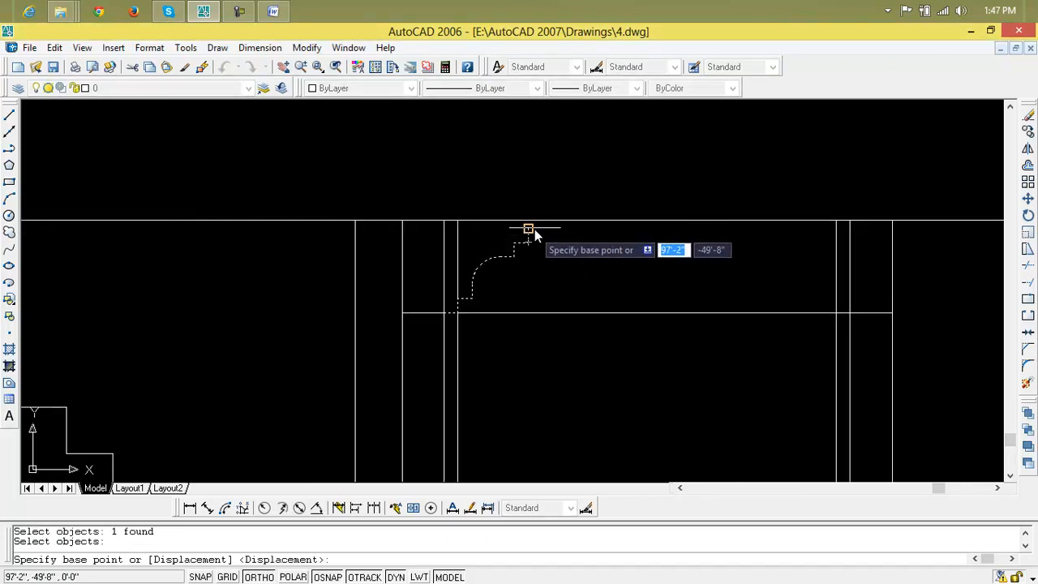
pyautogui.click(529, 230)
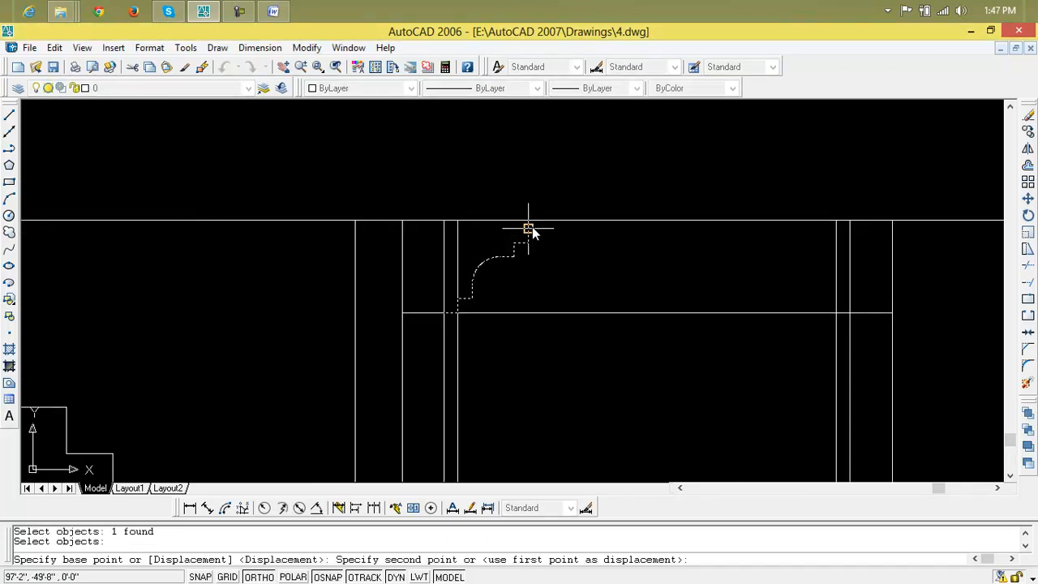
pyautogui.click(460, 313)
pyautogui.scroll(-4, 478, 333)
pyautogui.moveTo(481, 332)
pyautogui.mouseDown(button='middle')
pyautogui.moveTo(517, 327)
pyautogui.moveTo(549, 287)
pyautogui.moveTo(489, 301)
pyautogui.mouseUp(button='middle')
pyautogui.scroll(3, 545, 310)
pyautogui.scroll(-2, 552, 308)
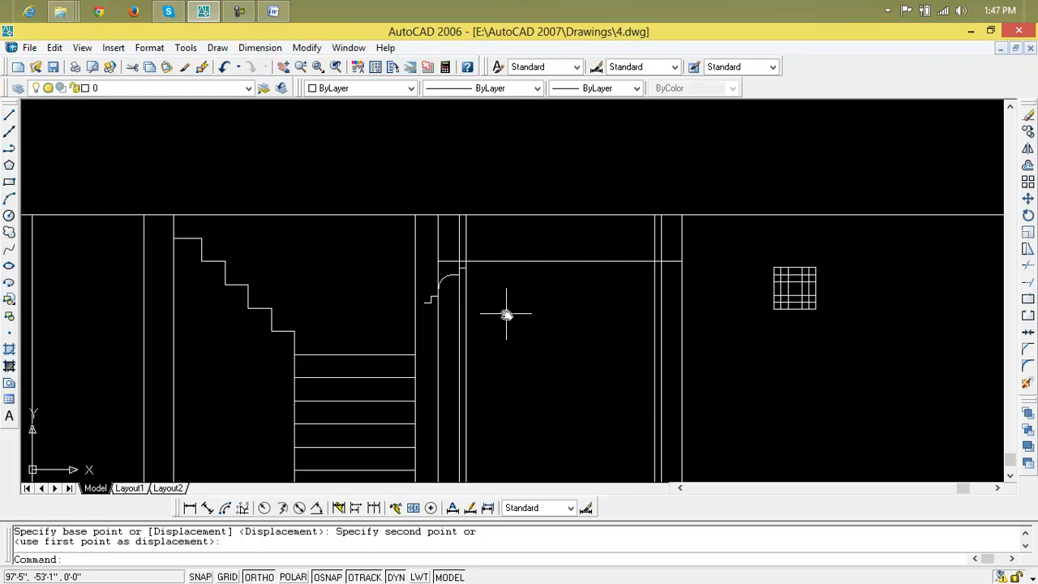
# Step: Undo the last move of the profile
pyautogui.hotkey('ctrl', 'z')
pyautogui.hotkey('ctrl', 'z')
pyautogui.hotkey('ctrl', 'z')
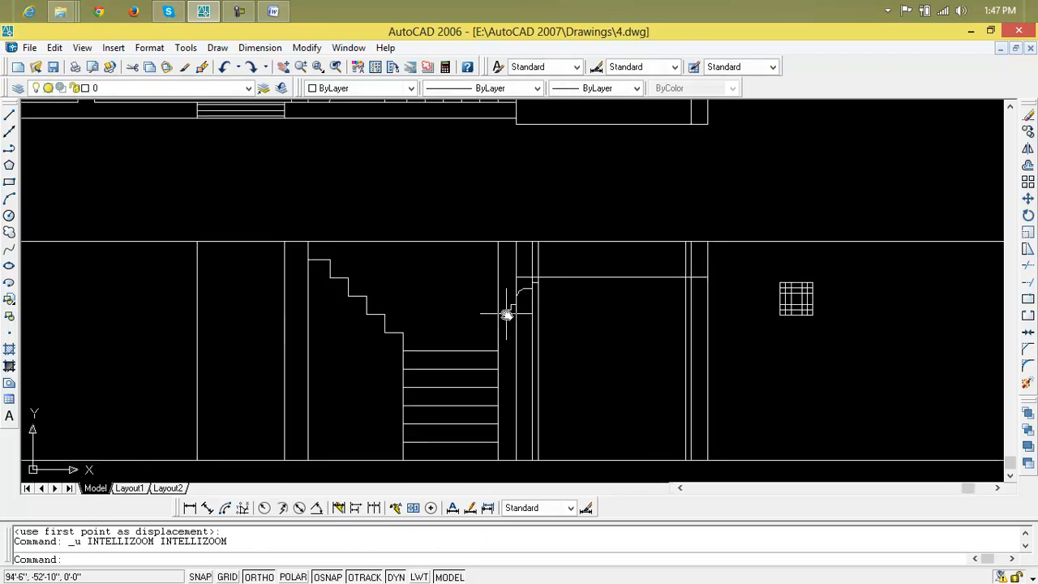
pyautogui.hotkey('ctrl', 'z')
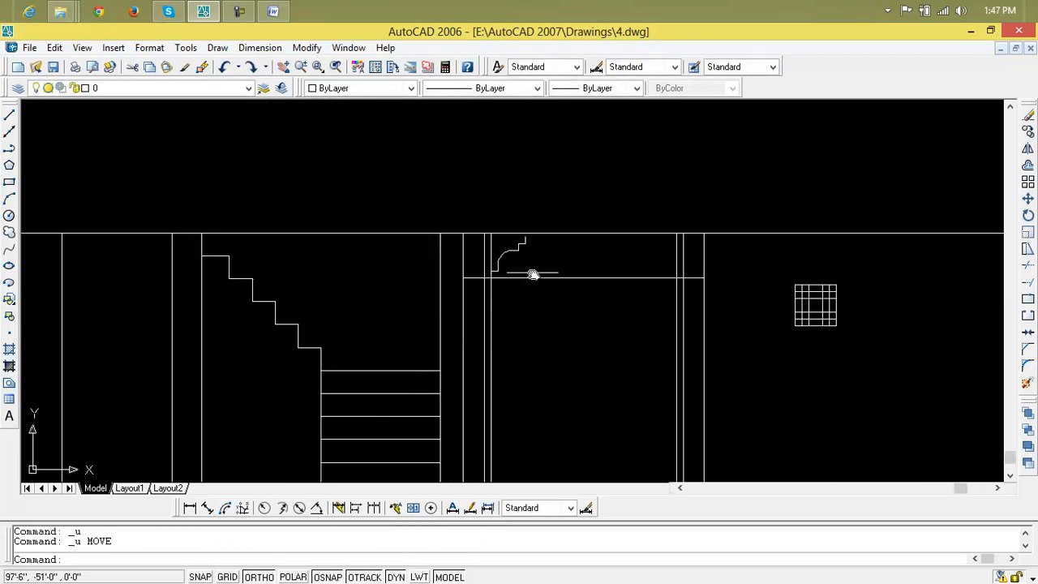
# Step: With Ortho off, move the profile about 2" straight up so its upper-right endpoint lies on the opening's upper horizontal line
pyautogui.write('m')
pyautogui.press('Return')
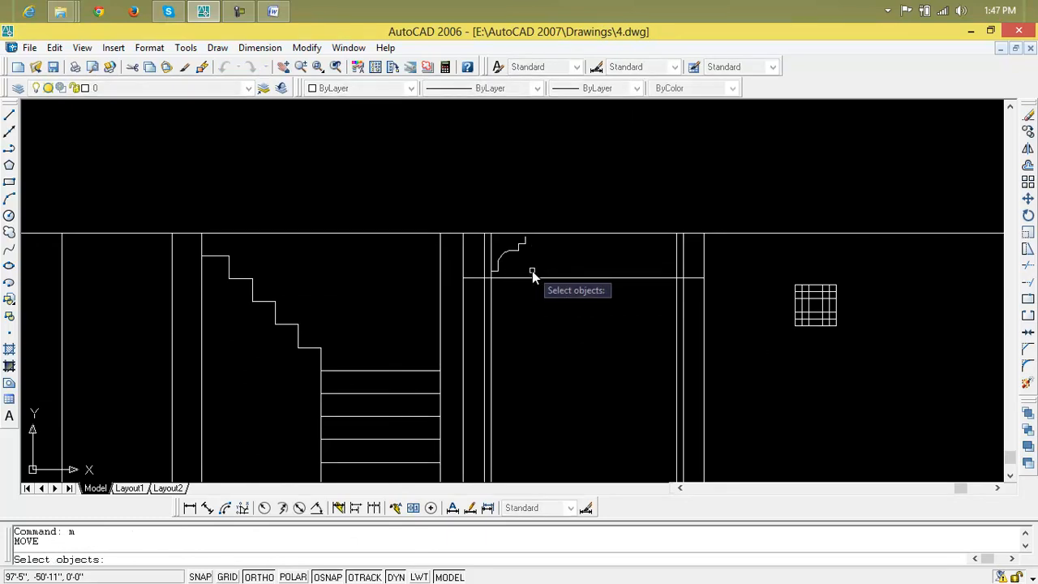
pyautogui.click(515, 249)
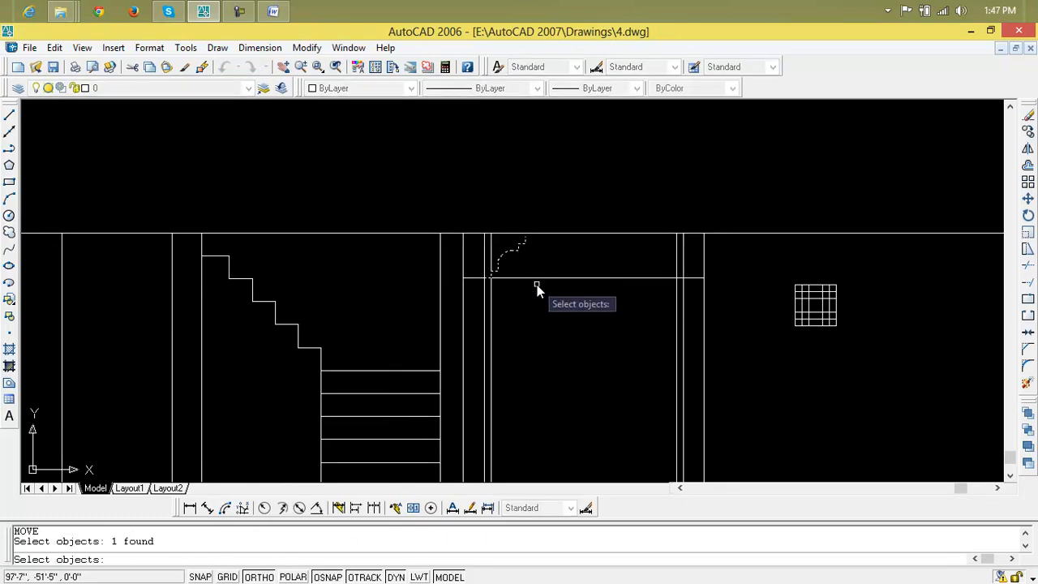
pyautogui.press('Return')
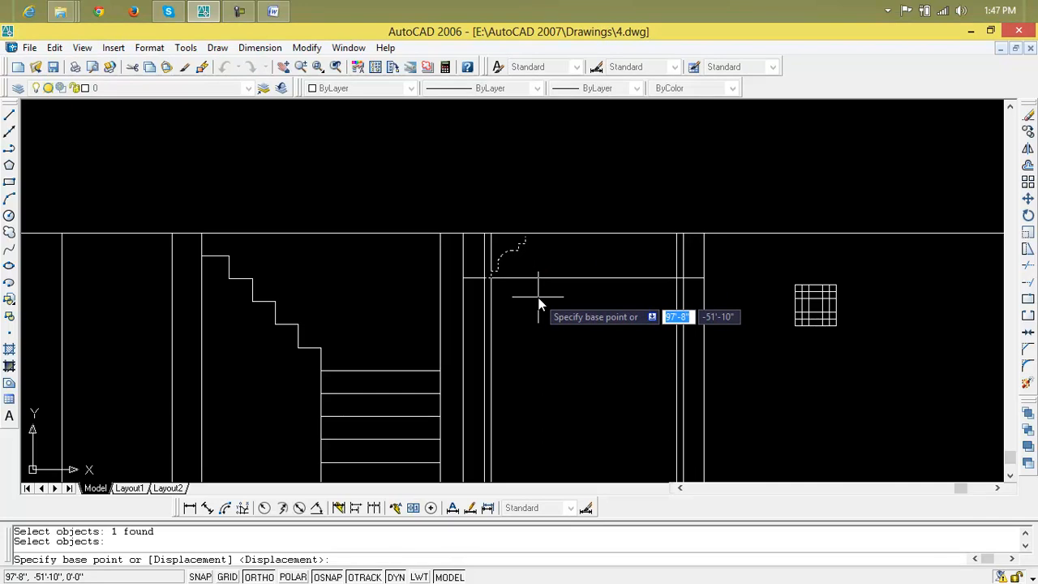
pyautogui.press('F8')
pyautogui.scroll(6, 535, 259)
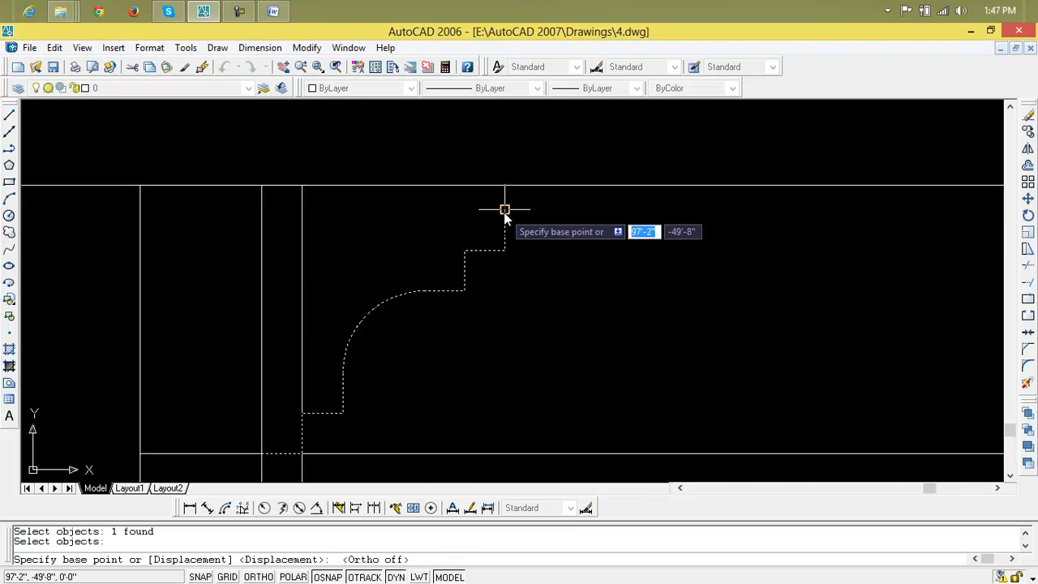
pyautogui.click(504, 210)
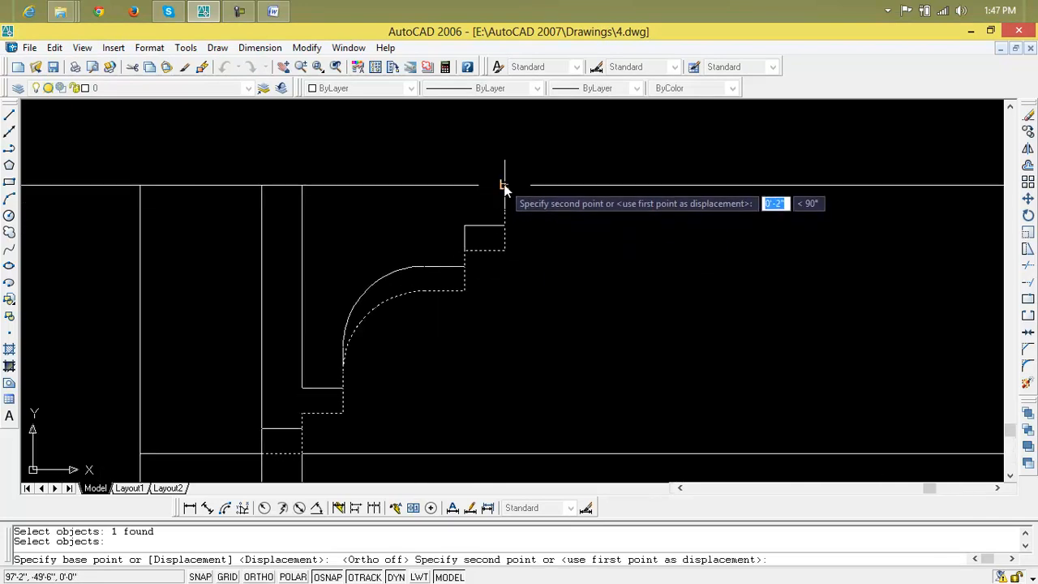
pyautogui.click(504, 187)
pyautogui.scroll(-4, 504, 336)
pyautogui.moveTo(503, 336); pyautogui.dragTo(623, 322, button='middle')
pyautogui.scroll(3, 532, 345)
pyautogui.click(547, 375)
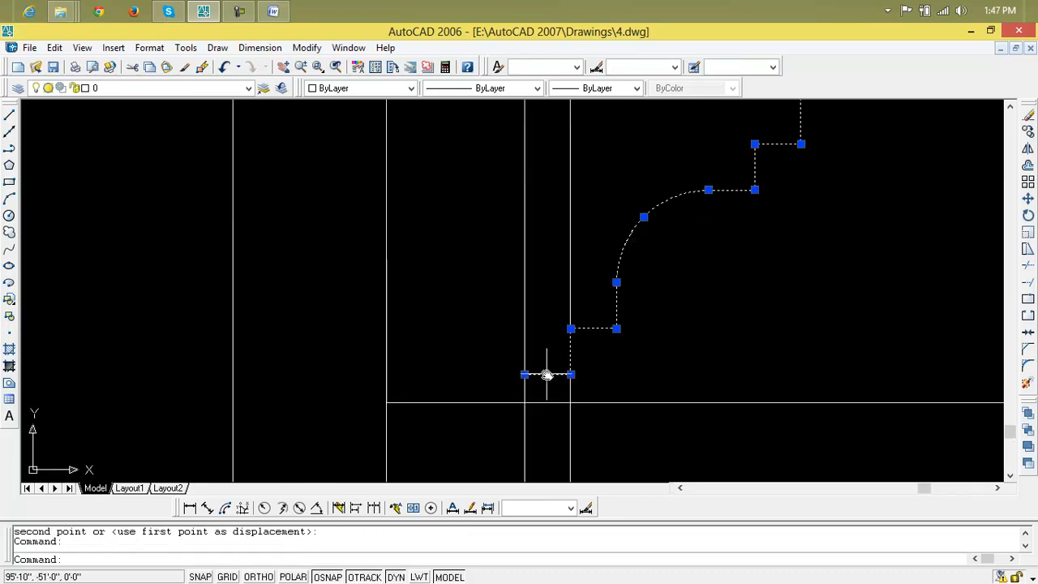
pyautogui.press('Escape')
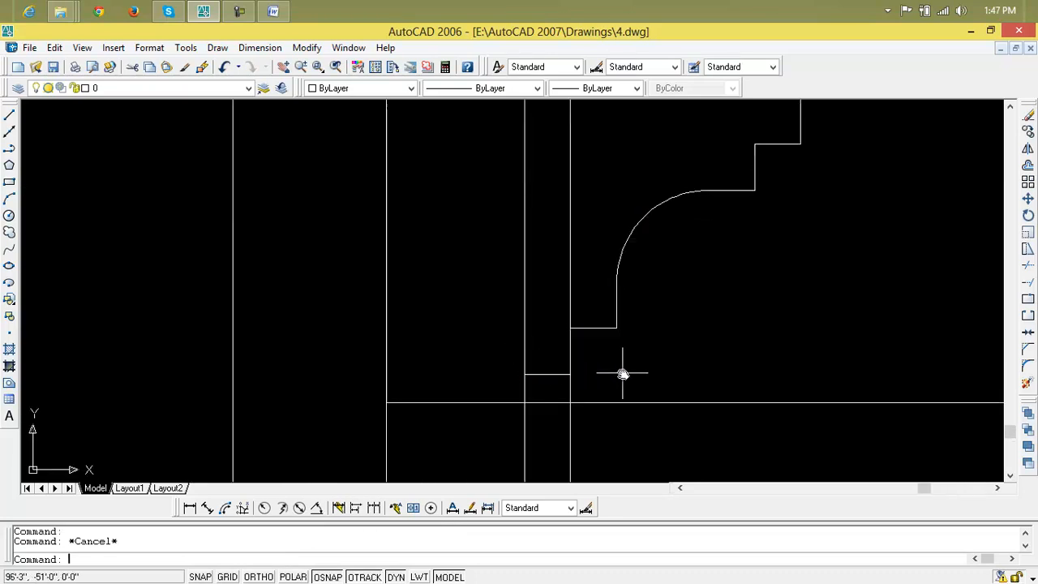
pyautogui.scroll(-4, 625, 371)
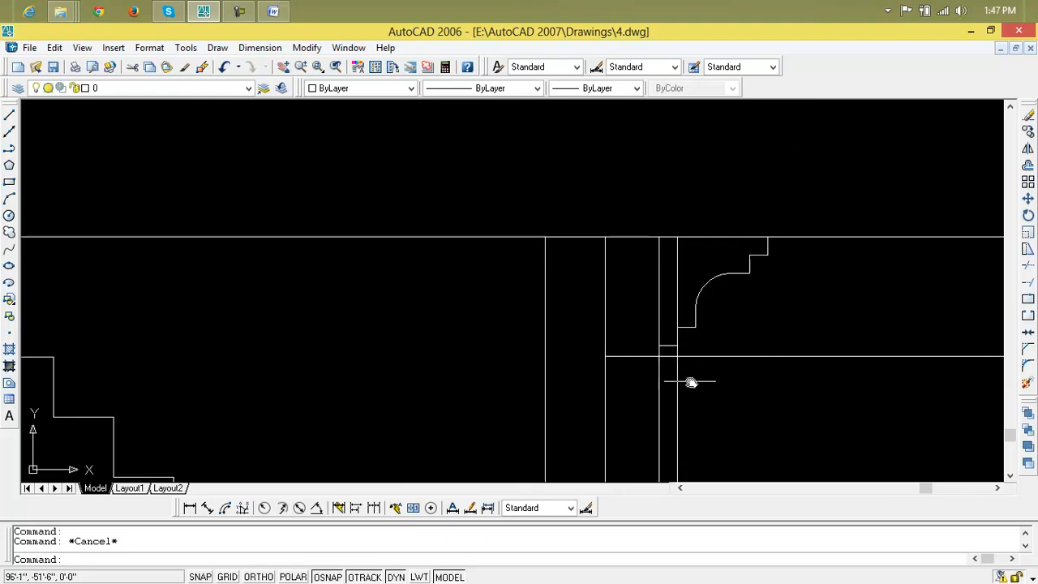
pyautogui.scroll(-3, 690, 390)
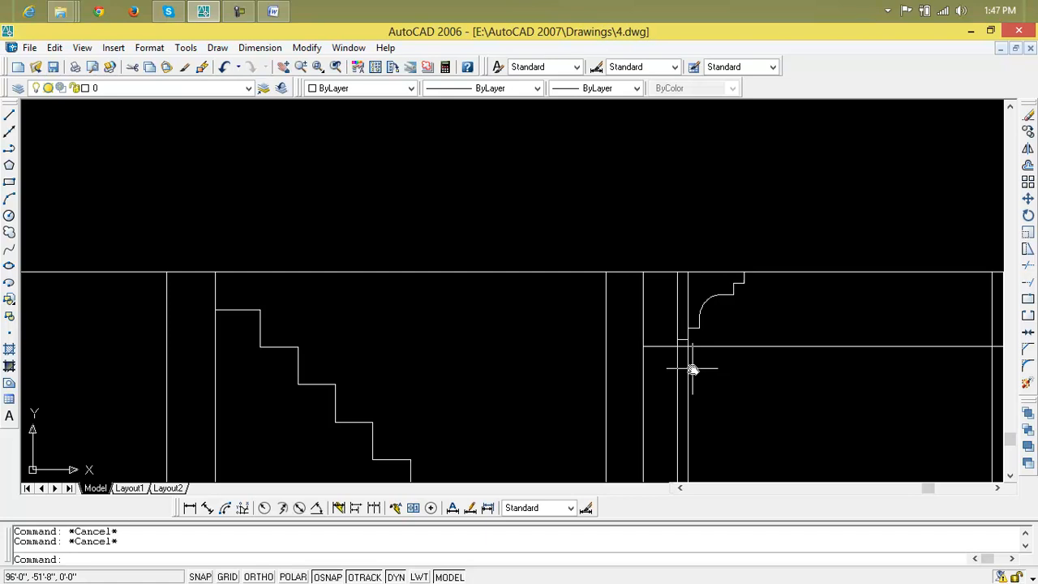
pyautogui.write('mi')
pyautogui.press('Return')
pyautogui.click(699, 328)
pyautogui.press('Return')
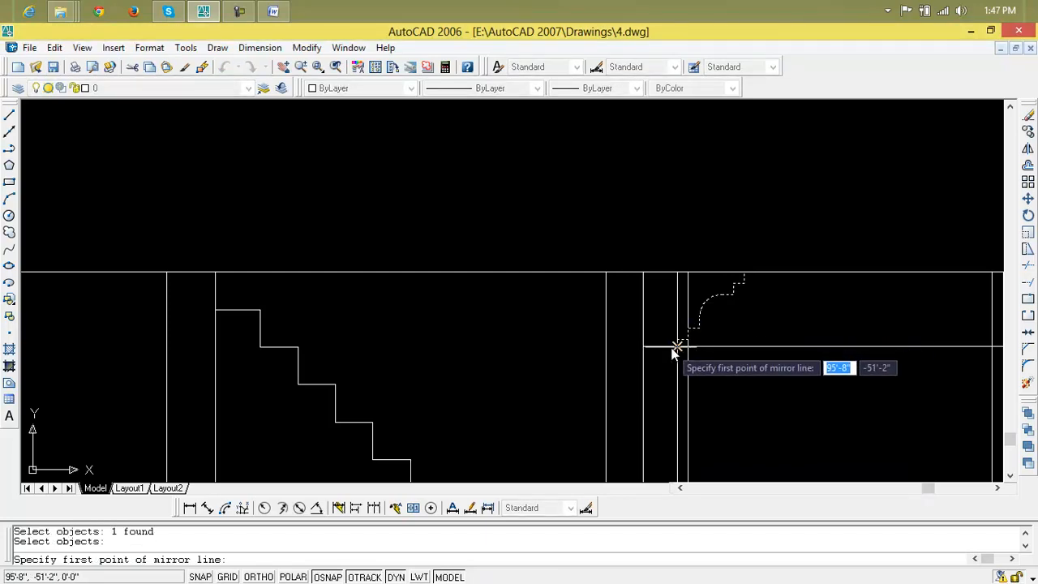
pyautogui.click(642, 348)
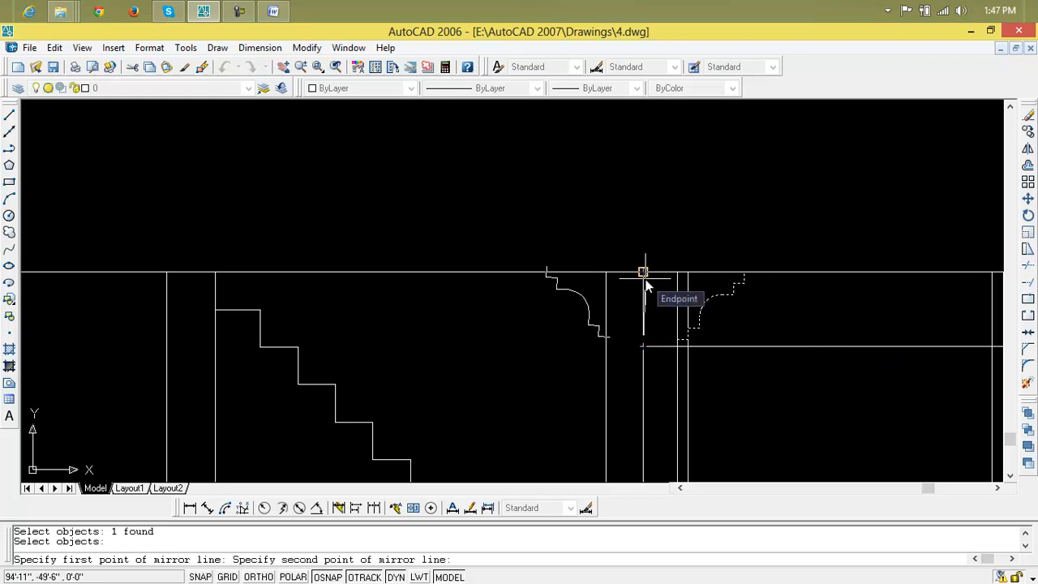
pyautogui.press('Escape')
pyautogui.scroll(3, 663, 335)
# Step: Draw a line along the crossline from the left column's first inner line to its outer line
pyautogui.write('l')
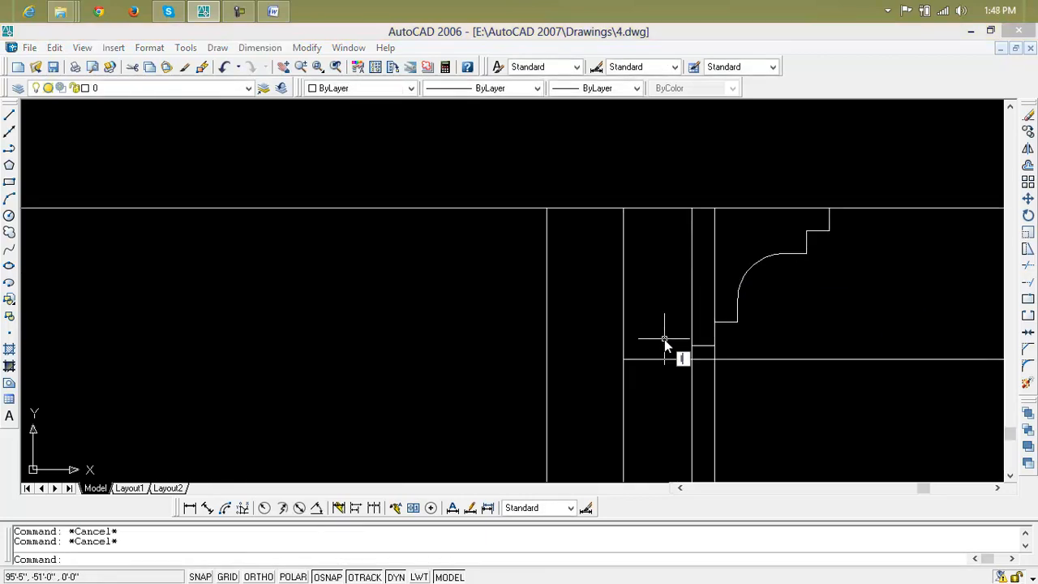
pyautogui.press('Return')
pyautogui.click(690, 360)
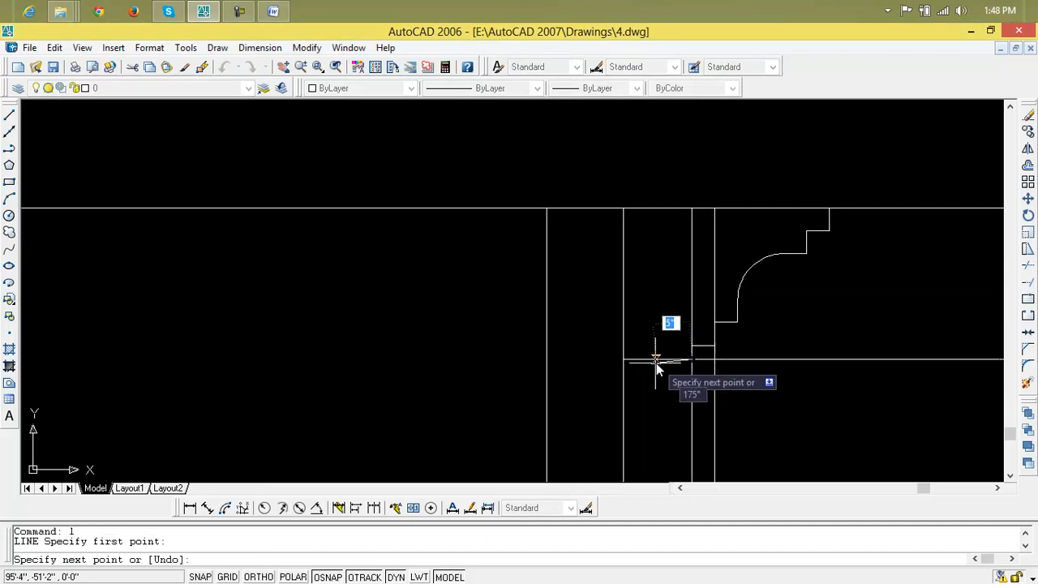
pyautogui.click(627, 362)
pyautogui.press('Escape')
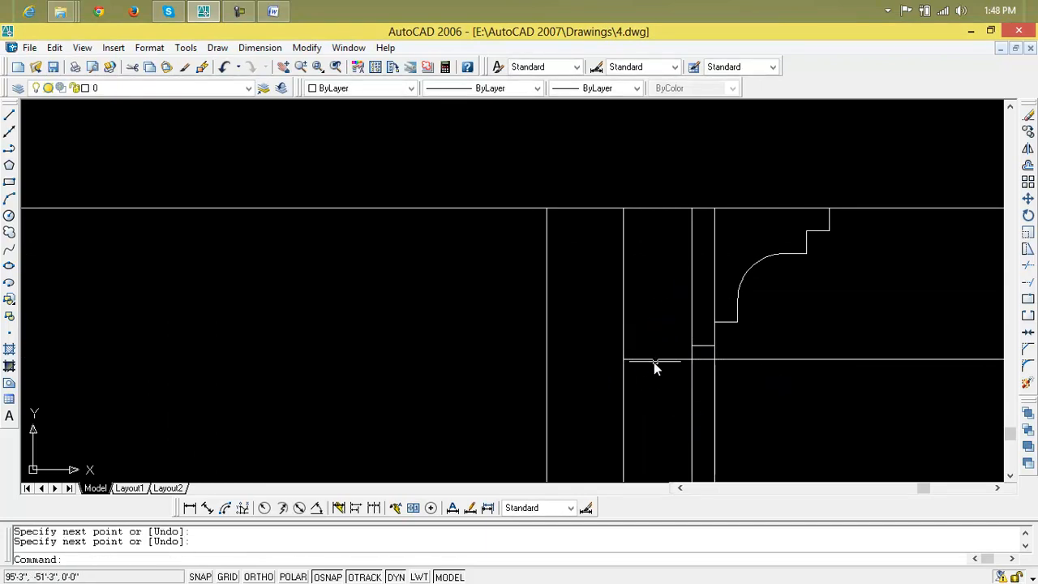
# Step: Mirror the corner profile about a vertical axis through the midpoint of the left column's short crossline, keeping the original
pyautogui.press('Return')
pyautogui.press('Escape')
pyautogui.write('mi')
pyautogui.press('Return')
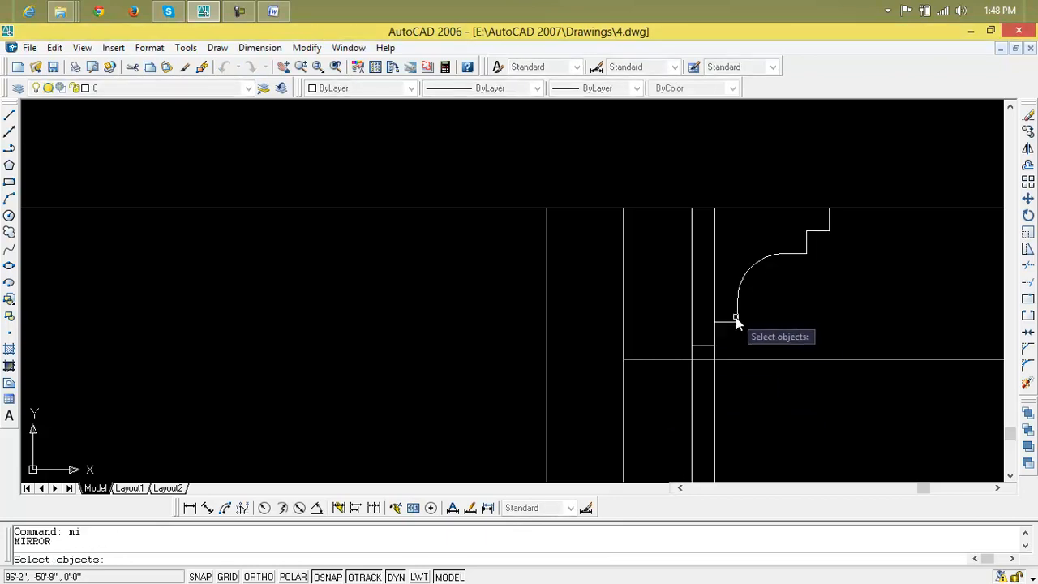
pyautogui.press('Return')
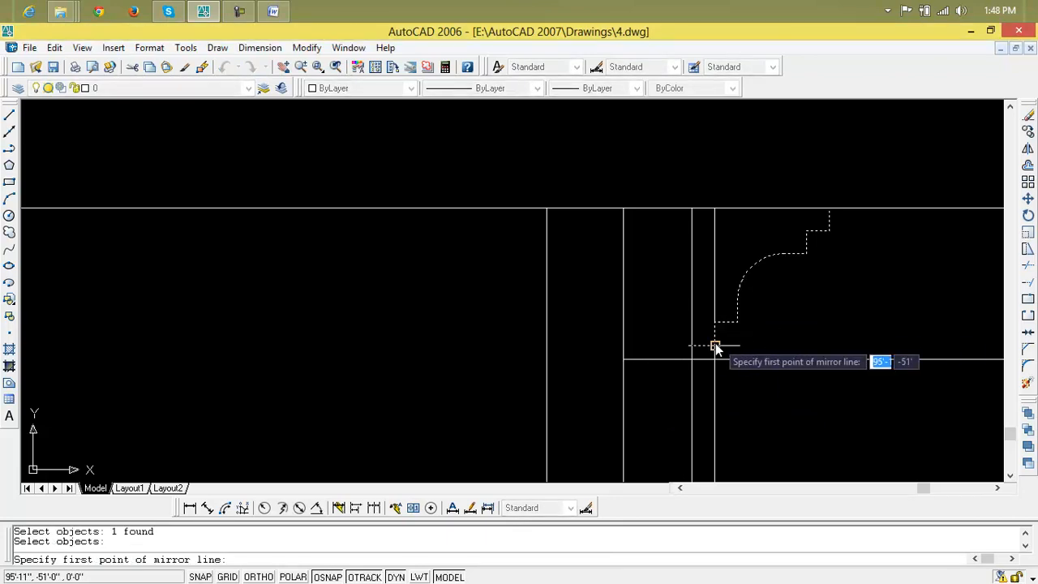
pyautogui.click(659, 359)
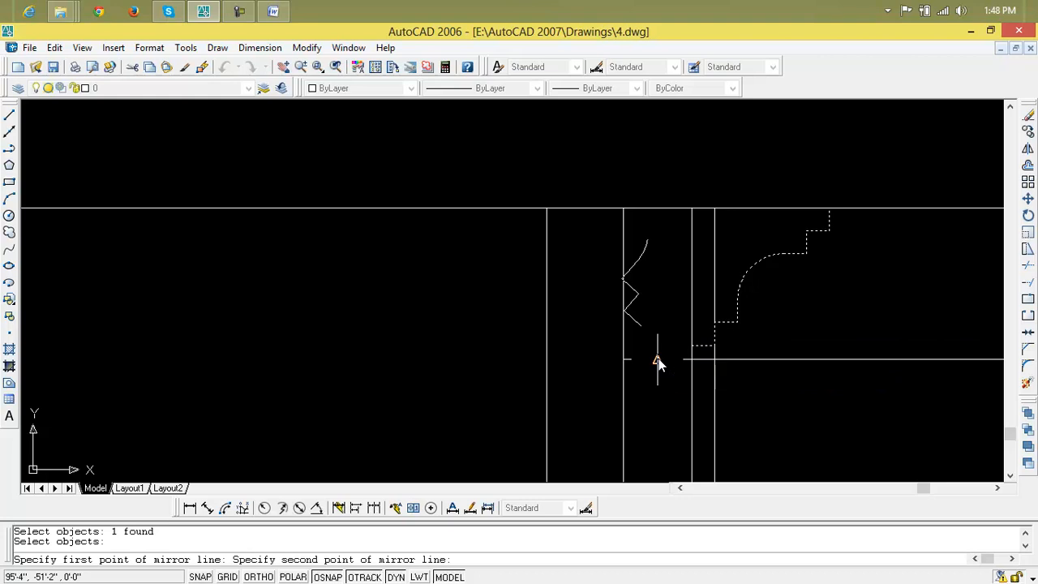
pyautogui.click(660, 209)
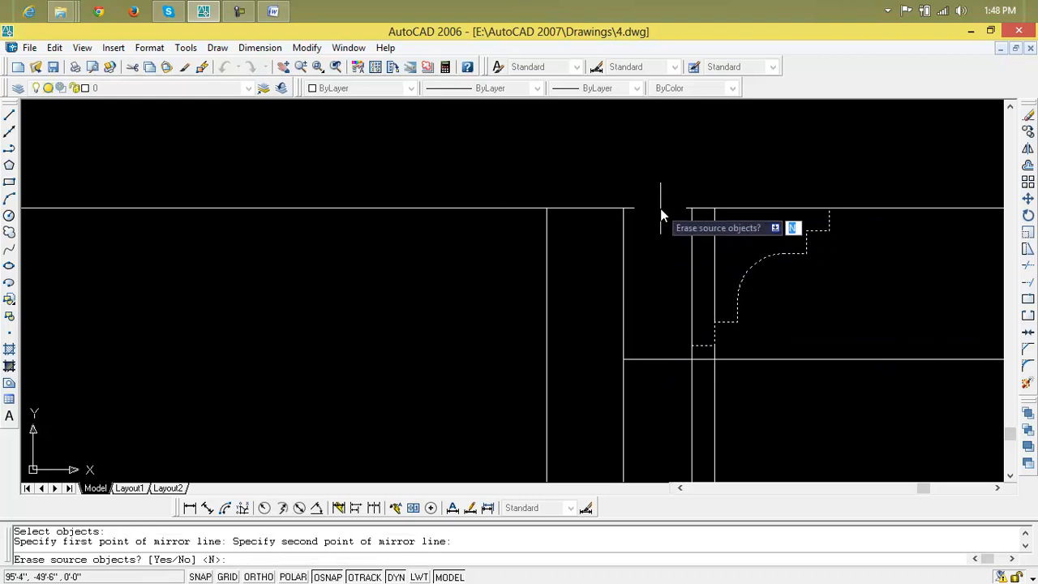
pyautogui.press('Return')
# Step: Trim away the left column's two inner lines where they run up between the two mirrored profiles
pyautogui.scroll(-3, 676, 374)
pyautogui.moveTo(683, 377); pyautogui.dragTo(684, 342, button='middle')
pyautogui.scroll(-1, 686, 441)
pyautogui.moveTo(686, 439); pyautogui.dragTo(659, 283, button='middle')
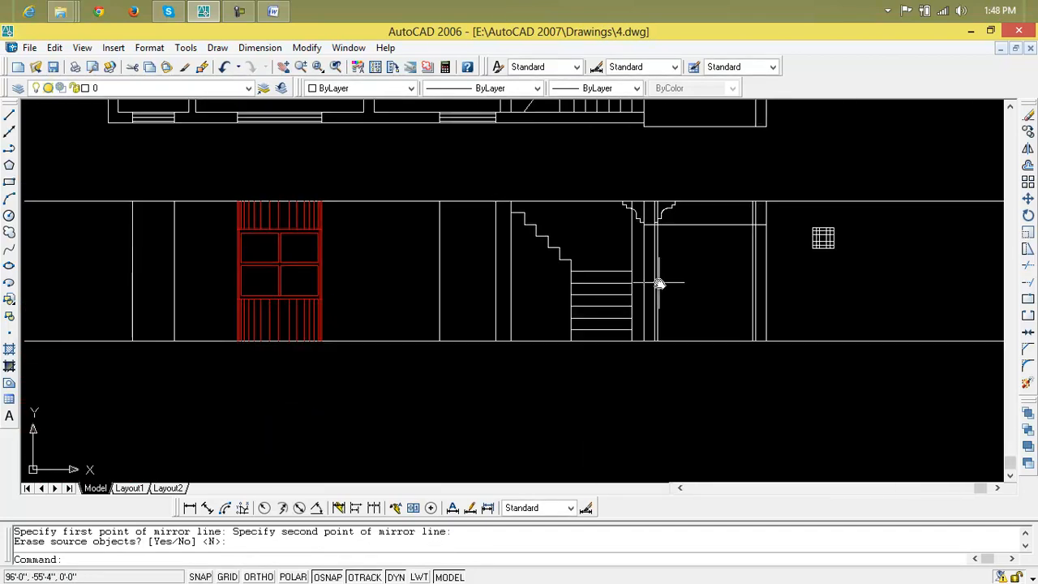
pyautogui.scroll(5, 658, 246)
pyautogui.moveTo(659, 273); pyautogui.dragTo(658, 290, button='middle')
pyautogui.press('Escape')
pyautogui.write('tr')
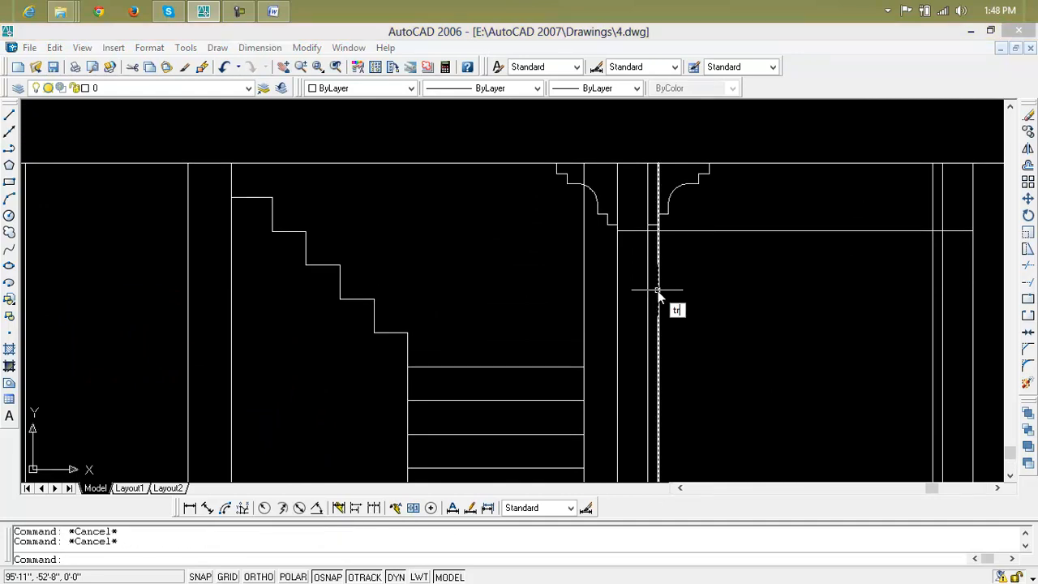
pyautogui.press('Return')
pyautogui.press('Return')
pyautogui.click(664, 197)
pyautogui.click(646, 199)
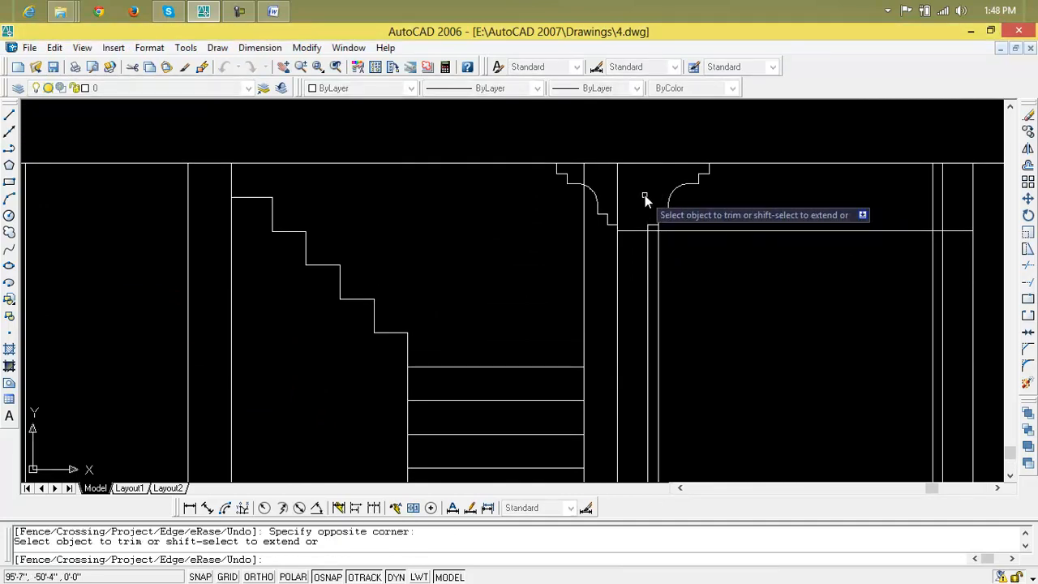
# Step: Try trimming the lines around the foot of the right-hand profile and undo those trims
pyautogui.scroll(4, 644, 221)
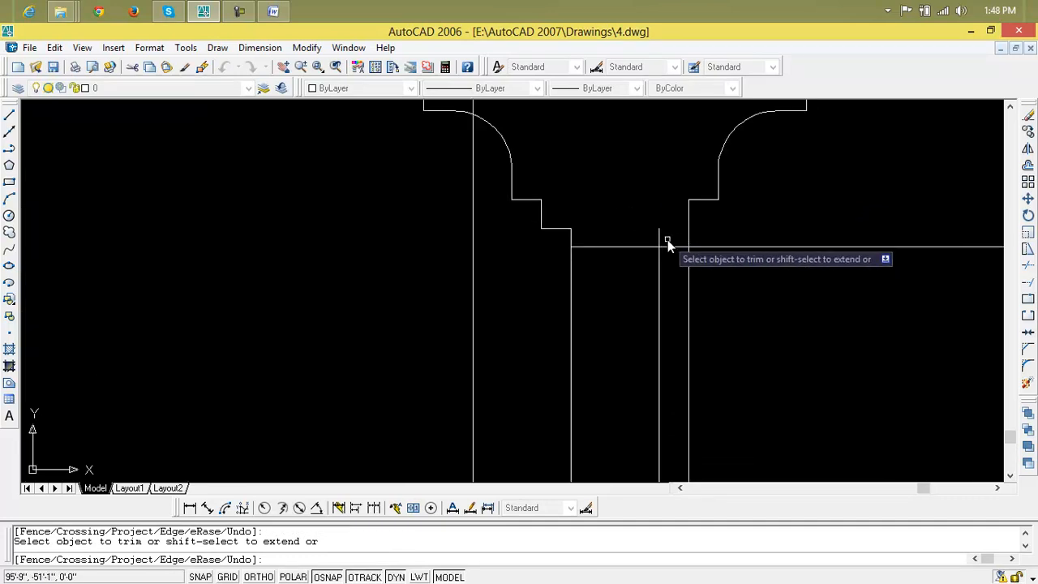
pyautogui.scroll(-3, 658, 236)
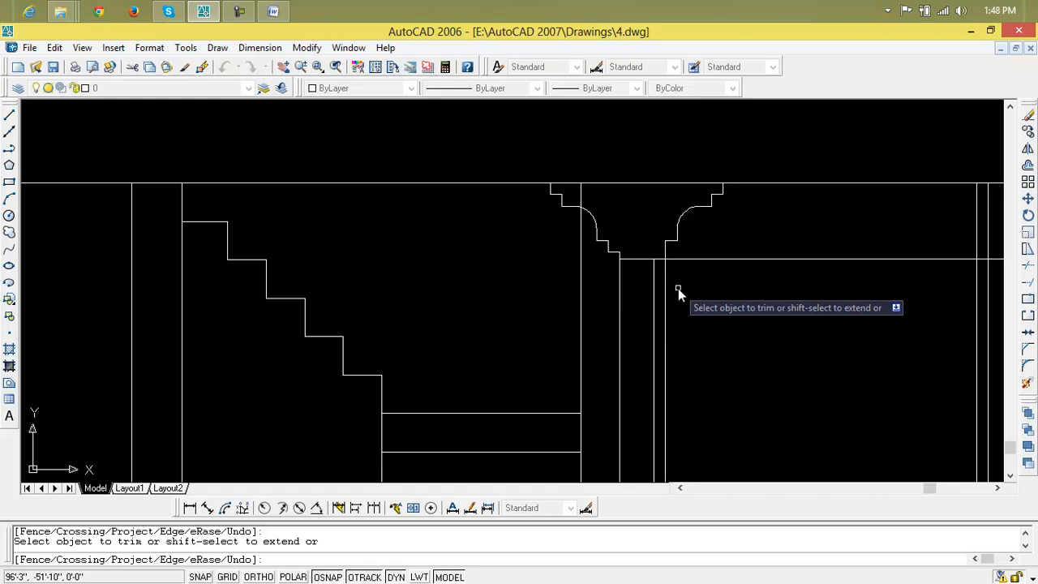
pyautogui.hotkey('ctrl', 'z')
pyautogui.scroll(2, 658, 260)
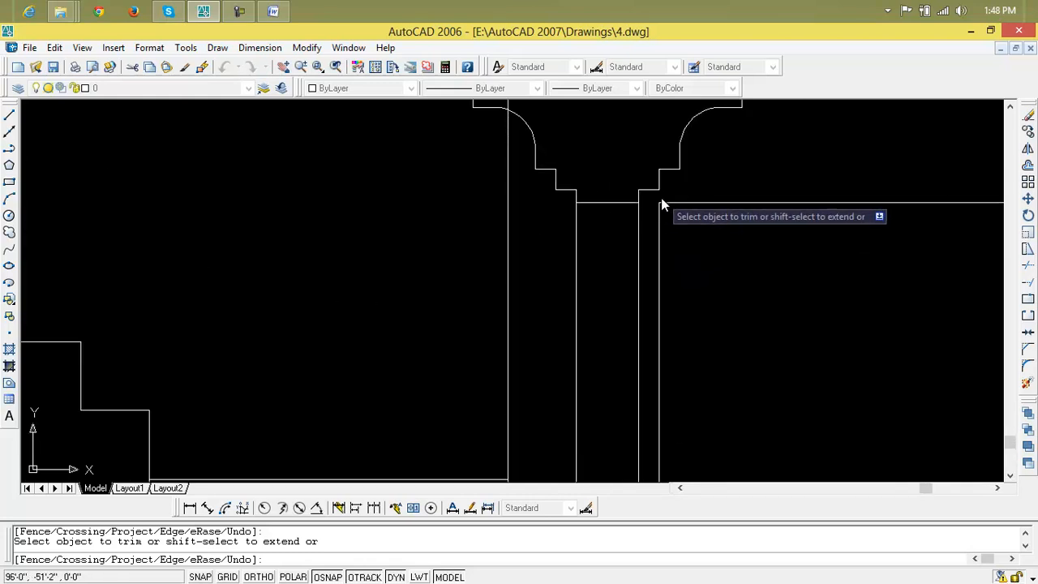
pyautogui.scroll(-2, 663, 221)
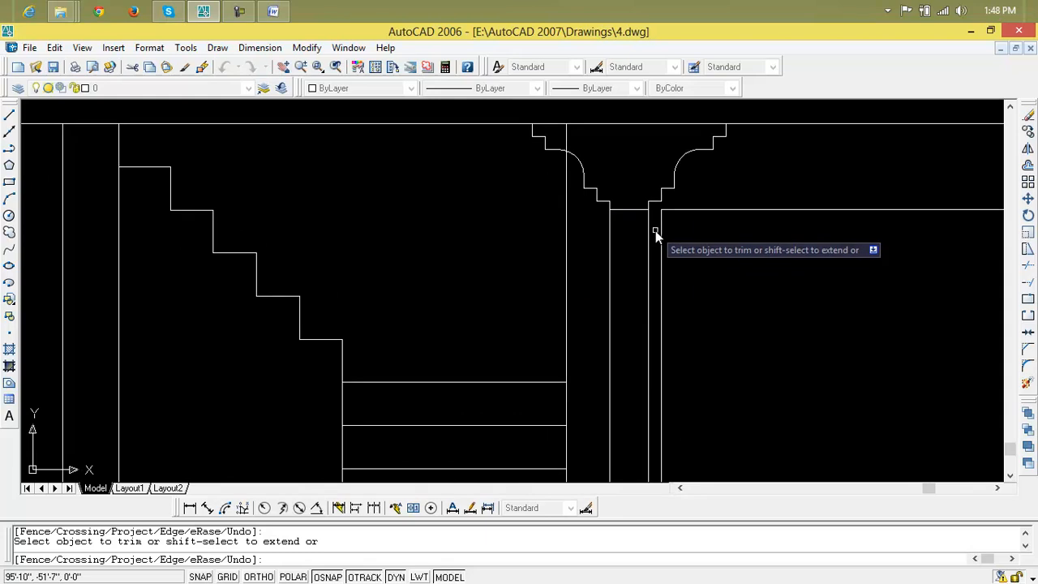
pyautogui.scroll(1, 656, 230)
pyautogui.scroll(-2, 656, 231)
pyautogui.scroll(3, 658, 231)
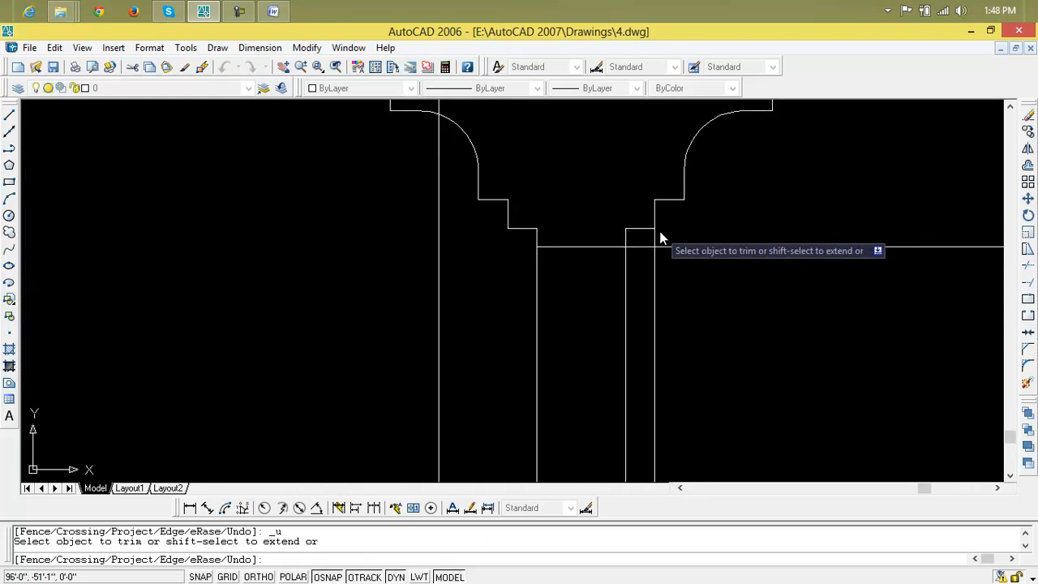
pyautogui.scroll(-5, 638, 249)
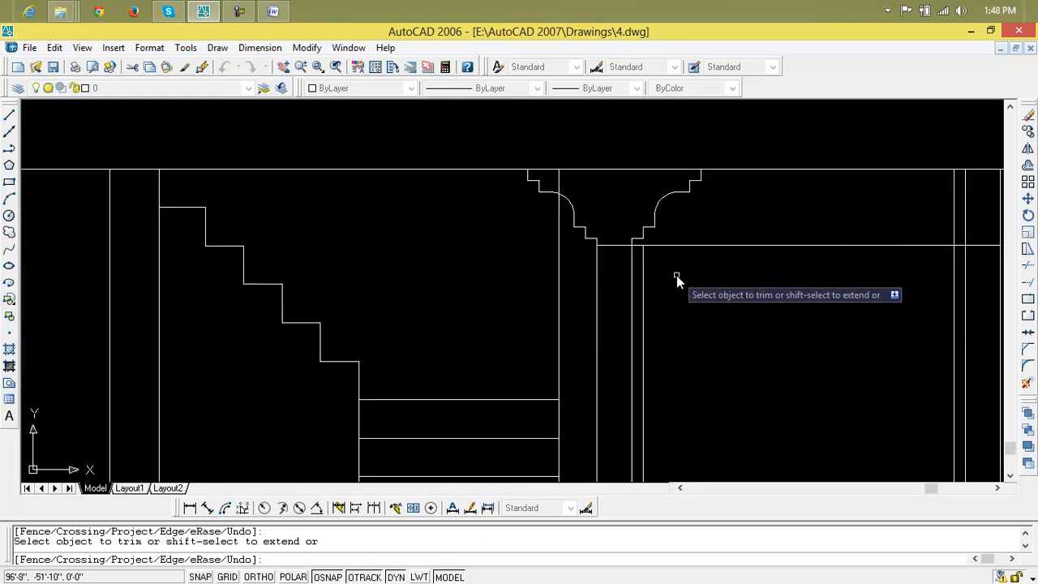
# Step: Trim the crossline between the left column's two closely spaced lines and the stair-side line above the left-hand profile
pyautogui.click(640, 246)
pyautogui.scroll(-2, 666, 263)
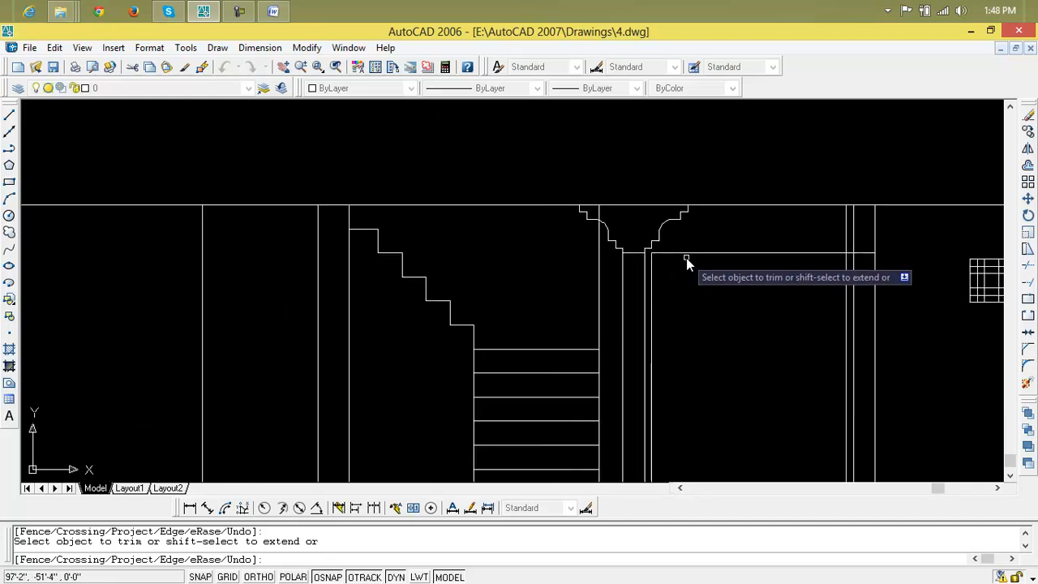
pyautogui.scroll(3, 605, 241)
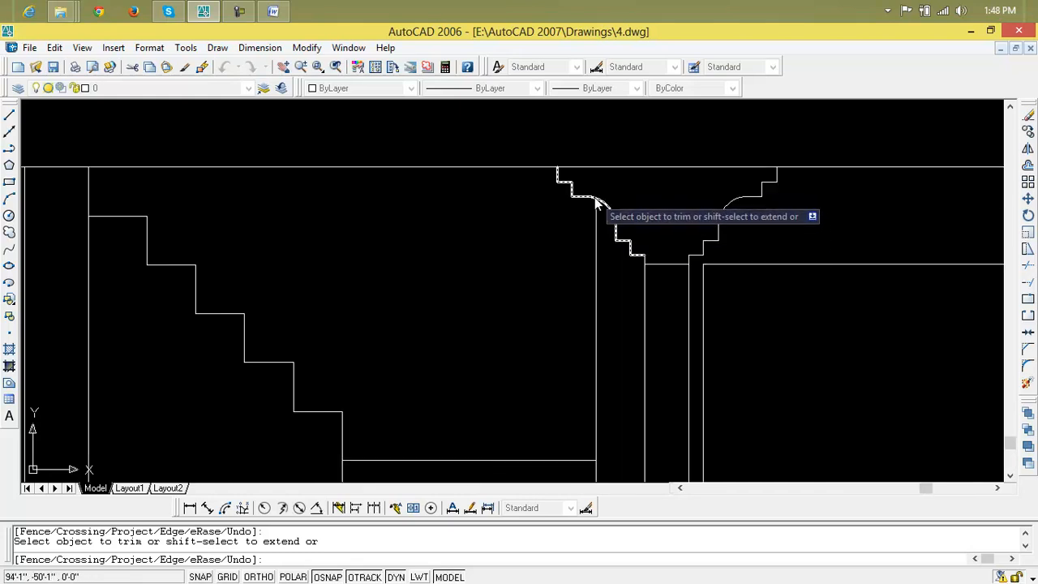
pyautogui.scroll(-4, 591, 246)
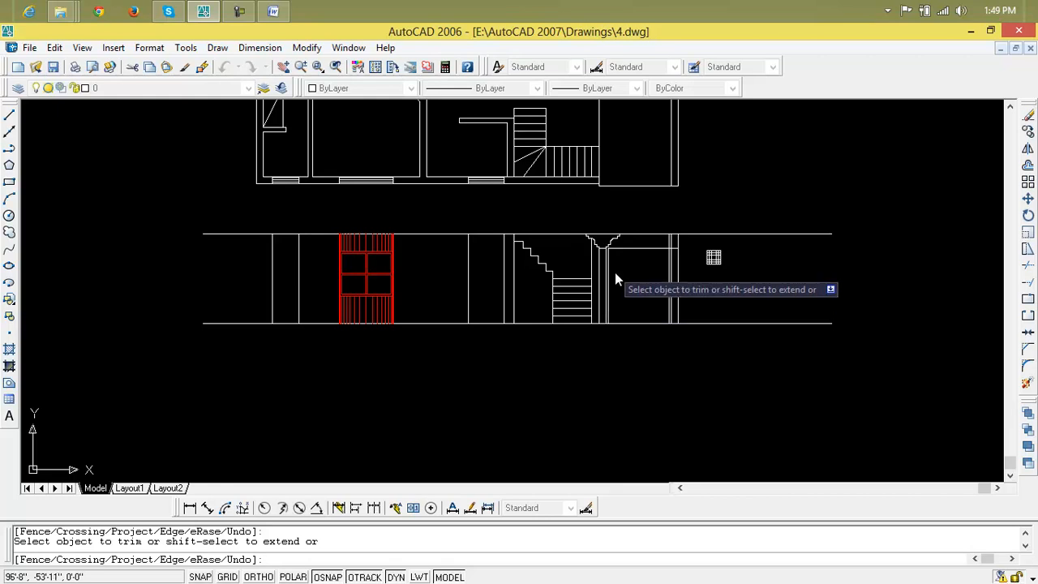
pyautogui.scroll(3, 610, 264)
pyautogui.click(595, 224)
pyautogui.press('Escape')
pyautogui.press('Escape')
pyautogui.click(638, 213)
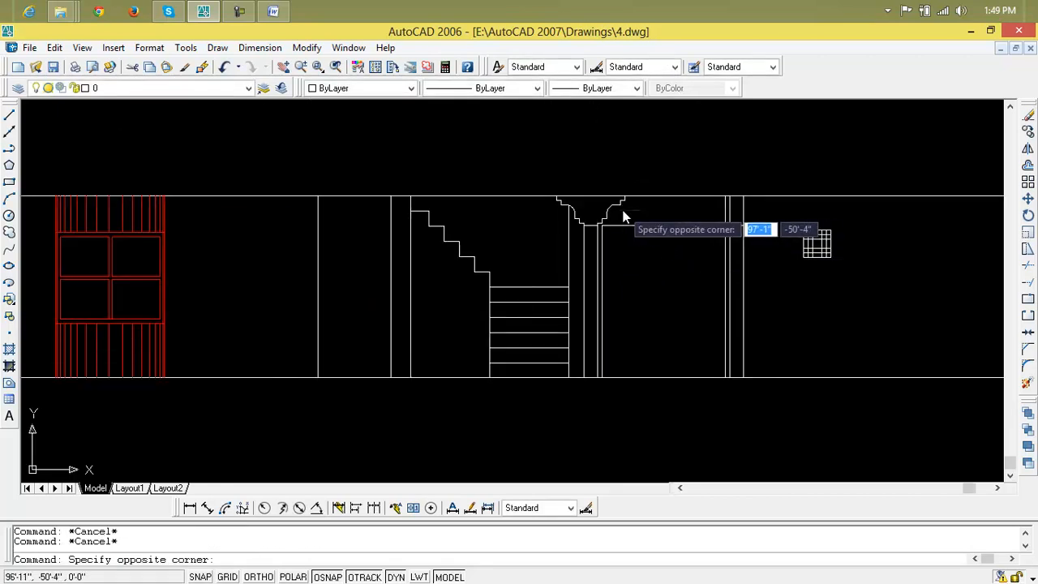
pyautogui.press('Escape')
pyautogui.write('k')
pyautogui.press('Return')
pyautogui.moveTo(660, 263); pyautogui.dragTo(621, 271, button='middle')
pyautogui.scroll(3, 625, 271)
pyautogui.press('Escape')
pyautogui.press('Escape')
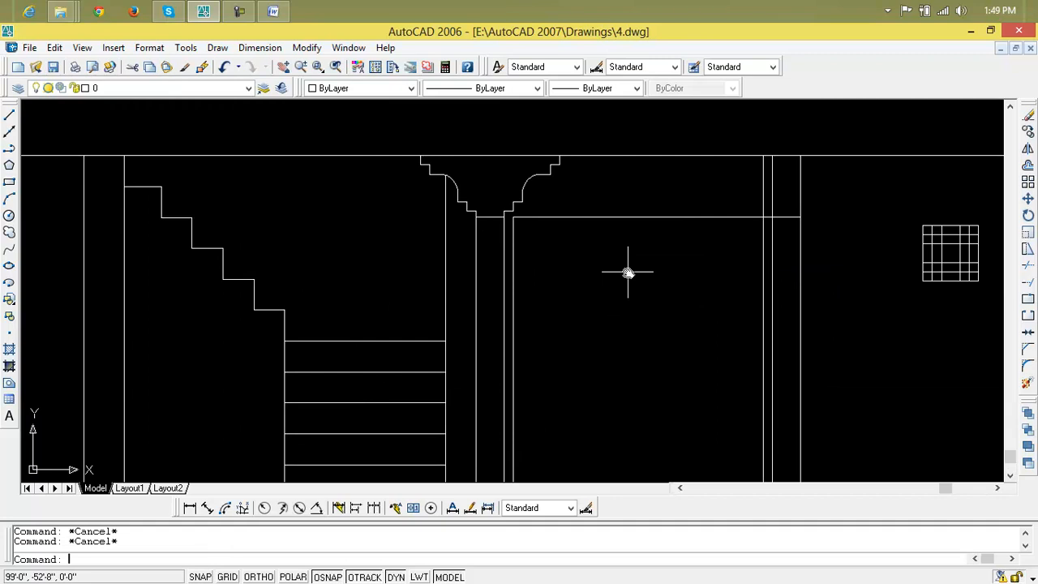
# Step: Draw a line along the crossline from the left column's opening-side line to the right column's first line
pyautogui.write('l')
pyautogui.press('Return')
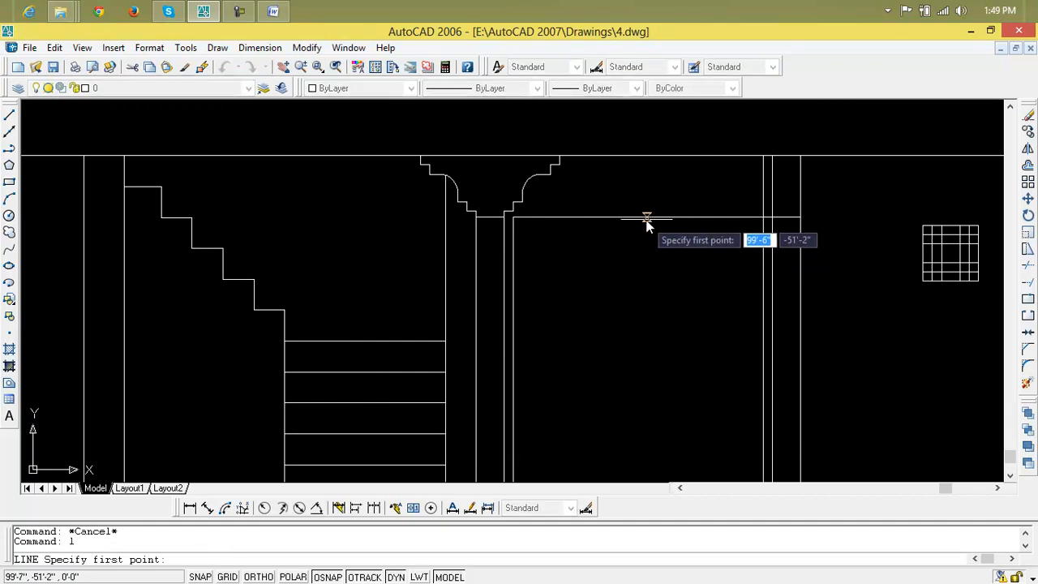
pyautogui.click(515, 219)
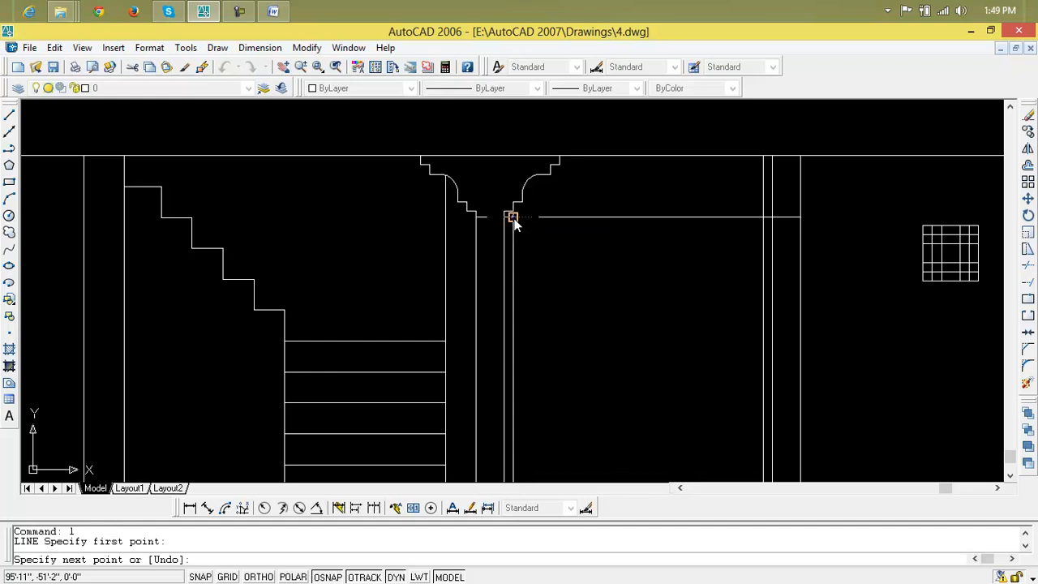
pyautogui.click(762, 218)
pyautogui.press('Return')
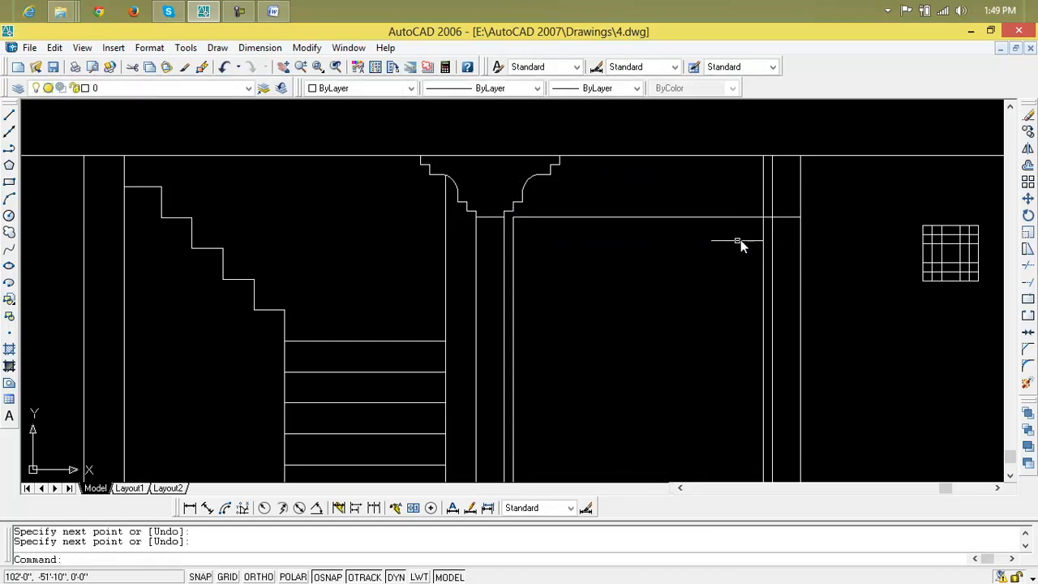
pyautogui.press('Return')
pyautogui.press('Return')
pyautogui.press('Escape')
pyautogui.press('Escape')
pyautogui.press('Escape')
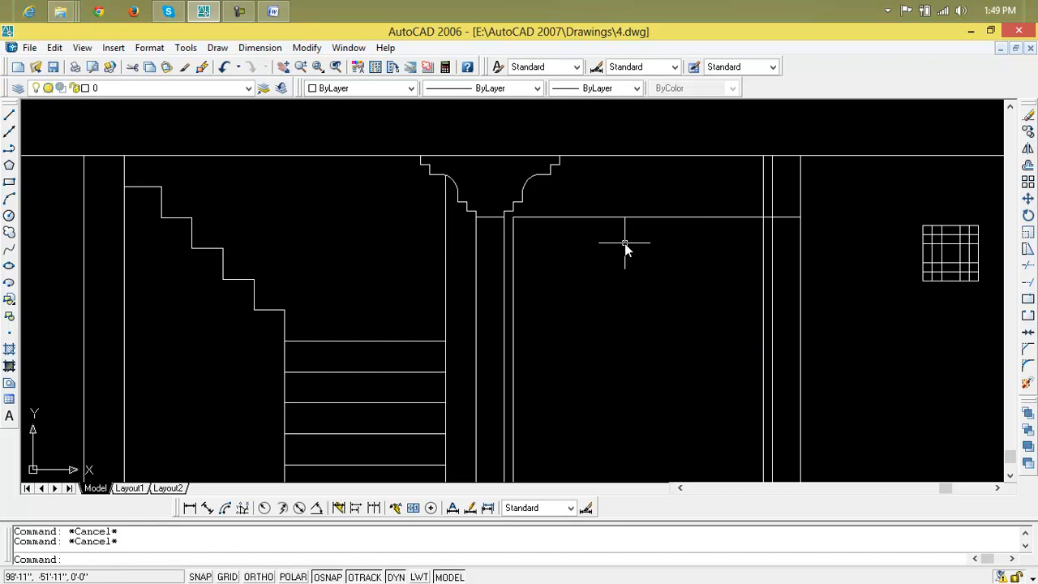
pyautogui.write('m')
pyautogui.press('Return')
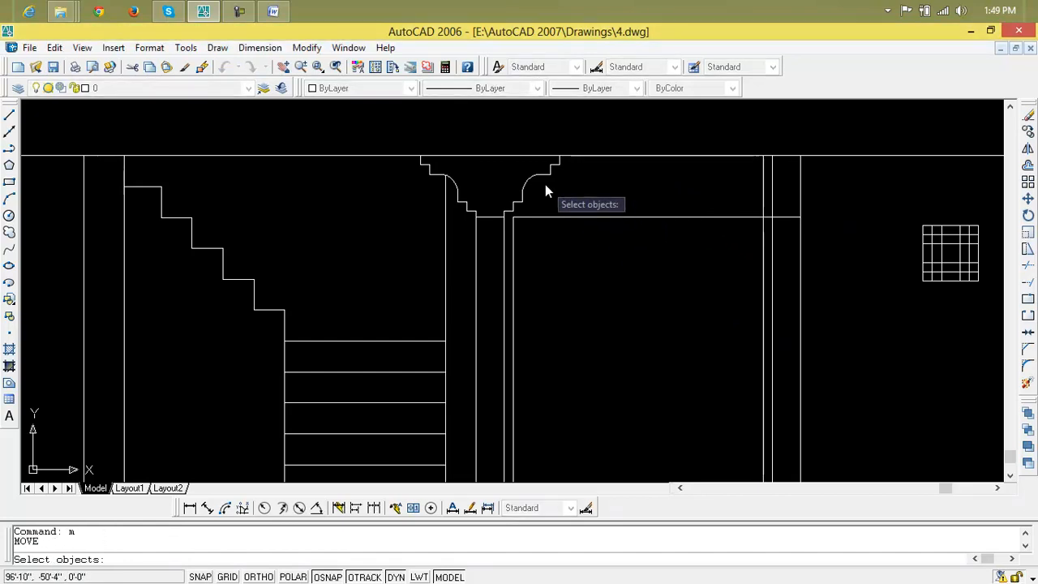
pyautogui.press('Escape')
pyautogui.press('Escape')
# Step: Copy the right-hand profile by its upper-right endpoint along the upper horizontal line, with its foot at the right column's outer line
pyautogui.write('c')
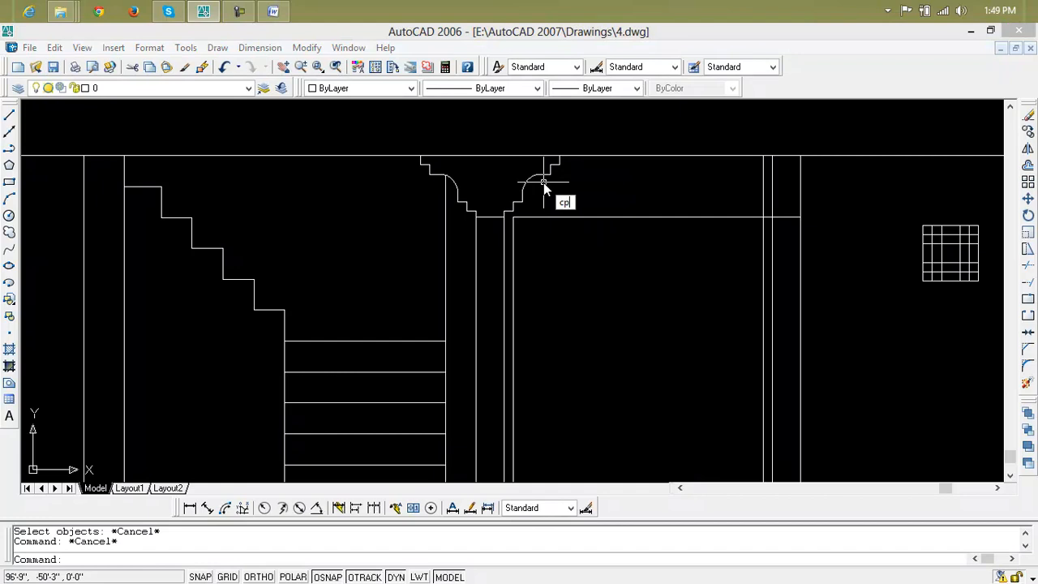
pyautogui.write('p')
pyautogui.press('Return')
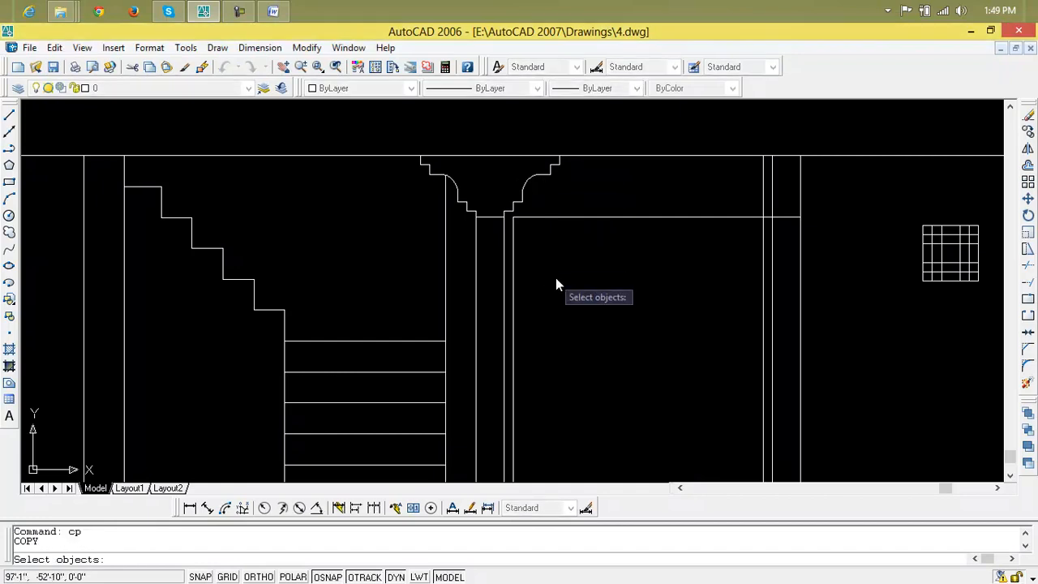
pyautogui.click(524, 198)
pyautogui.press('Return')
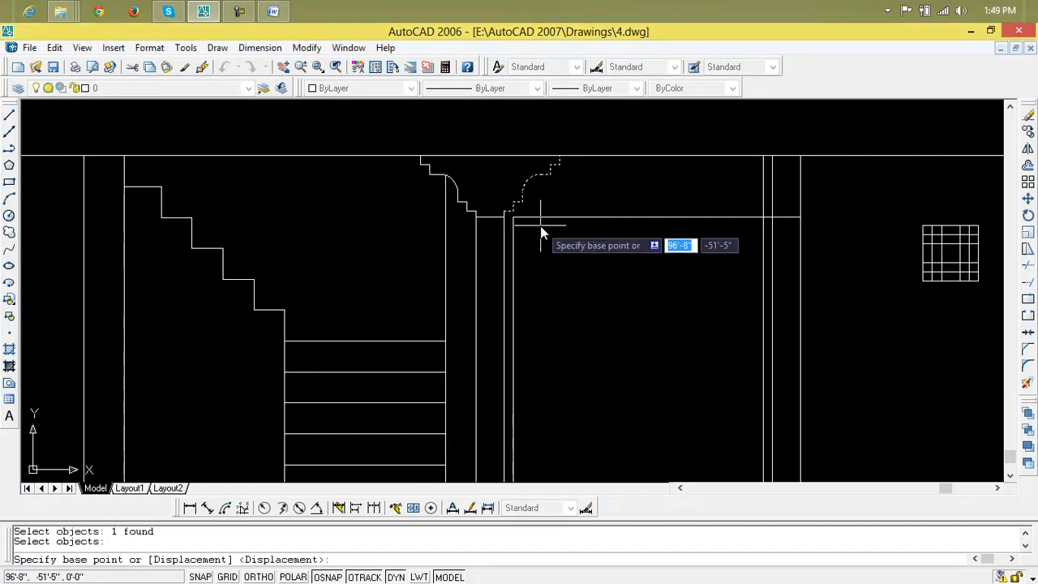
pyautogui.click(559, 158)
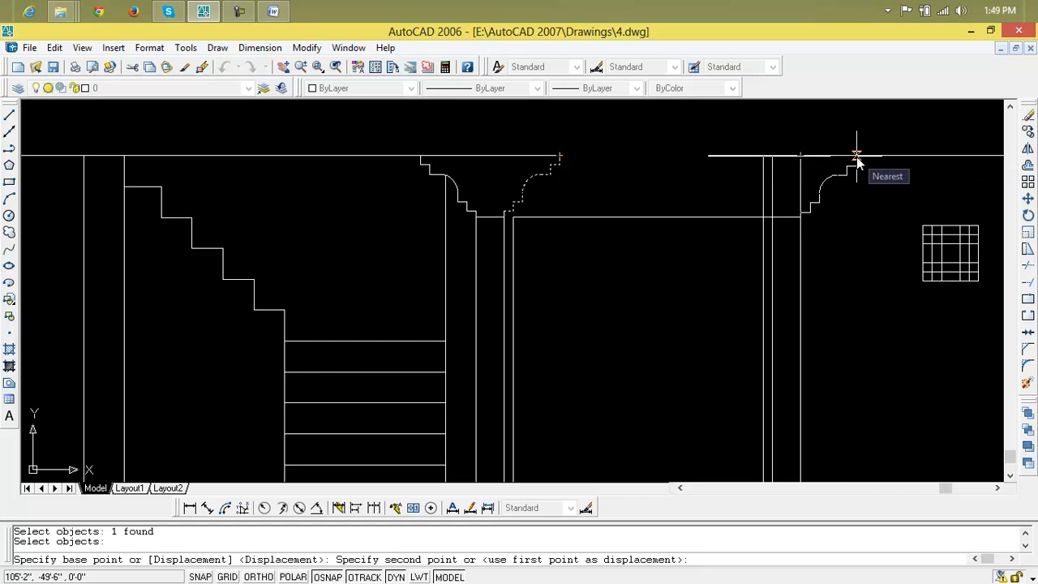
pyautogui.click(857, 156)
pyautogui.press('Return')
pyautogui.press('Return')
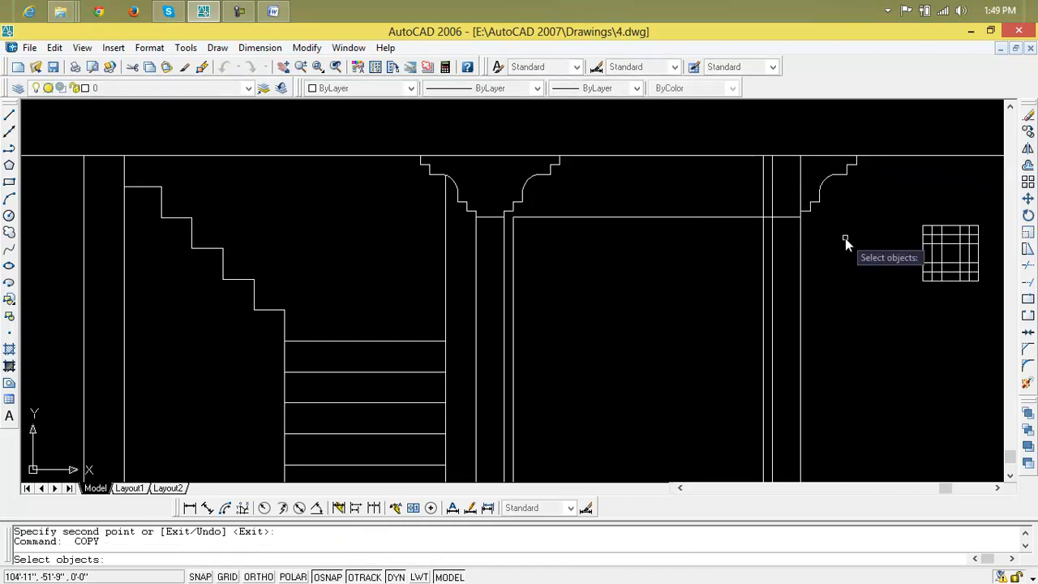
pyautogui.press('Return')
pyautogui.press('Escape')
pyautogui.press('Escape')
# Step: Draw a short line along the crossline from the right column's outer line to its second inner line
pyautogui.scroll(3, 782, 228)
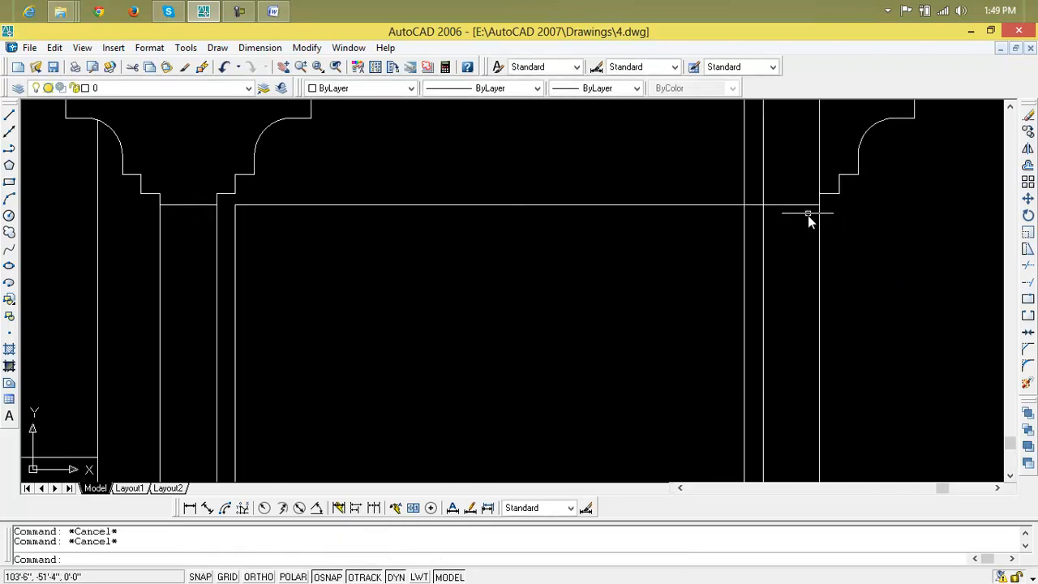
pyautogui.write('l')
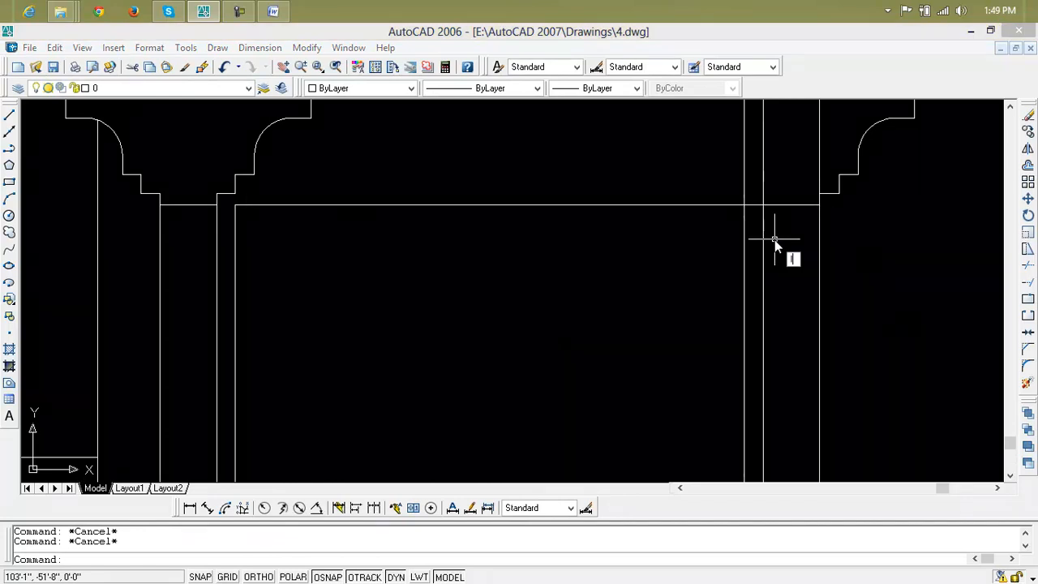
pyautogui.press('Return')
pyautogui.click(818, 205)
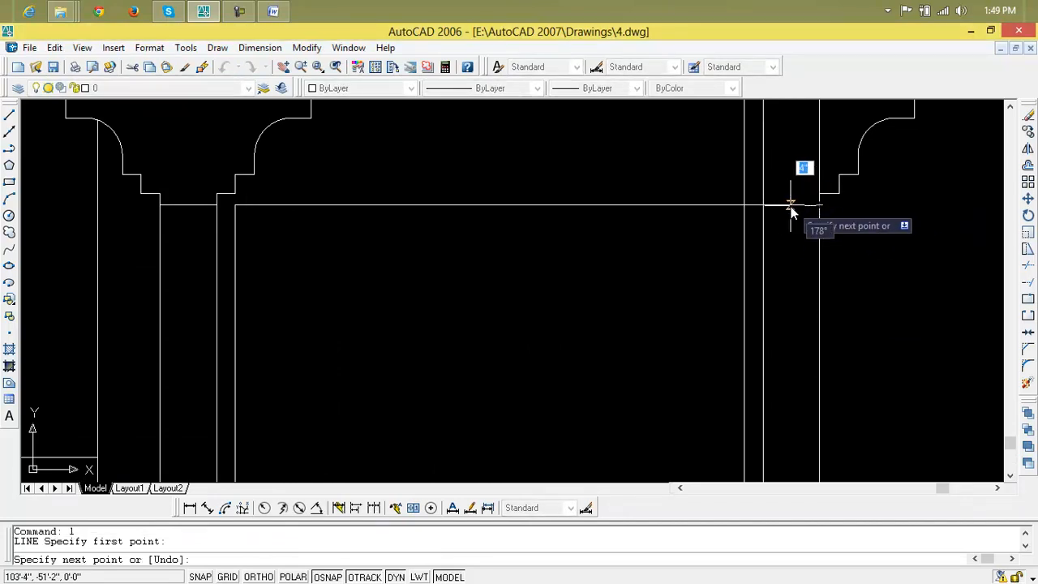
pyautogui.click(765, 205)
pyautogui.press('Return')
pyautogui.scroll(-5, 763, 220)
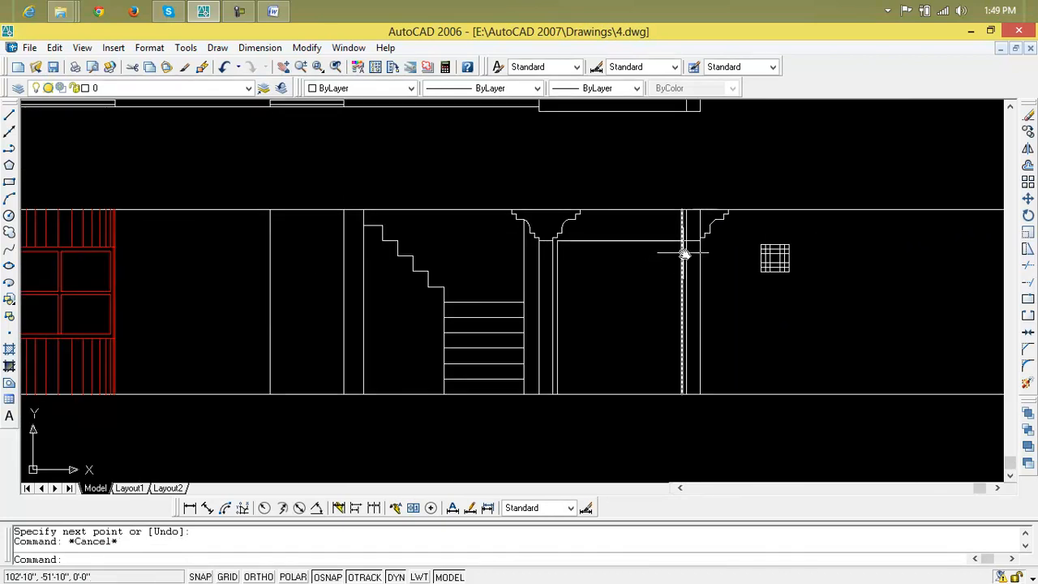
pyautogui.press('Escape')
# Step: Mirror the right column's stepped, curved profile about the column's vertical midline, keeping the original
pyautogui.scroll(3, 682, 257)
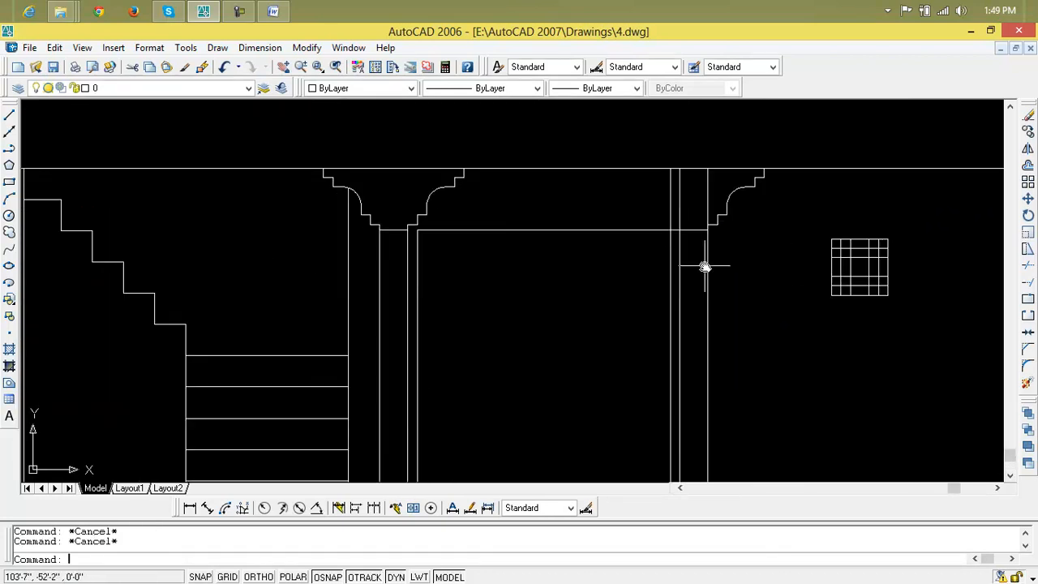
pyautogui.write('mi')
pyautogui.press('Return')
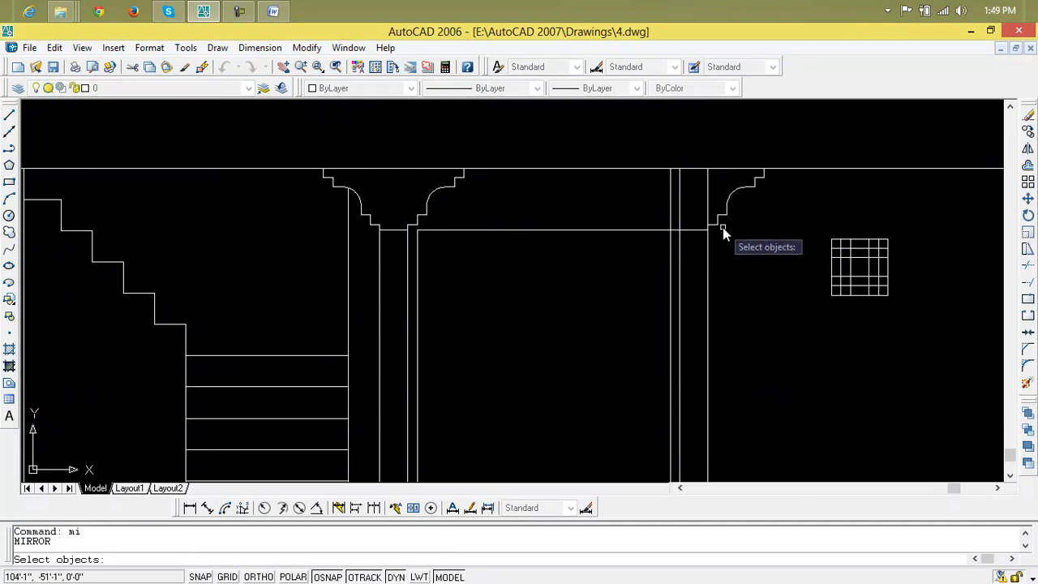
pyautogui.click(719, 229)
pyautogui.press('Return')
pyautogui.click(696, 231)
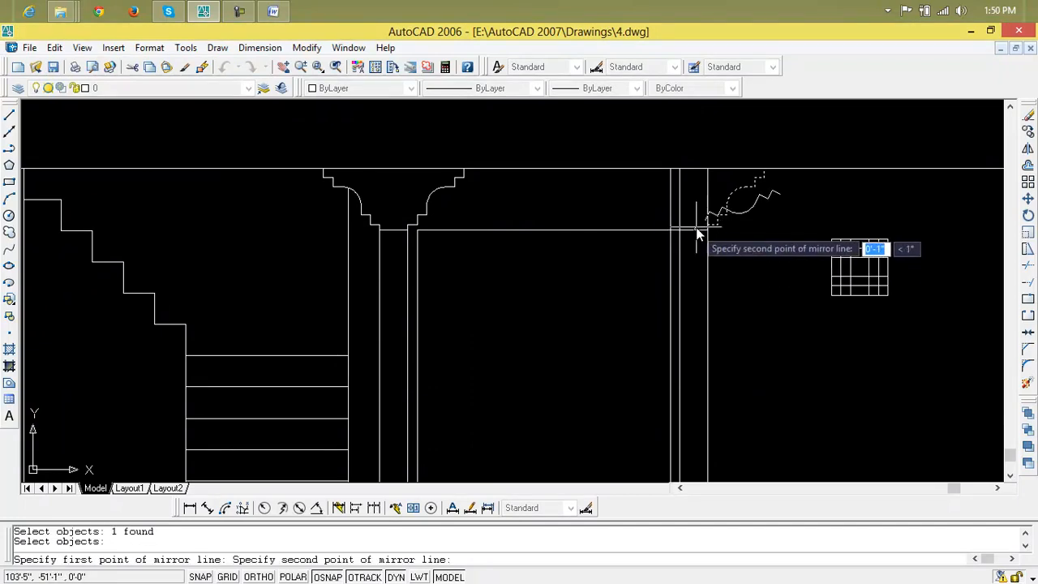
pyautogui.click(693, 173)
pyautogui.press('Return')
pyautogui.scroll(-2, 706, 246)
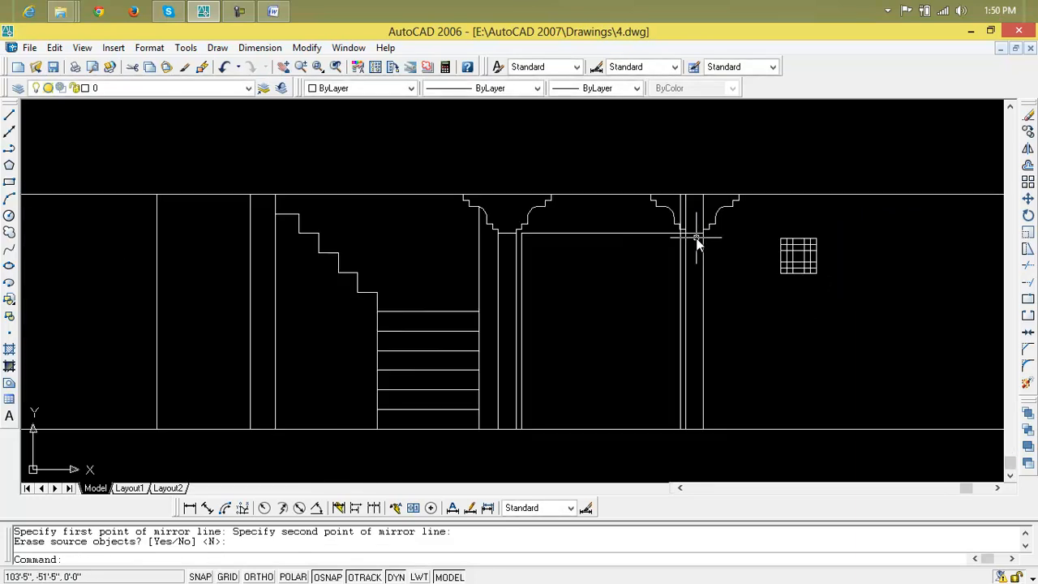
# Step: Trim the right column's vertical lines above the crossline between the two mirrored profiles
pyautogui.scroll(4, 705, 248)
pyautogui.press('Escape')
pyautogui.press('Escape')
pyautogui.write('tr')
pyautogui.press('Return')
pyautogui.press('Return')
pyautogui.click(689, 211)
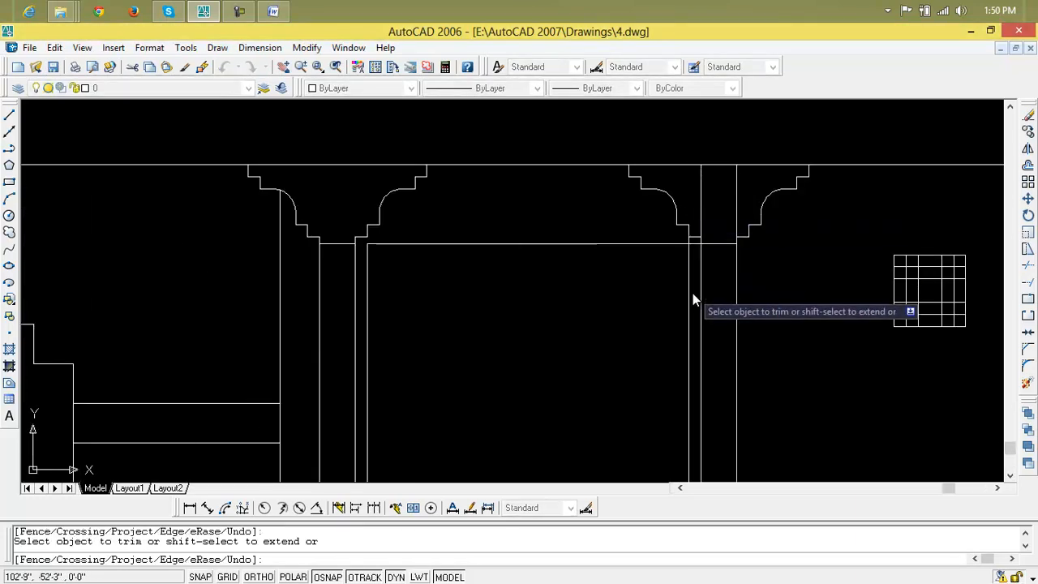
pyautogui.scroll(-1, 694, 297)
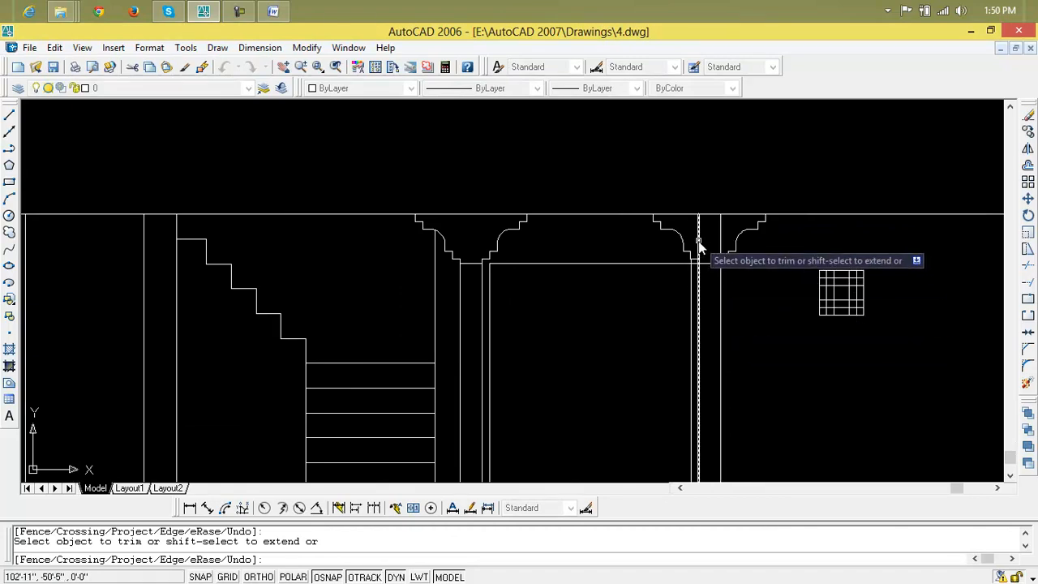
pyautogui.scroll(3, 697, 262)
pyautogui.click(687, 264)
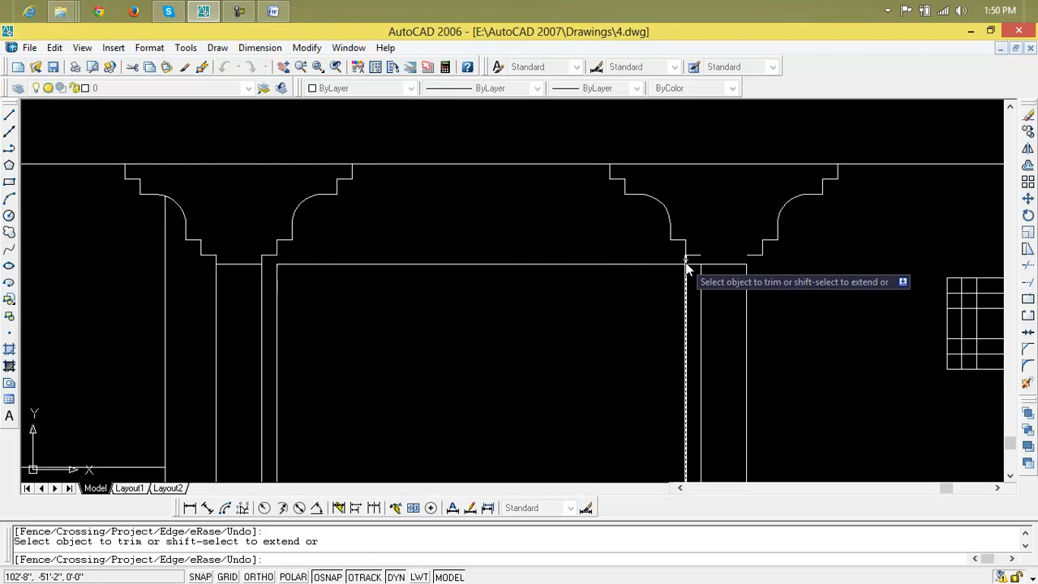
pyautogui.scroll(3, 685, 262)
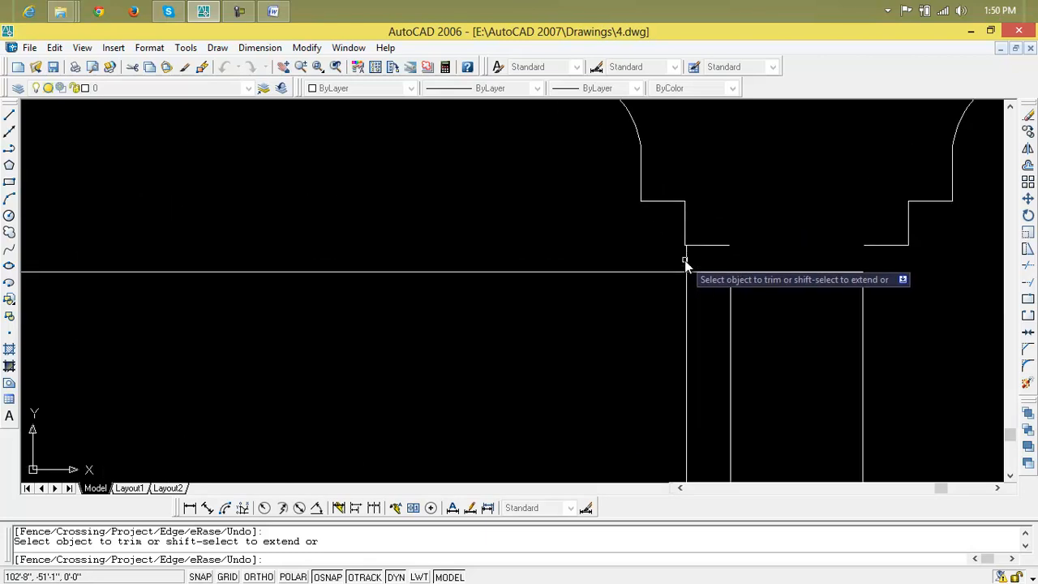
pyautogui.scroll(-3, 688, 277)
pyautogui.press('Escape')
pyautogui.press('Escape')
pyautogui.press('Escape')
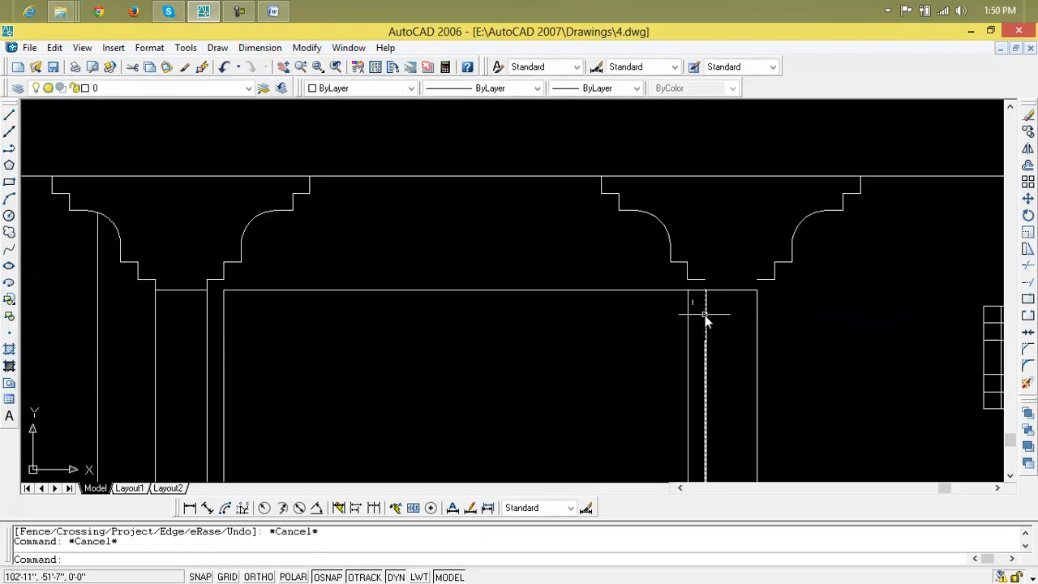
# Step: Draw two short vertical lines connecting the feet of the right column's profiles to the crossline below
pyautogui.write('l')
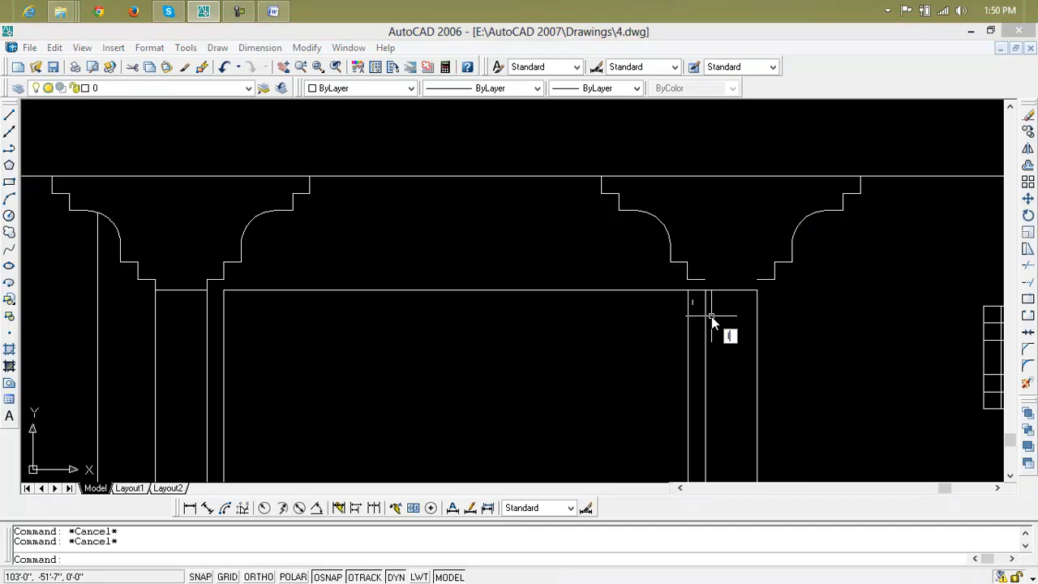
pyautogui.press('Return')
pyautogui.click(704, 289)
pyautogui.click(702, 278)
pyautogui.press('Return')
pyautogui.press('Return')
pyautogui.click(757, 297)
pyautogui.click(753, 285)
pyautogui.press('Return')
pyautogui.scroll(-3, 757, 341)
pyautogui.scroll(3, 739, 333)
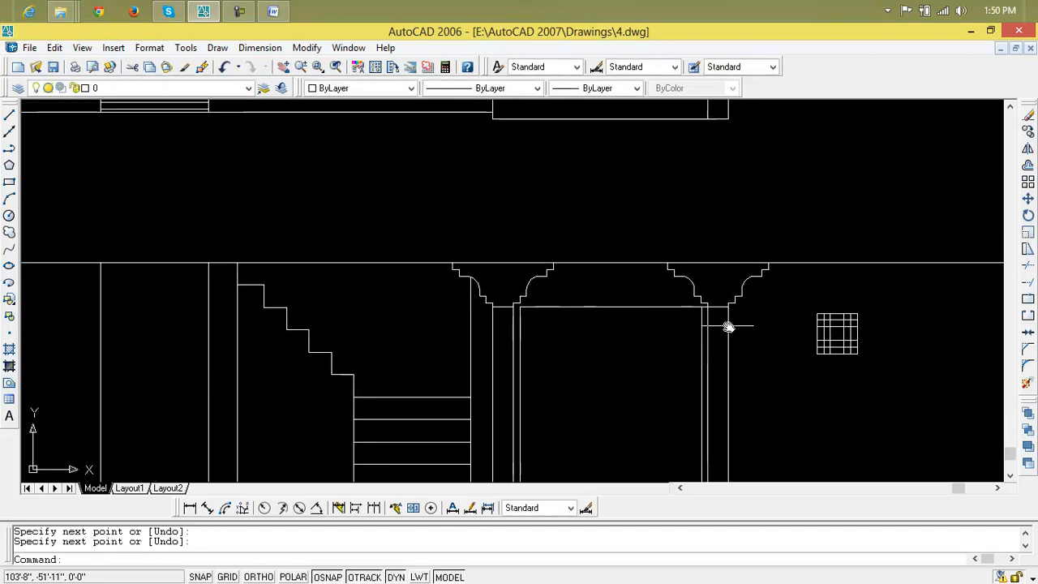
pyautogui.scroll(-3, 720, 331)
pyautogui.moveTo(728, 349); pyautogui.dragTo(737, 343, button='middle')
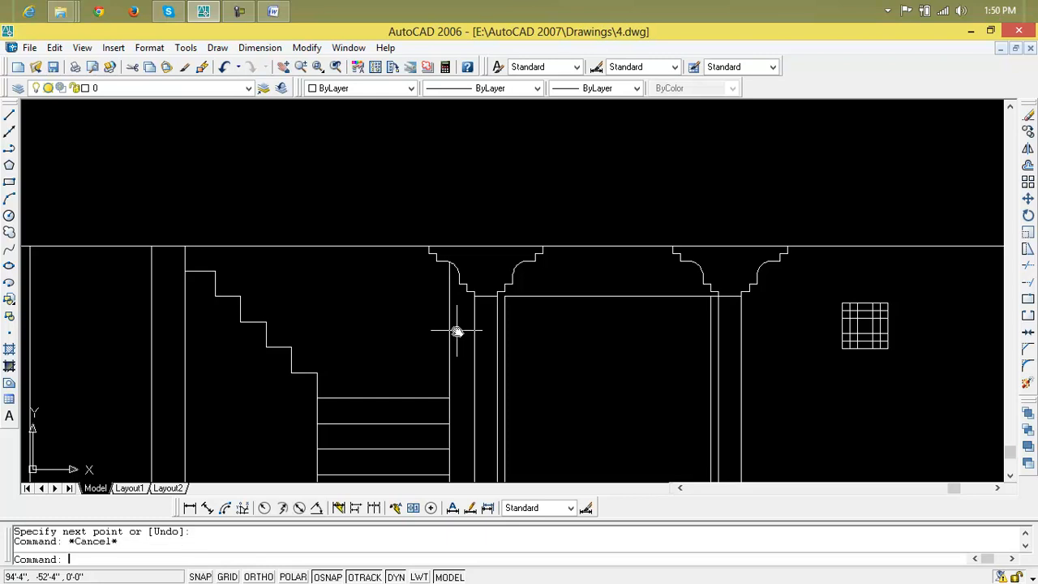
# Step: Draw a horizontal line from the upper-left corner of the stair treads to the left column
pyautogui.write('l')
pyautogui.press('Return')
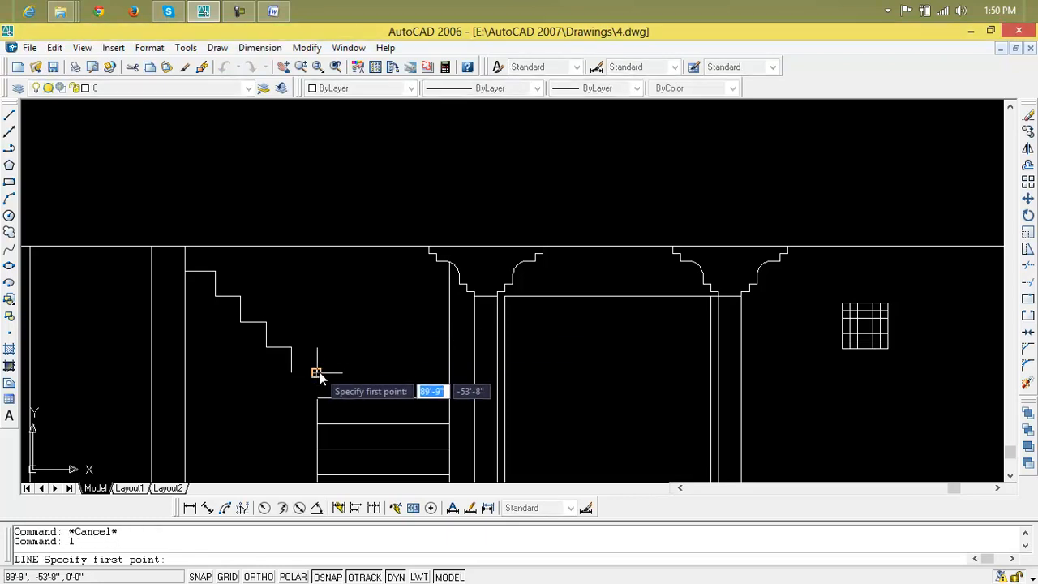
pyautogui.click(317, 373)
pyautogui.click(477, 377)
pyautogui.press('Escape')
pyautogui.press('Escape')
pyautogui.press('Escape')
# Step: Trim the stair-side vertical line above the new line, along with the new line's overhang toward the left column
pyautogui.write('tr')
pyautogui.press('Return')
pyautogui.press('Return')
pyautogui.click(450, 353)
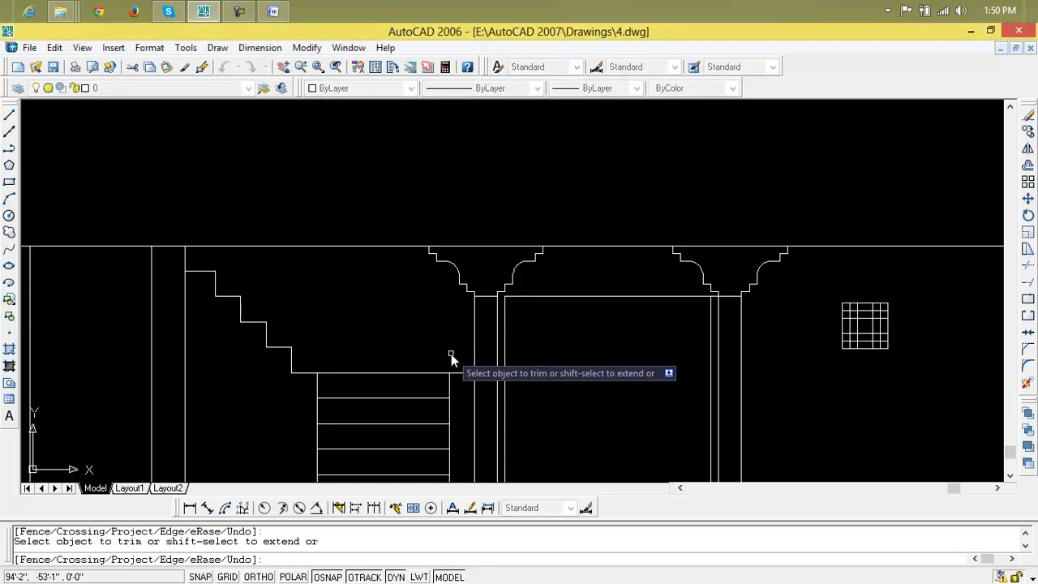
pyautogui.scroll(-4, 469, 374)
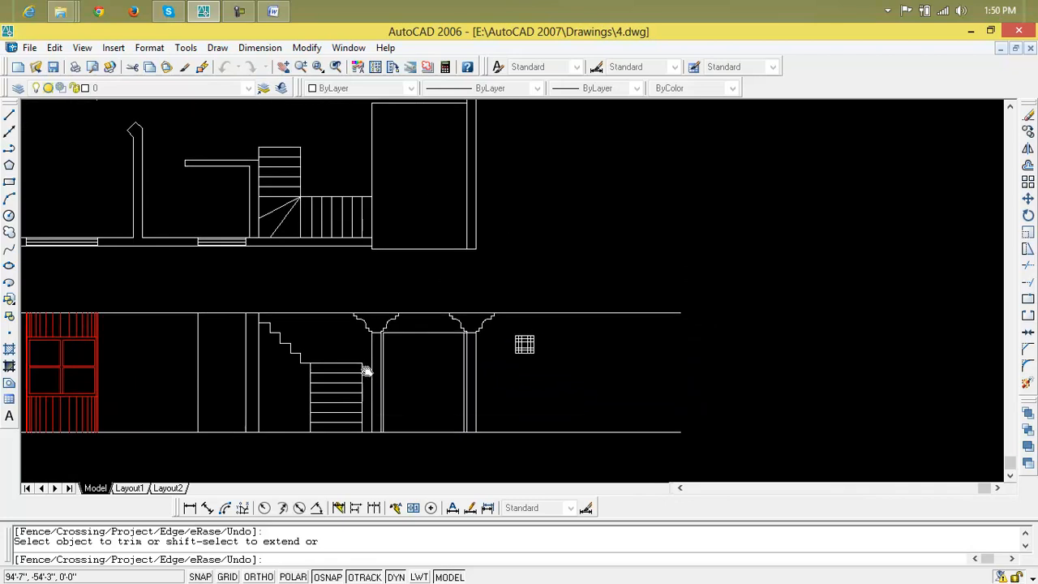
pyautogui.press('Escape')
pyautogui.press('Escape')
# Step: Trim the crossline between the right column's two closely spaced lines
pyautogui.scroll(3, 375, 349)
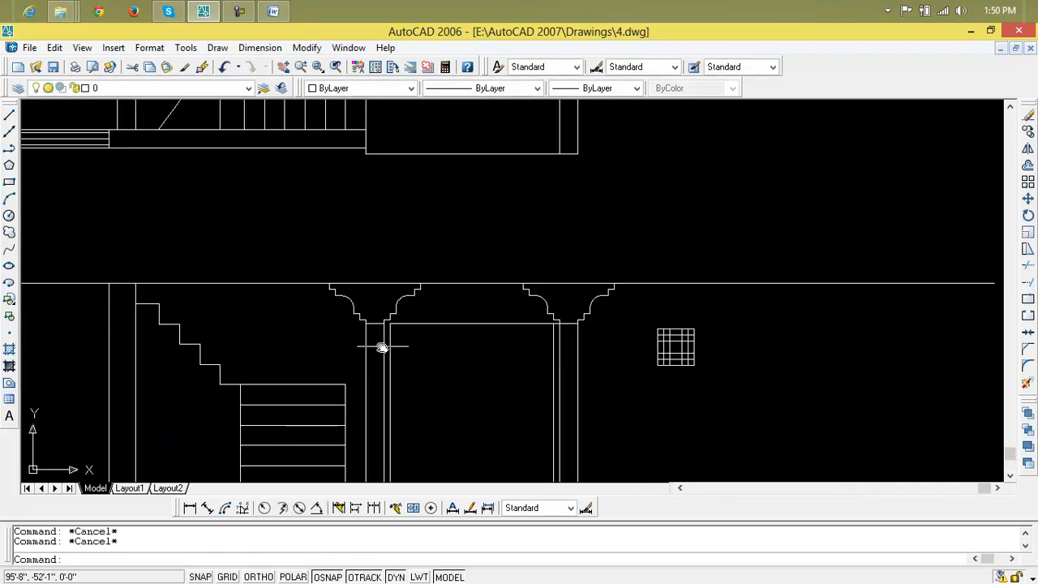
pyautogui.scroll(6, 528, 352)
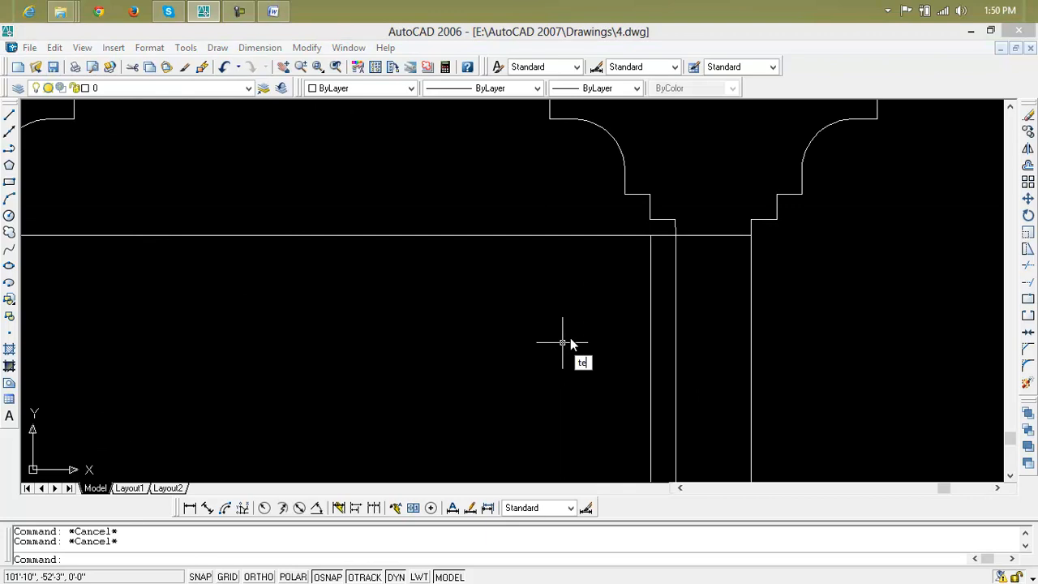
pyautogui.press('Return')
pyautogui.press('Return')
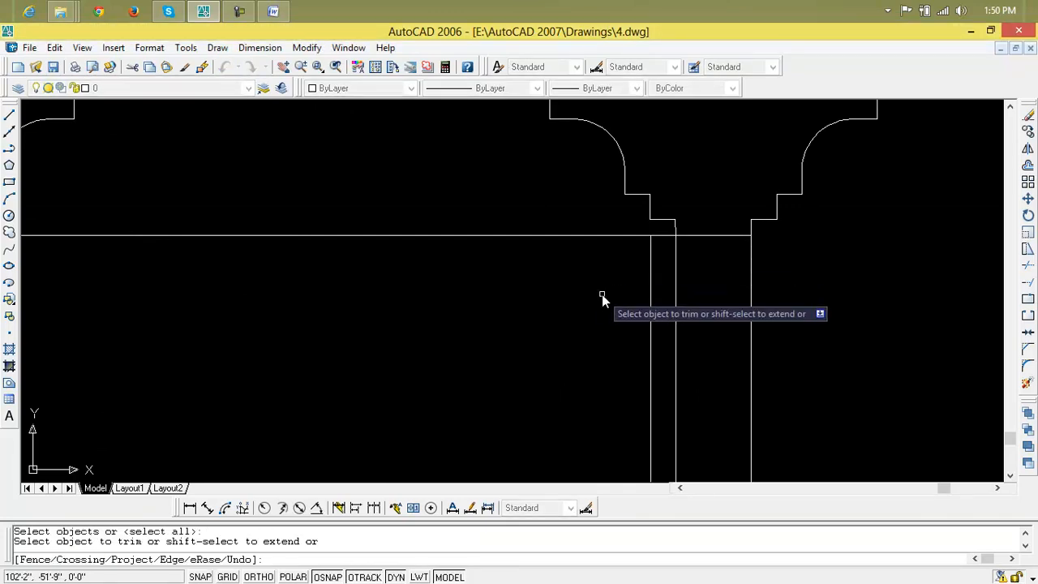
pyautogui.click(660, 235)
pyautogui.scroll(-4, 655, 260)
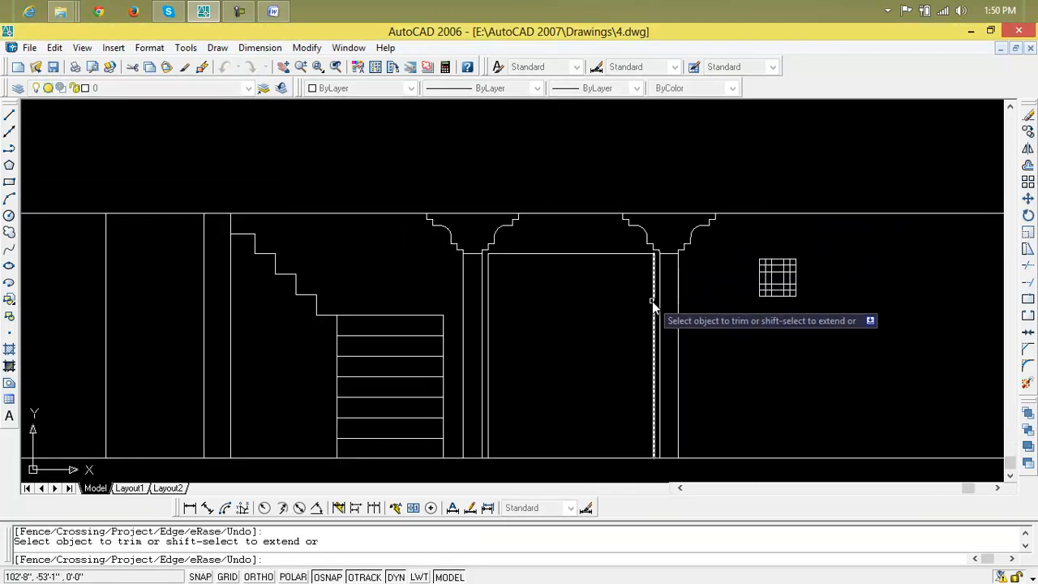
pyautogui.press('Escape')
pyautogui.press('Escape')
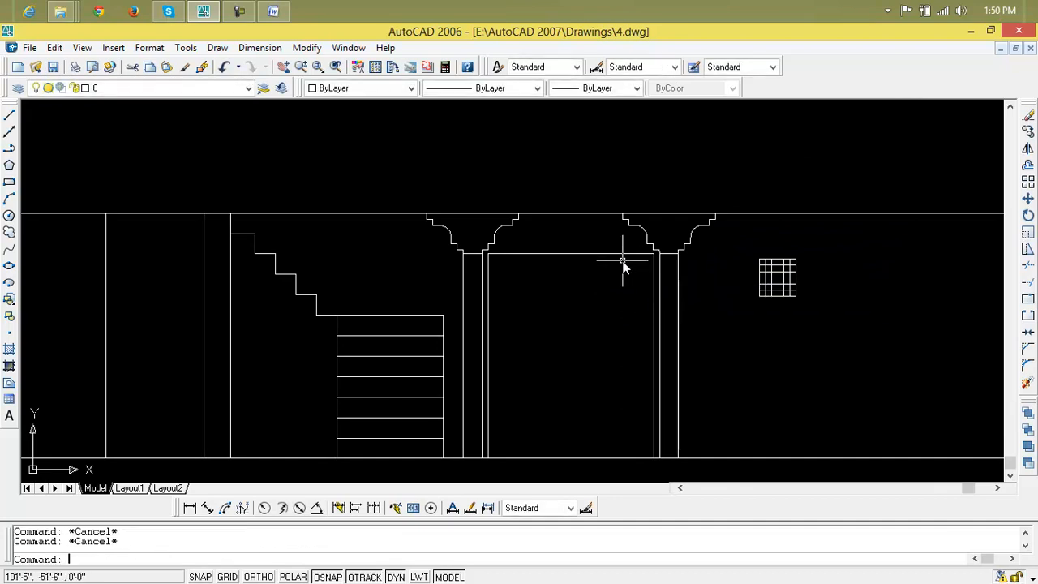
# Step: Draw two horizontal lines across the left column's capital, joining the matching corners of the profiles' two upper steps
pyautogui.write('l')
pyautogui.press('Return')
pyautogui.scroll(4, 468, 240)
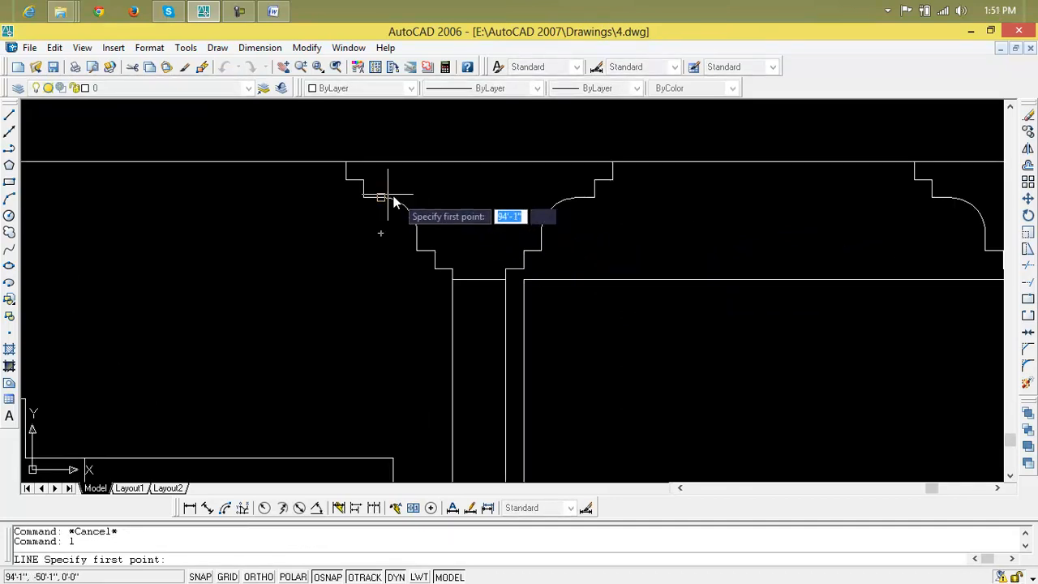
pyautogui.click(363, 179)
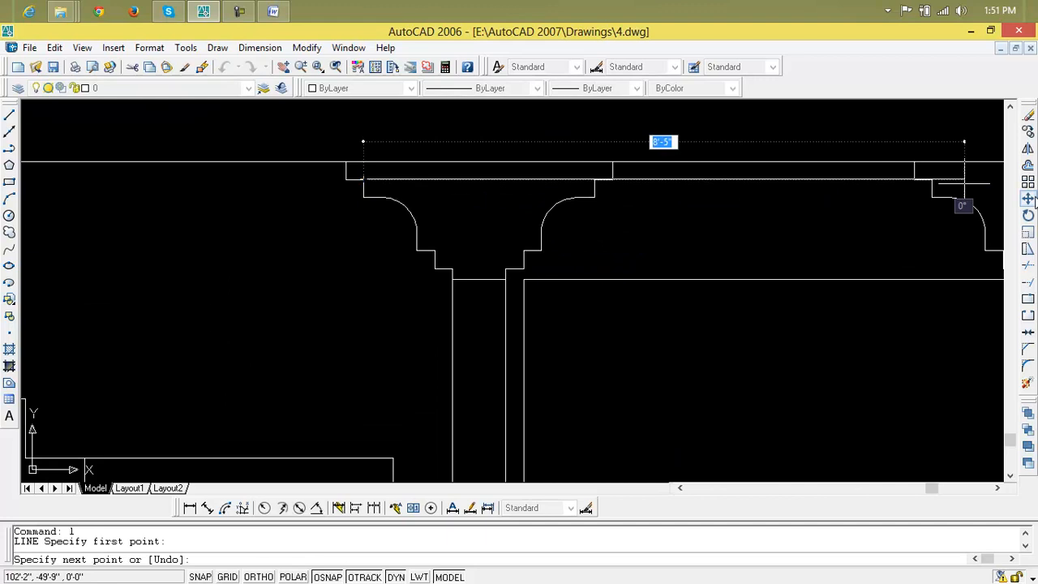
pyautogui.click(614, 180)
pyautogui.press('Return')
pyautogui.press('Return')
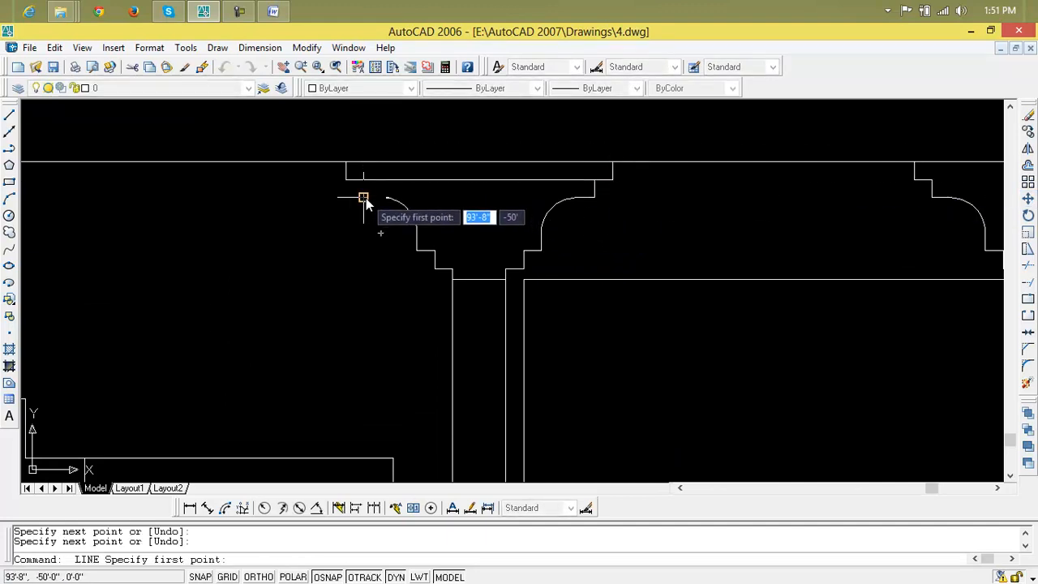
pyautogui.click(365, 197)
pyautogui.click(596, 198)
pyautogui.press('Return')
# Step: Draw two horizontal lines across the left column's capital, one below the curves and one joining the profile feet
pyautogui.press('Return')
pyautogui.click(417, 250)
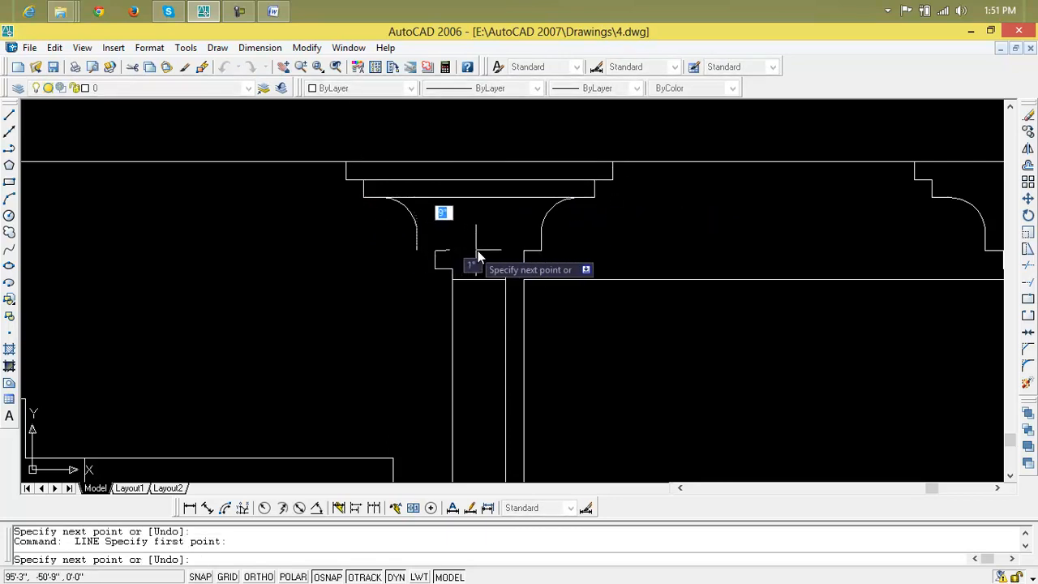
pyautogui.click(542, 252)
pyautogui.press('Return')
pyautogui.scroll(-1, 493, 272)
pyautogui.moveTo(514, 287); pyautogui.dragTo(468, 248, button='middle')
pyautogui.press('Return')
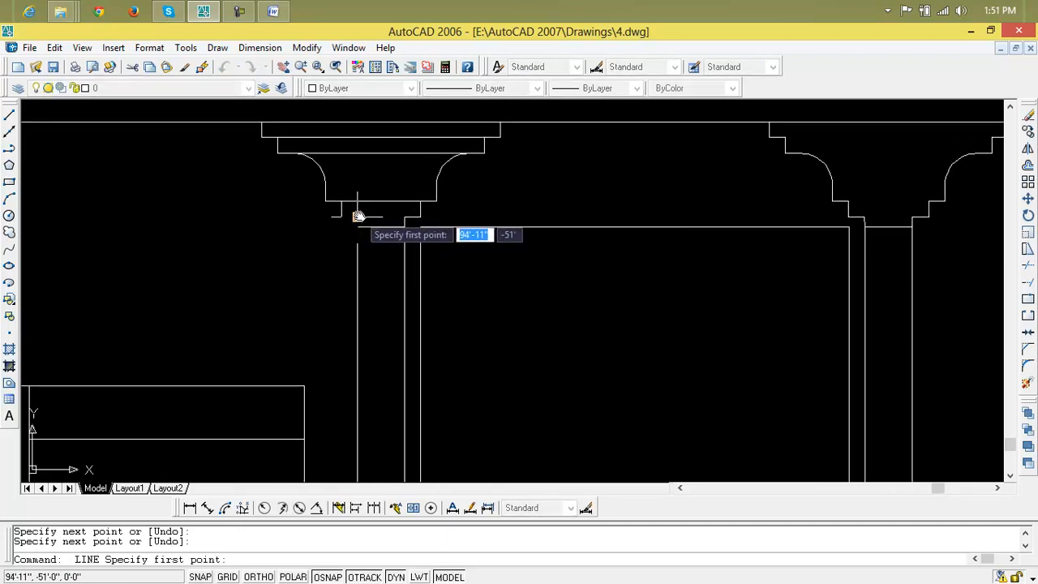
pyautogui.click(359, 217)
pyautogui.click(404, 218)
pyautogui.press('Return')
# Step: Draw two horizontal lines across the right column's capital, joining the matching corners of the profiles' two upper steps
pyautogui.scroll(-3, 563, 260)
pyautogui.moveTo(563, 259); pyautogui.dragTo(339, 229, button='middle')
pyautogui.scroll(5, 339, 229)
pyautogui.press('Return')
pyautogui.click(308, 169)
pyautogui.click(544, 168)
pyautogui.press('Return')
pyautogui.press('Return')
pyautogui.click(306, 189)
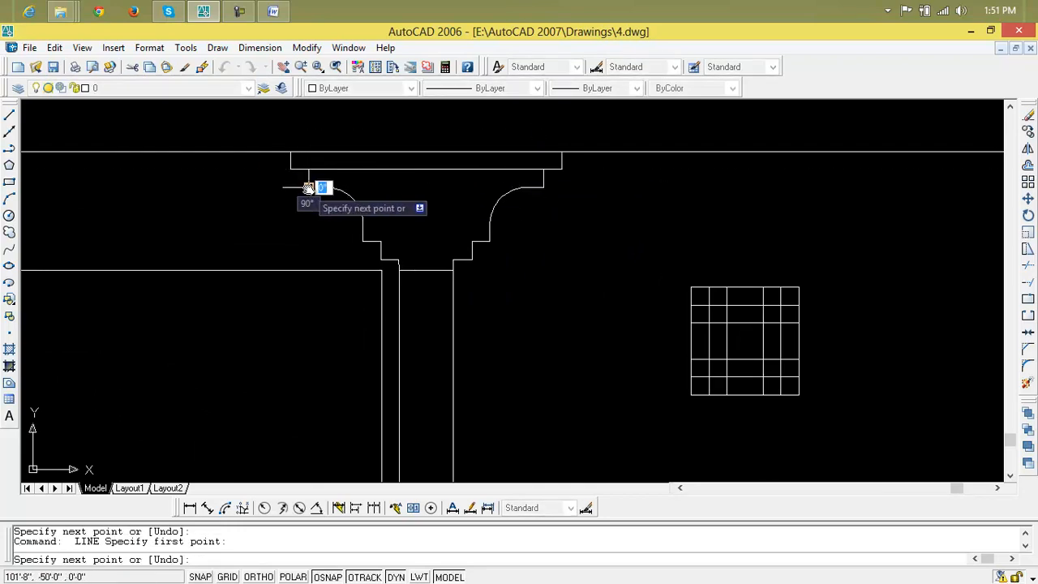
pyautogui.click(545, 188)
pyautogui.press('Return')
# Step: Draw two horizontal lines across the right column's capital, one below the curves and one joining the profile feet
pyautogui.press('Return')
pyautogui.click(363, 242)
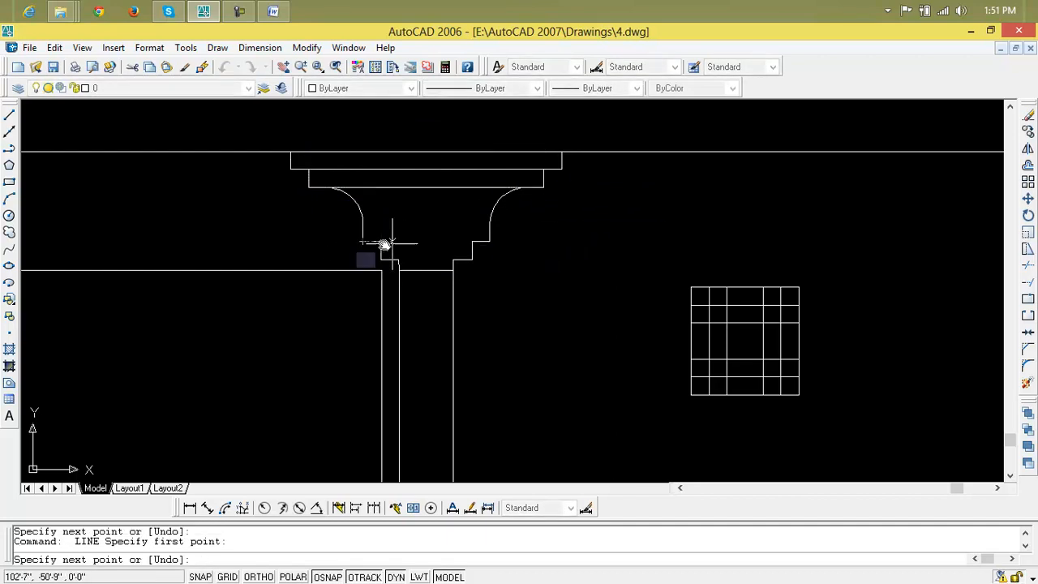
pyautogui.click(490, 242)
pyautogui.press('Return')
pyautogui.press('Return')
pyautogui.click(399, 260)
pyautogui.click(450, 261)
pyautogui.press('Return')
# Step: Draw a vertical centre line on the right column from its crossline's midpoint down to the ground line
pyautogui.scroll(-5, 454, 284)
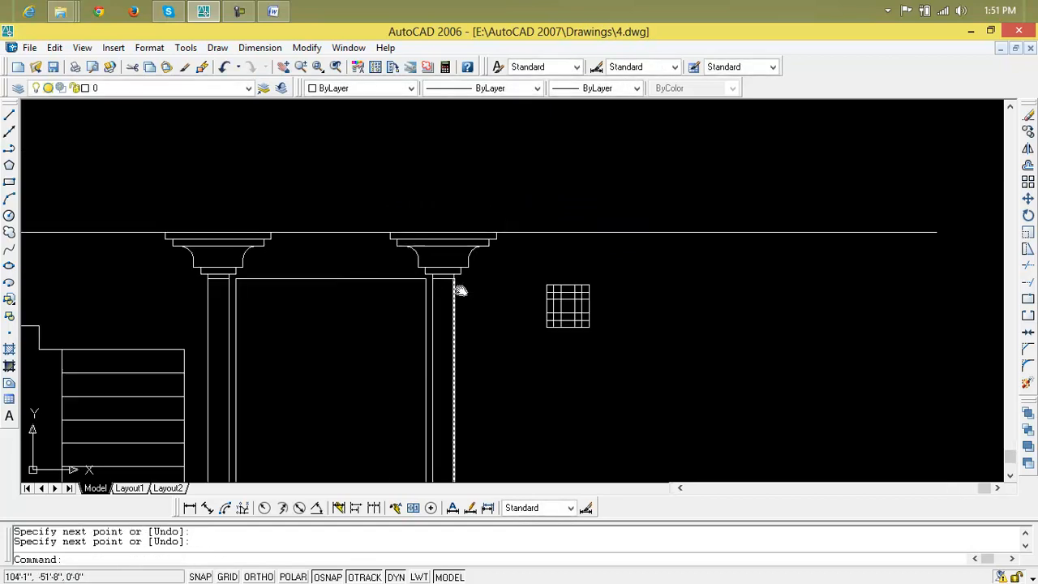
pyautogui.scroll(2, 524, 274)
pyautogui.scroll(2, 527, 272)
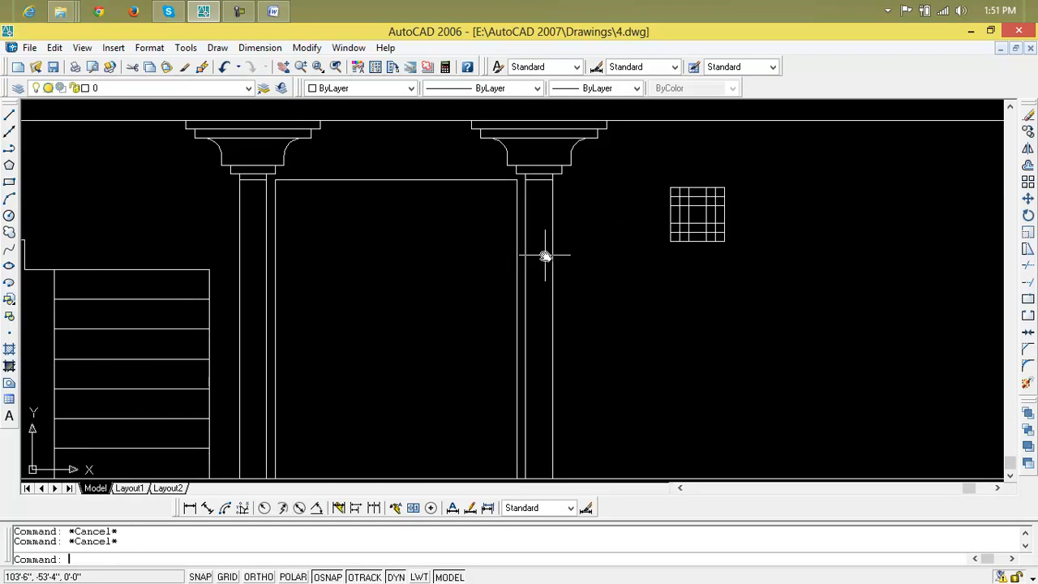
pyautogui.write('l')
pyautogui.press('Return')
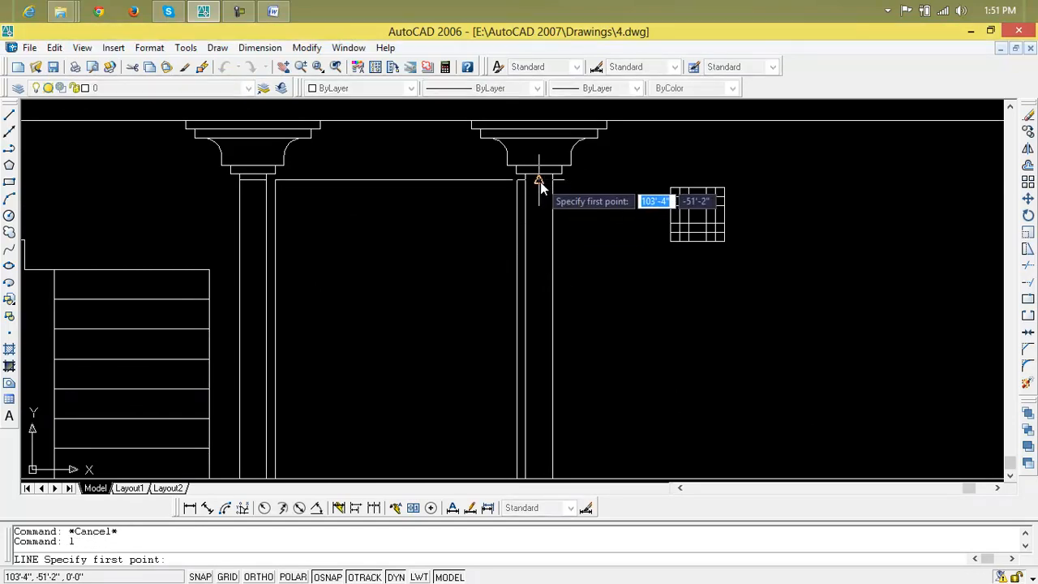
pyautogui.click(538, 179)
pyautogui.scroll(-3, 538, 318)
pyautogui.scroll(4, 549, 320)
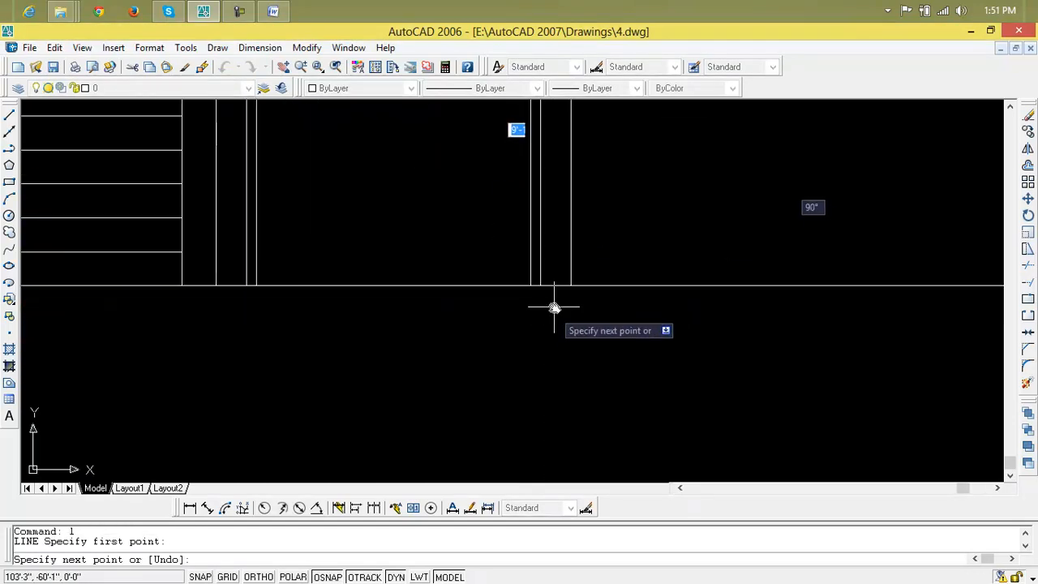
pyautogui.click(557, 285)
pyautogui.press('Return')
# Step: Draw a vertical centre line on the left column from its crossline's midpoint down to the ground line
pyautogui.scroll(-3, 586, 297)
pyautogui.moveTo(586, 297); pyautogui.dragTo(649, 310, button='middle')
pyautogui.press('Return')
pyautogui.scroll(5, 568, 251)
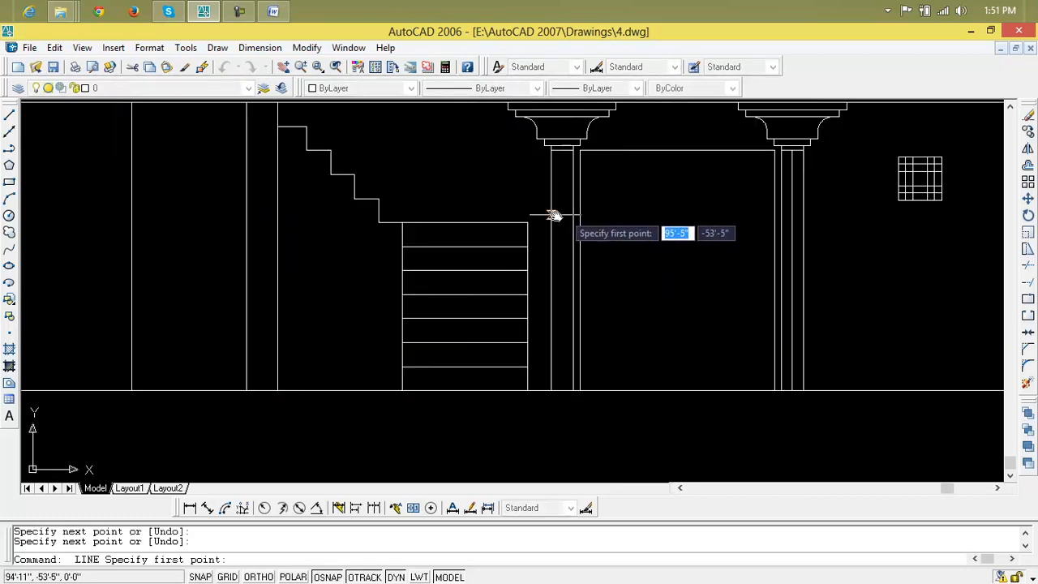
pyautogui.click(560, 154)
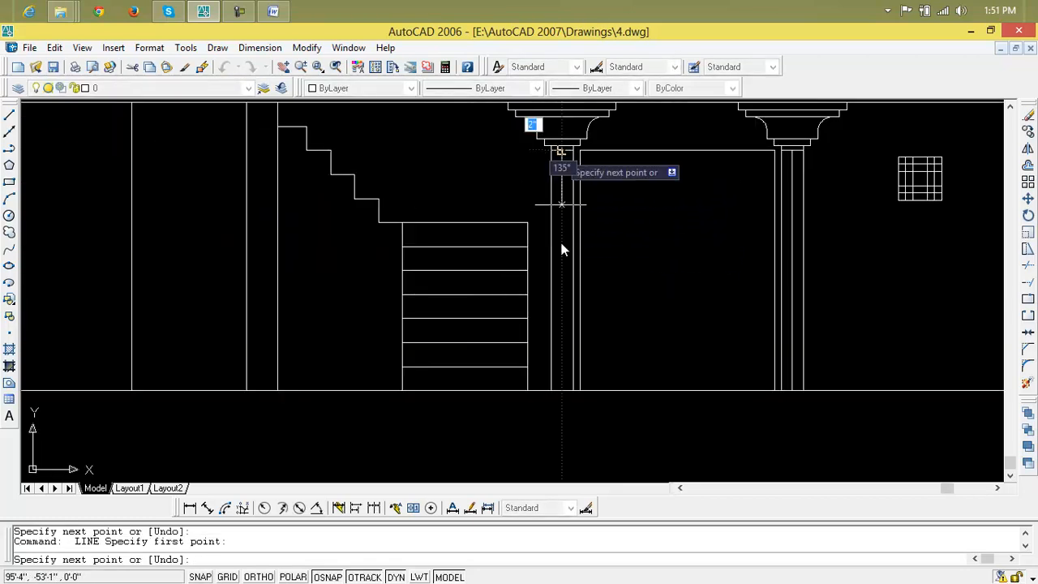
pyautogui.click(562, 391)
pyautogui.press('Return')
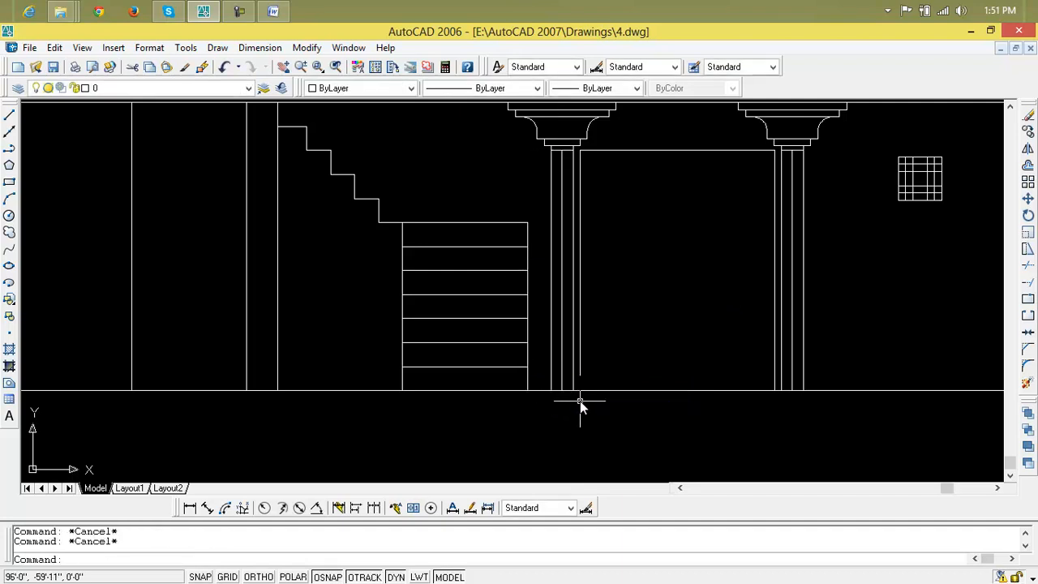
# Step: Offset the left column's left shaft edge 1" inward
pyautogui.write('o')
pyautogui.press('Return')
pyautogui.write("1'")
pyautogui.press('Return')
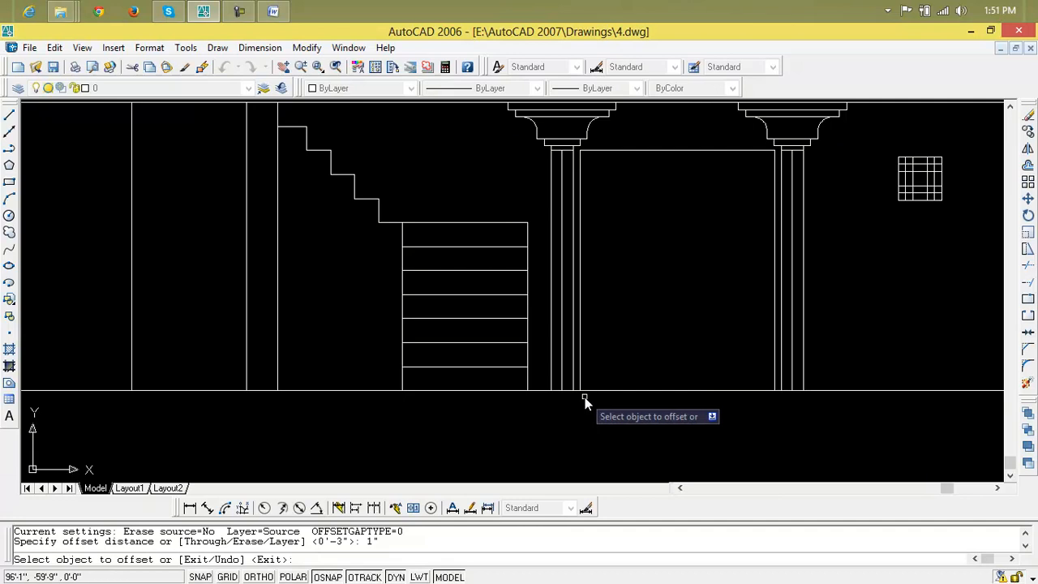
pyautogui.scroll(3, 568, 389)
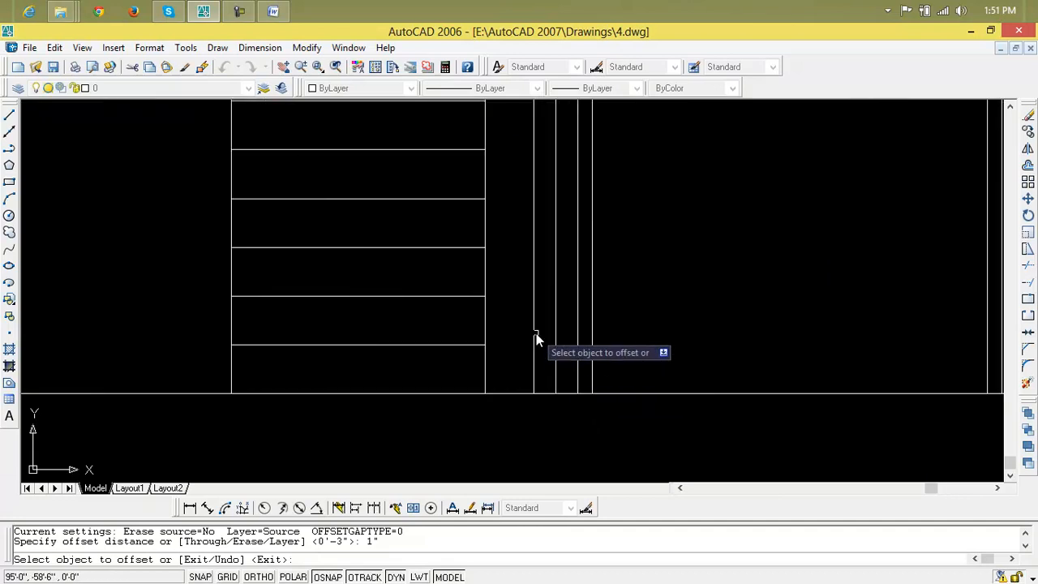
pyautogui.click(535, 335)
pyautogui.click(544, 339)
pyautogui.scroll(-3, 549, 341)
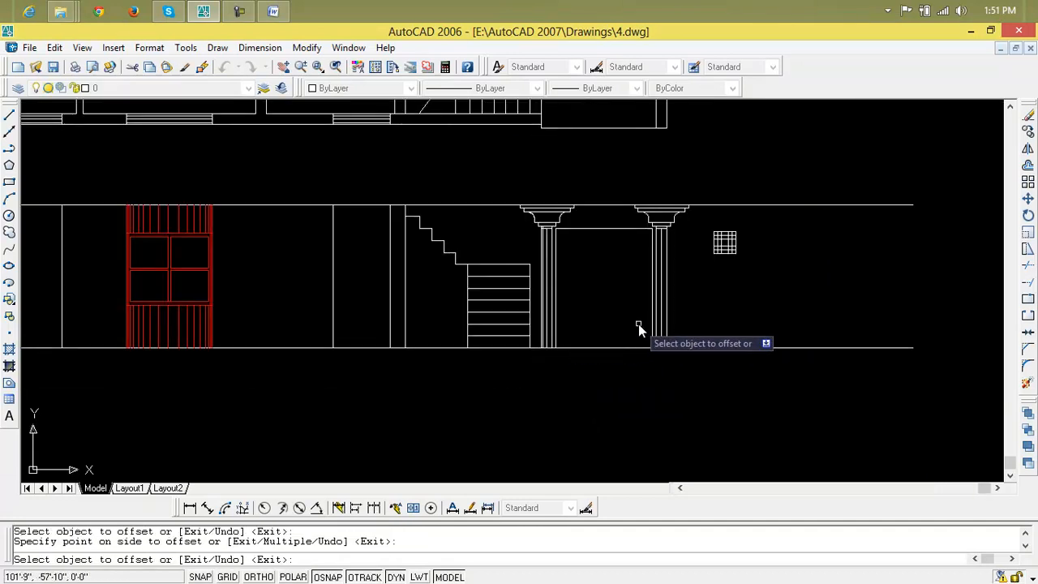
# Step: Try to offset the opening's right edge 1" toward the right column
pyautogui.scroll(2, 638, 328)
pyautogui.click(680, 317)
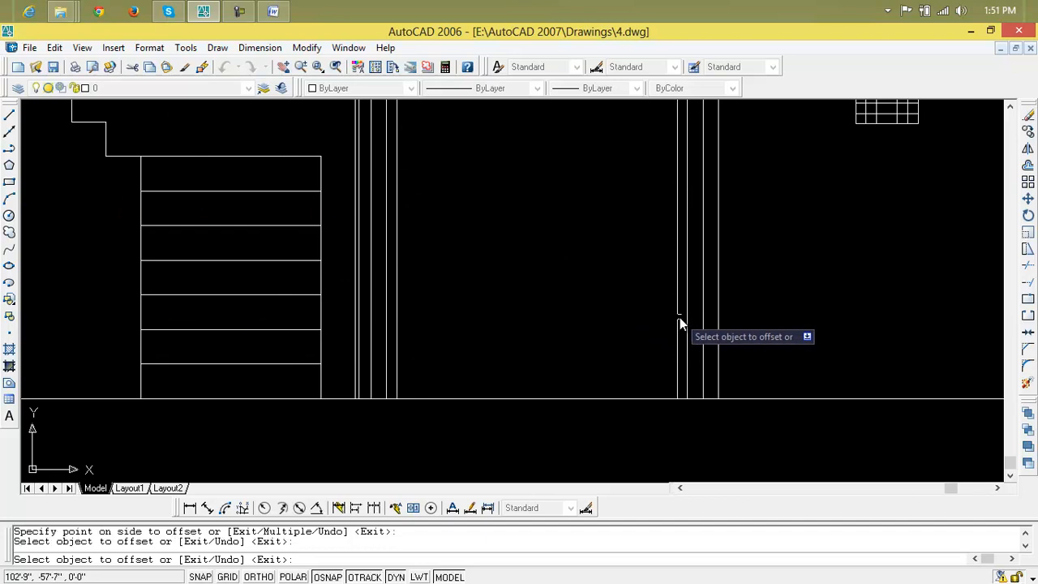
pyautogui.click(684, 318)
pyautogui.click(686, 327)
pyautogui.scroll(-4, 691, 333)
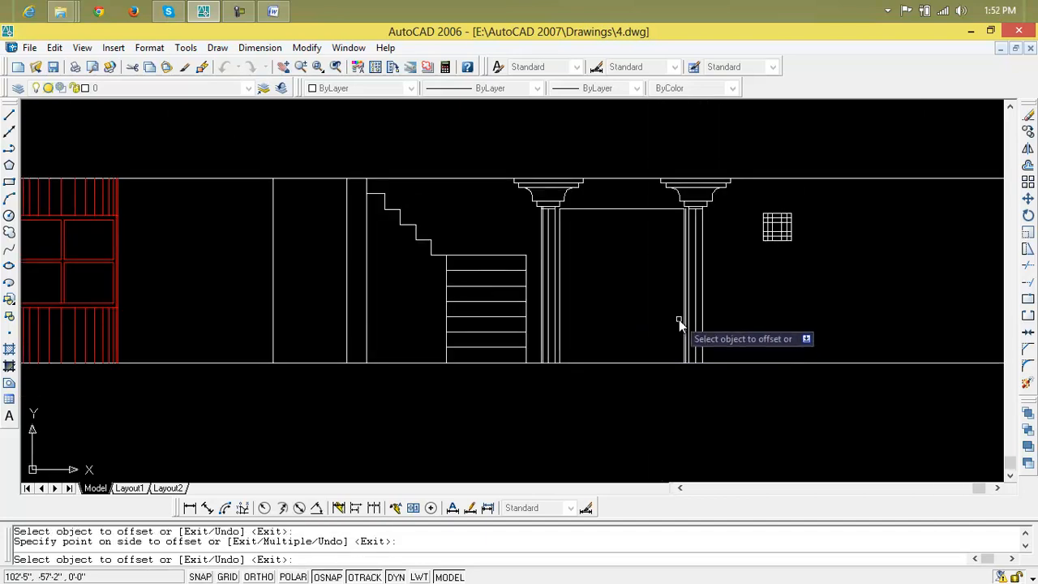
# Step: Erase the stray offset line beside the right column's shaft
pyautogui.scroll(5, 679, 321)
pyautogui.scroll(-3, 704, 314)
pyautogui.press('Escape')
pyautogui.press('Escape')
pyautogui.click(706, 311)
pyautogui.press('Delete')
pyautogui.scroll(-3, 707, 313)
pyautogui.moveTo(706, 313); pyautogui.dragTo(665, 313, button='middle')
pyautogui.scroll(3, 665, 315)
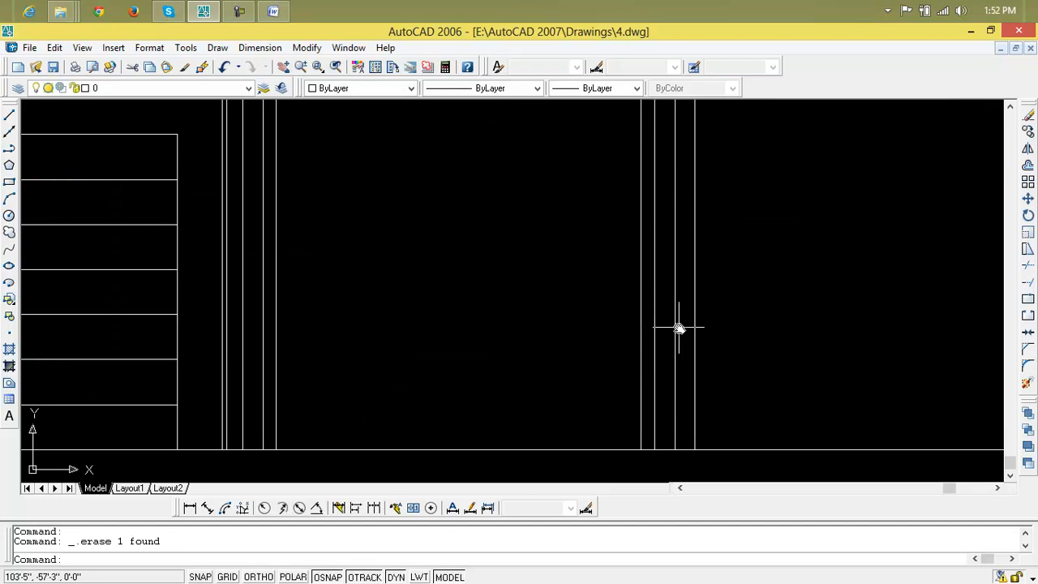
# Step: Offset the right column's left shaft edge 1" inward
pyautogui.scroll(-3, 679, 328)
pyautogui.scroll(6, 571, 266)
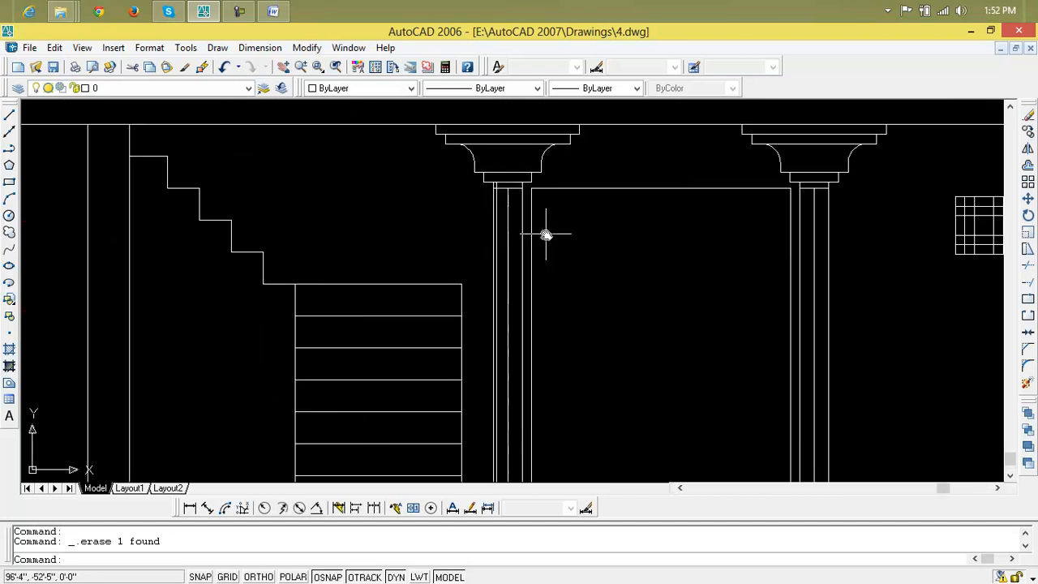
pyautogui.scroll(2, 541, 263)
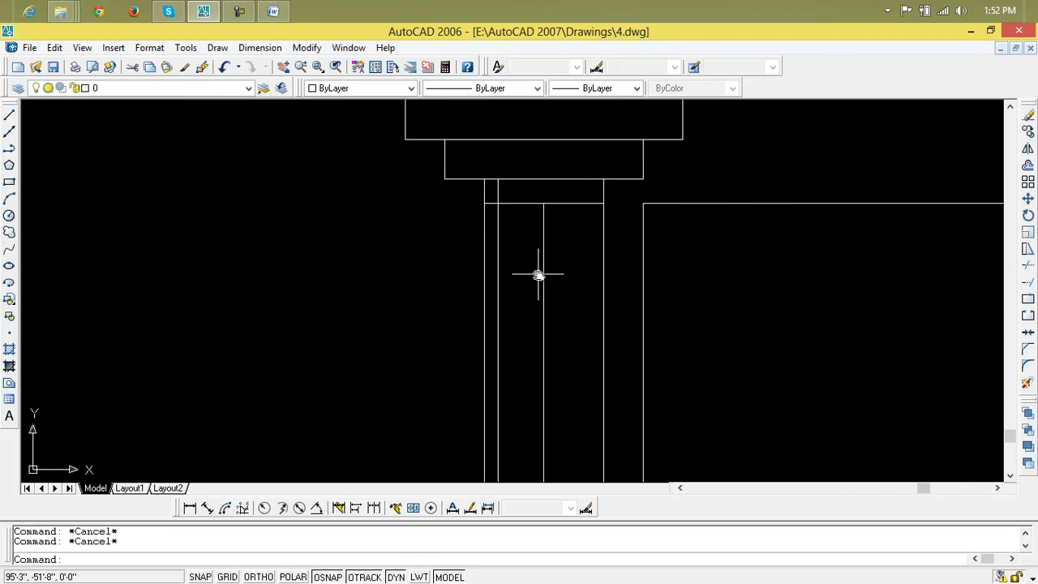
pyautogui.write('ol')
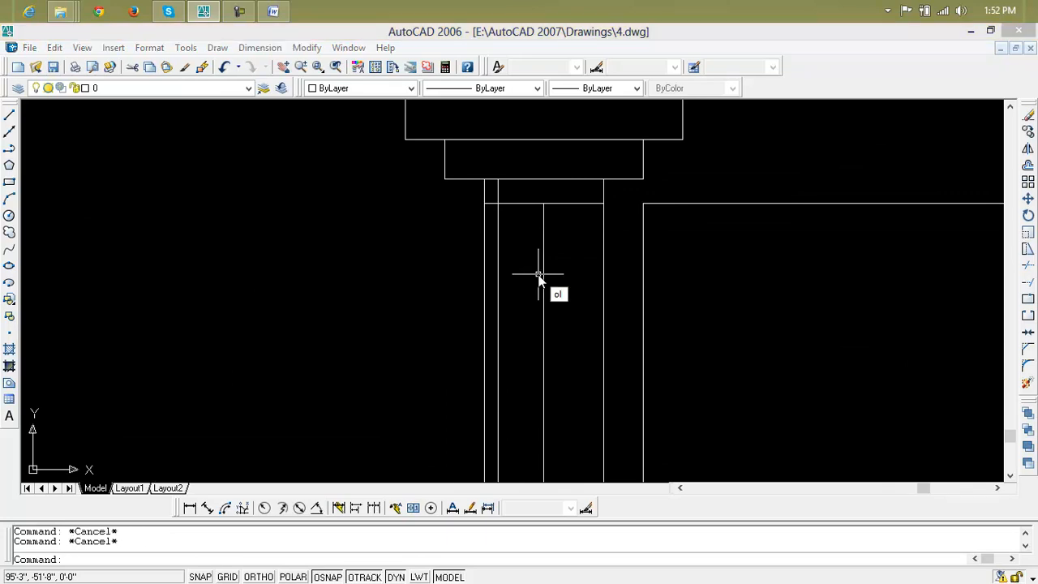
pyautogui.press('Escape')
pyautogui.write('o')
pyautogui.press('Return')
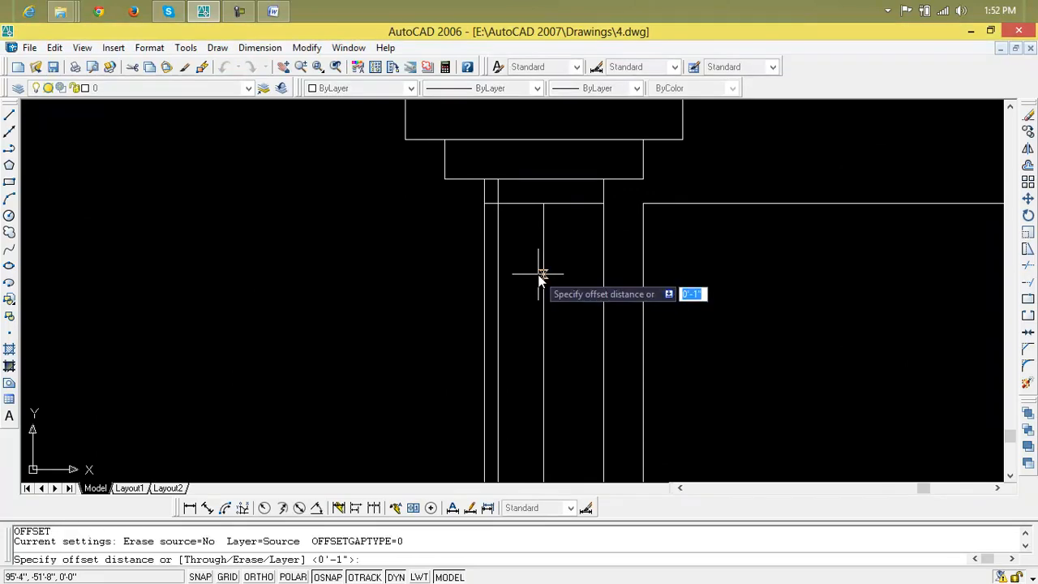
pyautogui.write('1')
pyautogui.press('Return')
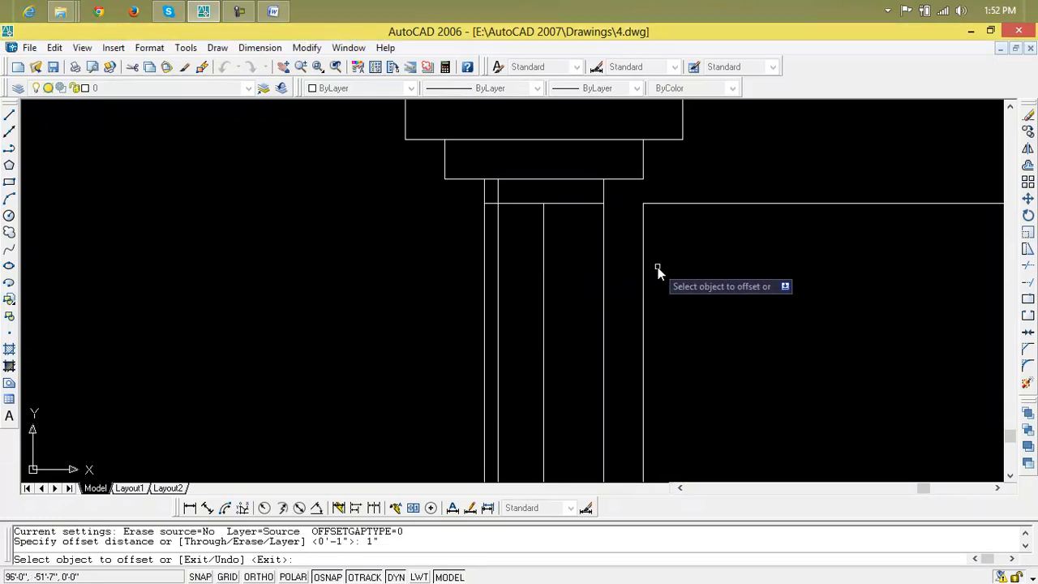
pyautogui.scroll(-2, 771, 306)
pyautogui.moveTo(776, 308); pyautogui.dragTo(322, 290, button='middle')
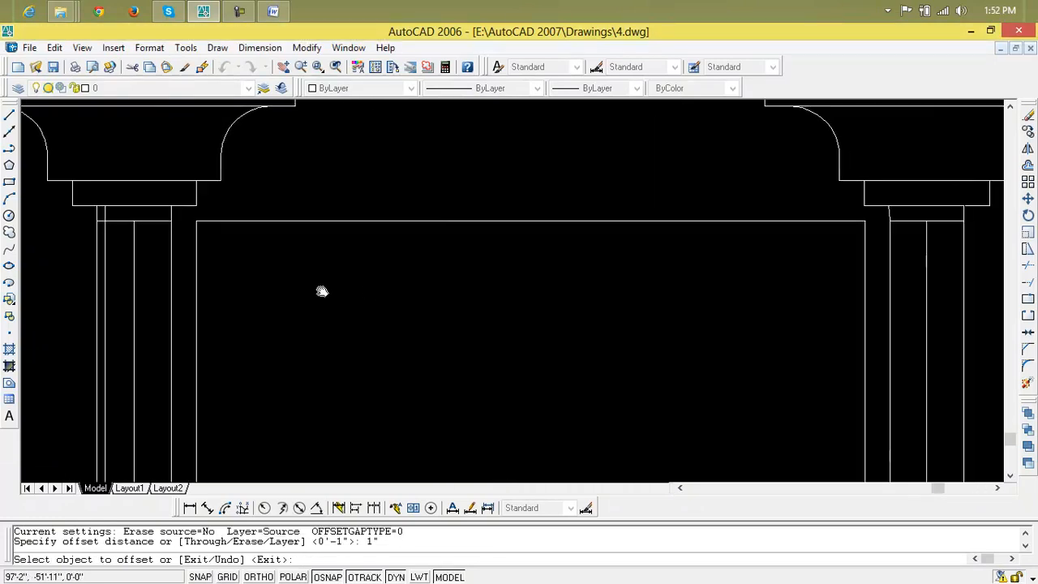
pyautogui.click(890, 262)
pyautogui.click(897, 270)
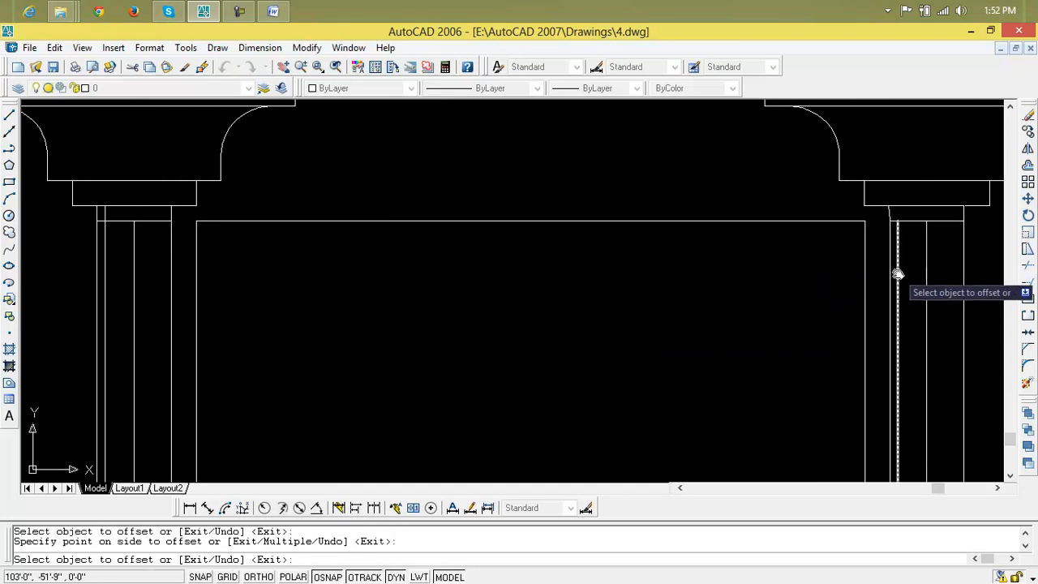
pyautogui.press('Escape')
pyautogui.press('Escape')
pyautogui.press('Escape')
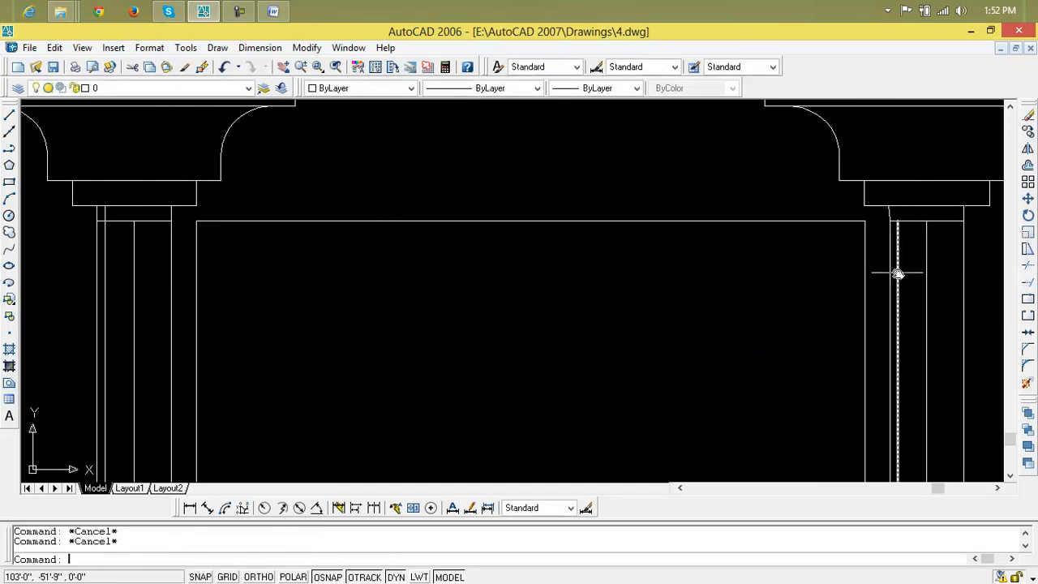
# Step: Offset the line just inside the left shaft edge 2" toward the centre on both columns
pyautogui.write('o')
pyautogui.press('Return')
pyautogui.write('2')
pyautogui.press('Return')
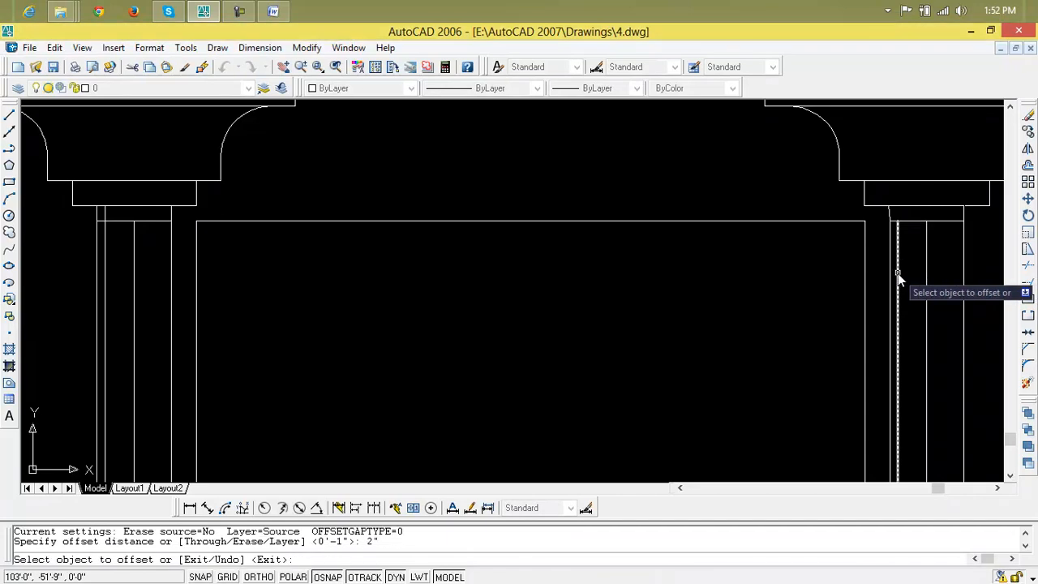
pyautogui.click(898, 273)
pyautogui.click(909, 274)
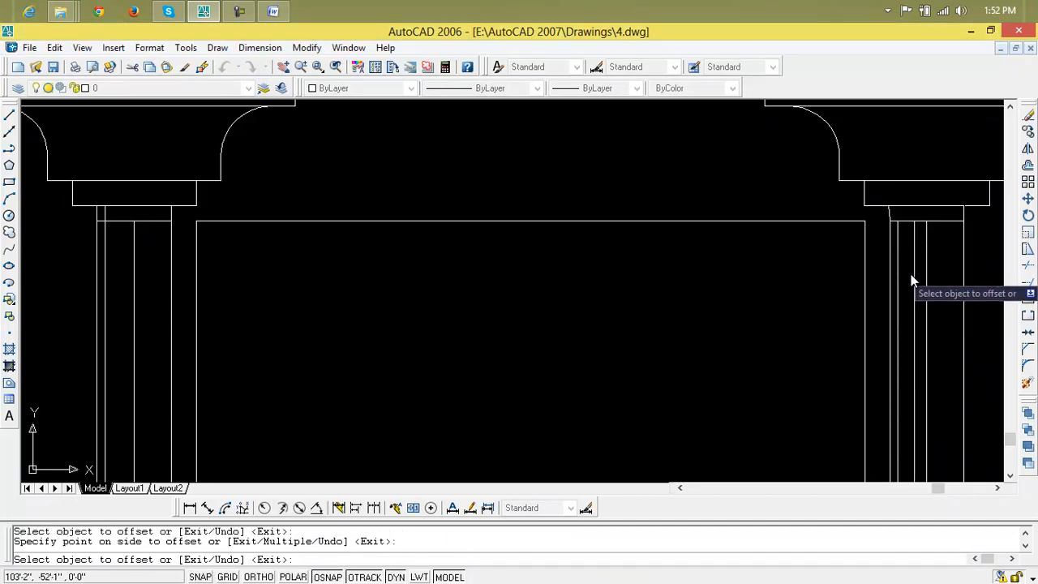
pyautogui.click(106, 298)
pyautogui.click(116, 297)
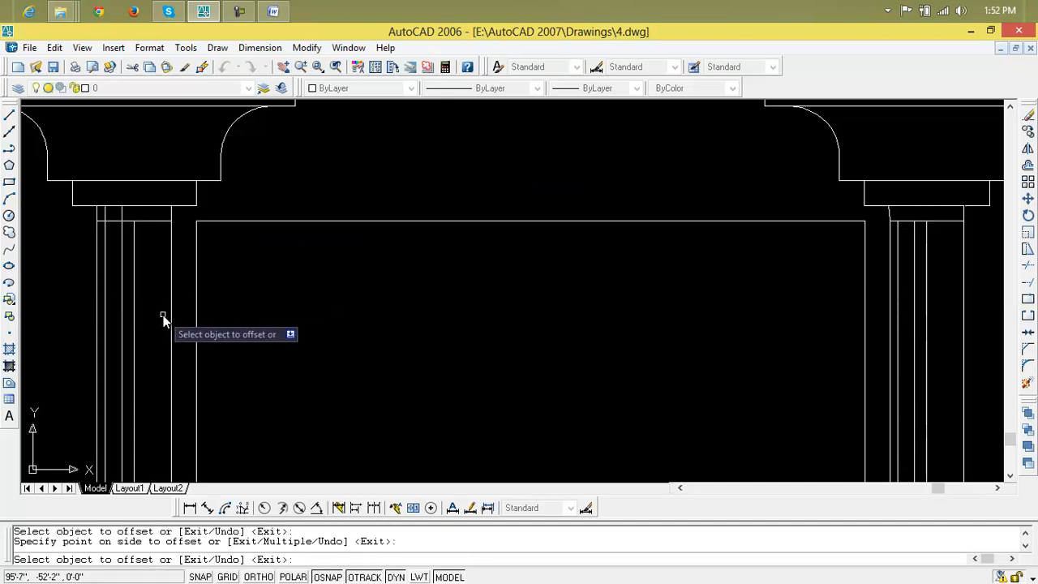
pyautogui.press('Escape')
# Step: Offset the right column's right shaft edge 1" inward
pyautogui.write('o')
pyautogui.press('Return')
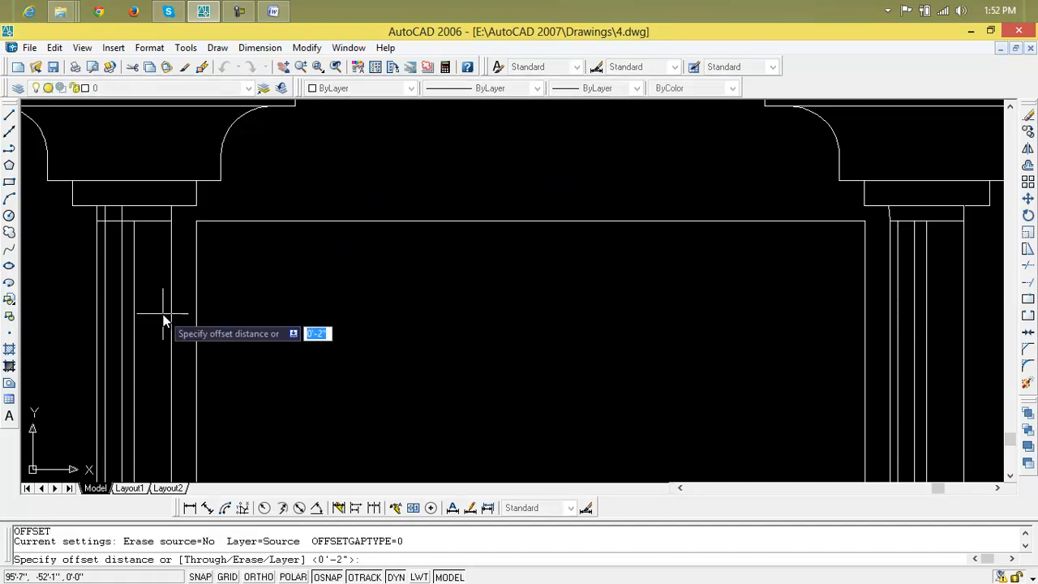
pyautogui.write('1"')
pyautogui.press('Return')
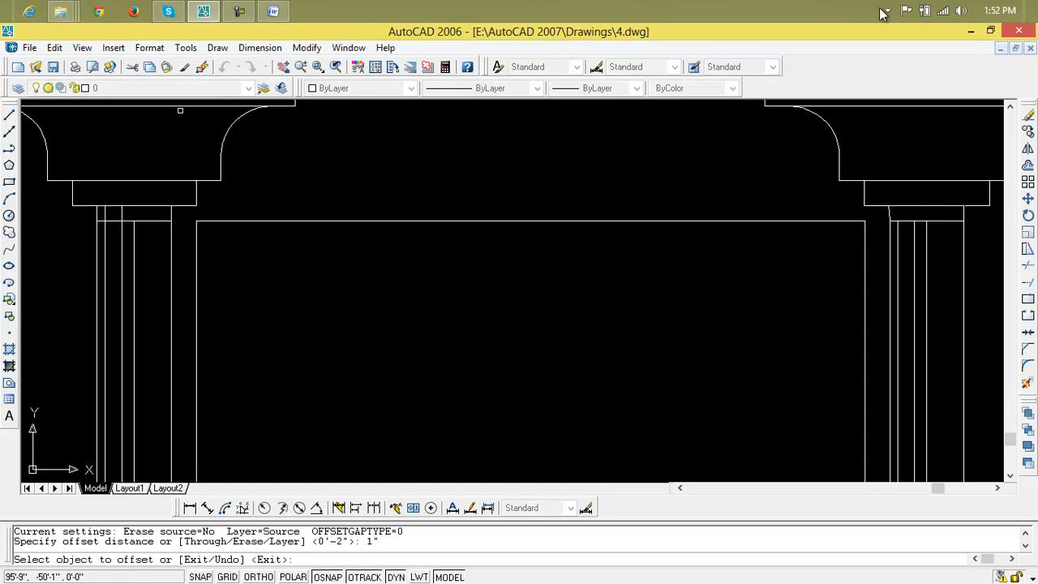
pyautogui.click(964, 323)
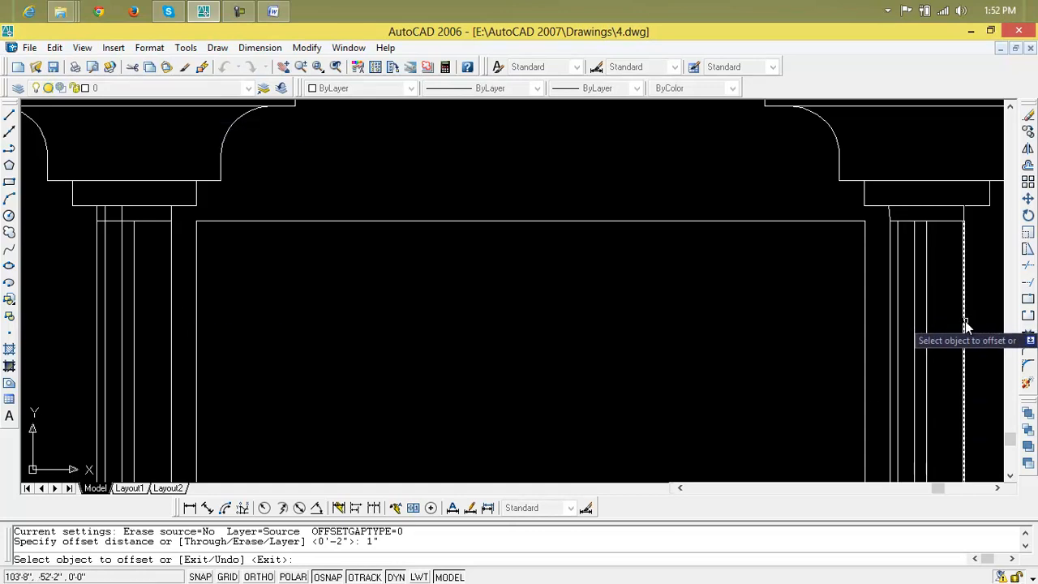
pyautogui.click(945, 327)
pyautogui.press('Escape')
# Step: Offset the line just inside the right column's right edge 2" toward the shaft's centre
pyautogui.write('o')
pyautogui.press('Return')
pyautogui.write('2"')
pyautogui.press('Return')
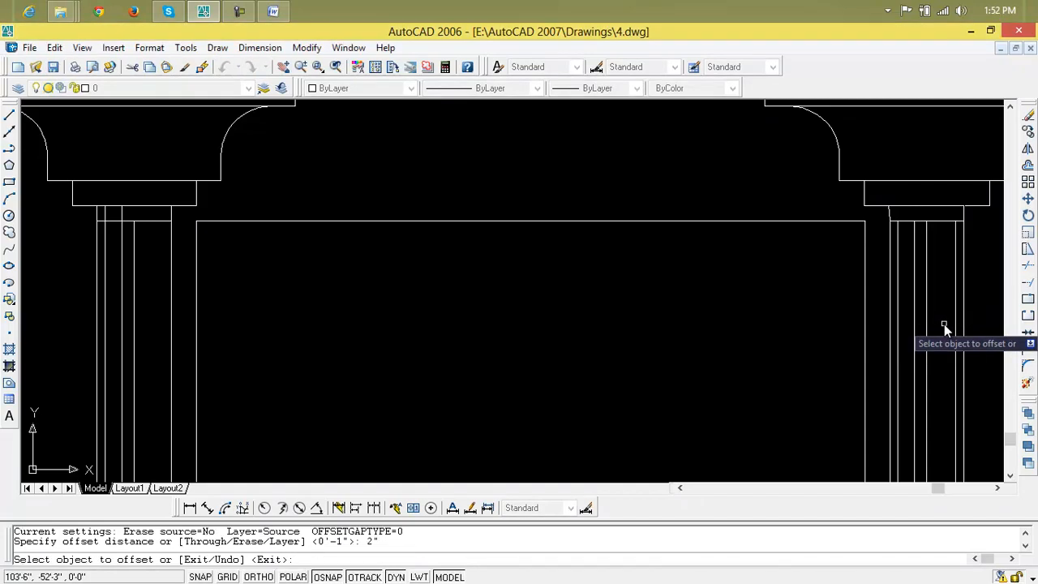
pyautogui.click(953, 323)
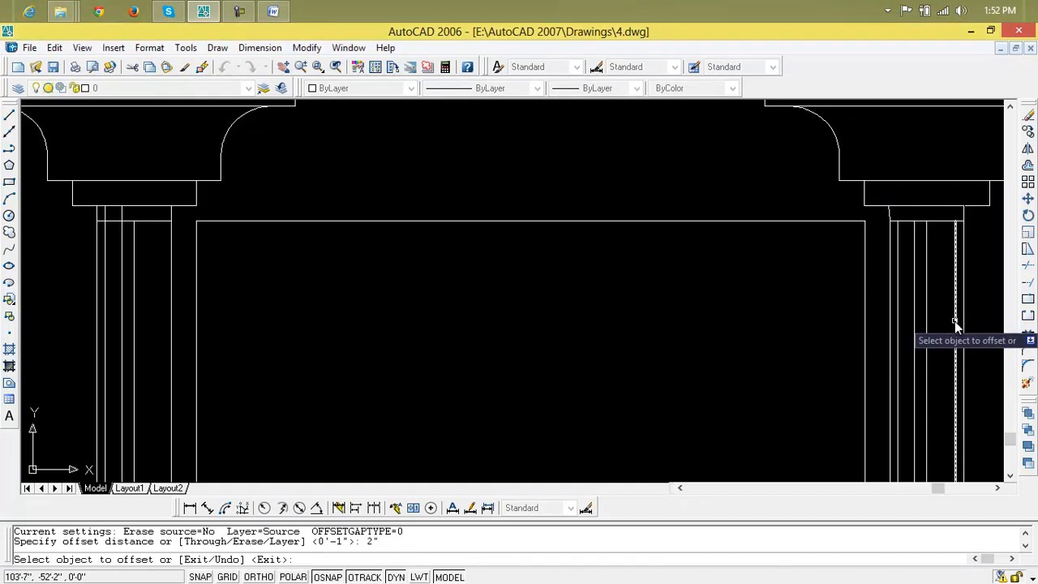
pyautogui.click(939, 321)
pyautogui.press('Escape')
pyautogui.press('Escape')
# Step: Offset the left column's right shaft edge 1" inward
pyautogui.write('o')
pyautogui.press('Return')
pyautogui.write('1"')
pyautogui.press('Return')
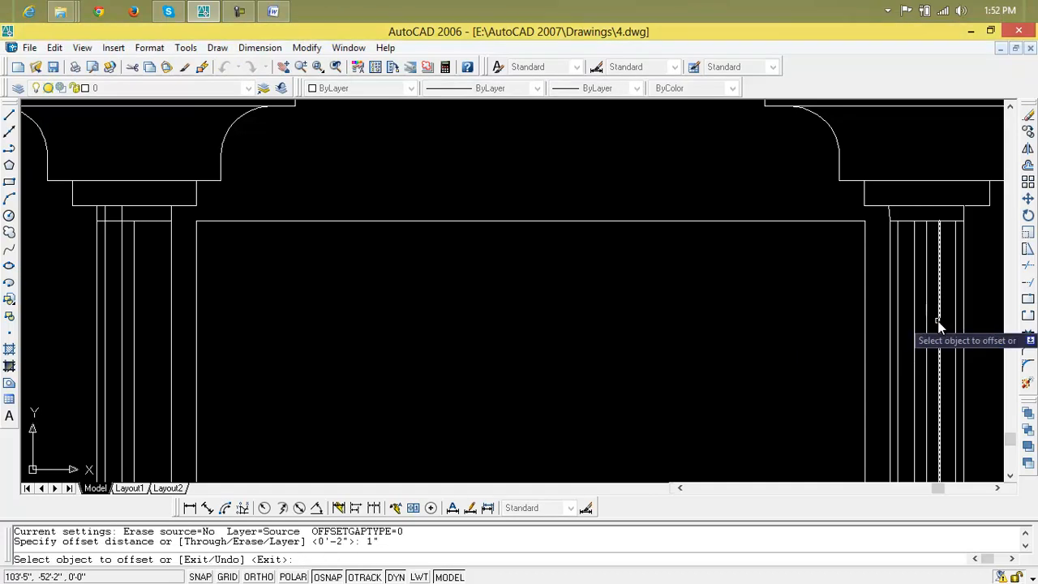
pyautogui.click(171, 382)
pyautogui.click(146, 372)
pyautogui.press('Escape')
pyautogui.press('Escape')
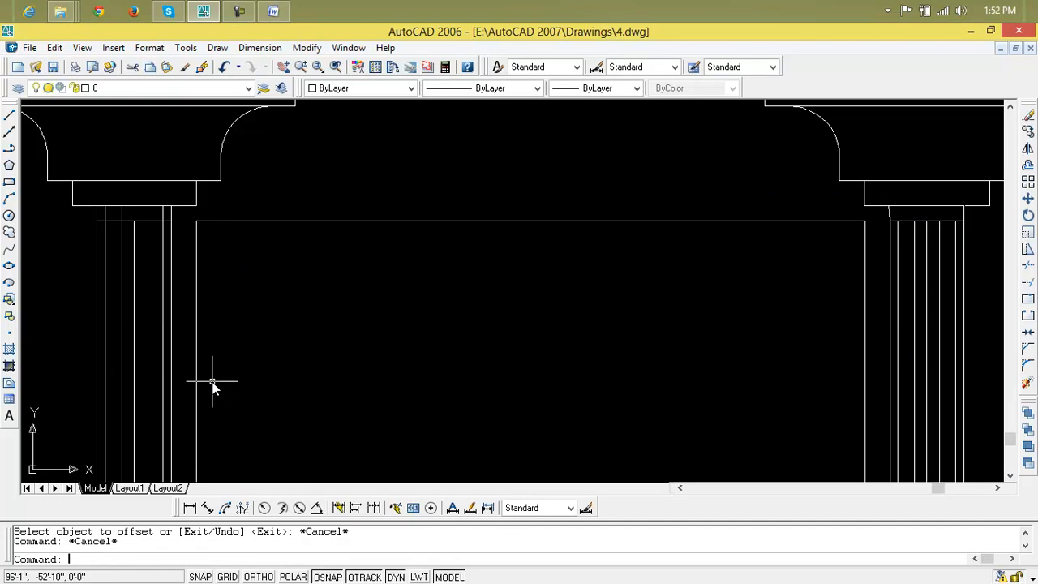
# Step: Offset the line just inside the left column's right edge 2" toward the shaft's centre
pyautogui.write('o')
pyautogui.press('Return')
pyautogui.write('2"')
pyautogui.press('Return')
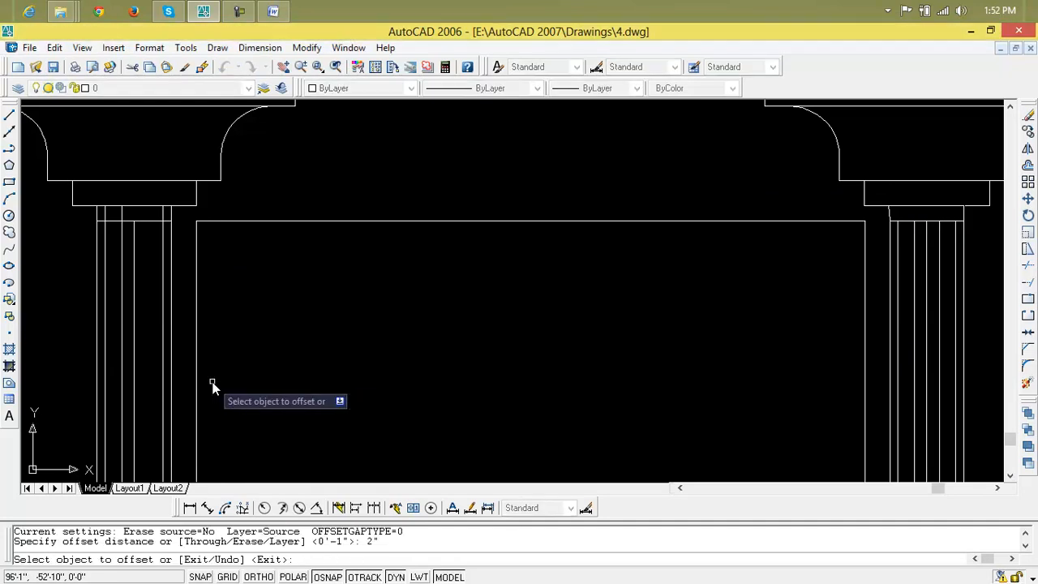
pyautogui.click(163, 306)
pyautogui.click(145, 301)
pyautogui.press('Escape')
pyautogui.press('Escape')
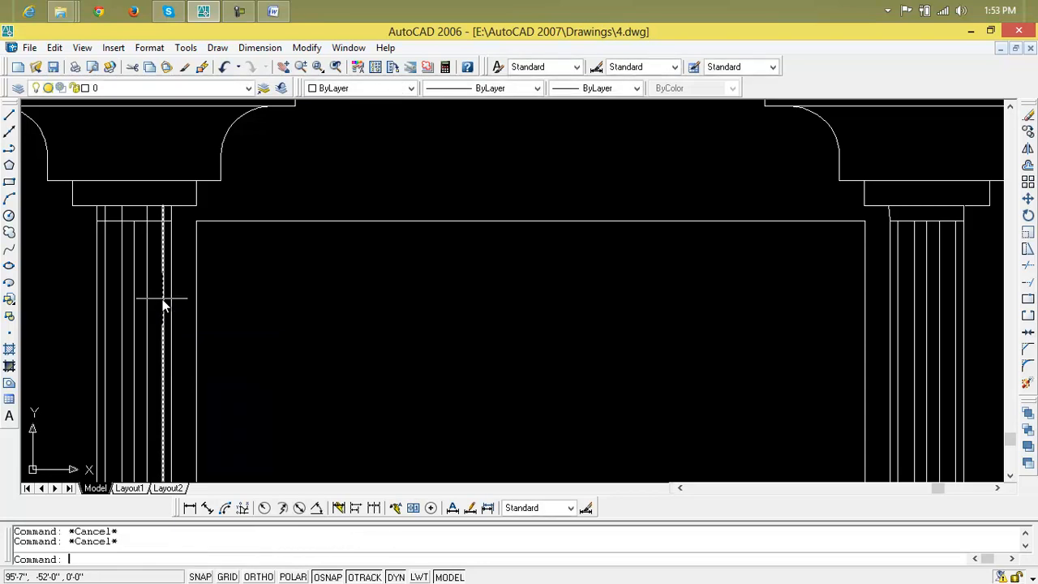
# Step: Trim the ends of the left column's inner vertical lines that extend above the shaft's crossline
pyautogui.write('tr')
pyautogui.press('Return')
pyautogui.press('Return')
pyautogui.scroll(3, 161, 212)
pyautogui.click(143, 218)
pyautogui.click(43, 220)
pyautogui.scroll(-2, 193, 238)
pyautogui.moveTo(439, 256); pyautogui.dragTo(3, 263, button='middle')
pyautogui.scroll(-2, 313, 260)
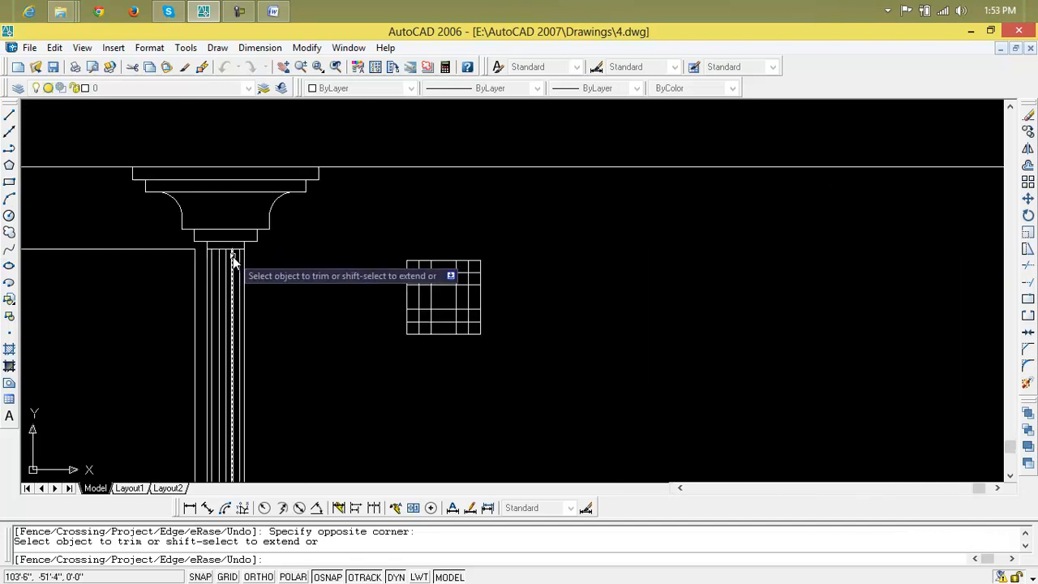
pyautogui.scroll(-2, 296, 267)
pyautogui.moveTo(247, 272); pyautogui.dragTo(494, 266, button='middle')
pyautogui.press('Escape')
pyautogui.press('Escape')
# Step: Examine the vertical line detailing and capitals of both columns in the elevation
pyautogui.scroll(3, 463, 278)
pyautogui.scroll(-8, 463, 279)
pyautogui.scroll(1, 463, 279)
pyautogui.scroll(-1, 463, 279)
pyautogui.scroll(4, 464, 276)
pyautogui.press('Escape')
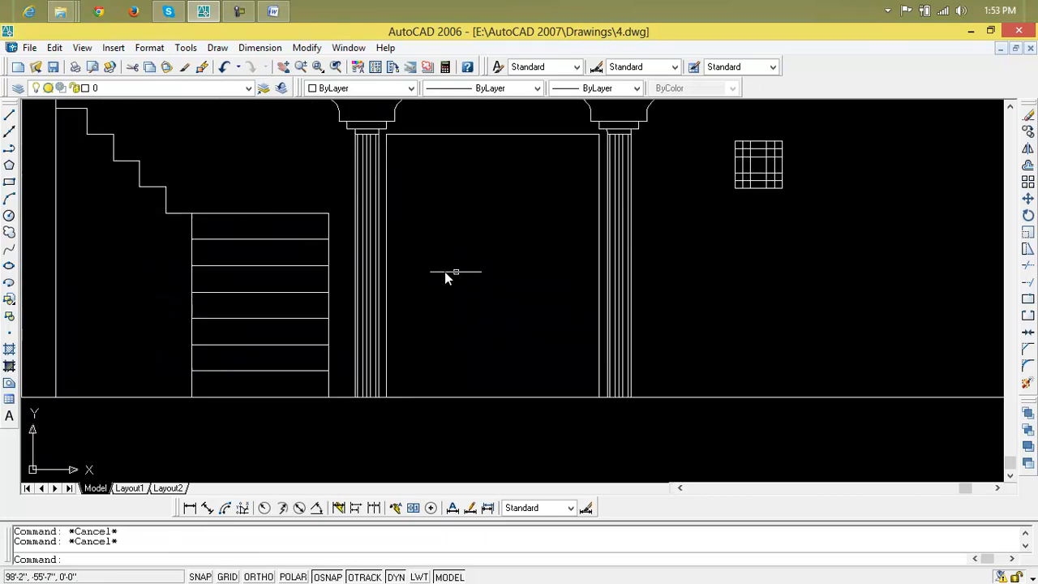
pyautogui.scroll(-2, 452, 111)
pyautogui.moveTo(451, 111); pyautogui.dragTo(450, 155, button='middle')
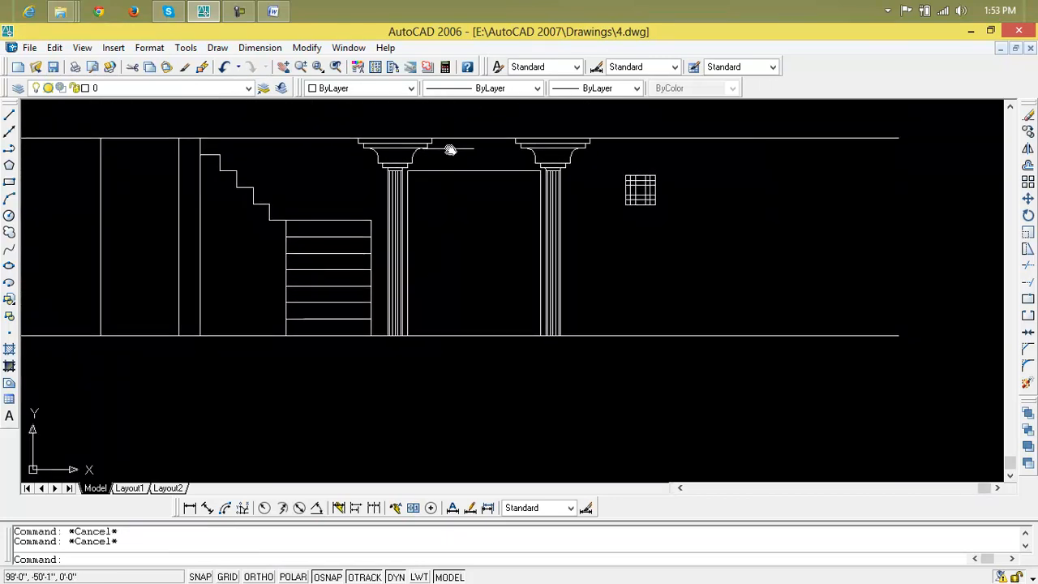
pyautogui.scroll(3, 453, 154)
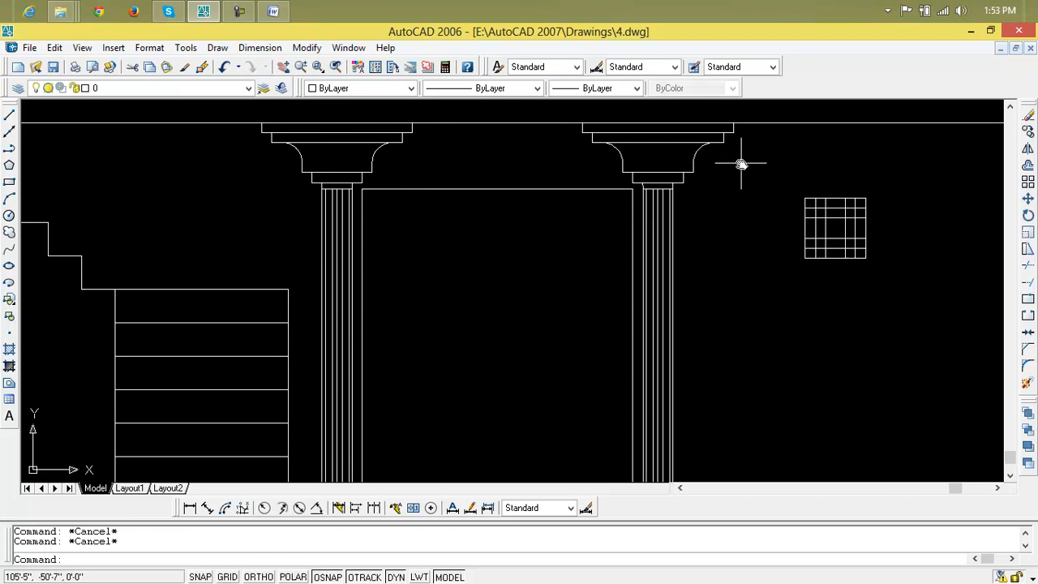
pyautogui.click(593, 148)
pyautogui.click(516, 144)
pyautogui.click(266, 138)
pyautogui.scroll(-4, 397, 167)
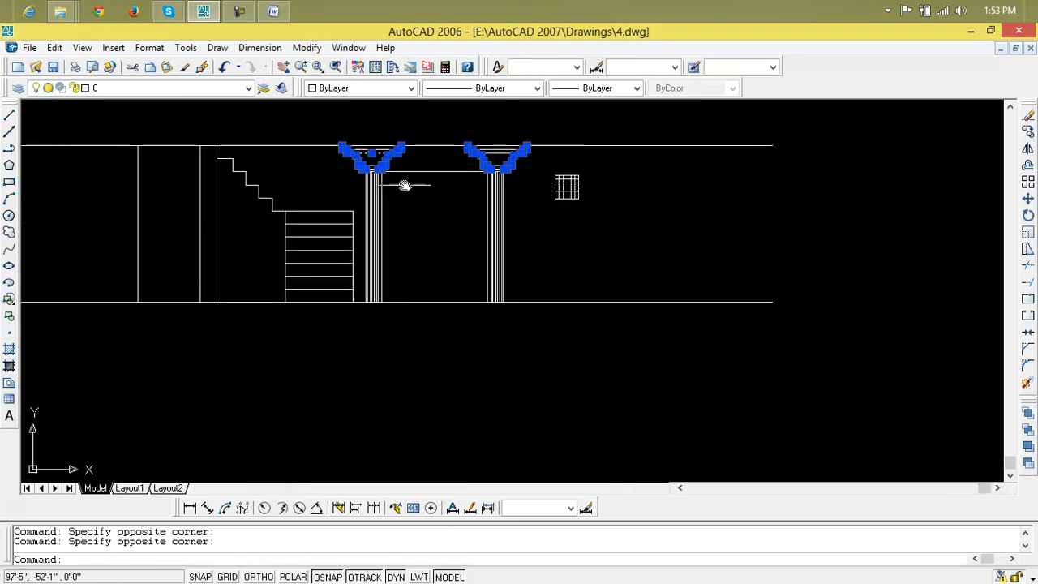
pyautogui.click(367, 212)
pyautogui.click(551, 221)
pyautogui.click(467, 222)
pyautogui.press('Escape')
pyautogui.press('Escape')
# Step: Compare the columns in the elevation with the floor plan above them
pyautogui.scroll(-3, 527, 215)
pyautogui.scroll(5, 519, 198)
pyautogui.moveTo(511, 179)
pyautogui.mouseDown(button='middle')
pyautogui.moveTo(552, 260)
pyautogui.moveTo(463, 285)
pyautogui.moveTo(520, 258)
pyautogui.moveTo(573, 262)
pyautogui.moveTo(558, 271)
pyautogui.moveTo(552, 311)
pyautogui.mouseUp(button='middle')
pyautogui.scroll(-2, 549, 243)
pyautogui.scroll(3, 519, 258)
pyautogui.scroll(3, 573, 258)
pyautogui.scroll(-4, 551, 311)
pyautogui.scroll(-2, 699, 274)
pyautogui.moveTo(696, 276); pyautogui.dragTo(629, 341, button='middle')
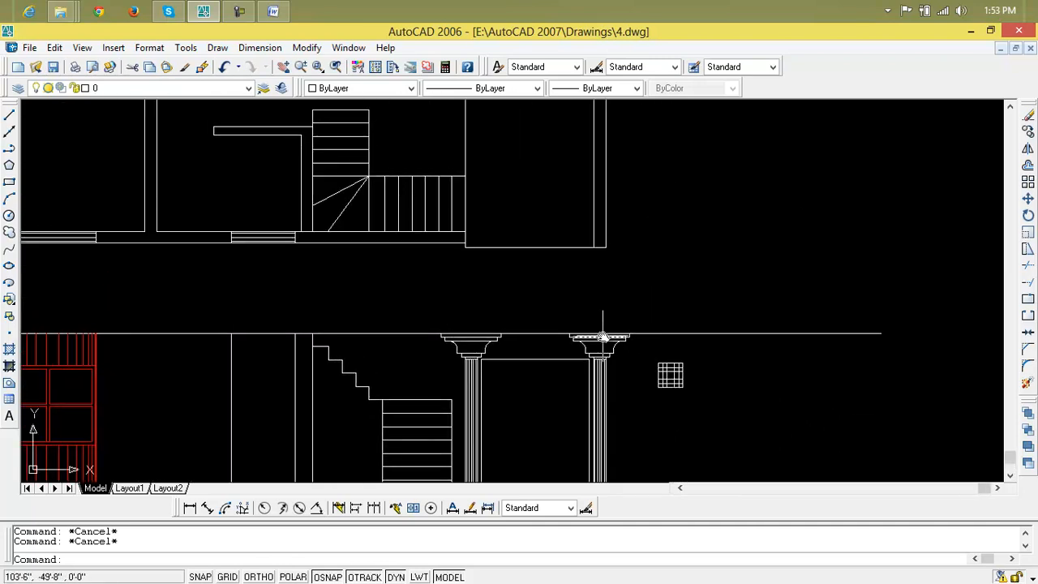
# Step: Draw a vertical centre line in the opening from the midpoint of its top line down to the ground line
pyautogui.scroll(-2, 600, 340)
pyautogui.scroll(3, 622, 336)
pyautogui.moveTo(622, 336)
pyautogui.mouseDown(button='middle')
pyautogui.moveTo(608, 371)
pyautogui.moveTo(603, 273)
pyautogui.moveTo(581, 237)
pyautogui.mouseUp(button='middle')
pyautogui.scroll(3, 602, 274)
pyautogui.scroll(-2, 606, 264)
pyautogui.write('l')
pyautogui.press('Return')
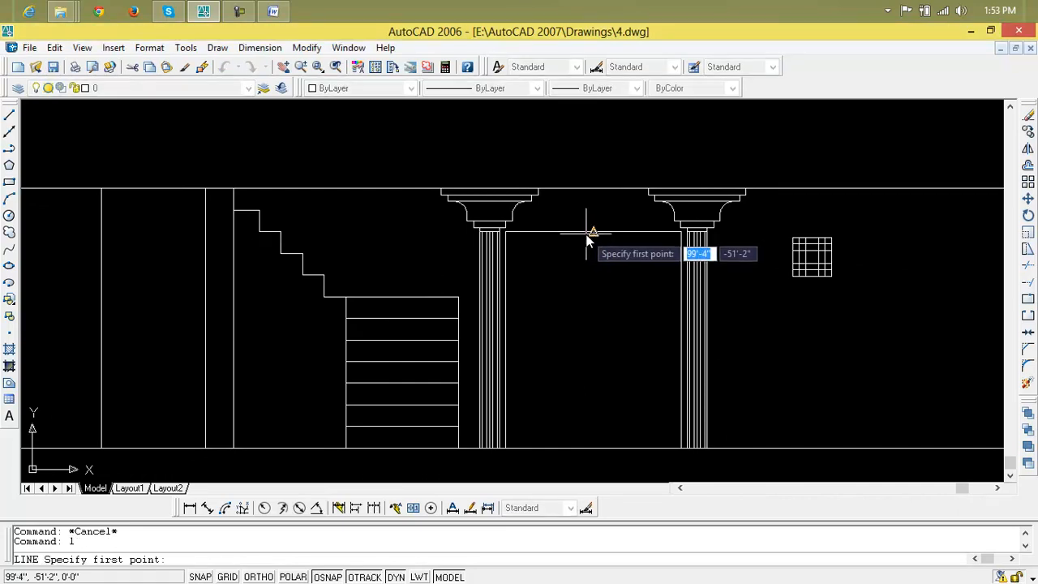
pyautogui.click(557, 232)
pyautogui.scroll(-2, 597, 416)
pyautogui.moveTo(597, 412); pyautogui.dragTo(598, 229, button='middle')
pyautogui.scroll(3, 595, 243)
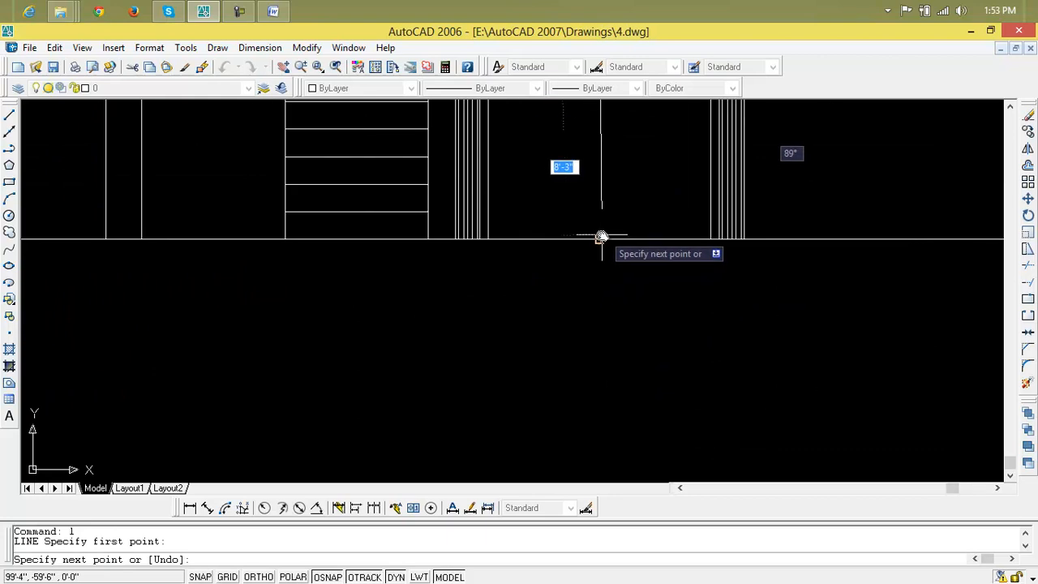
pyautogui.press('Escape')
# Step: Offset the opening's vertical centre line 3 inches to the right
pyautogui.scroll(-2, 600, 268)
pyautogui.scroll(3, 578, 271)
pyautogui.write('o')
pyautogui.press('Return')
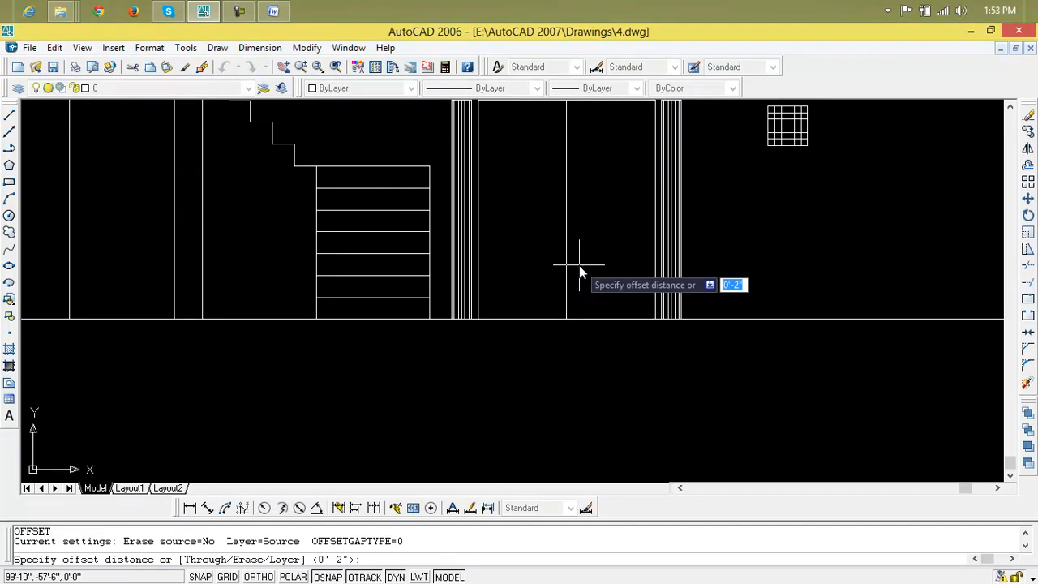
pyautogui.write('3')
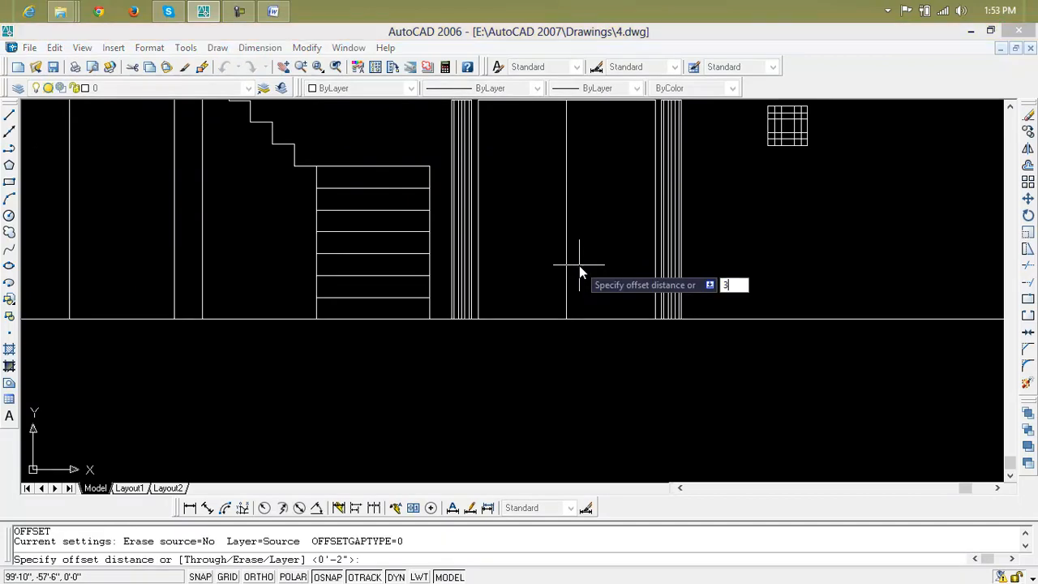
pyautogui.press('Return')
pyautogui.click(567, 162)
pyautogui.click(582, 167)
pyautogui.scroll(4, 568, 260)
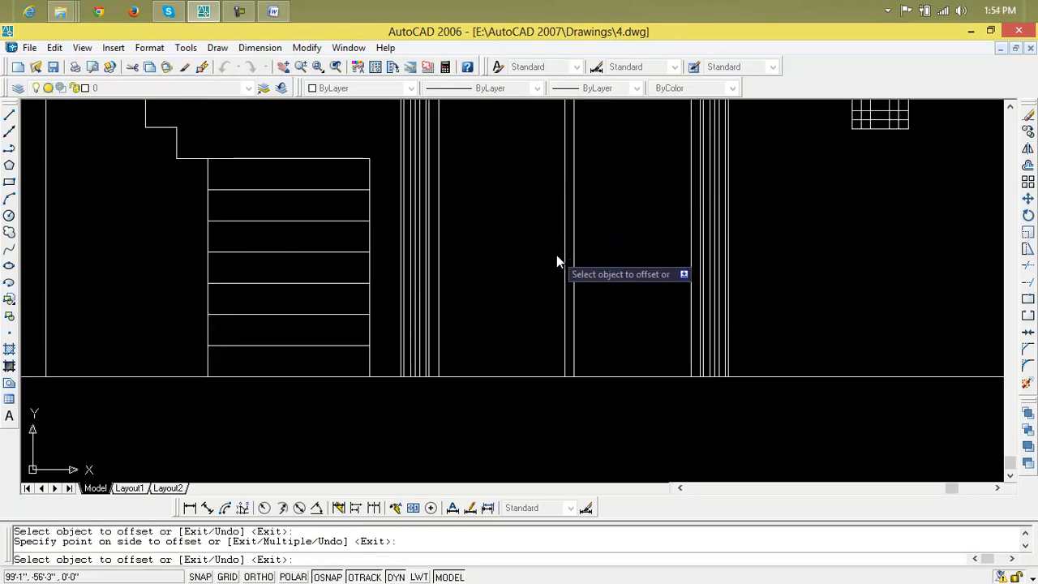
pyautogui.scroll(4, 570, 344)
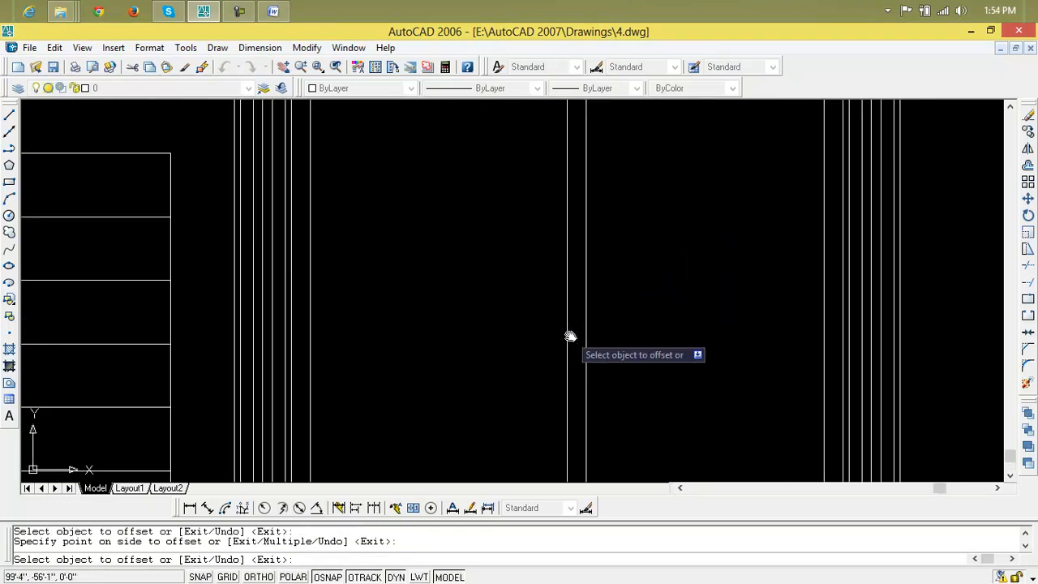
pyautogui.press('Escape')
# Step: Draw a short horizontal line about 11 inches long from the centre line across the offset line, near mid-height of the opening
pyautogui.write('l')
pyautogui.press('Return')
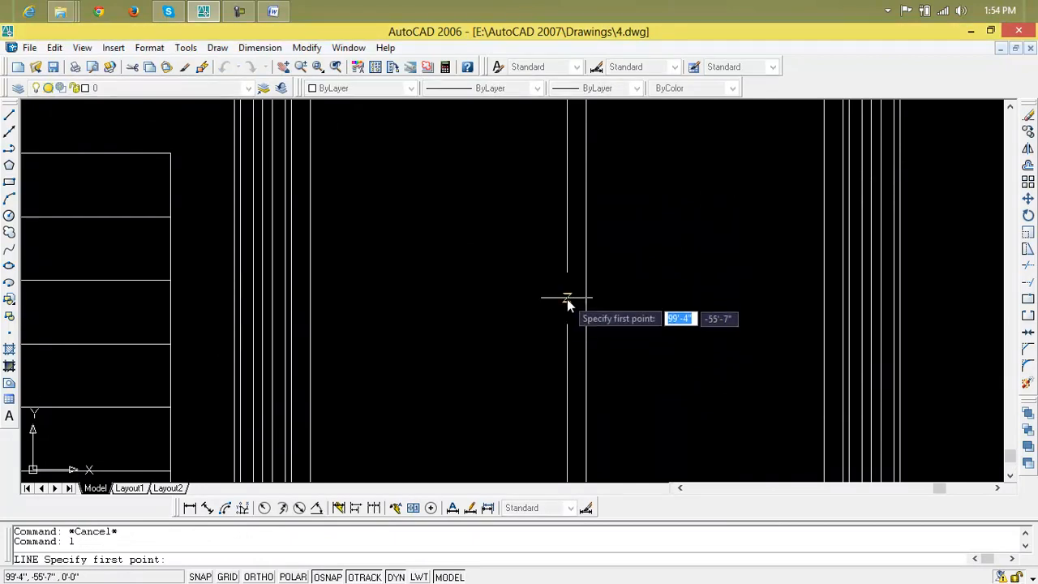
pyautogui.click(567, 280)
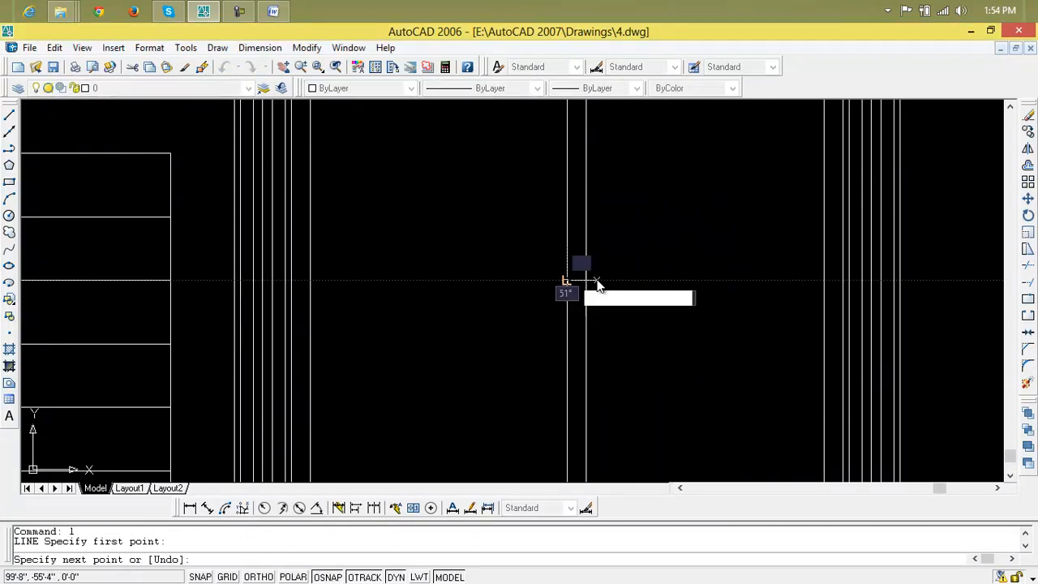
pyautogui.click(638, 281)
pyautogui.press('Escape')
pyautogui.press('Escape')
# Step: Draw a small circle centred where the short horizontal line crosses the offset line, reaching almost to the centre line
pyautogui.write('c')
pyautogui.press('Return')
pyautogui.click(585, 282)
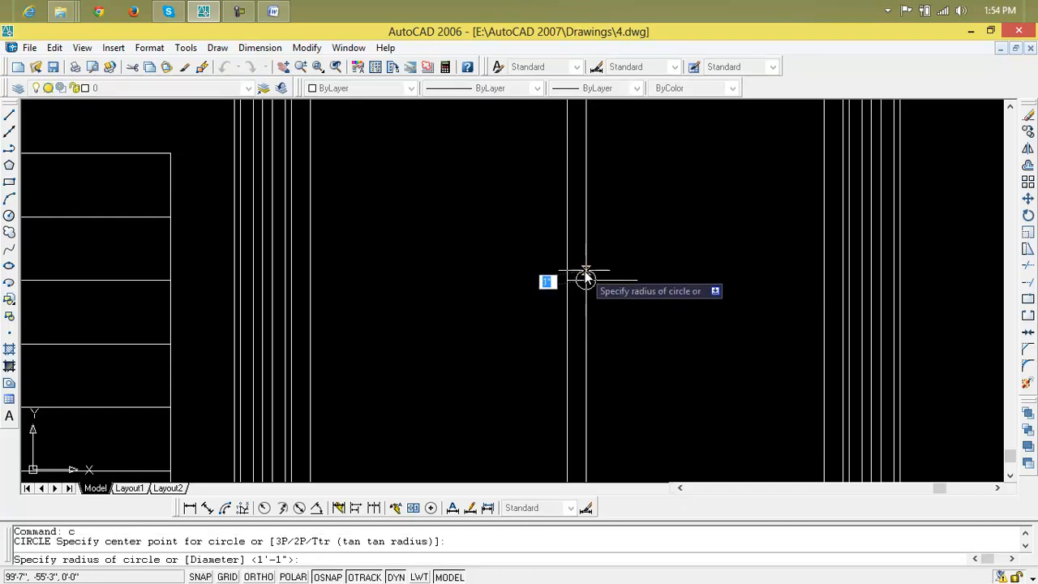
pyautogui.scroll(-3, 619, 346)
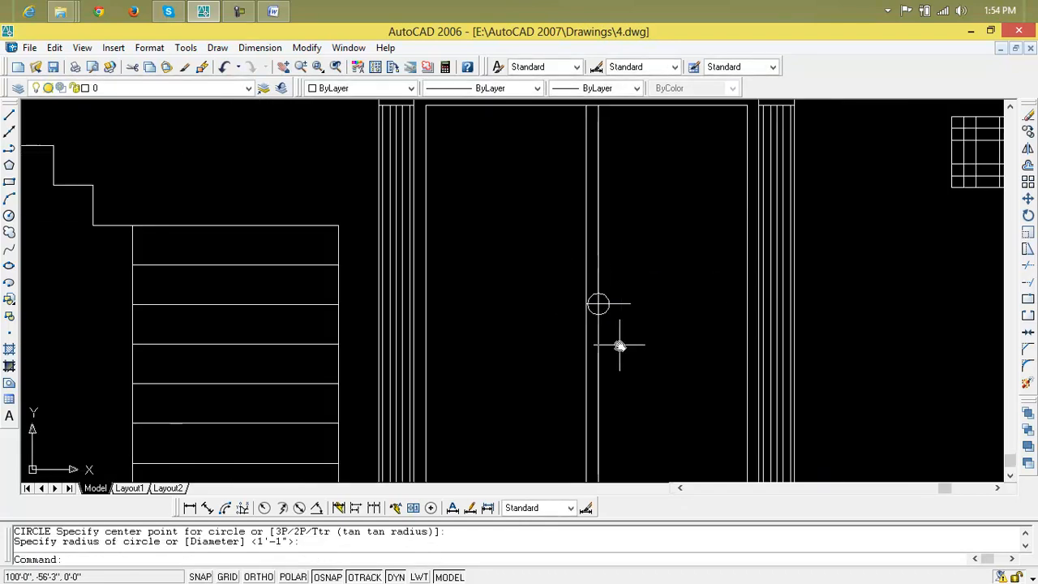
pyautogui.press('Escape')
pyautogui.press('Escape')
pyautogui.scroll(3, 605, 330)
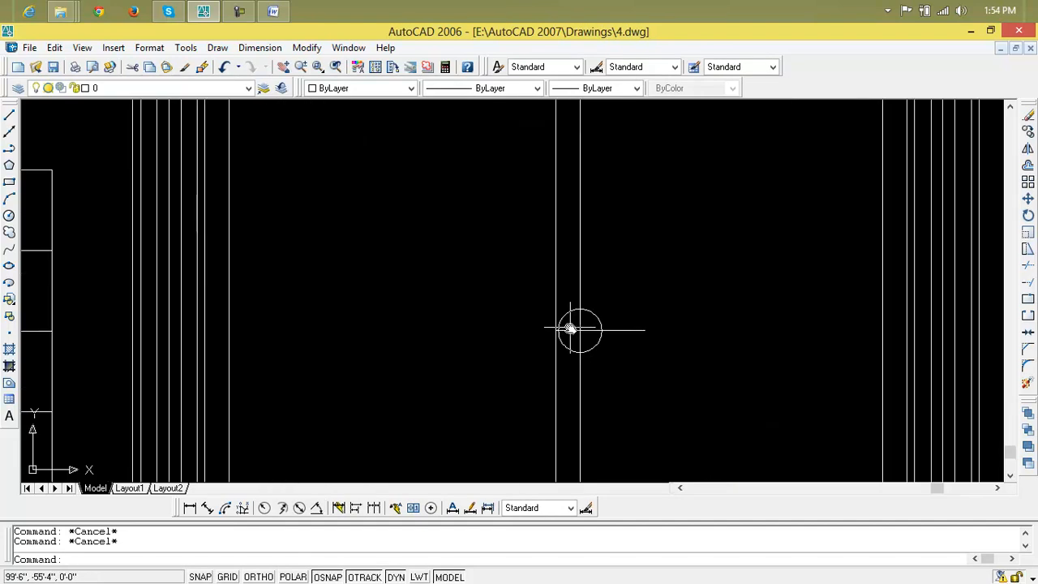
# Step: Copy the circle six times upward along the offset line from its centre, placing the last copy on the opening's top line
pyautogui.write('cp')
pyautogui.press('Return')
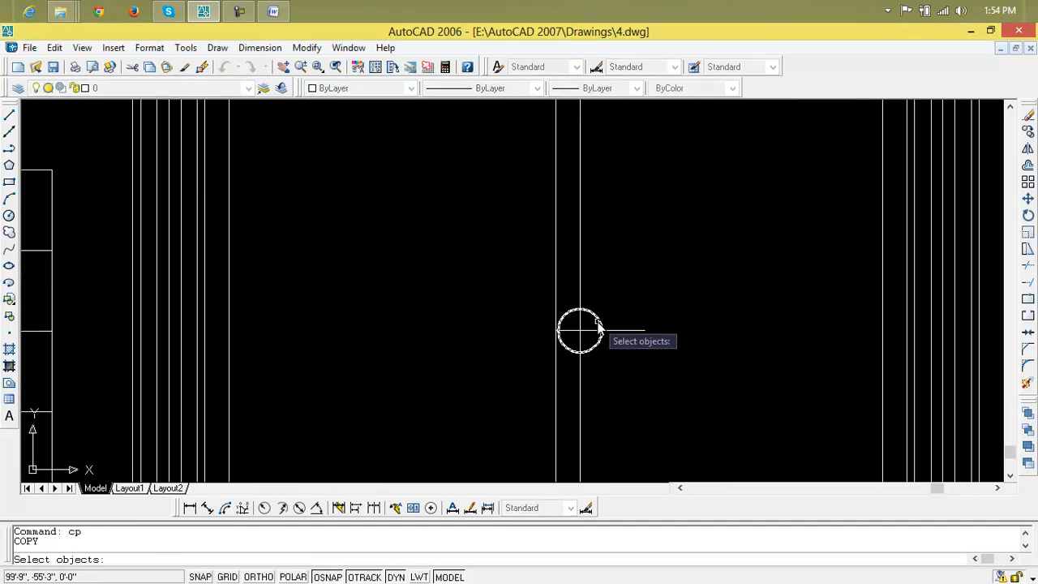
pyautogui.press('Return')
pyautogui.click(578, 332)
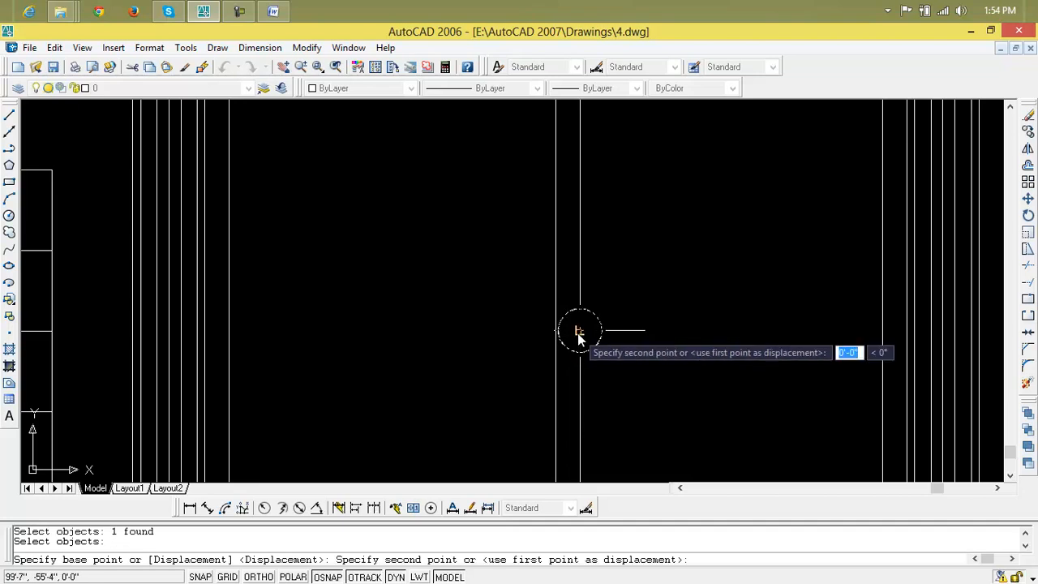
pyautogui.scroll(-3, 578, 333)
pyautogui.moveTo(578, 333); pyautogui.dragTo(570, 388, button='middle')
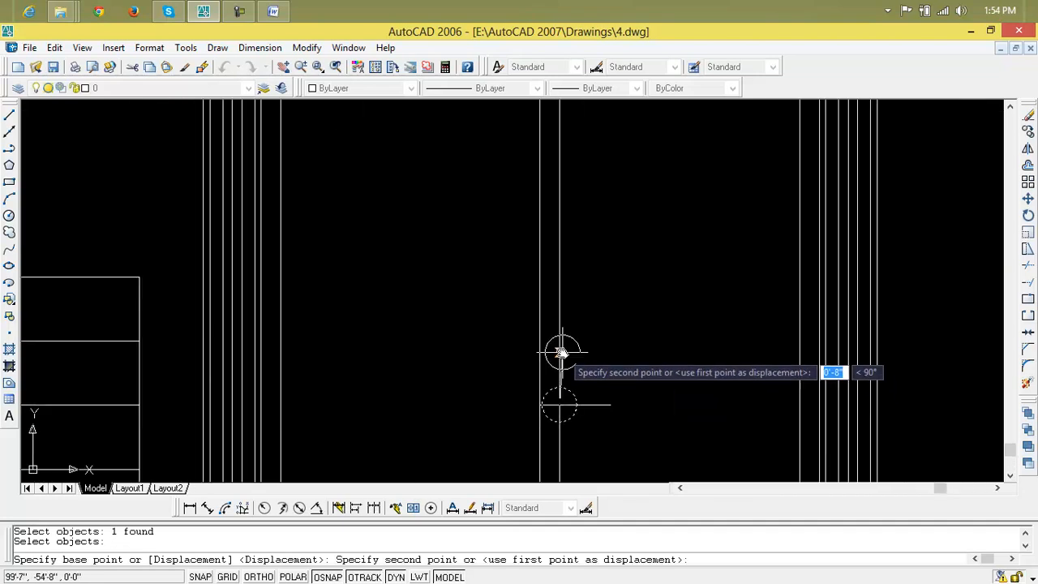
pyautogui.click(559, 348)
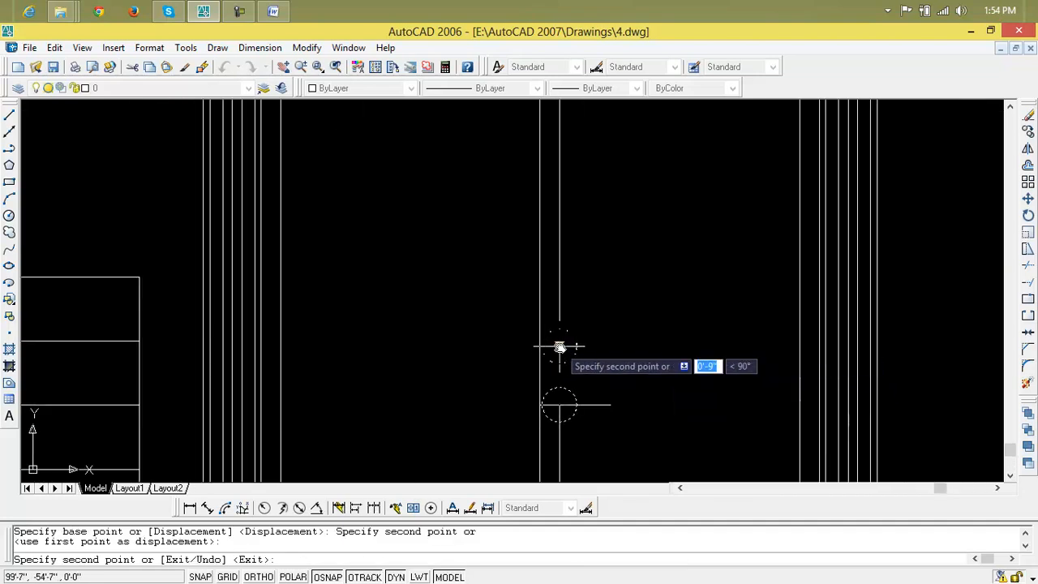
pyautogui.click(559, 296)
pyautogui.click(560, 243)
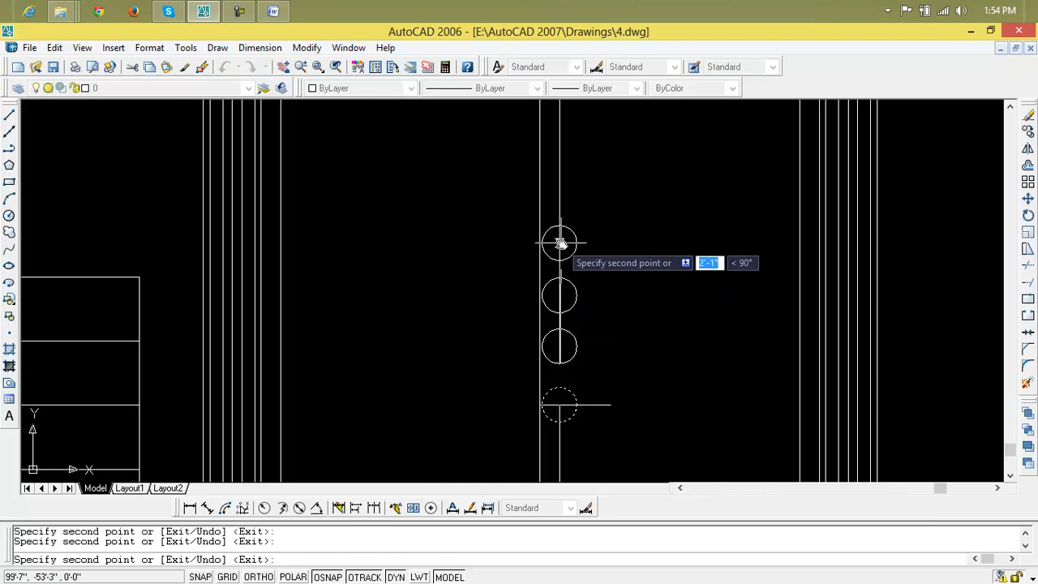
pyautogui.click(559, 193)
pyautogui.scroll(-2, 559, 193)
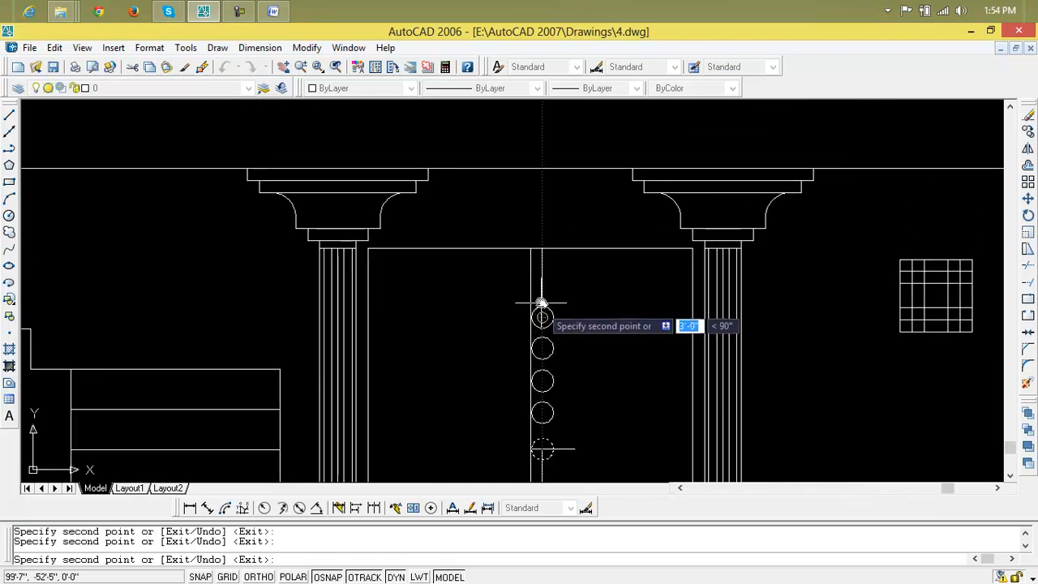
pyautogui.click(543, 286)
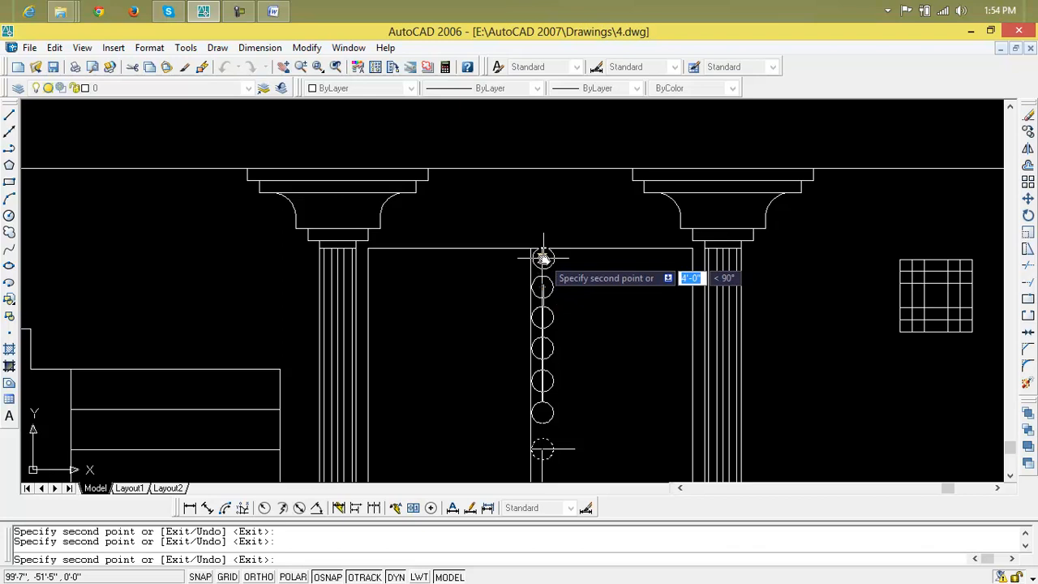
pyautogui.click(543, 252)
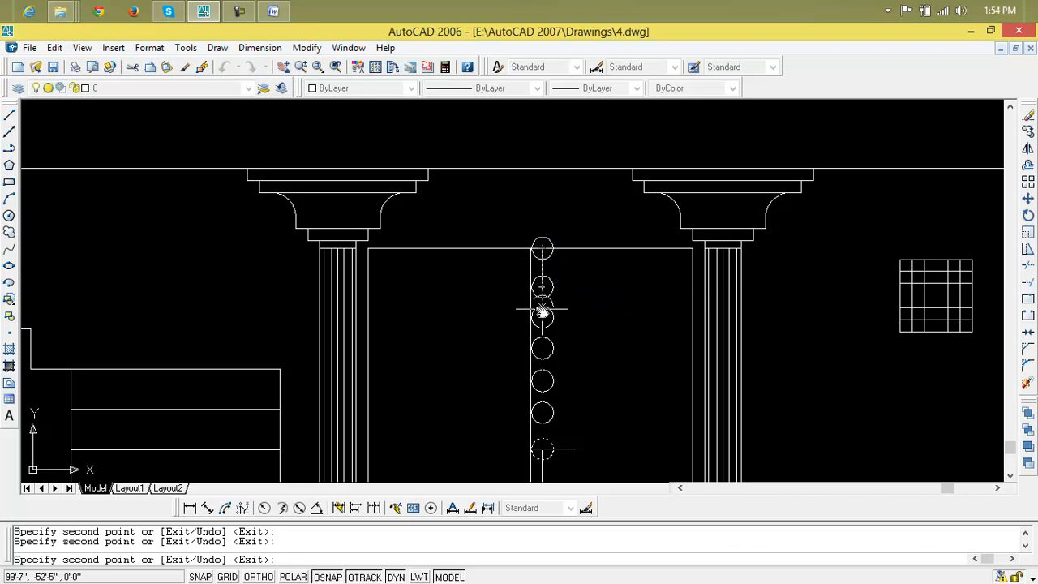
# Step: Place six more copies of the circle downward along the offset line, ending just above the ground line
pyautogui.scroll(-3, 542, 365)
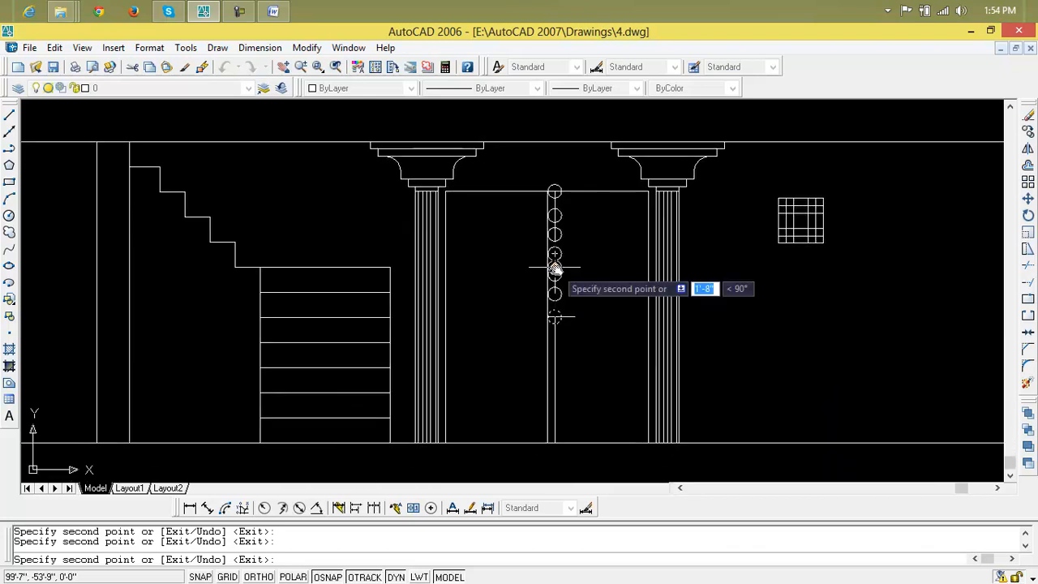
pyautogui.scroll(3, 553, 351)
pyautogui.click(558, 341)
pyautogui.moveTo(559, 394); pyautogui.dragTo(568, 243, button='middle')
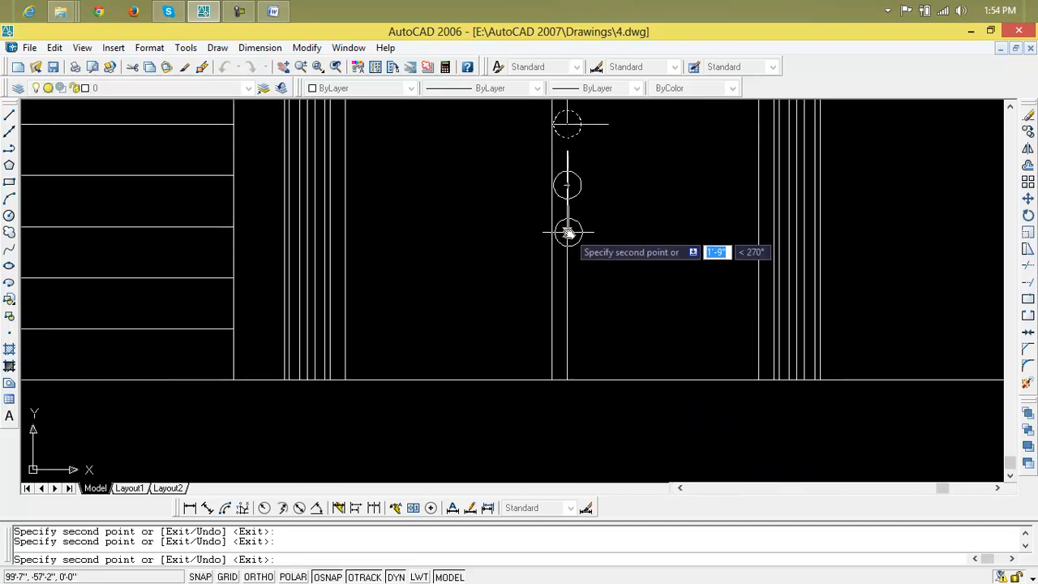
pyautogui.click(568, 231)
pyautogui.click(568, 271)
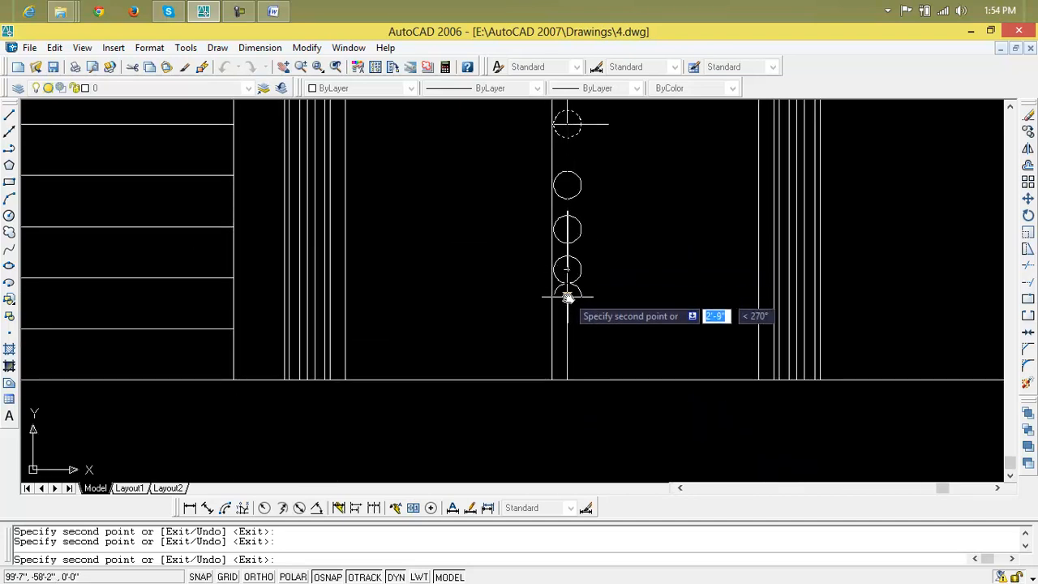
pyautogui.click(568, 307)
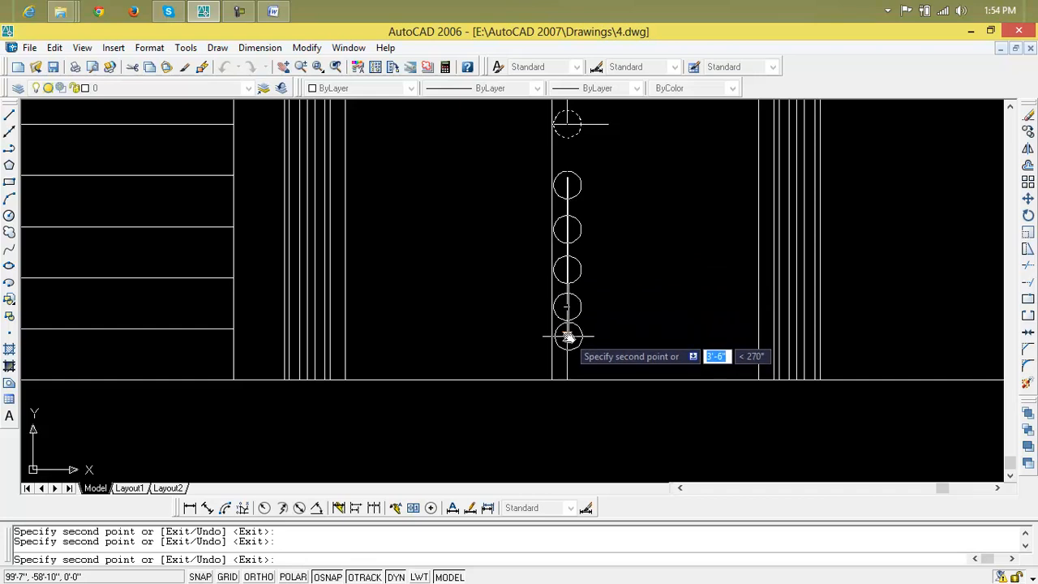
pyautogui.click(567, 336)
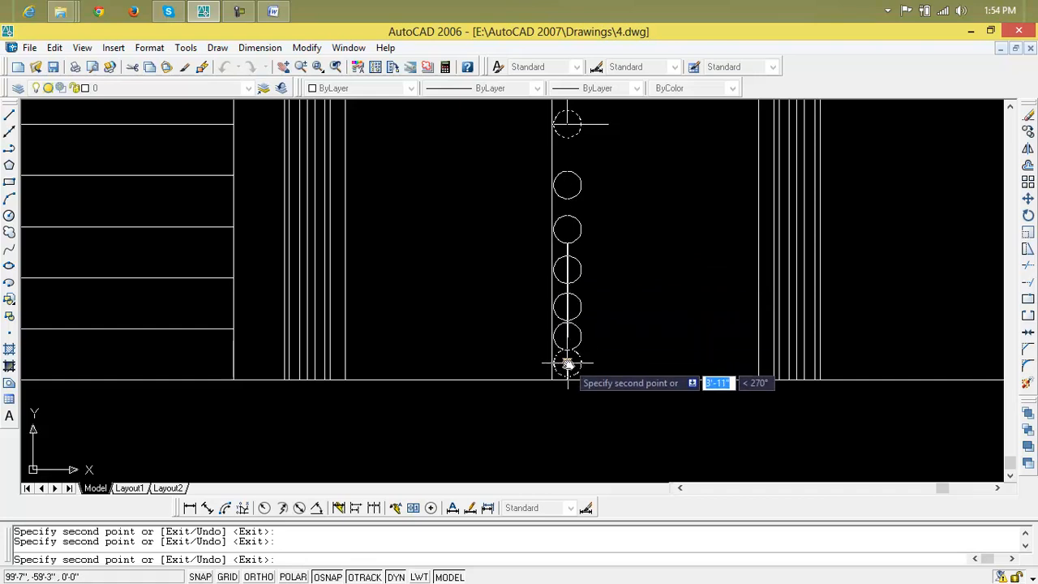
pyautogui.press('Escape')
pyautogui.scroll(-3, 598, 317)
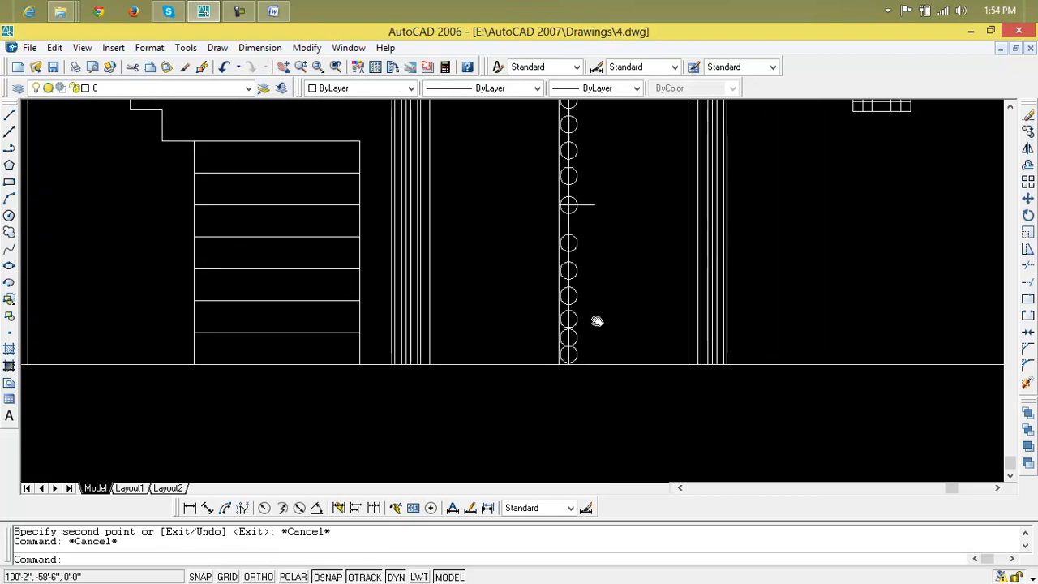
# Step: Erase the short horizontal line and trim the right half and inner line segment of the original circle and the one above it
pyautogui.click(555, 247)
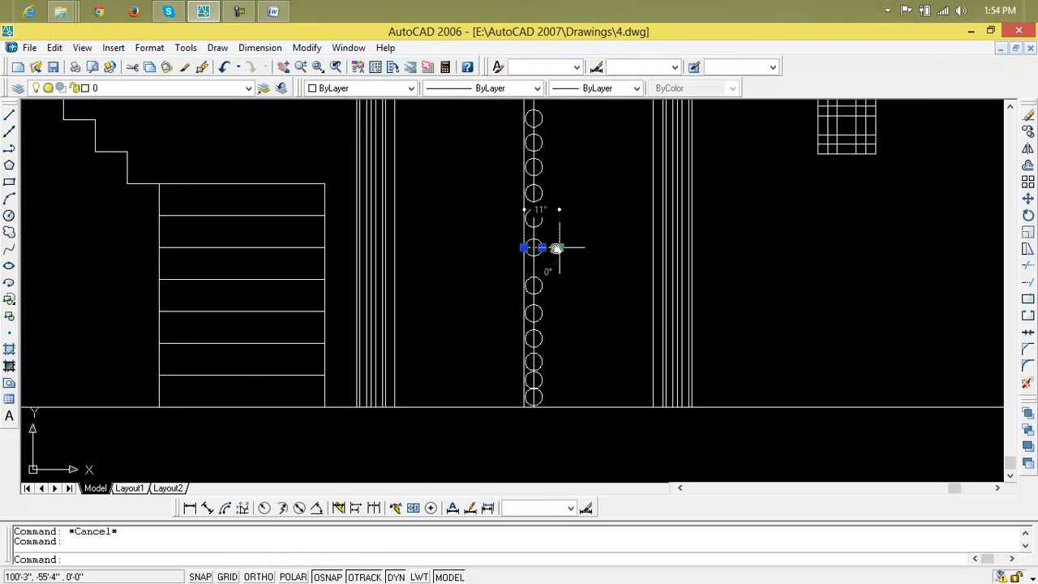
pyautogui.press('Delete')
pyautogui.write('tr')
pyautogui.press('Return')
pyautogui.press('Return')
pyautogui.scroll(4, 545, 249)
pyautogui.click(552, 247)
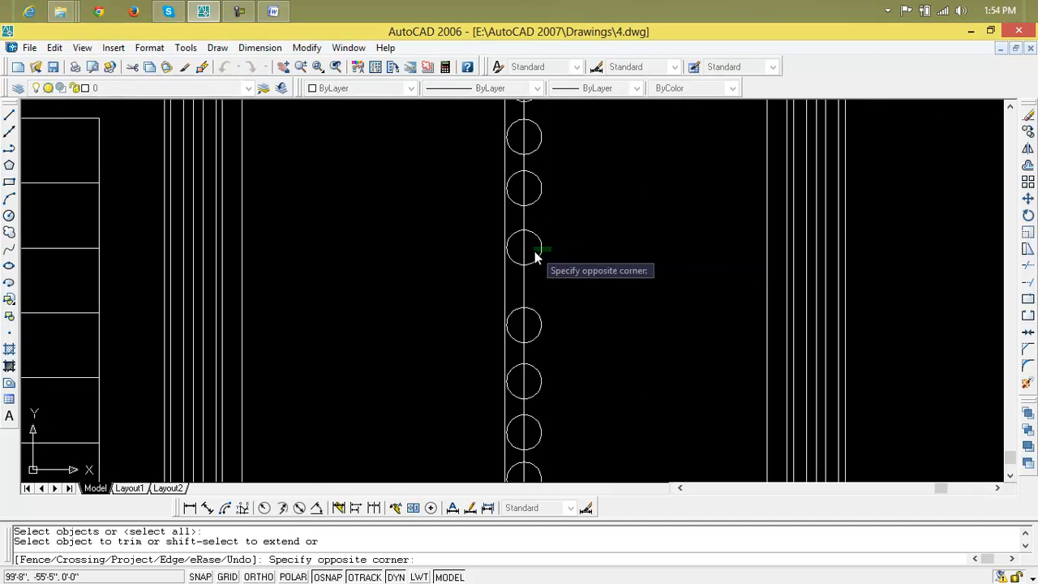
pyautogui.click(532, 251)
pyautogui.click(542, 201)
pyautogui.click(522, 195)
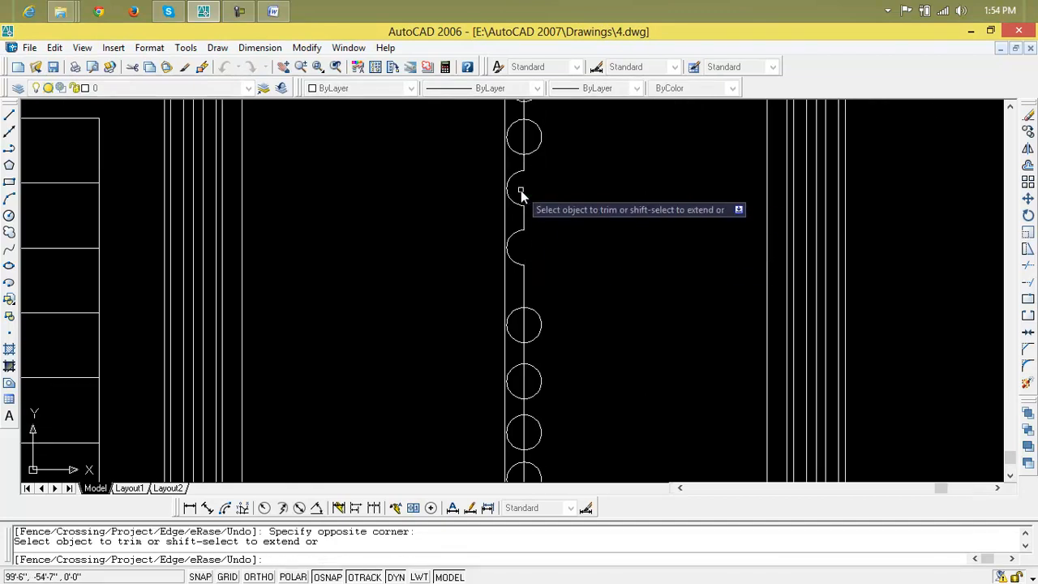
# Step: Trim the right halves and inner line segments of the next three circles upward, leaving left-hand arcs
pyautogui.scroll(-4, 521, 195)
pyautogui.scroll(4, 519, 235)
pyautogui.click(532, 290)
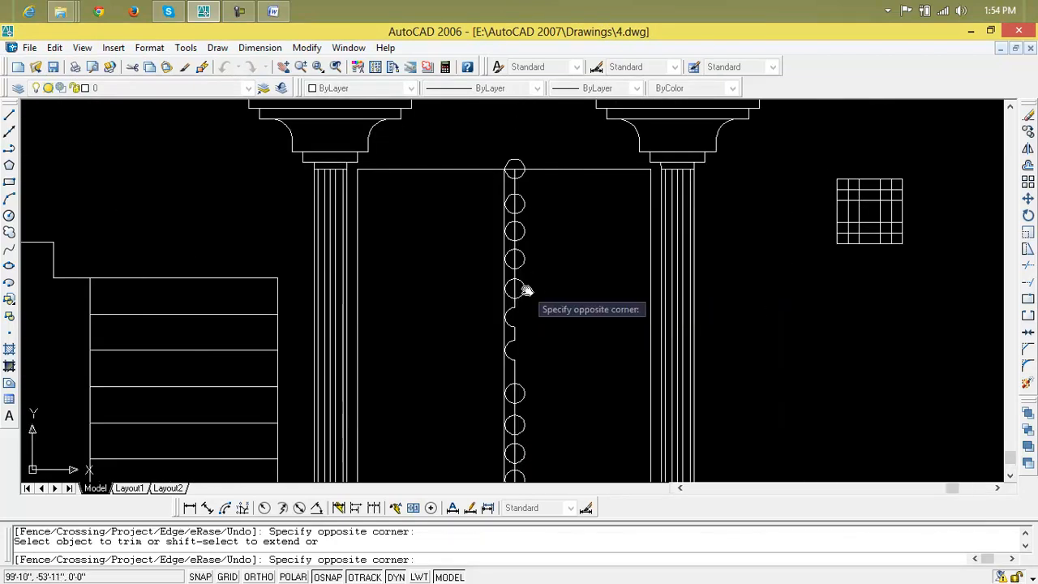
pyautogui.click(514, 289)
pyautogui.click(519, 257)
pyautogui.click(512, 258)
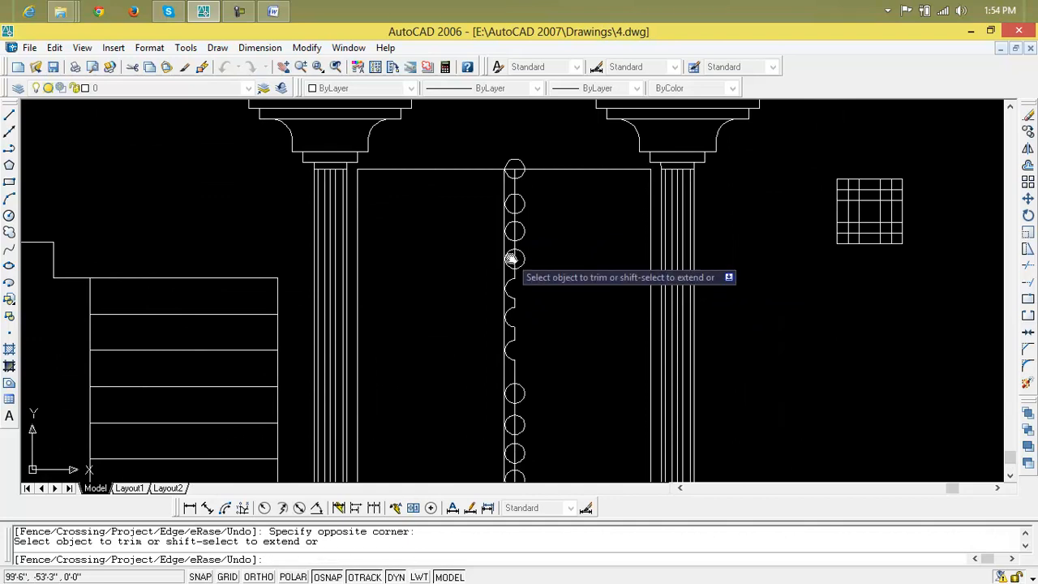
pyautogui.click(534, 251)
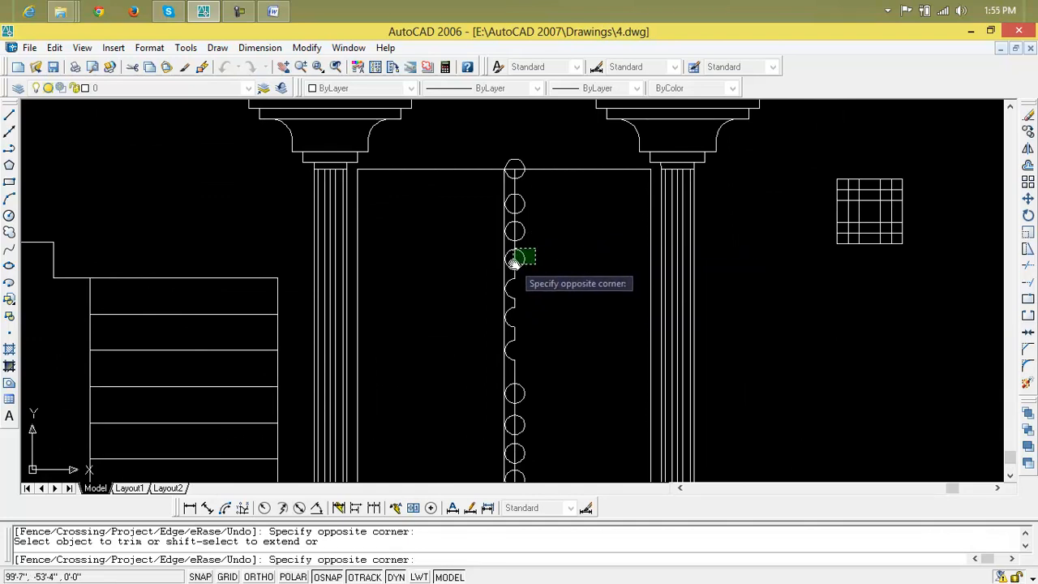
pyautogui.click(514, 262)
pyautogui.click(535, 237)
pyautogui.click(511, 231)
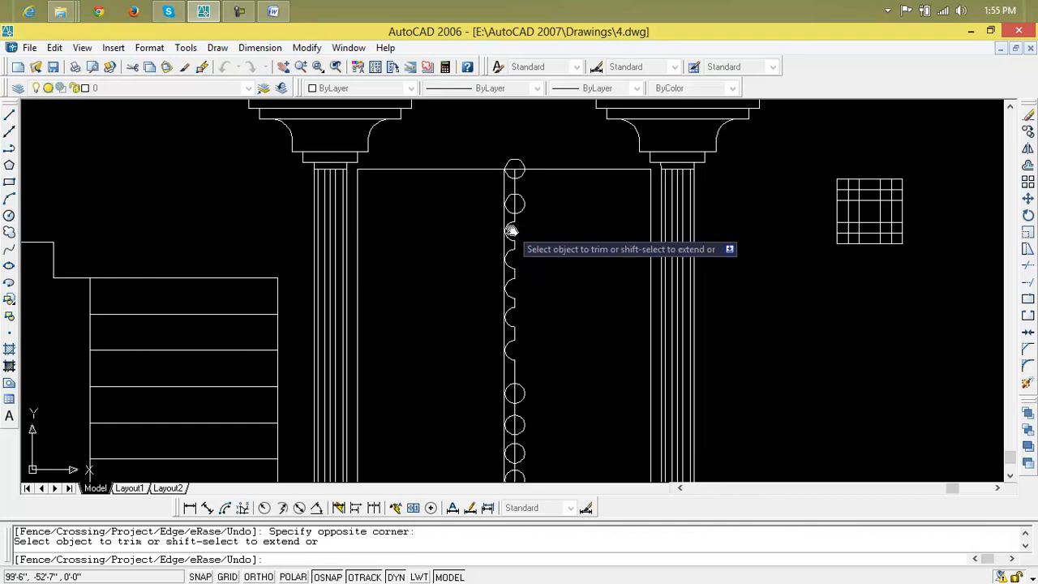
# Step: Trim the two uppermost circles to left-hand arcs, including the part projecting above the opening's top line
pyautogui.click(514, 203)
pyautogui.click(514, 197)
pyautogui.click(534, 178)
pyautogui.click(519, 169)
pyautogui.click(527, 161)
pyautogui.click(511, 163)
# Step: Trim the right halves and inner line segments of the six circles in the lower part of the offset line
pyautogui.scroll(-2, 514, 200)
pyautogui.moveTo(515, 200)
pyautogui.mouseDown(button='middle')
pyautogui.moveTo(544, 208)
pyautogui.moveTo(553, 193)
pyautogui.mouseUp(button='middle')
pyautogui.moveTo(555, 344); pyautogui.dragTo(555, 335, button='middle')
pyautogui.scroll(4, 554, 324)
pyautogui.click(599, 169)
pyautogui.click(568, 198)
pyautogui.click(578, 209)
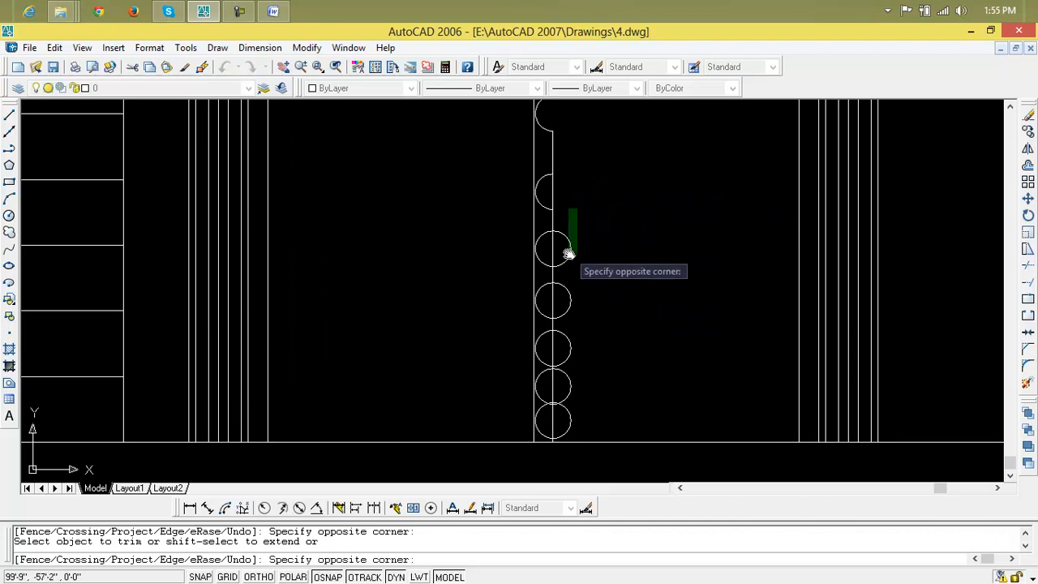
pyautogui.click(560, 418)
pyautogui.click(570, 193)
pyautogui.click(545, 193)
pyautogui.click(567, 225)
pyautogui.click(559, 248)
pyautogui.click(552, 243)
pyautogui.click(568, 284)
pyautogui.click(565, 299)
pyautogui.click(559, 325)
pyautogui.click(566, 338)
pyautogui.click(558, 354)
# Step: Trim the leftover pieces around the two lowest, overlapping arcs near the ground line
pyautogui.scroll(-2, 561, 356)
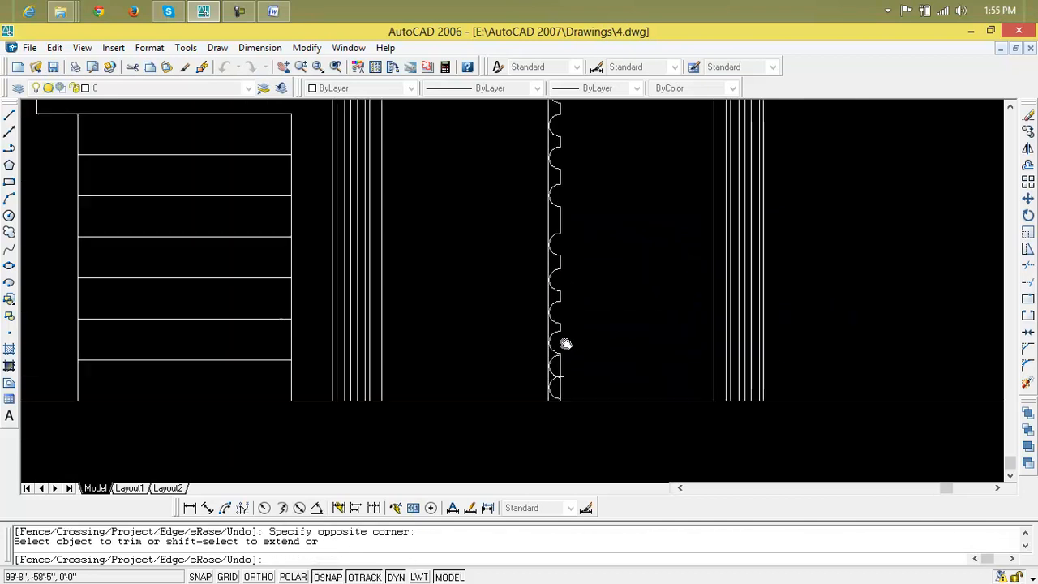
pyautogui.scroll(3, 563, 284)
pyautogui.click(569, 273)
pyautogui.click(552, 292)
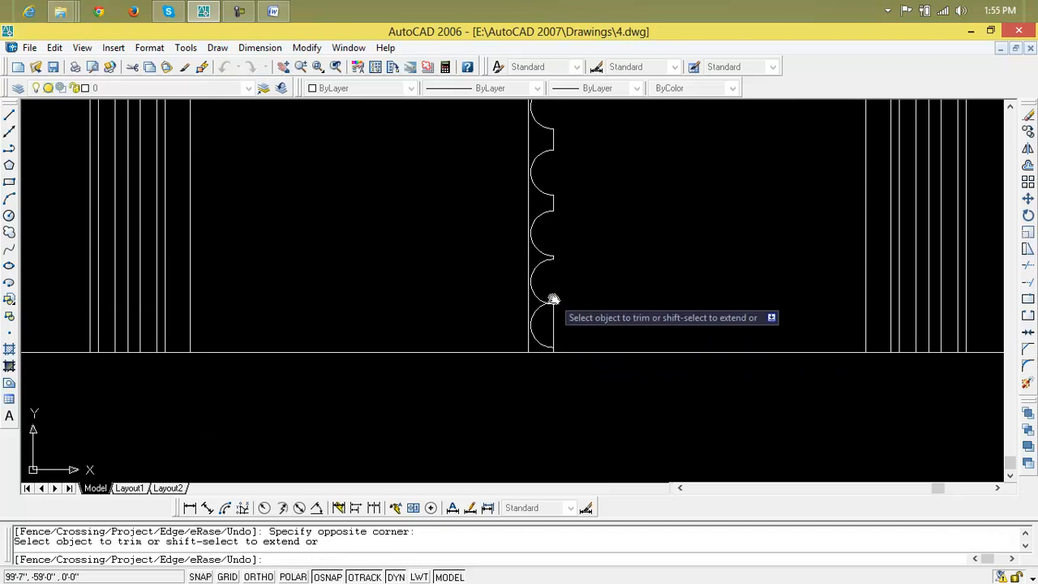
pyautogui.click(560, 315)
pyautogui.click(566, 319)
pyautogui.scroll(-2, 574, 320)
pyautogui.scroll(-2, 578, 319)
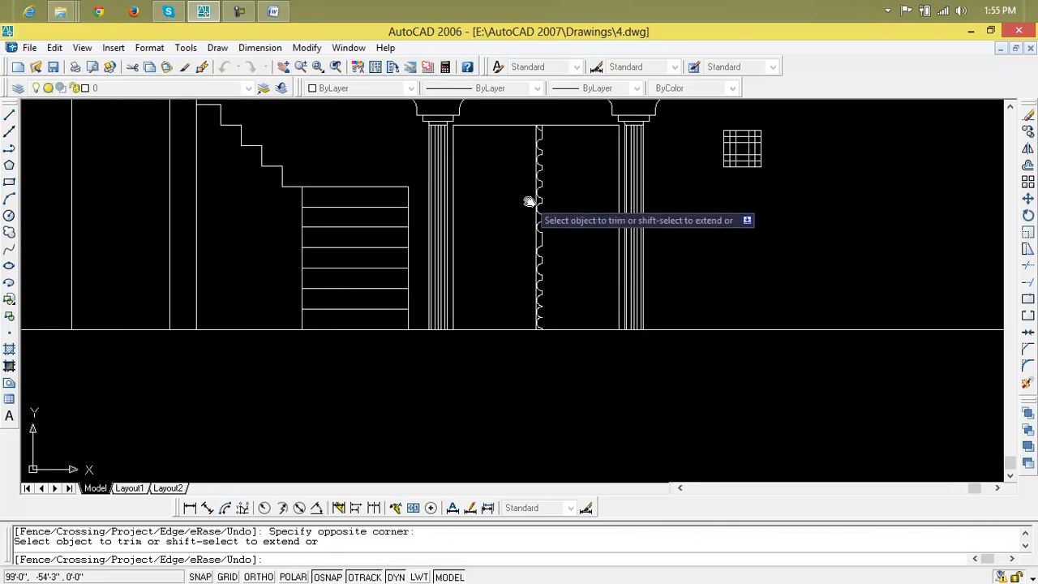
pyautogui.press('Escape')
pyautogui.press('Escape')
pyautogui.moveTo(553, 182); pyautogui.dragTo(486, 226, button='middle')
pyautogui.write('mi')
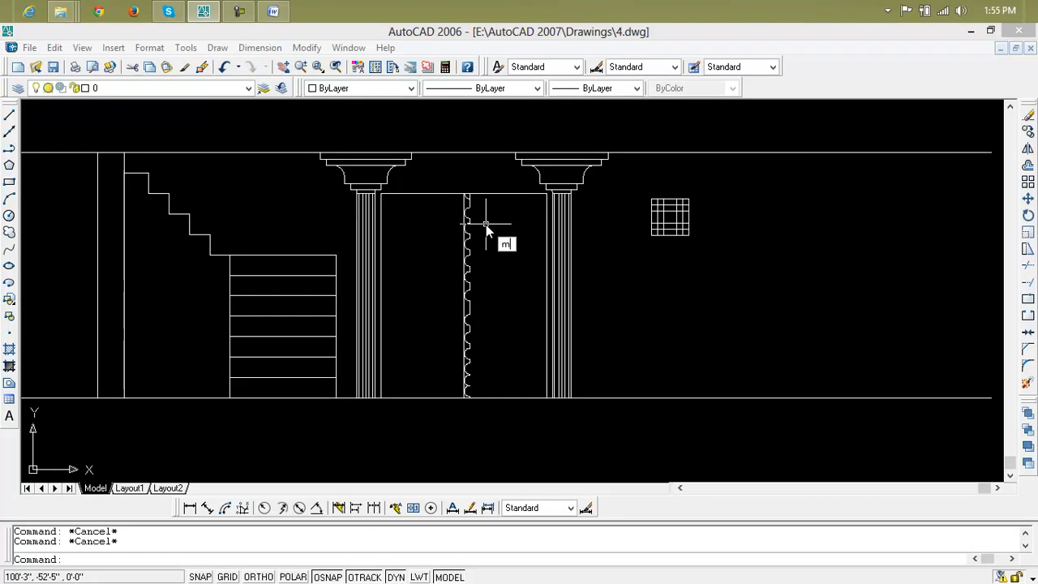
pyautogui.press('Return')
pyautogui.scroll(3, 482, 215)
pyautogui.click(477, 186)
pyautogui.press('Escape')
pyautogui.press('Escape')
pyautogui.write('tr')
pyautogui.press('Return')
pyautogui.click(458, 177)
pyautogui.scroll(2, 467, 180)
pyautogui.moveTo(467, 180); pyautogui.dragTo(470, 251, button='middle')
pyautogui.press('Escape')
pyautogui.write('tr')
pyautogui.press('Return')
pyautogui.press('Return')
pyautogui.scroll(-2, 456, 264)
pyautogui.moveTo(468, 268); pyautogui.dragTo(483, 180, button='middle')
pyautogui.press('Escape')
pyautogui.press('Escape')
pyautogui.scroll(-2, 482, 194)
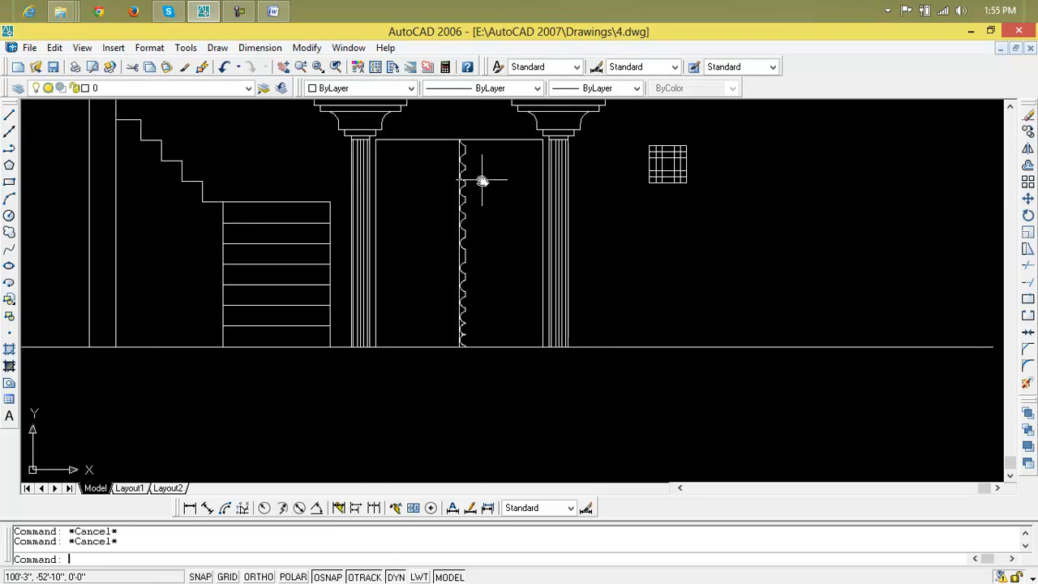
# Step: Mirror the whole scalloped edge, including its lowest short segments, about the opening's vertical centre line, keeping the original
pyautogui.write('mi')
pyautogui.press('Return')
pyautogui.click(481, 147)
pyautogui.click(446, 168)
pyautogui.click(479, 184)
pyautogui.click(456, 228)
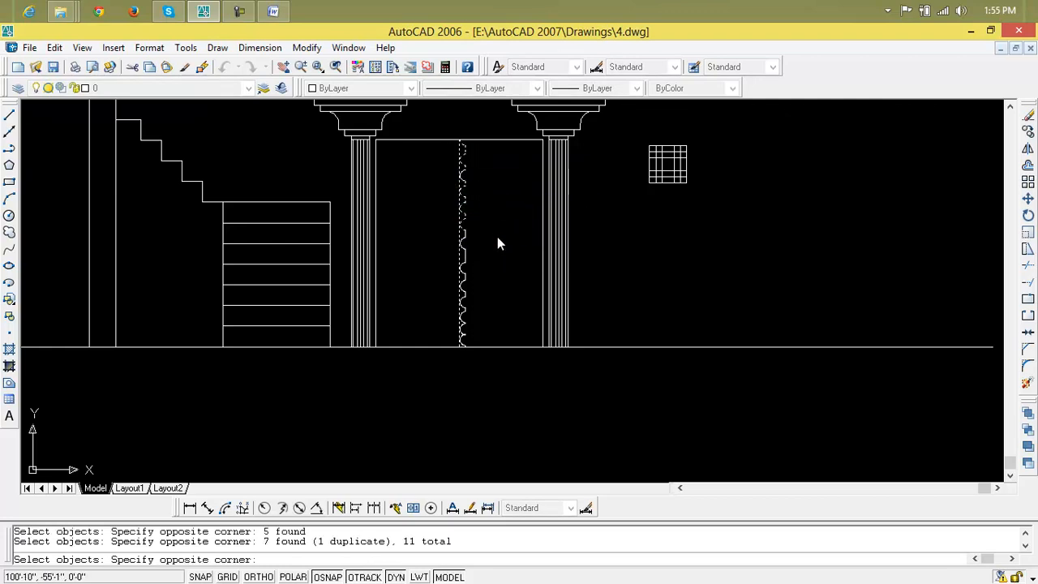
pyautogui.click(497, 237)
pyautogui.click(458, 268)
pyautogui.click(459, 297)
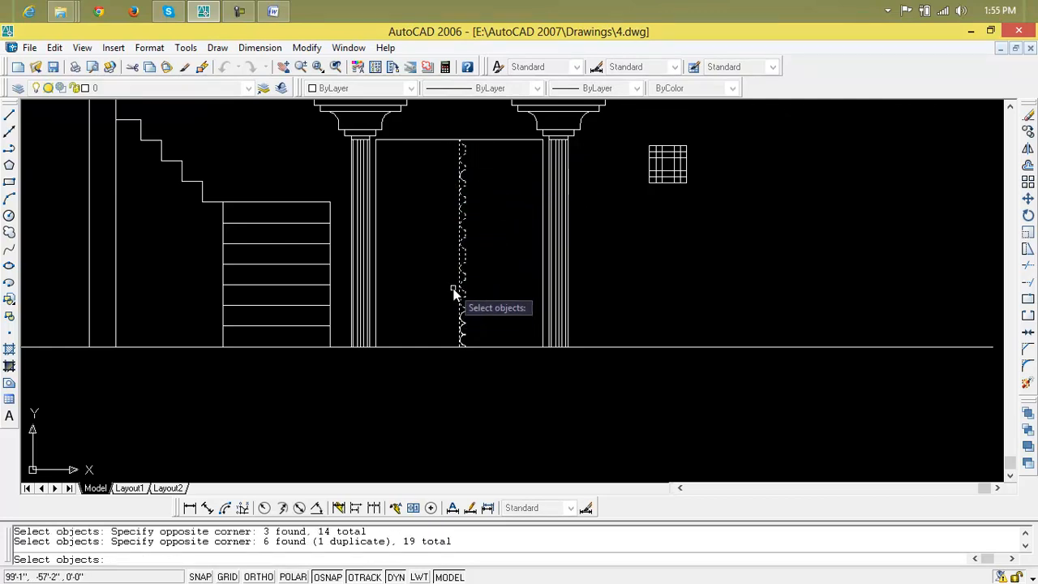
pyautogui.click(467, 314)
pyautogui.click(459, 342)
pyautogui.moveTo(459, 342); pyautogui.dragTo(463, 302, button='middle')
pyautogui.scroll(5, 462, 301)
pyautogui.click(408, 269)
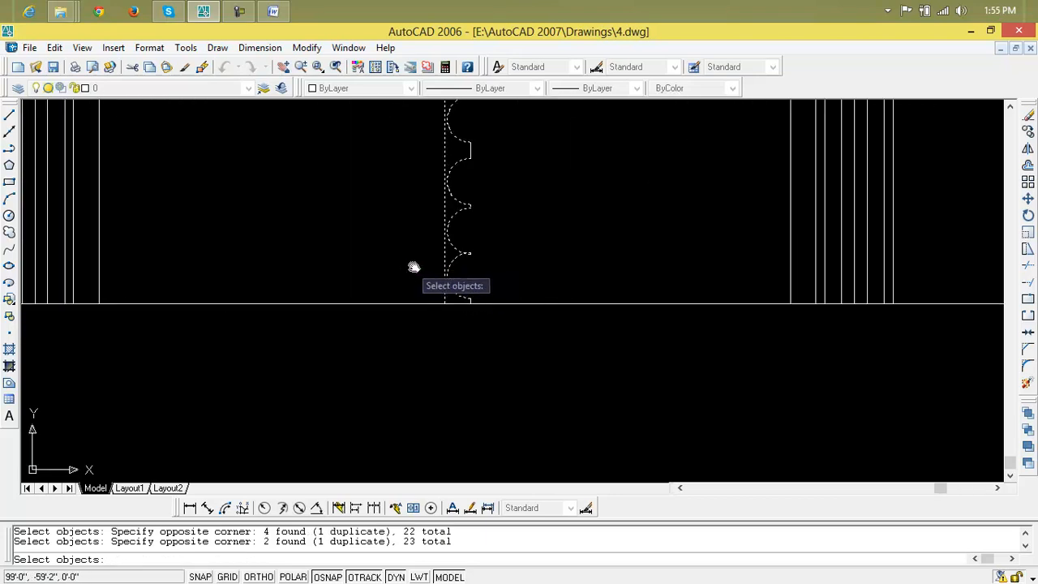
pyautogui.scroll(4, 475, 294)
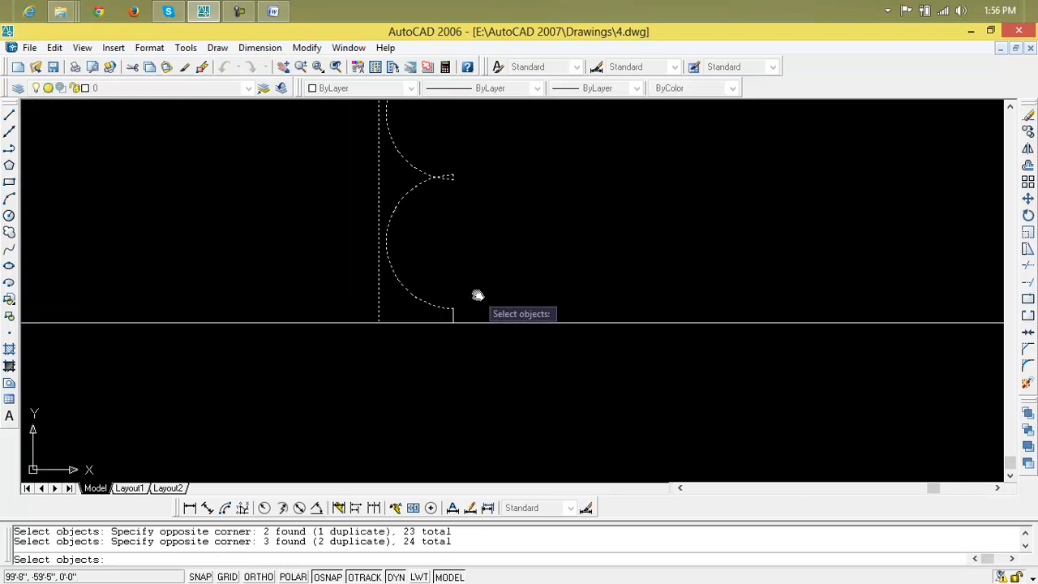
pyautogui.click(474, 302)
pyautogui.click(445, 315)
pyautogui.scroll(-5, 443, 303)
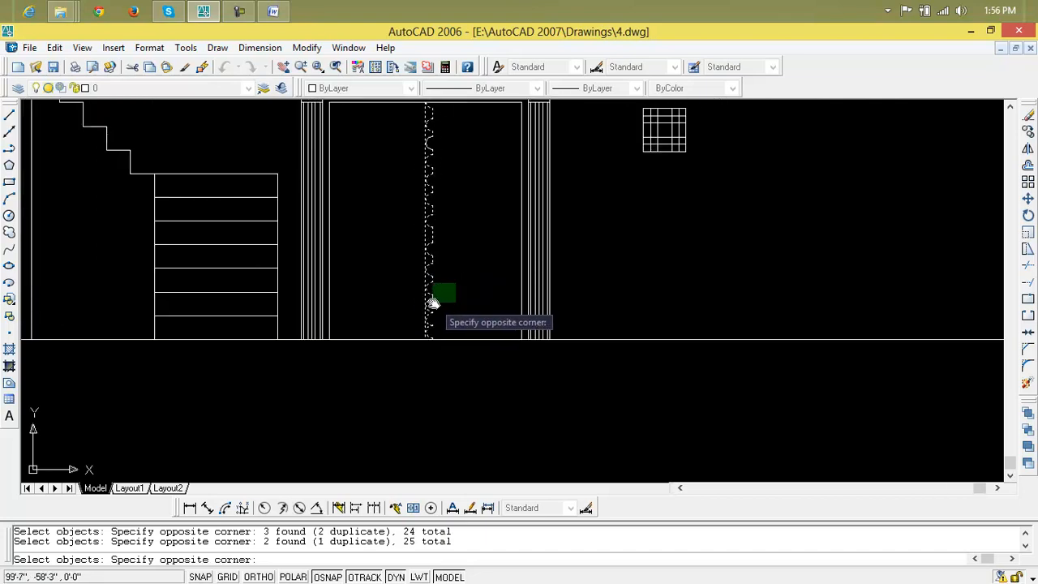
pyautogui.scroll(5, 419, 243)
pyautogui.click(414, 181)
pyautogui.click(391, 196)
pyautogui.scroll(-4, 418, 227)
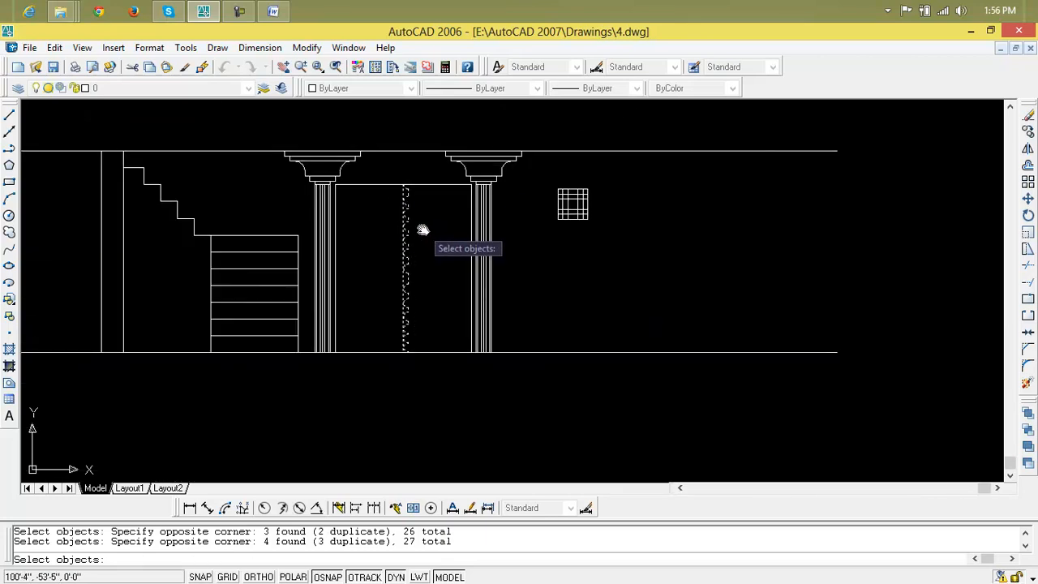
pyautogui.press('Return')
pyautogui.scroll(5, 406, 192)
pyautogui.click(399, 171)
pyautogui.scroll(-2, 398, 413)
pyautogui.moveTo(399, 431); pyautogui.dragTo(410, 146, button='middle')
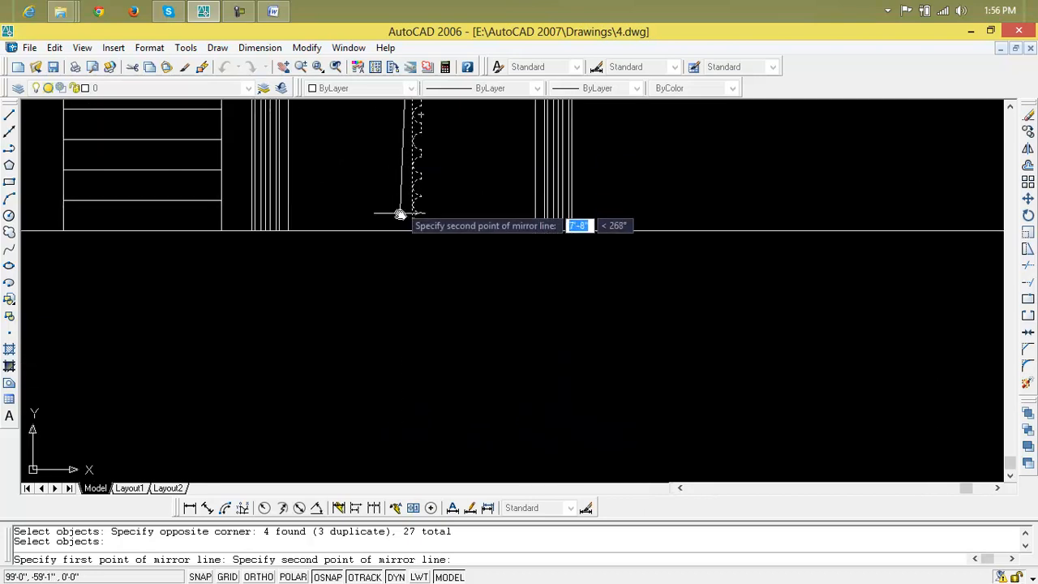
pyautogui.scroll(3, 408, 234)
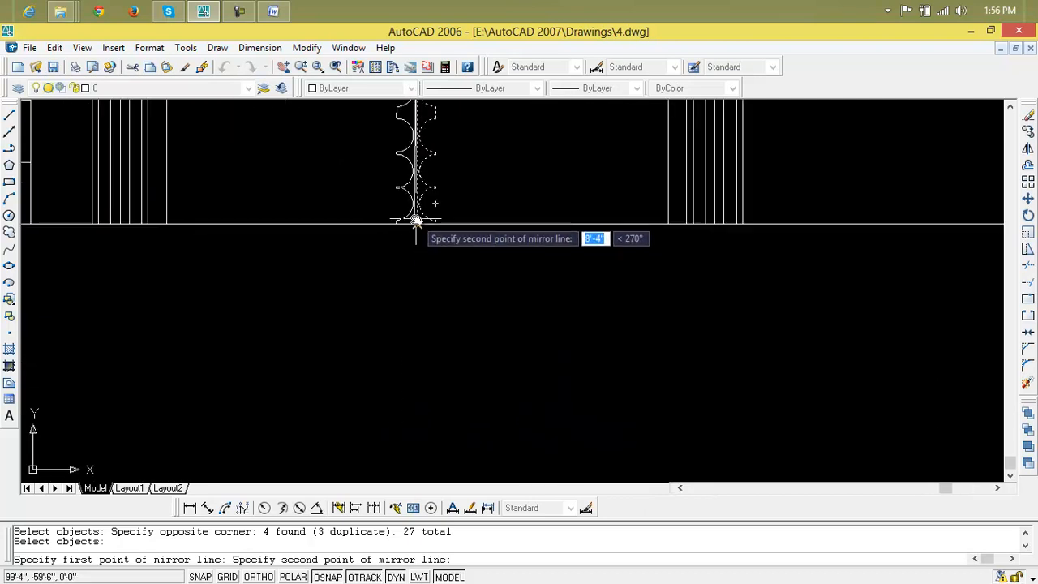
pyautogui.click(418, 223)
pyautogui.press('Return')
# Step: Erase the two coincident vertical centre lines between the mirrored scalloped edges
pyautogui.scroll(-4, 425, 234)
pyautogui.scroll(6, 428, 240)
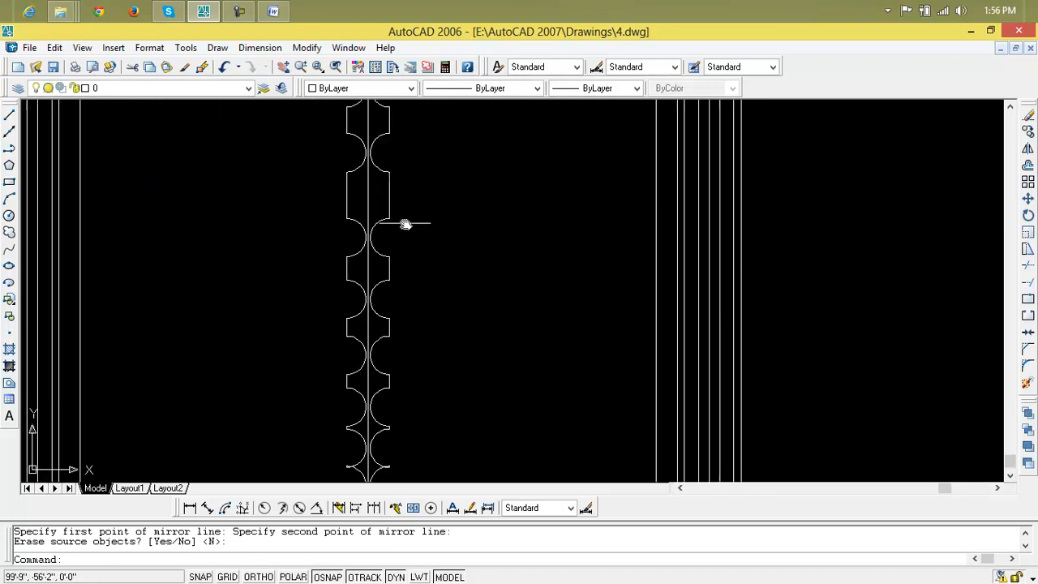
pyautogui.click(367, 200)
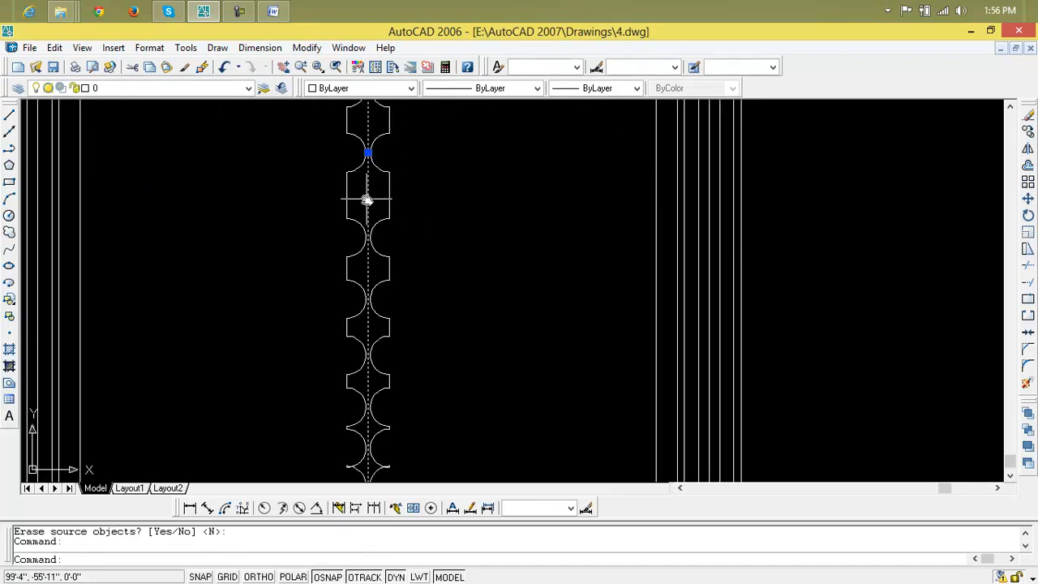
pyautogui.press('Delete')
pyautogui.scroll(-3, 371, 203)
pyautogui.scroll(6, 374, 204)
pyautogui.click(356, 189)
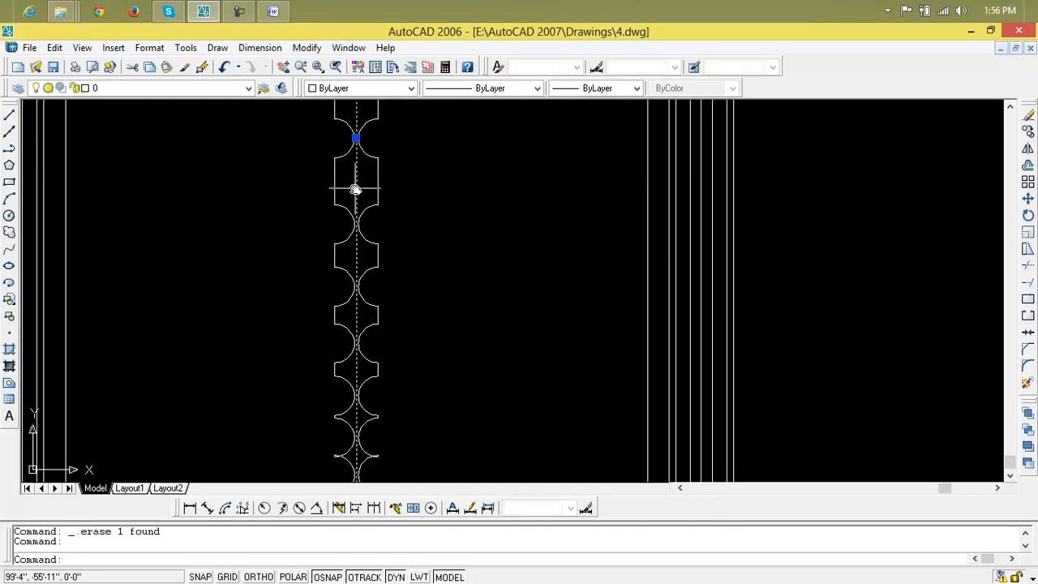
pyautogui.press('Delete')
# Step: Copy the complete double-sided scalloped strip from its top midpoint to the adjoining position on its left, edge to edge
pyautogui.scroll(-5, 363, 191)
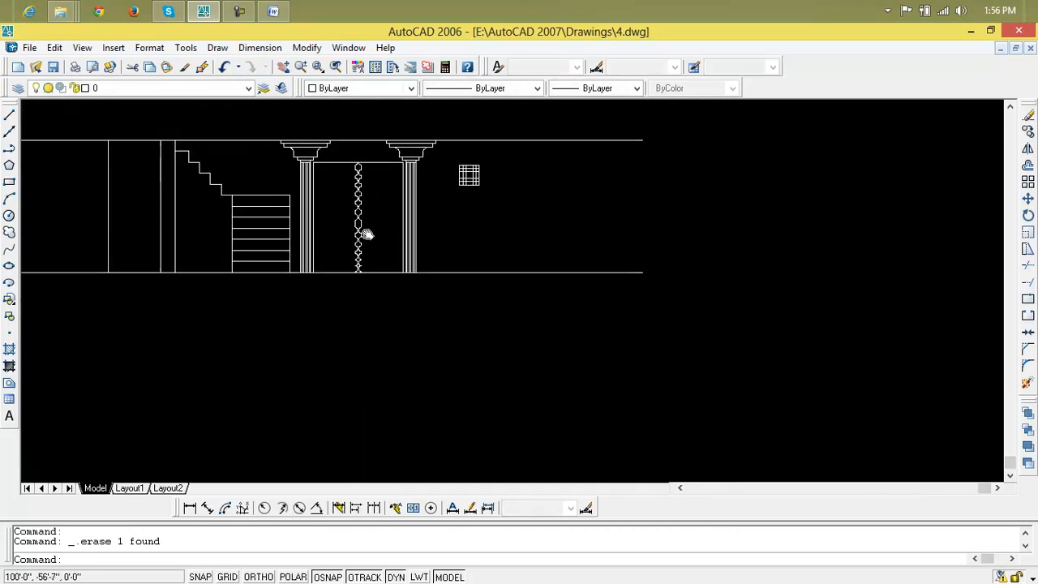
pyautogui.scroll(6, 375, 260)
pyautogui.scroll(-4, 378, 207)
pyautogui.moveTo(375, 192); pyautogui.dragTo(375, 354, button='middle')
pyautogui.scroll(2, 375, 355)
pyautogui.scroll(4, 375, 353)
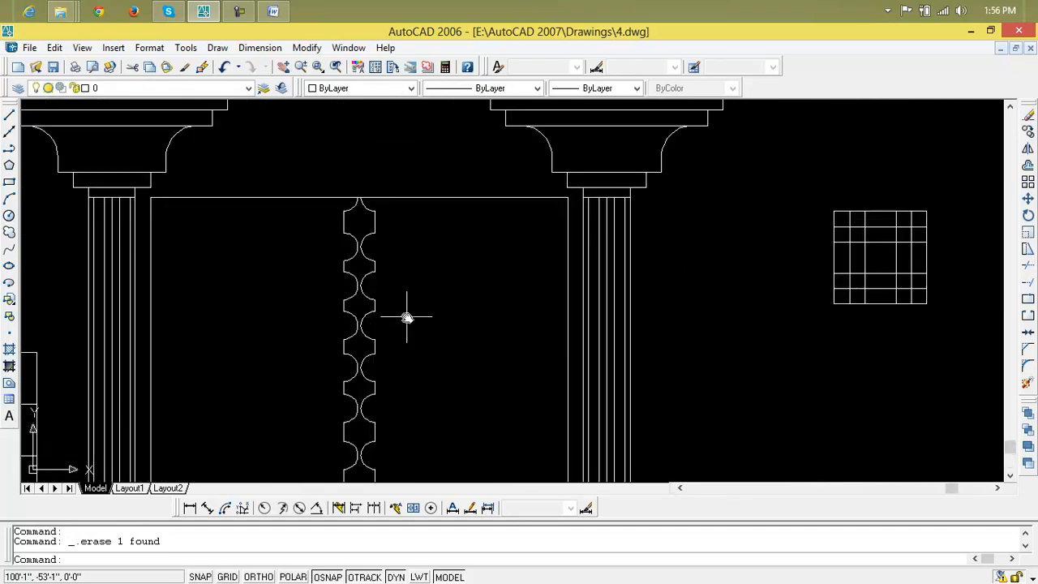
pyautogui.write('cp')
pyautogui.press('Return')
pyautogui.click(398, 215)
pyautogui.click(322, 263)
pyautogui.scroll(-3, 339, 284)
pyautogui.moveTo(342, 279); pyautogui.dragTo(376, 234, button='middle')
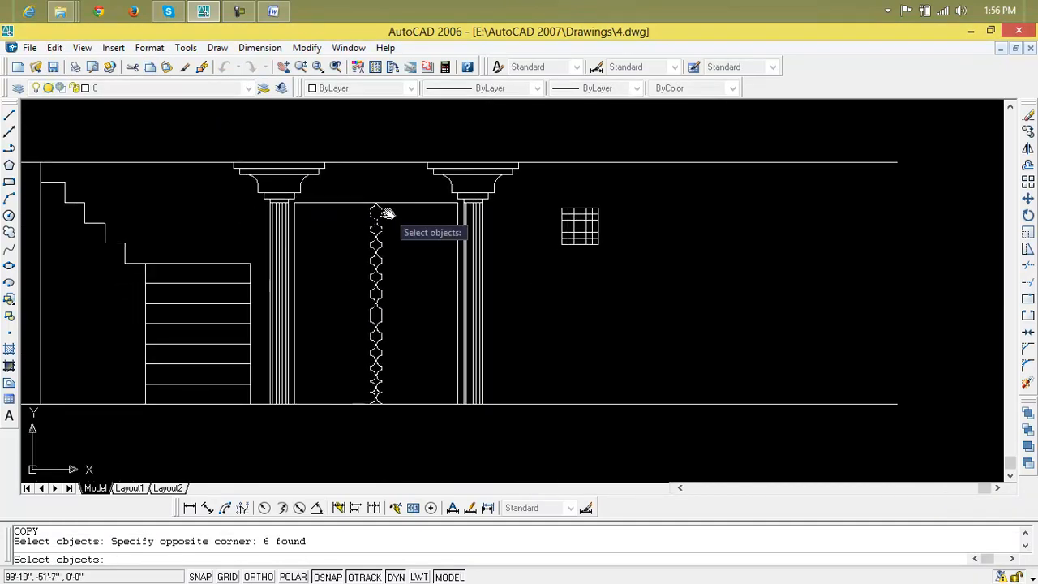
pyautogui.scroll(3, 388, 210)
pyautogui.click(344, 204)
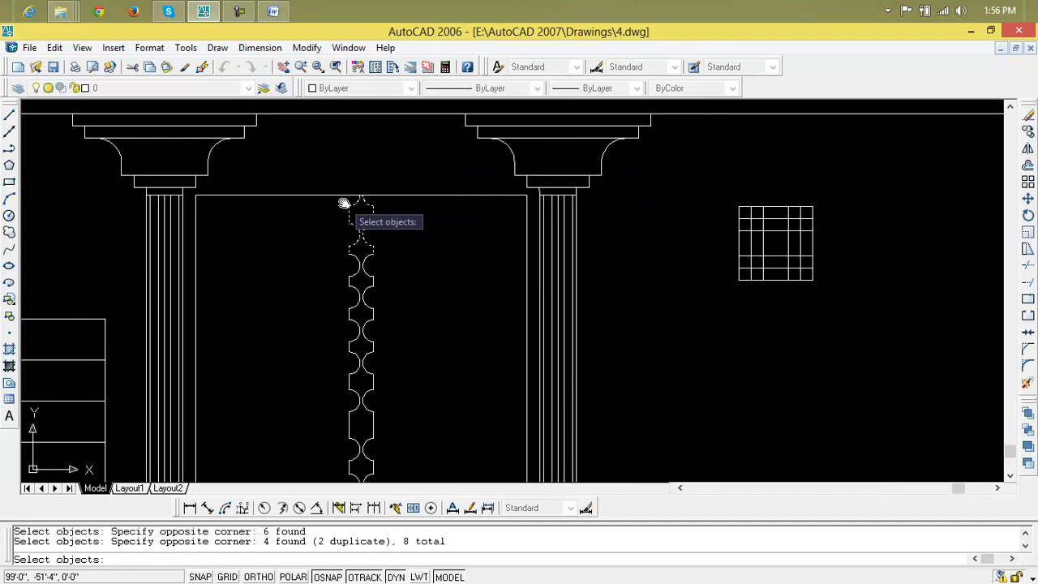
pyautogui.click(377, 217)
pyautogui.click(349, 418)
pyautogui.scroll(-5, 352, 417)
pyautogui.moveTo(371, 267); pyautogui.dragTo(387, 199, button='middle')
pyautogui.click(388, 195)
pyautogui.click(364, 254)
pyautogui.scroll(5, 370, 256)
pyautogui.scroll(3, 375, 258)
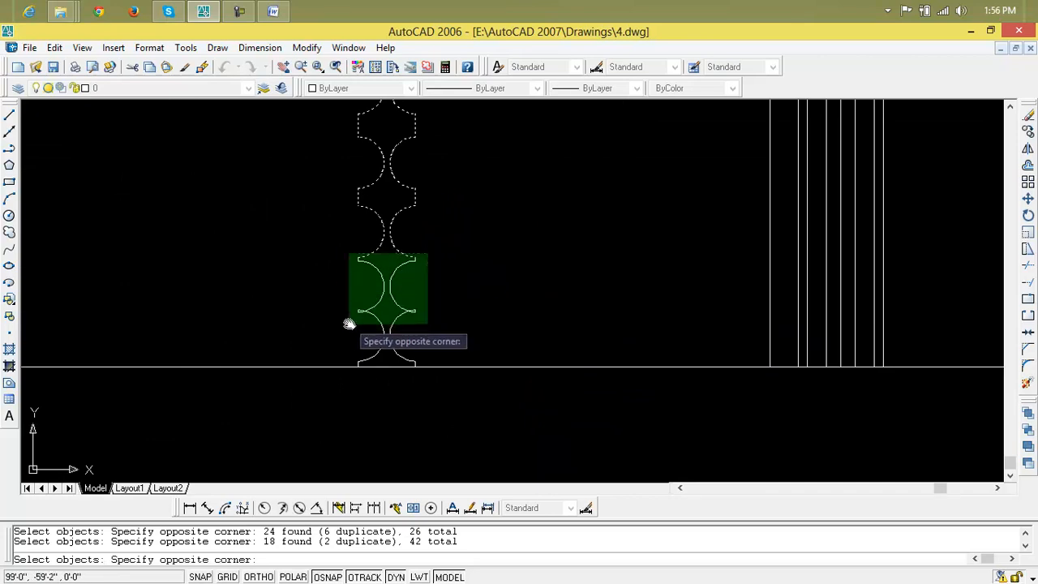
pyautogui.click(354, 359)
pyautogui.scroll(4, 417, 357)
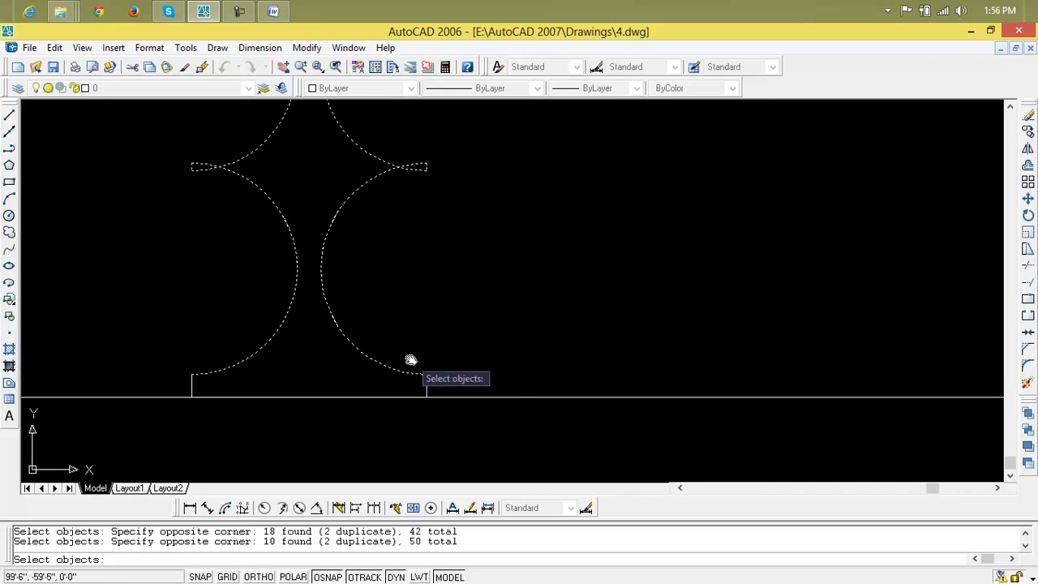
pyautogui.click(362, 385)
pyautogui.scroll(2, 150, 392)
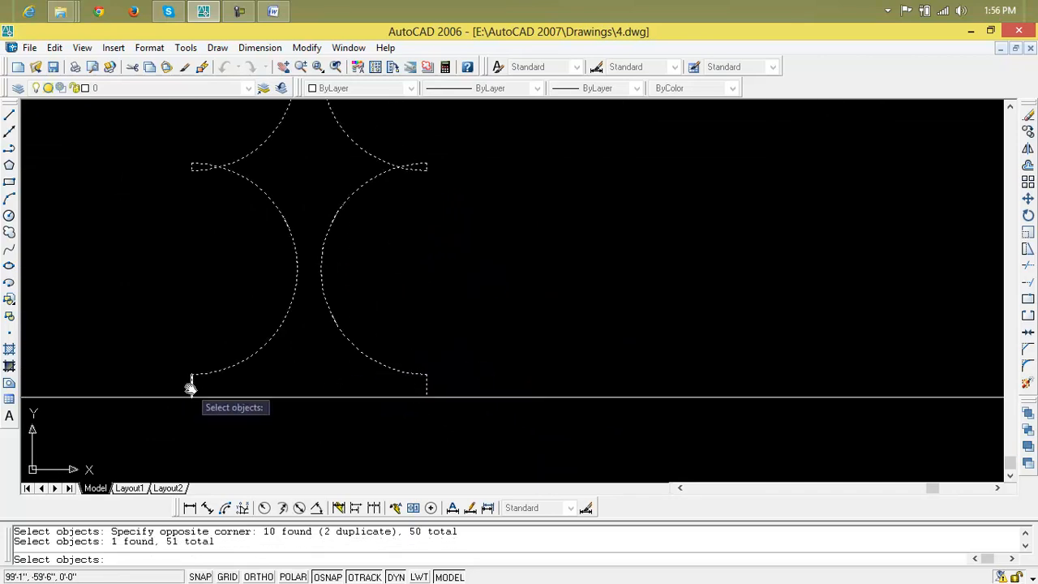
pyautogui.scroll(-8, 351, 335)
pyautogui.scroll(-5, 376, 254)
pyautogui.scroll(4, 303, 162)
pyautogui.scroll(5, 290, 209)
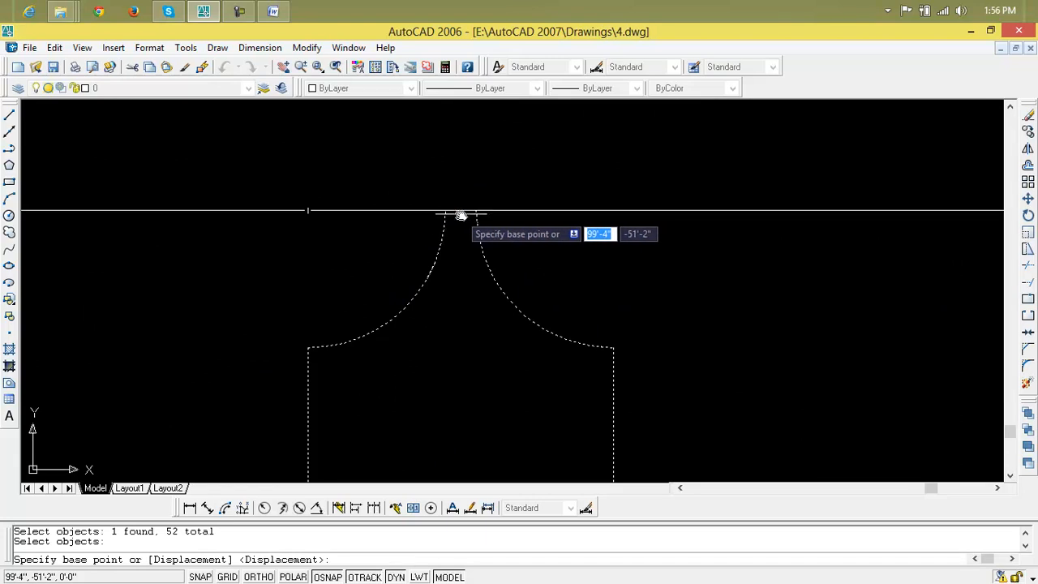
pyautogui.click(459, 212)
pyautogui.moveTo(269, 212); pyautogui.dragTo(575, 185, button='middle')
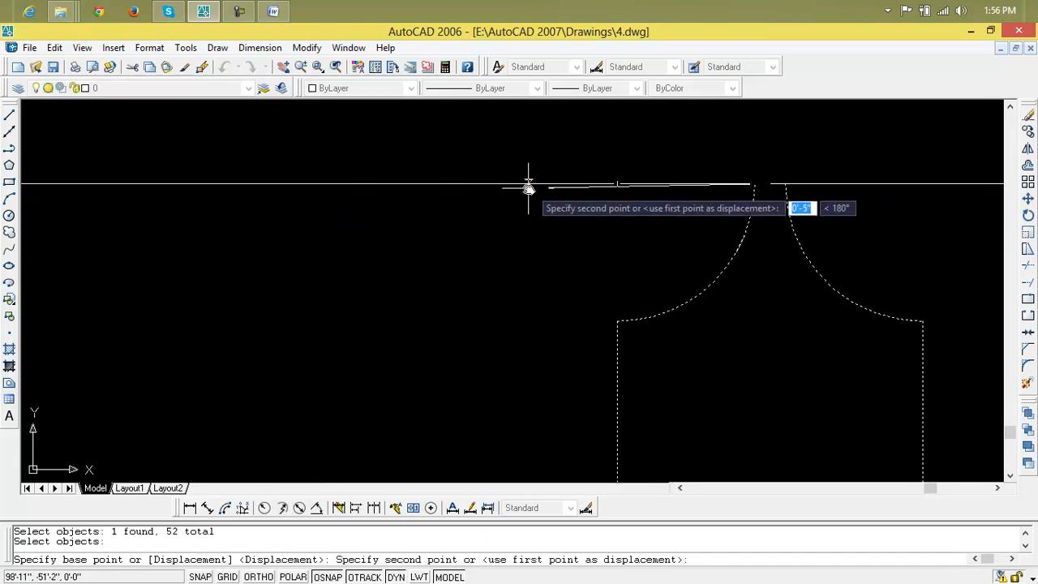
pyautogui.click(464, 182)
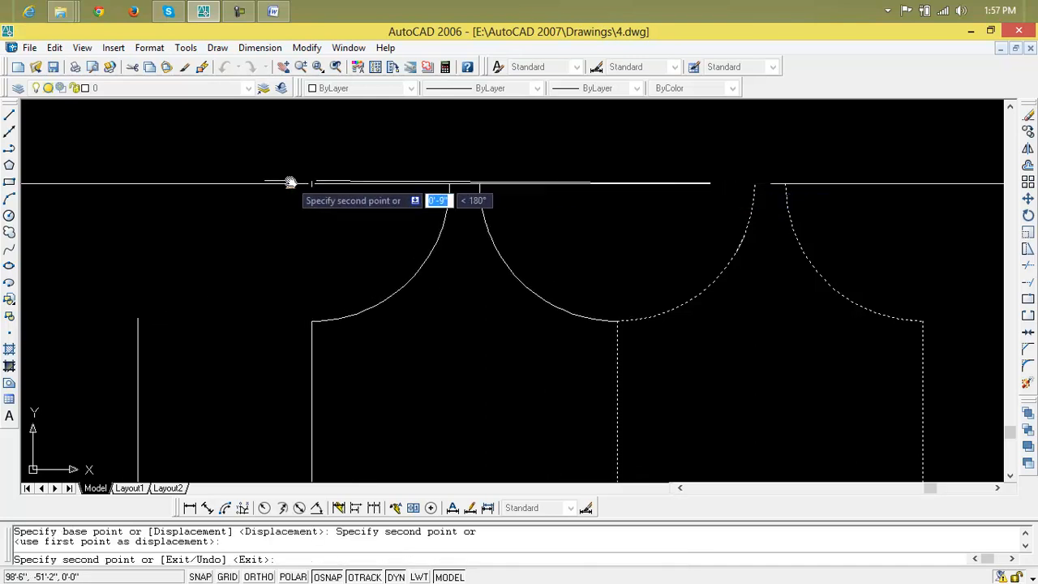
# Step: Place further copies of the scalloped strip side by side along the opening's top line until the left half is filled
pyautogui.scroll(-1, 196, 184)
pyautogui.moveTo(195, 183); pyautogui.dragTo(439, 189, button='middle')
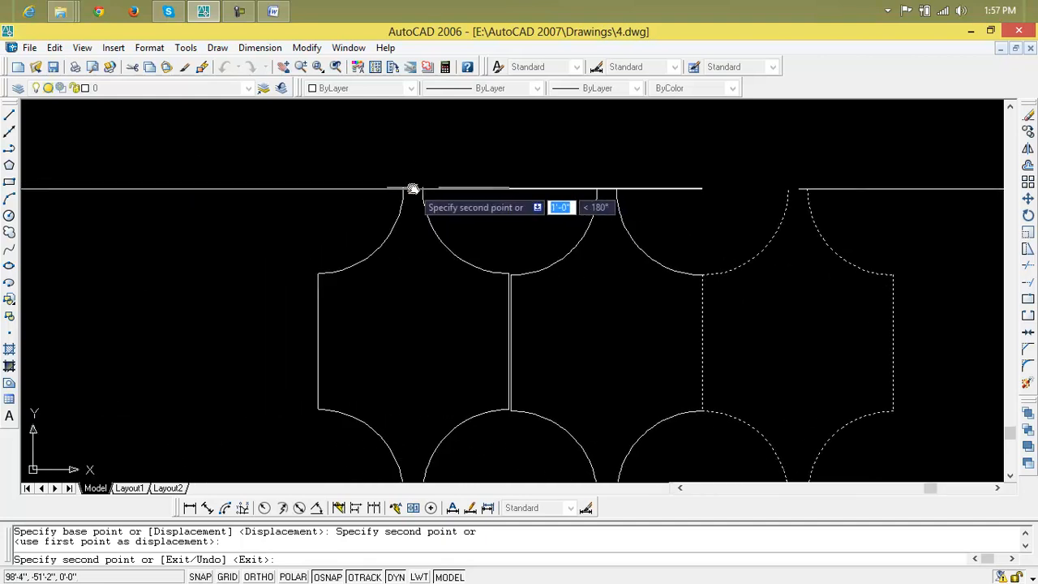
pyautogui.click(413, 189)
pyautogui.scroll(-2, 294, 190)
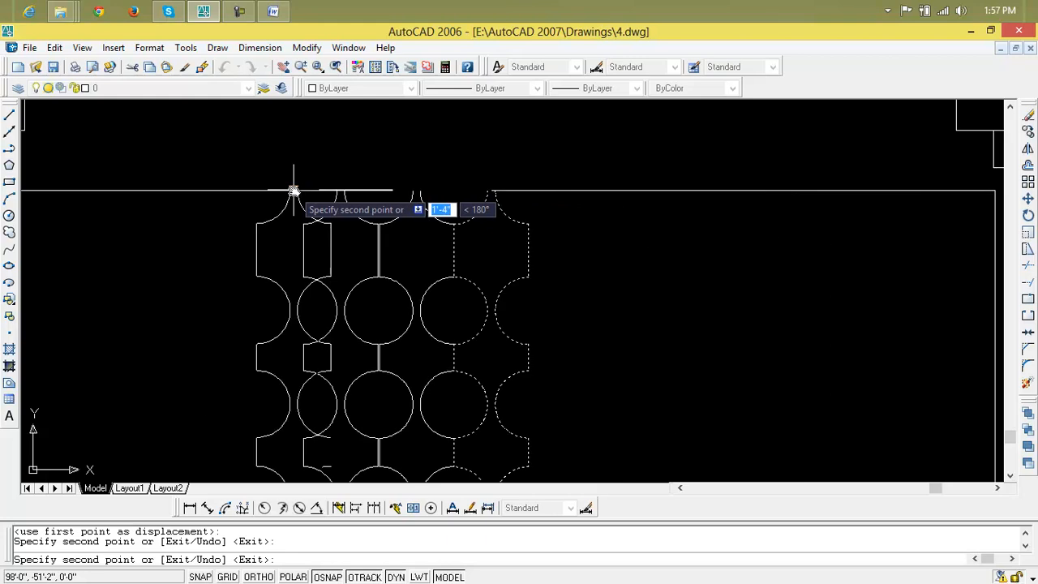
pyautogui.moveTo(294, 190); pyautogui.dragTo(603, 193, button='middle')
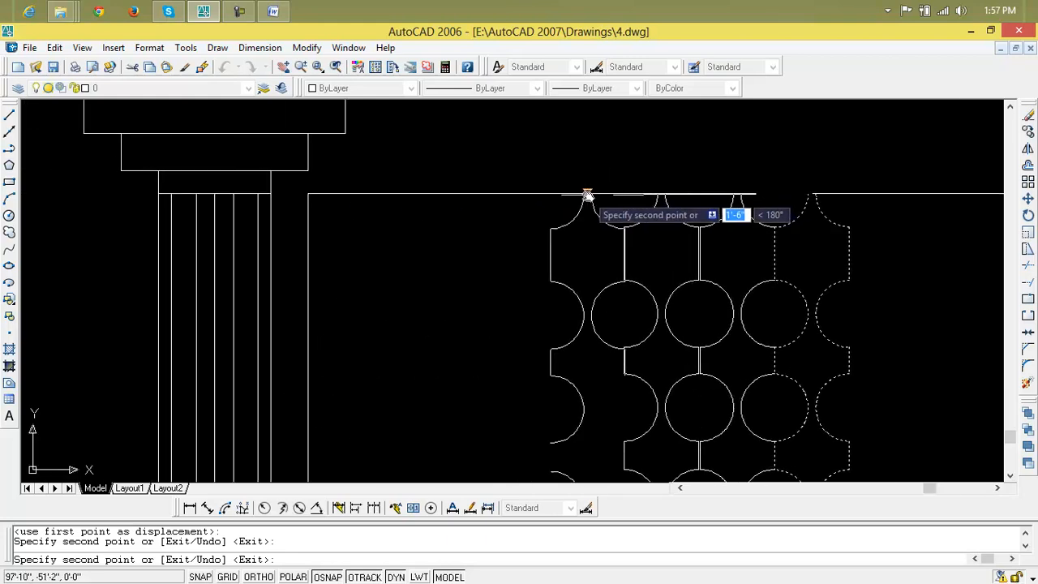
pyautogui.click(586, 194)
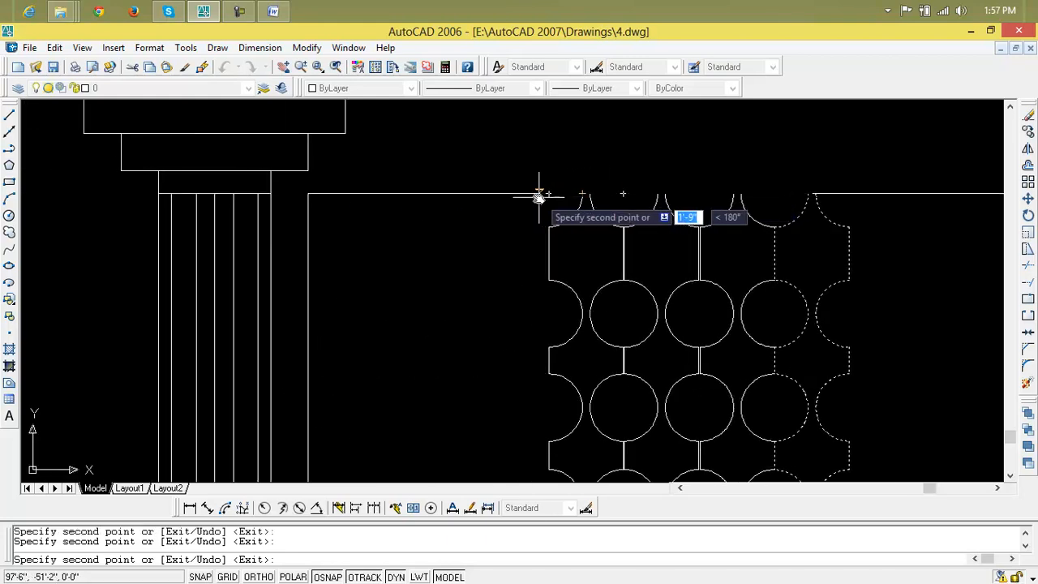
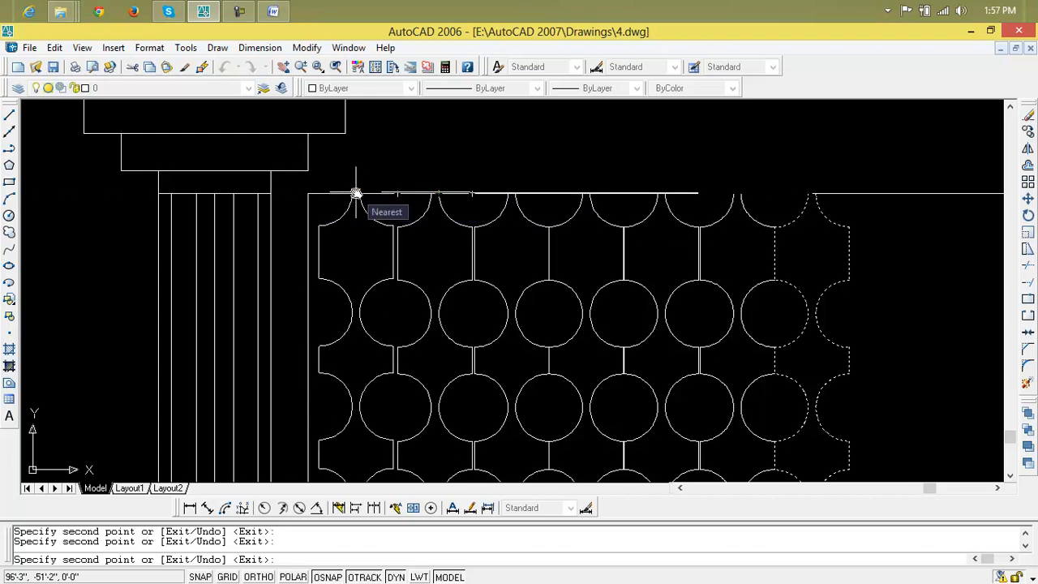
# Step: Place more copies of the scalloped strip across the right half of the opening and finish copying
pyautogui.scroll(-8, 573, 232)
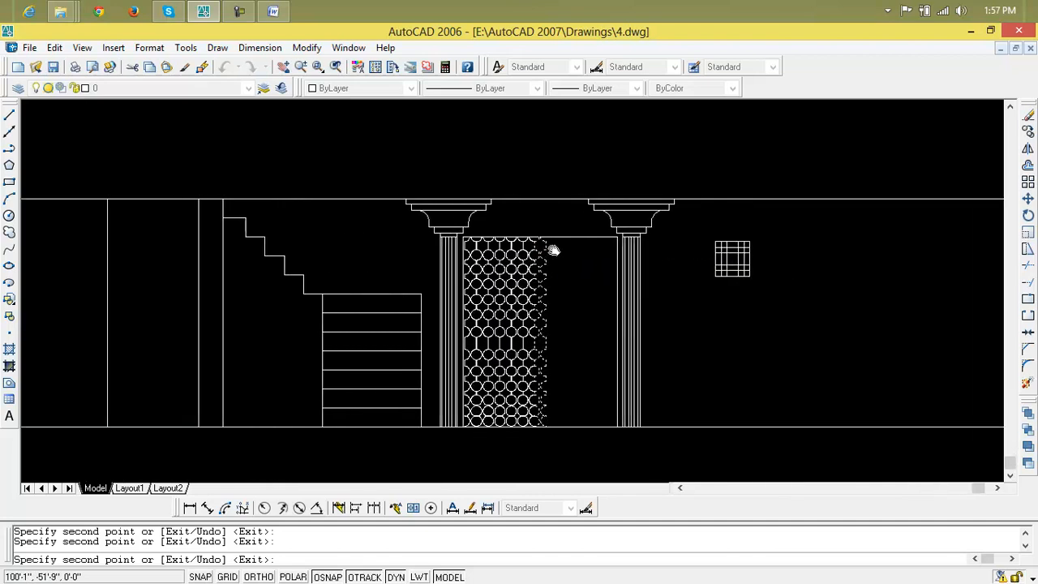
pyautogui.scroll(5, 552, 243)
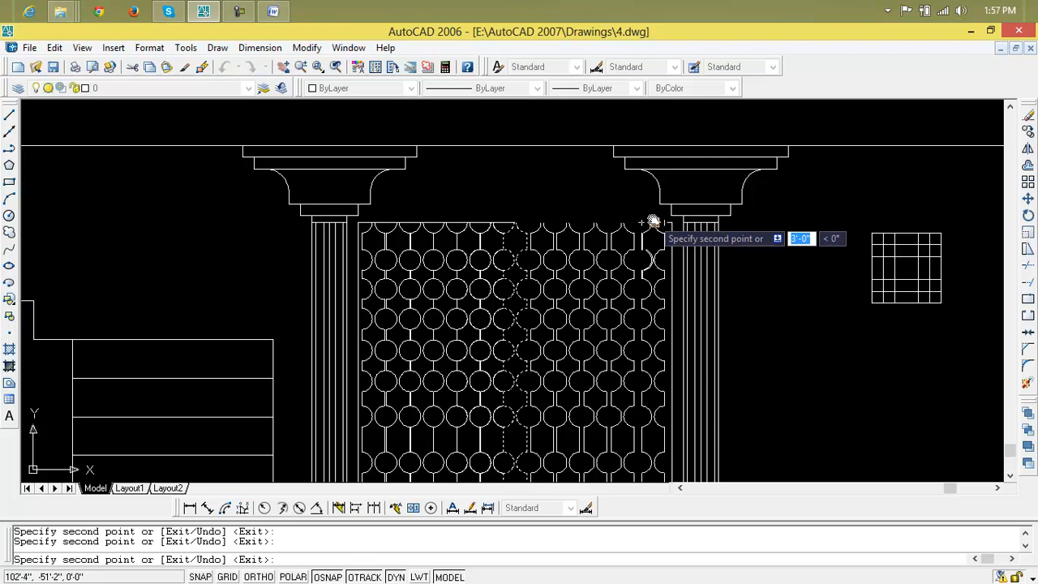
pyautogui.press('Return')
# Step: Draw a three-point arc above the lattice, from the opening's upper left corner through the horizontal line above to its upper right corner
pyautogui.scroll(-3, 654, 216)
pyautogui.moveTo(630, 297); pyautogui.dragTo(612, 207, button='middle')
pyautogui.scroll(3, 613, 208)
pyautogui.scroll(-2, 566, 337)
pyautogui.moveTo(567, 336); pyautogui.dragTo(523, 399, button='middle')
pyautogui.scroll(2, 516, 313)
pyautogui.moveTo(512, 250); pyautogui.dragTo(499, 316, button='middle')
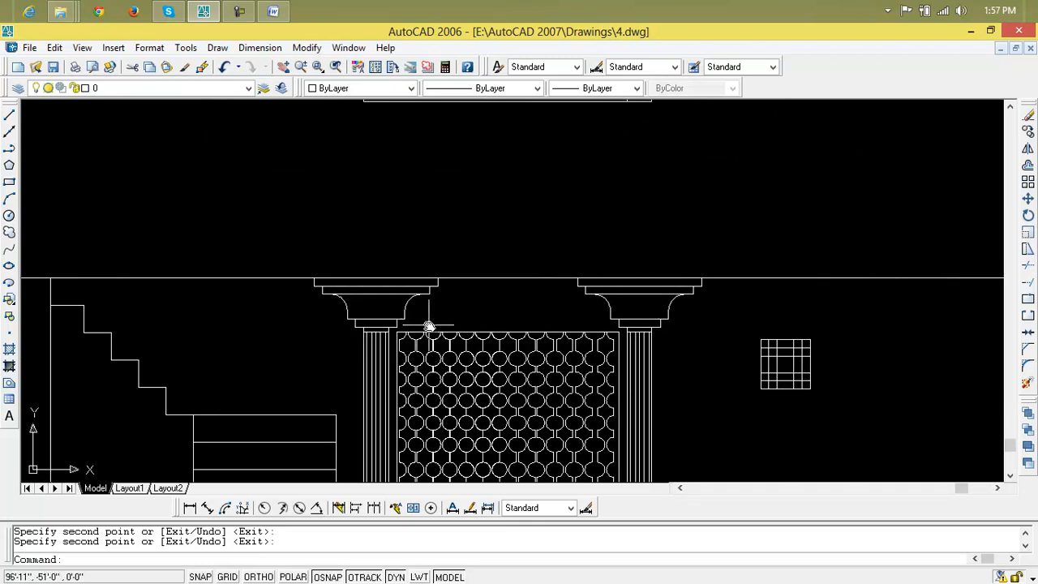
pyautogui.write('arc')
pyautogui.press('Return')
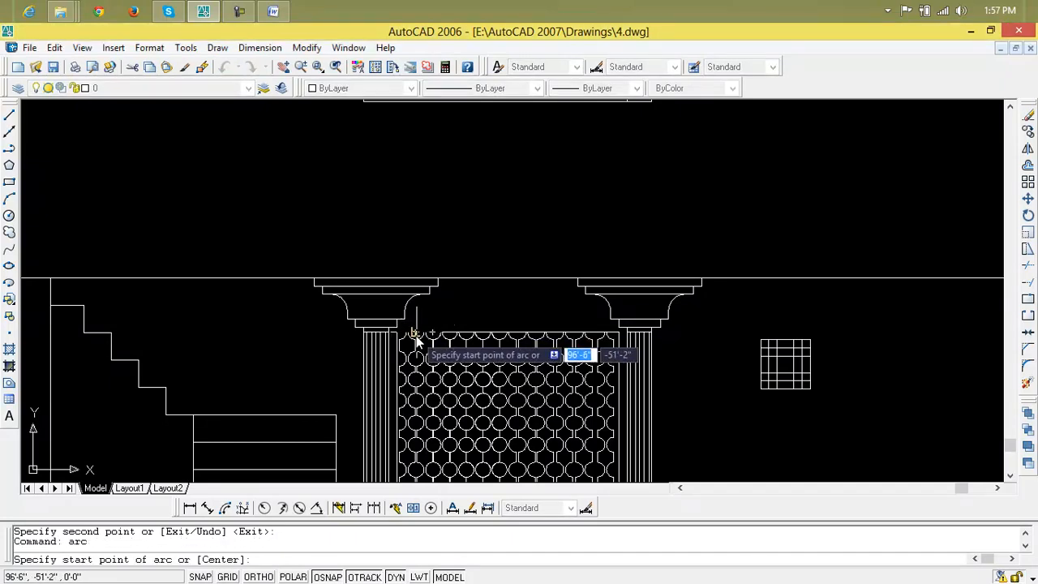
pyautogui.click(400, 330)
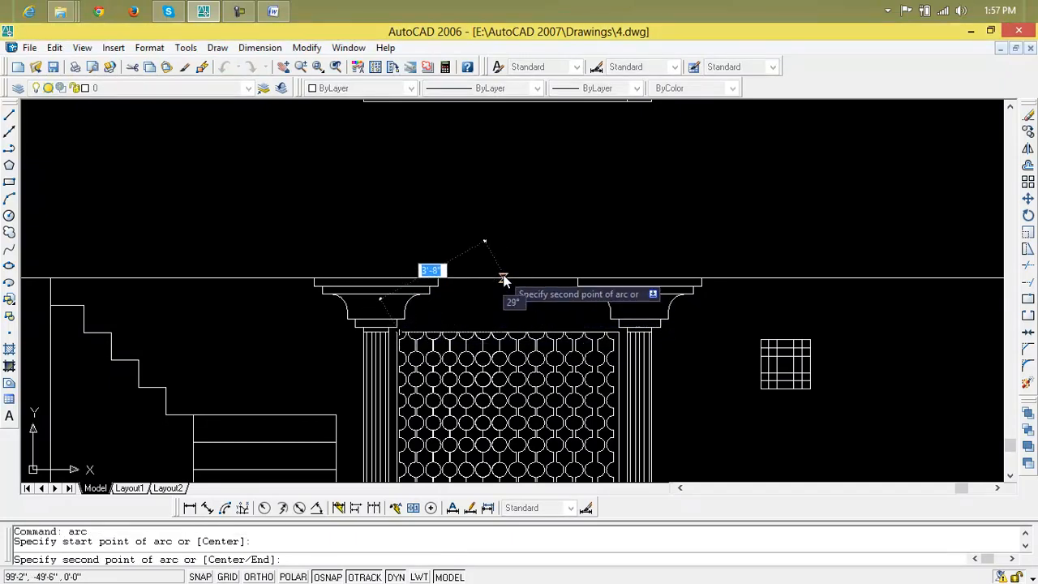
pyautogui.click(512, 279)
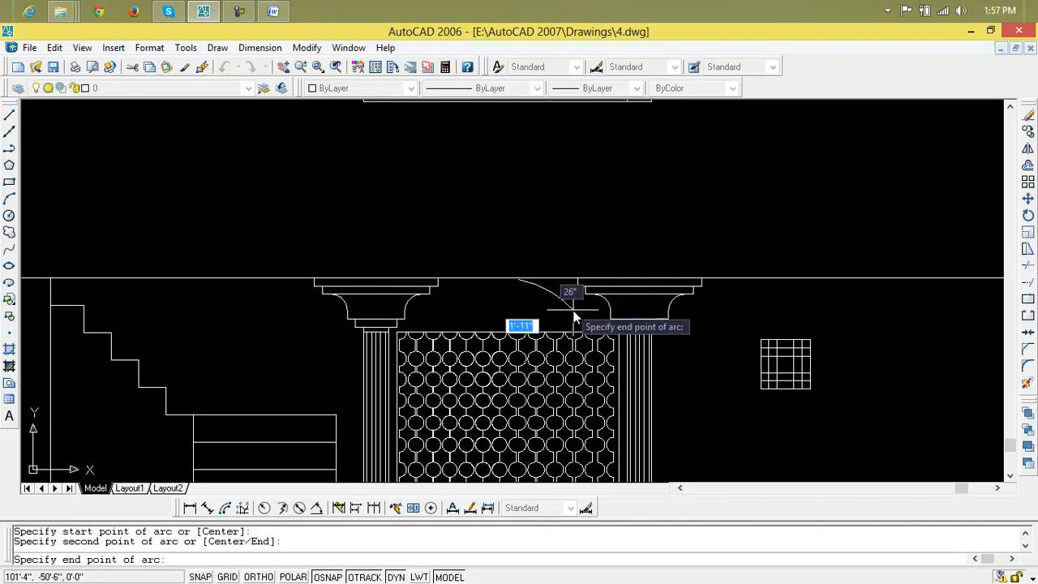
pyautogui.click(622, 333)
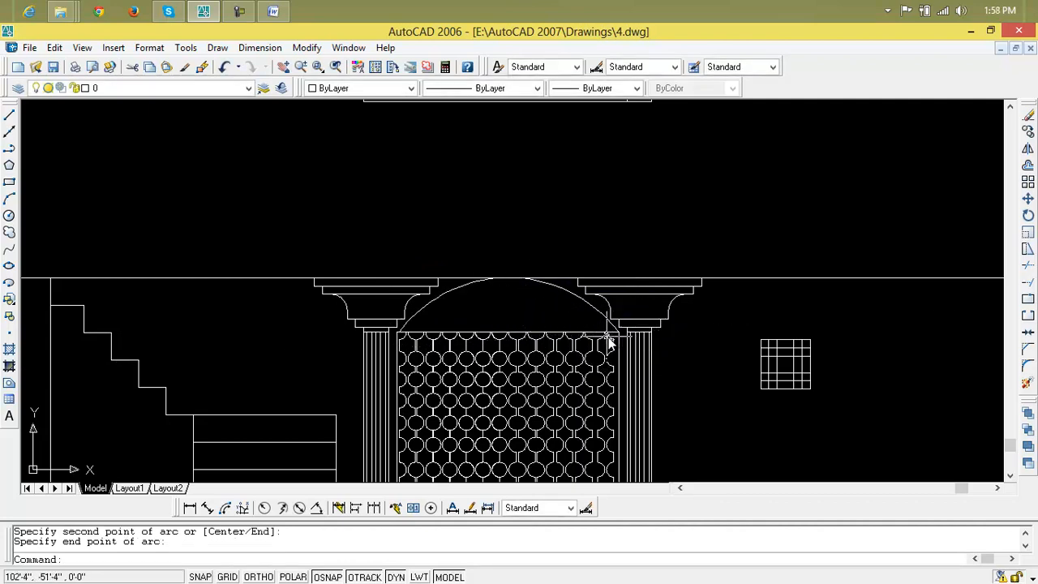
# Step: Try a vertical line from the lattice's top line up to the arch's crown, and erase it
pyautogui.scroll(-2, 568, 337)
pyautogui.scroll(3, 471, 297)
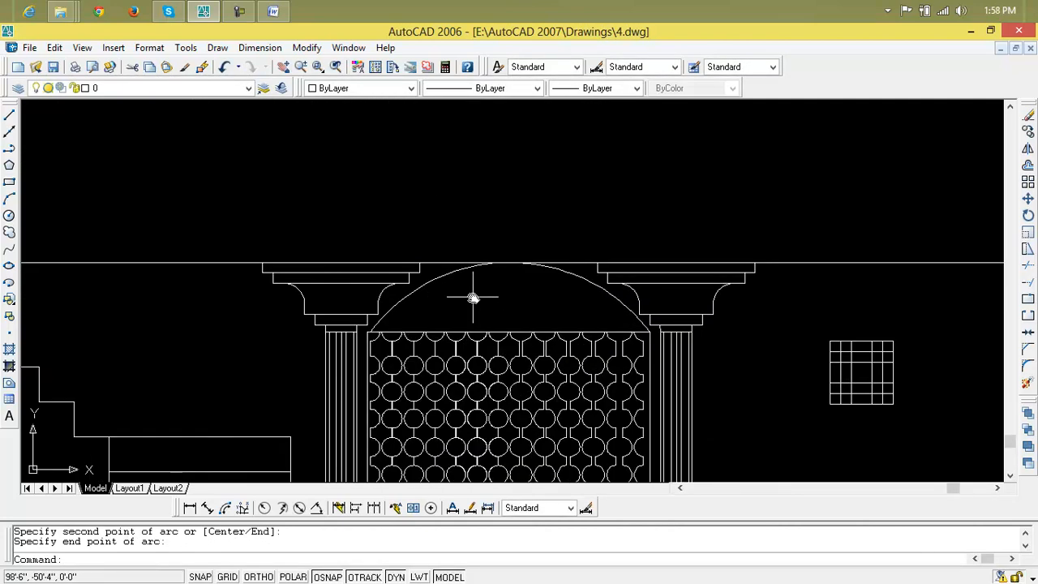
pyautogui.write('l')
pyautogui.press('Return')
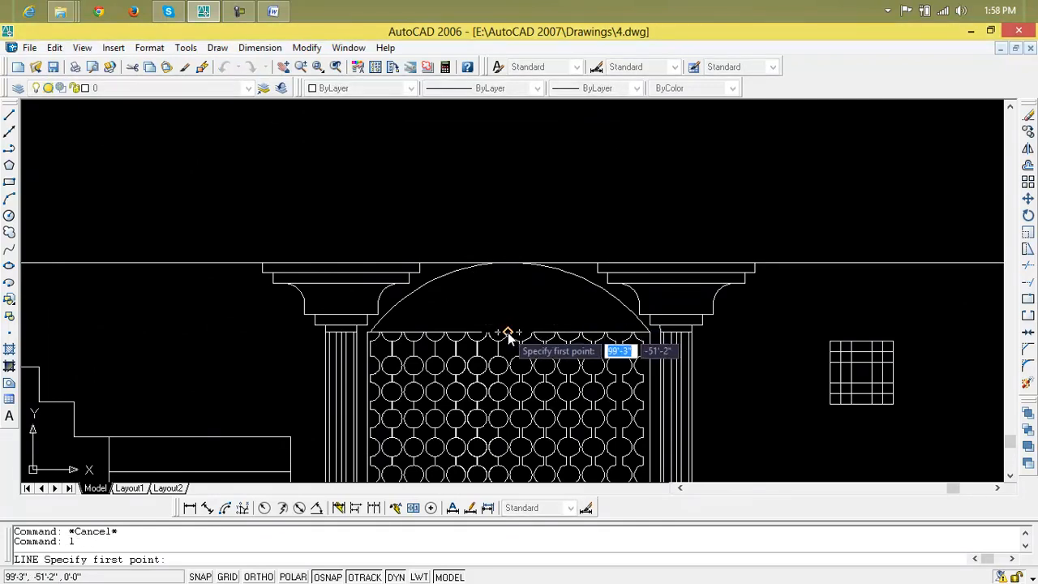
pyautogui.click(505, 332)
pyautogui.click(508, 263)
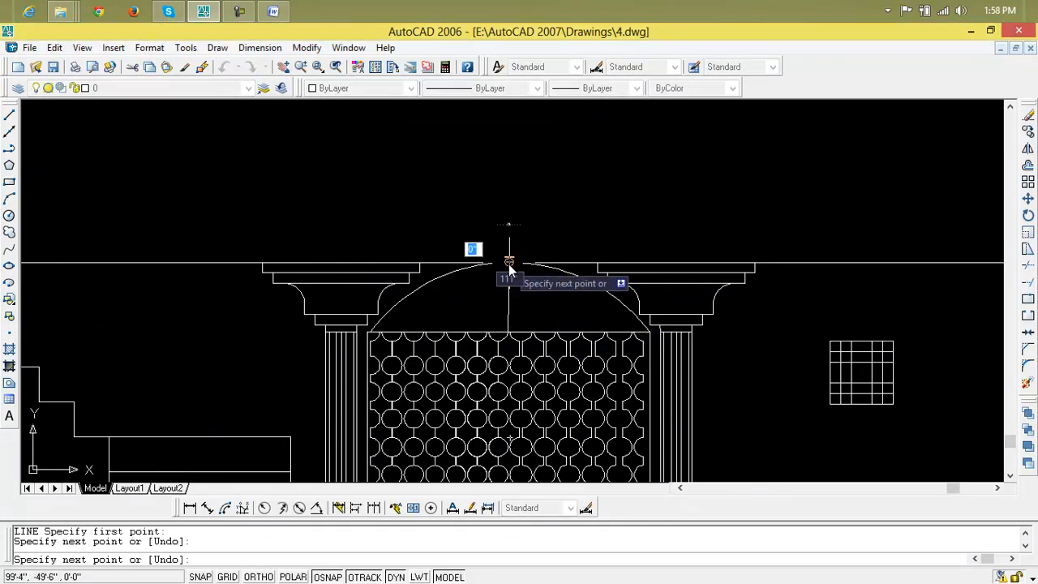
pyautogui.press('Return')
pyautogui.click(509, 297)
pyautogui.press('Delete')
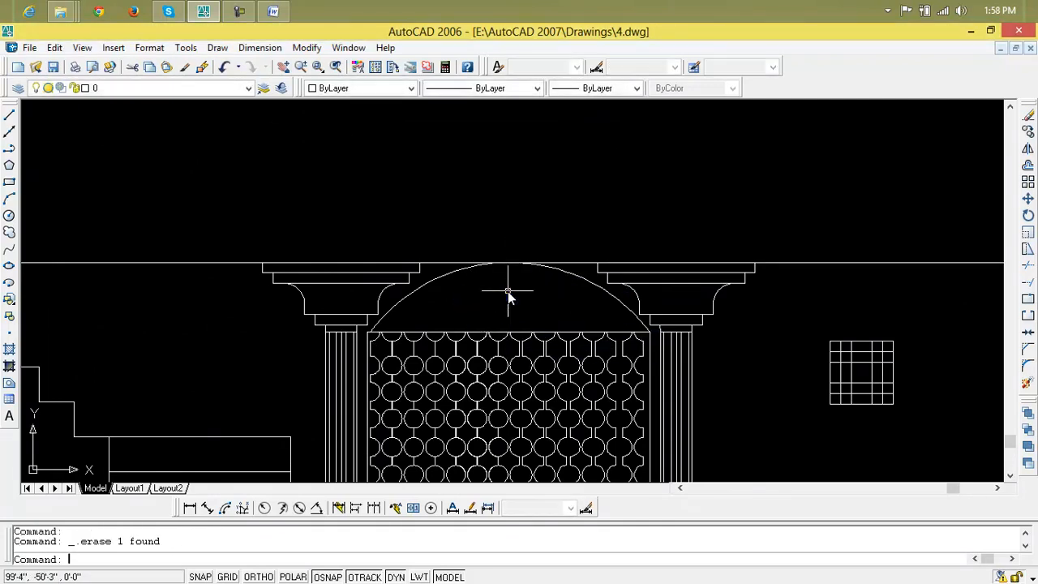
# Step: Draw a vertical centre line from the lattice's top line up to the crown of the arch
pyautogui.write('l')
pyautogui.press('Return')
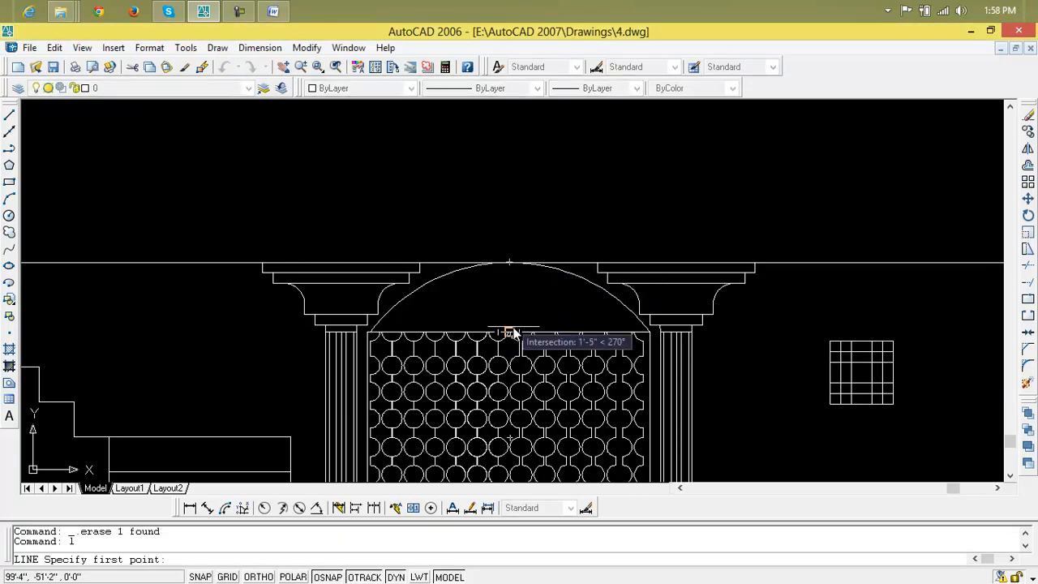
pyautogui.scroll(5, 504, 324)
pyautogui.click(512, 352)
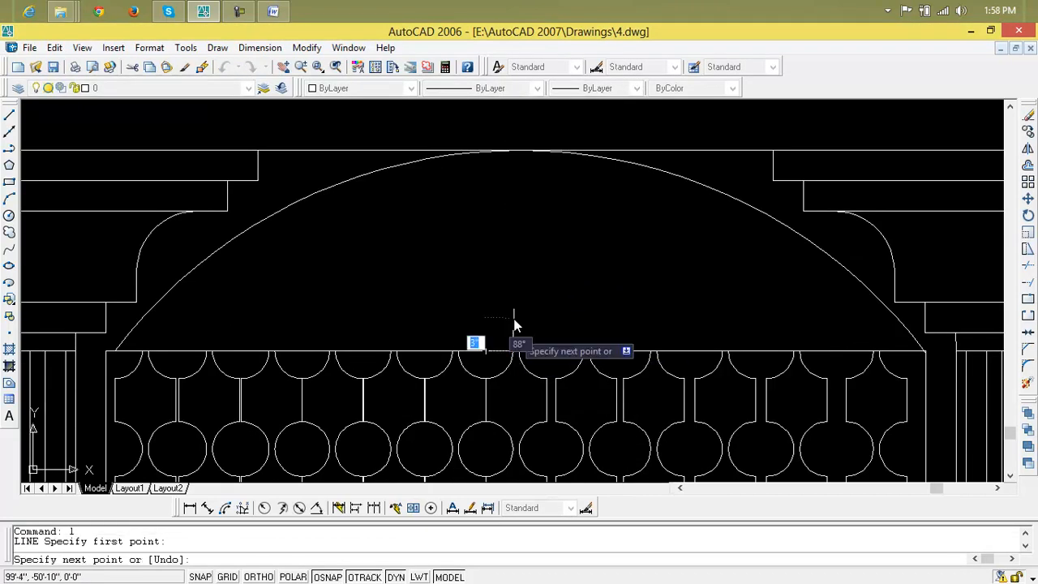
pyautogui.click(514, 153)
pyautogui.press('Return')
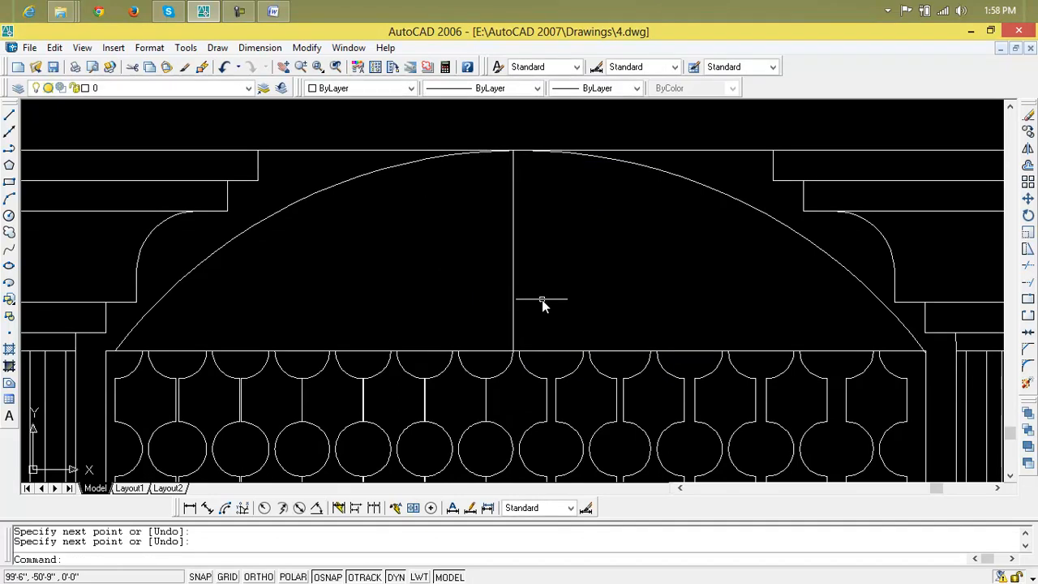
pyautogui.scroll(-5, 540, 290)
pyautogui.moveTo(540, 294); pyautogui.dragTo(522, 305, button='middle')
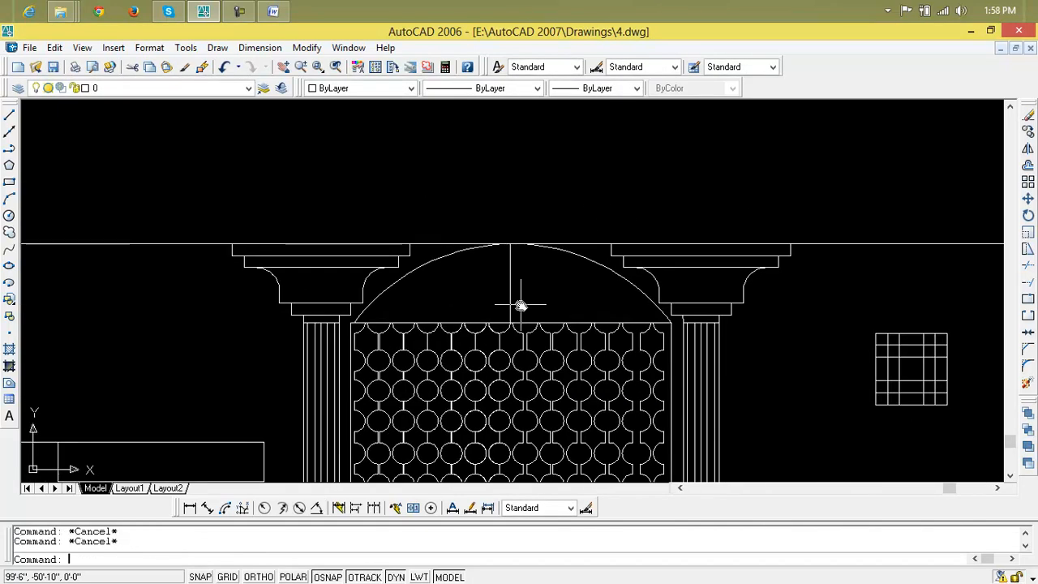
# Step: Offset the arch's vertical centre line 3" to the right
pyautogui.write('o')
pyautogui.press('Return')
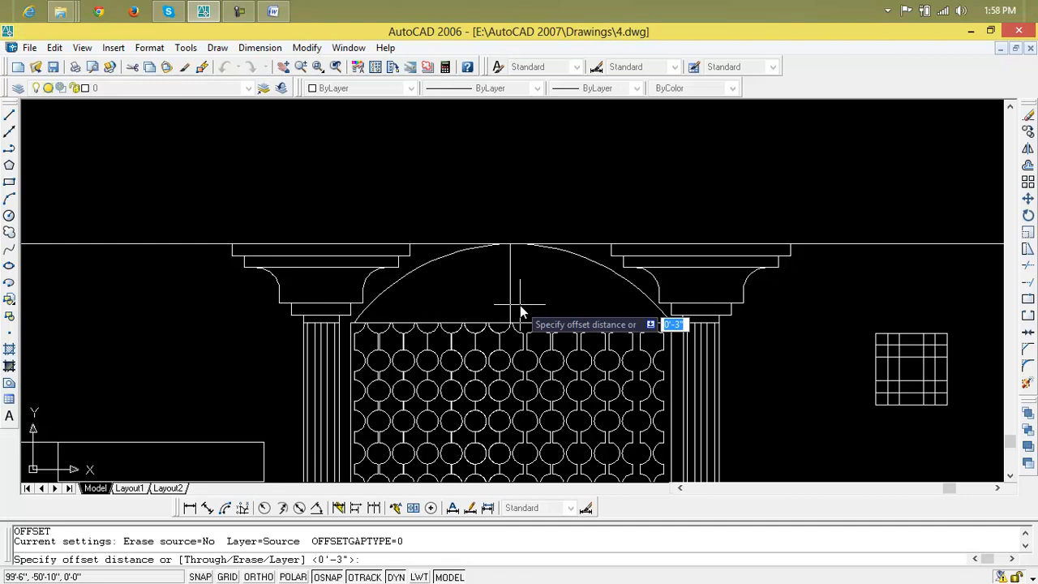
pyautogui.write('3')
pyautogui.press('Return')
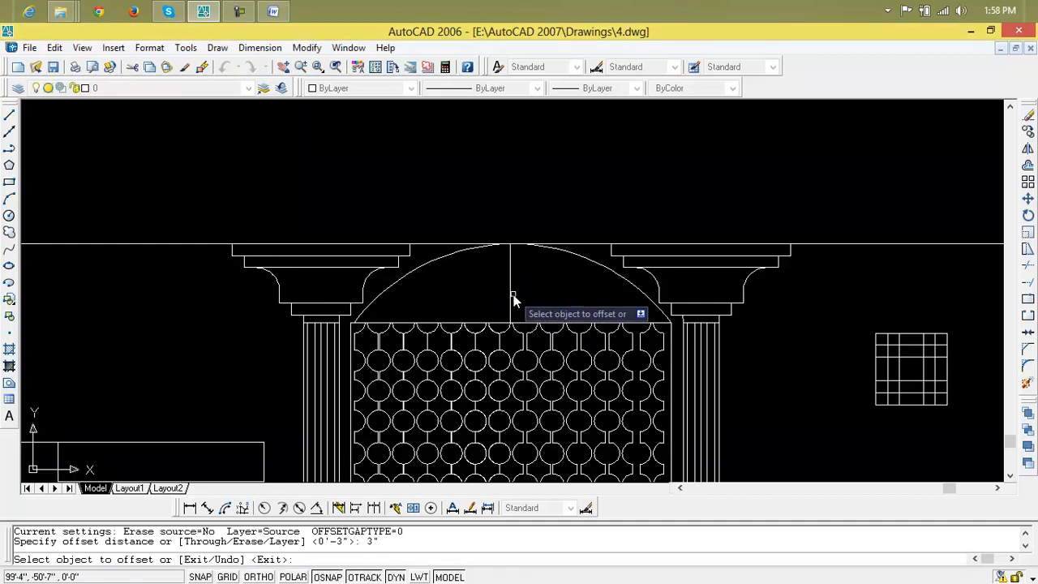
pyautogui.click(511, 300)
pyautogui.click(516, 298)
pyautogui.scroll(2, 514, 300)
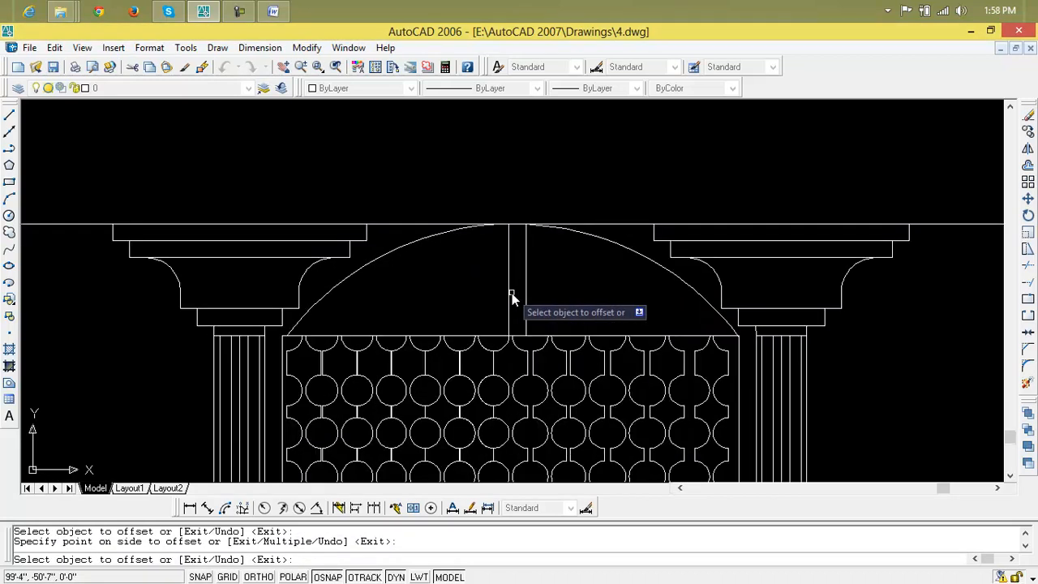
# Step: Offset the vertical lines successively by 3" from the arch's centre line leftward until they reach its left end
pyautogui.click(508, 293)
pyautogui.click(489, 294)
pyautogui.click(491, 296)
pyautogui.click(477, 296)
pyautogui.click(476, 296)
pyautogui.click(454, 297)
pyautogui.click(459, 294)
pyautogui.click(431, 294)
pyautogui.click(439, 295)
pyautogui.click(392, 294)
pyautogui.click(423, 290)
pyautogui.click(390, 290)
pyautogui.click(408, 288)
pyautogui.click(365, 290)
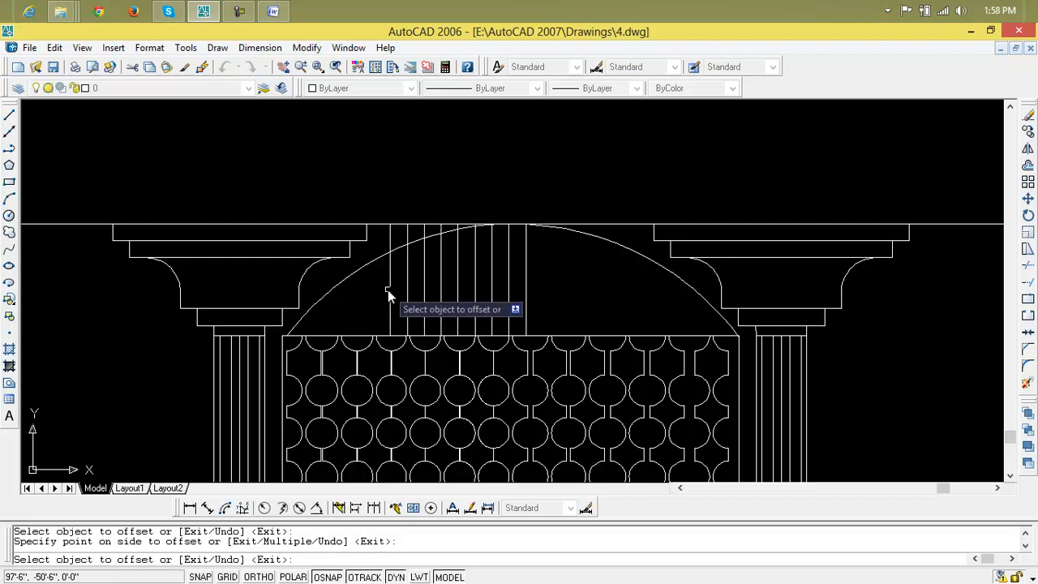
pyautogui.click(388, 291)
pyautogui.click(391, 297)
pyautogui.click(366, 291)
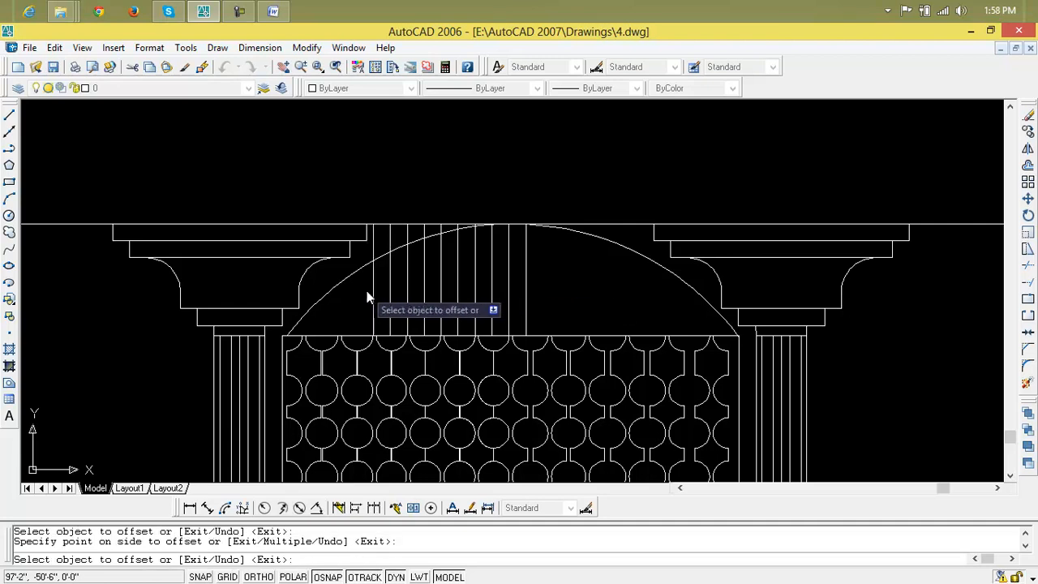
pyautogui.click(374, 290)
pyautogui.click(354, 290)
pyautogui.click(357, 291)
pyautogui.click(348, 292)
pyautogui.click(339, 299)
pyautogui.click(326, 309)
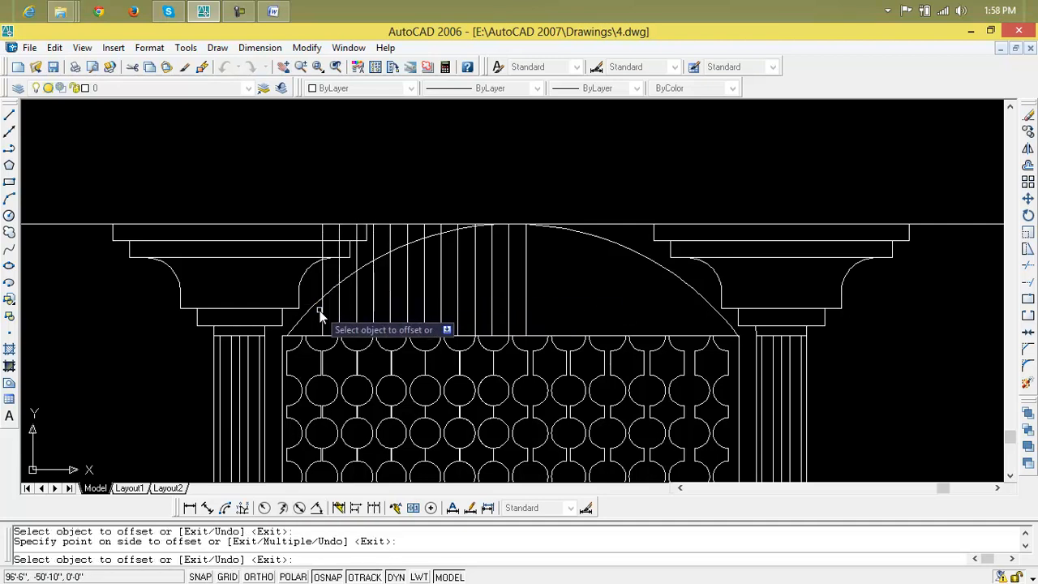
pyautogui.click(323, 316)
pyautogui.click(316, 314)
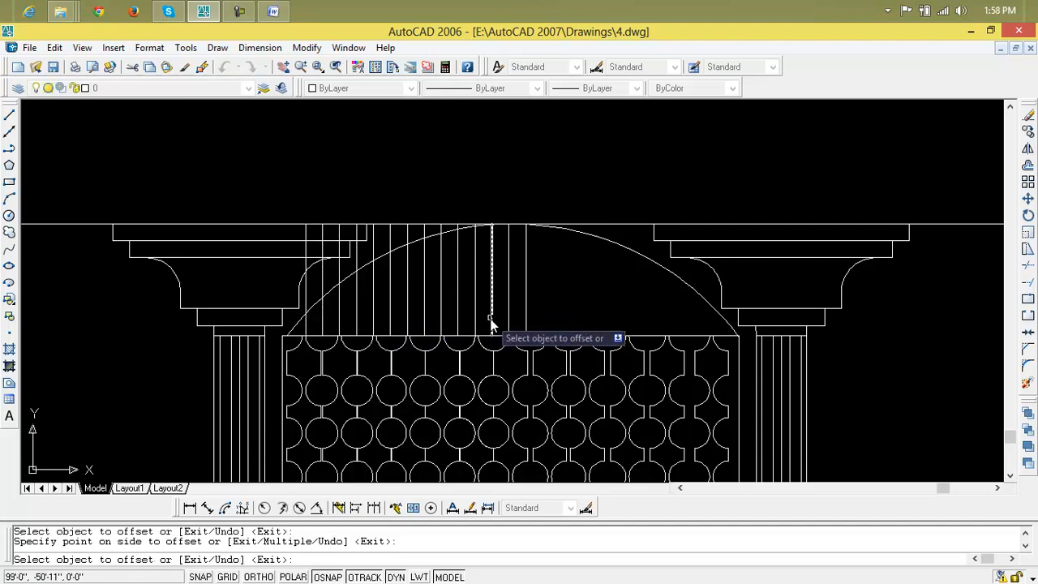
# Step: Repeat the 3" offsets rightward across the arch's right half up to its right end, and finish offsetting
pyautogui.click(525, 316)
pyautogui.click(563, 315)
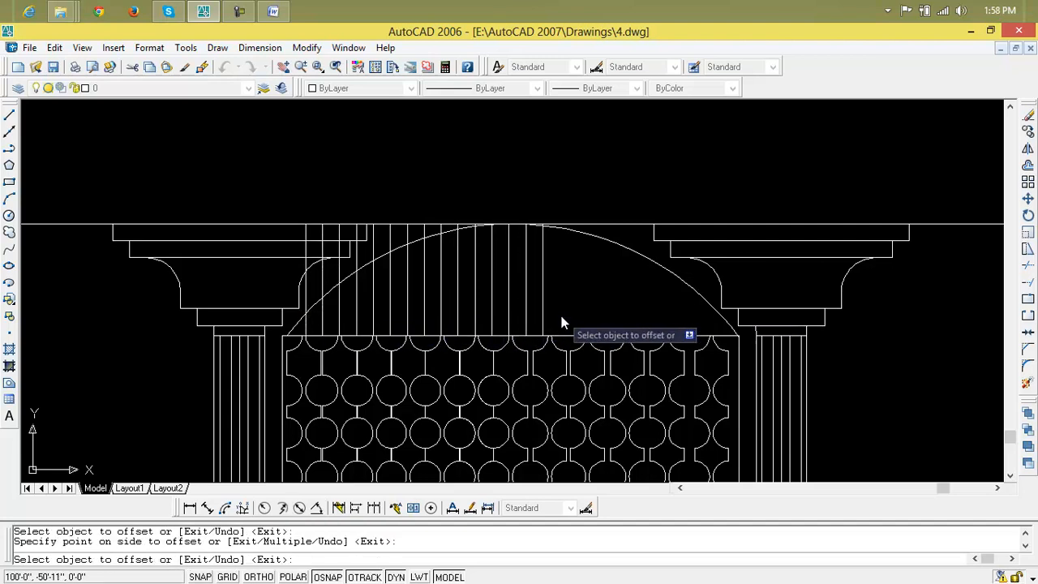
pyautogui.click(542, 313)
pyautogui.click(578, 316)
pyautogui.click(561, 313)
pyautogui.click(601, 318)
pyautogui.click(578, 311)
pyautogui.click(657, 324)
pyautogui.click(596, 312)
pyautogui.click(664, 316)
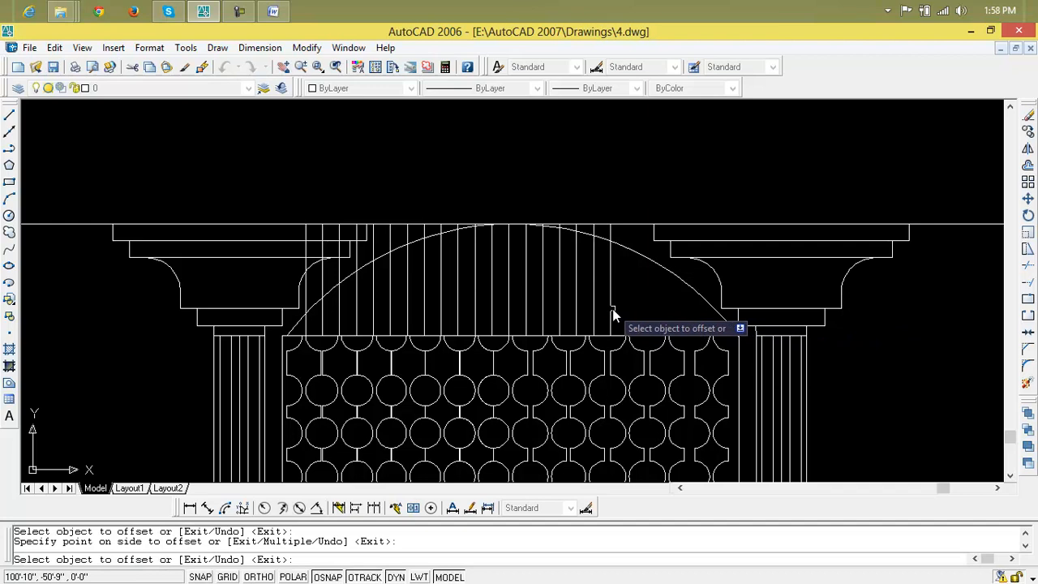
pyautogui.click(612, 314)
pyautogui.click(633, 310)
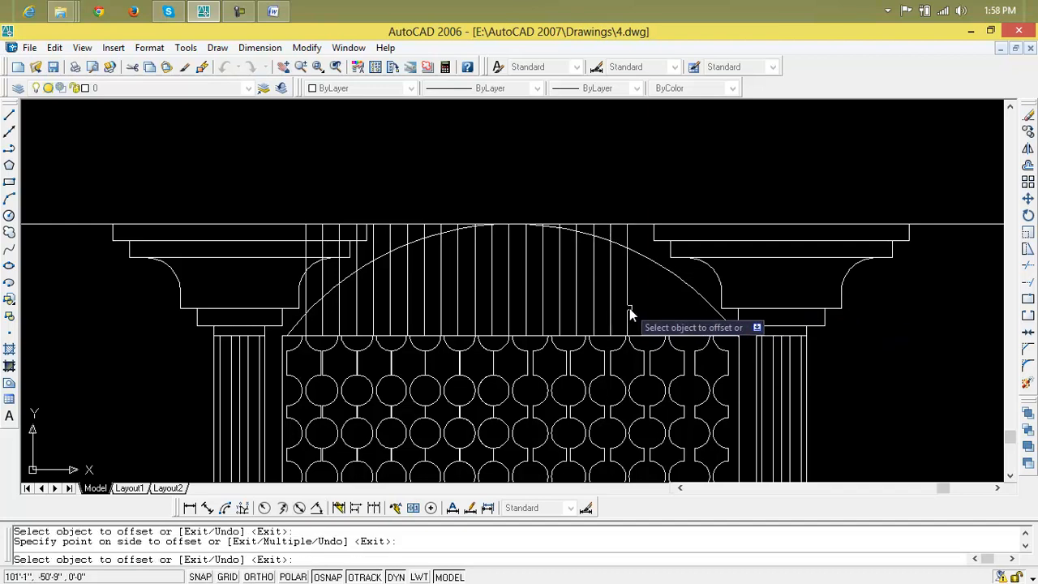
pyautogui.click(629, 312)
pyautogui.click(653, 315)
pyautogui.click(661, 318)
pyautogui.click(675, 322)
pyautogui.click(679, 324)
pyautogui.click(693, 333)
pyautogui.click(696, 325)
pyautogui.click(710, 333)
pyautogui.click(714, 331)
pyautogui.click(726, 338)
pyautogui.press('Escape')
pyautogui.press('Escape')
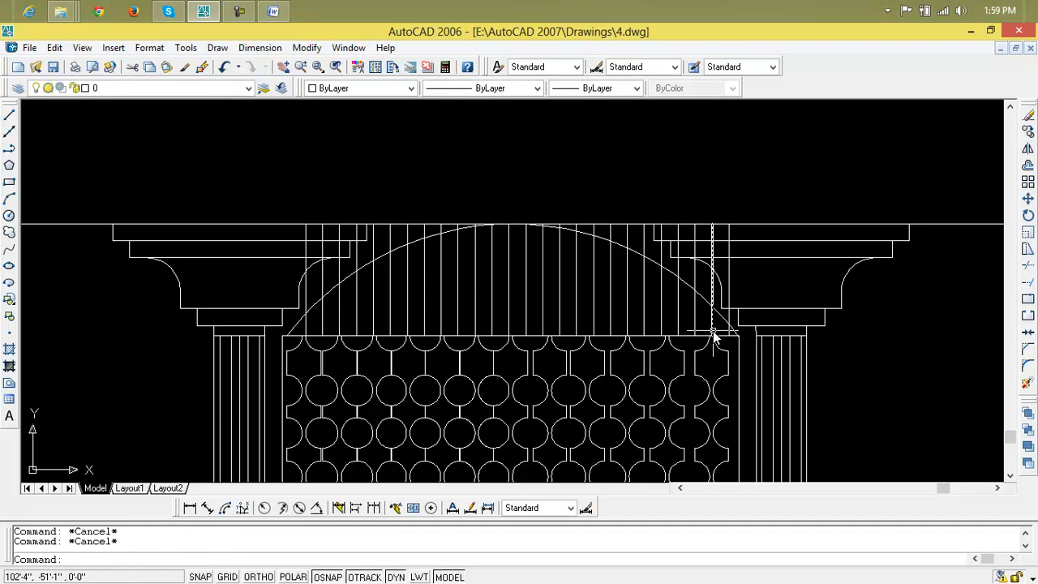
pyautogui.press('Return')
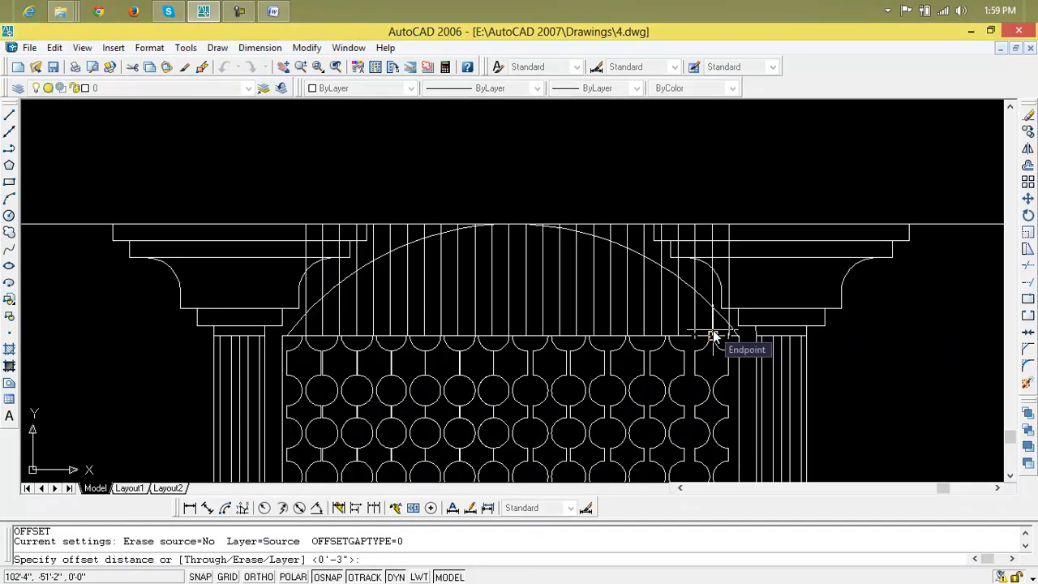
pyautogui.write('2')
pyautogui.press('Return')
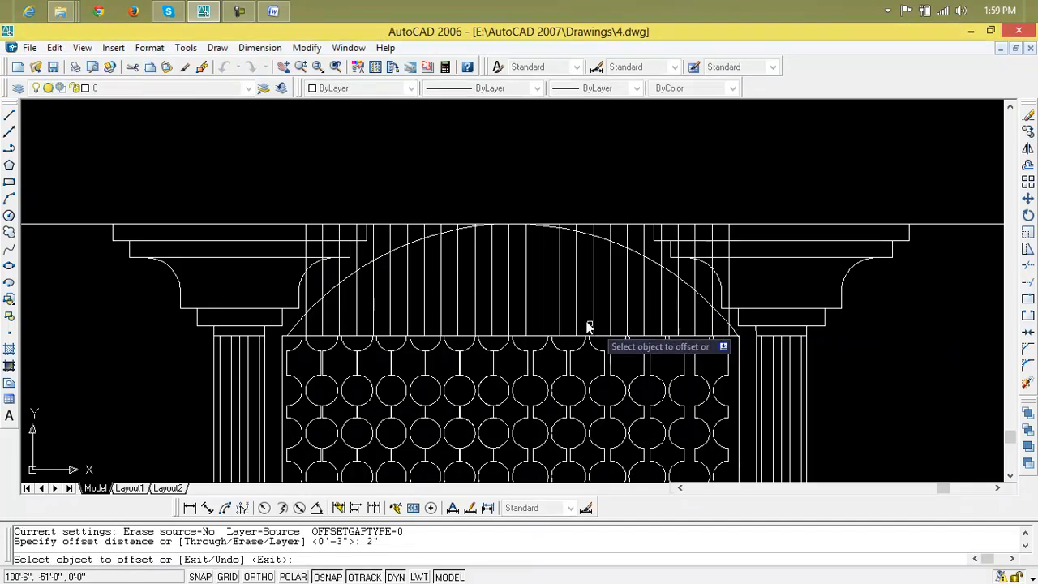
pyautogui.press('Escape')
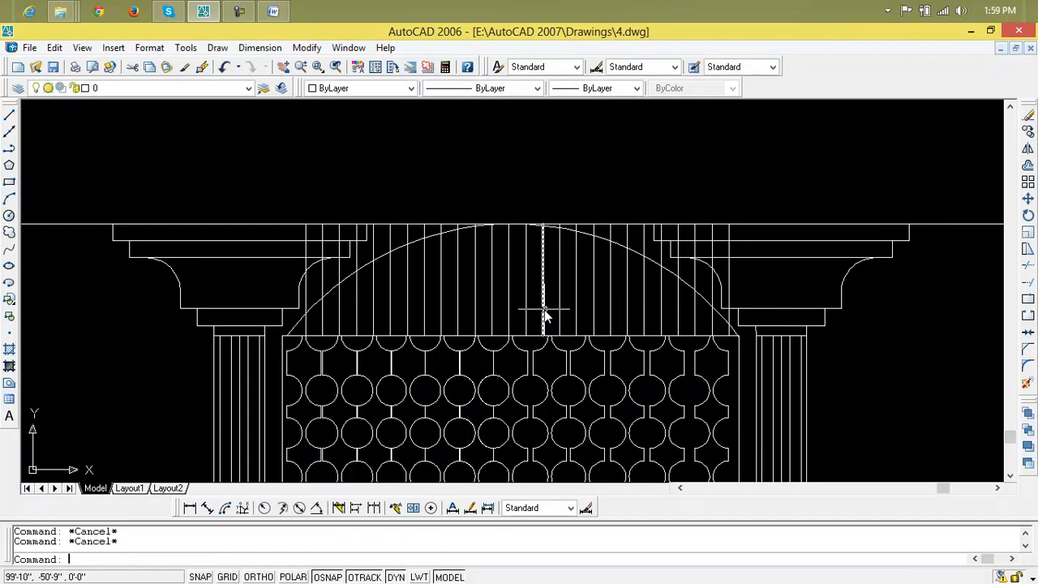
# Step: Offset the vertical lines at the arch's centre and across its left half 1" to the left, pairing each one
pyautogui.write('o')
pyautogui.press('Return')
pyautogui.write('1"')
pyautogui.press('Return')
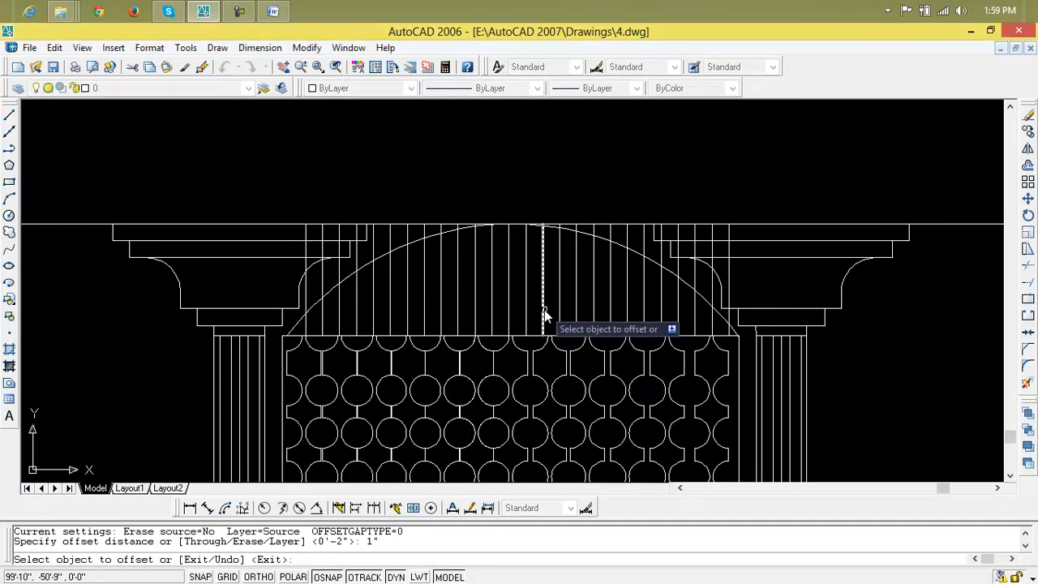
pyautogui.click(528, 314)
pyautogui.click(512, 313)
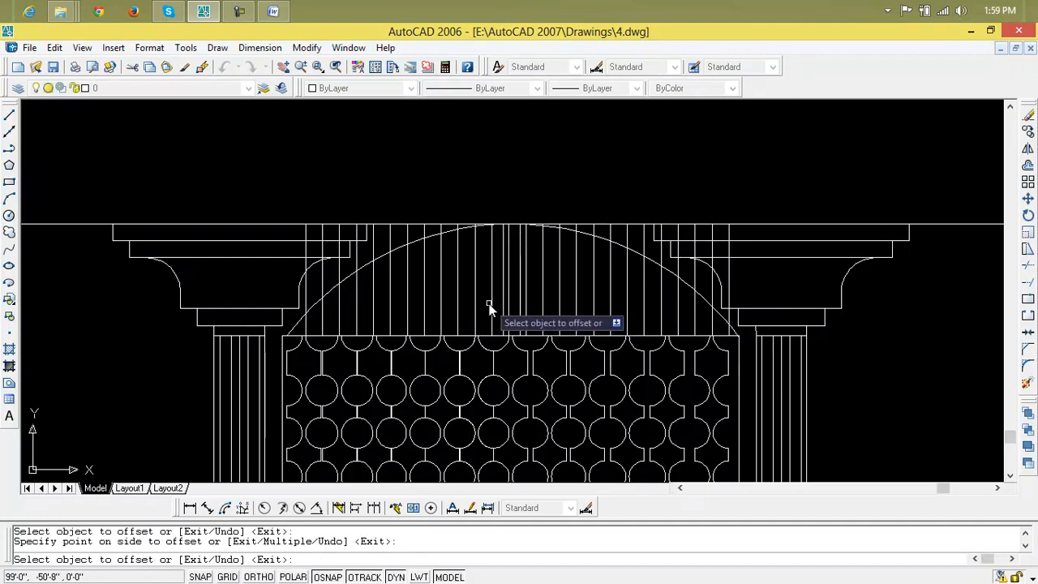
pyautogui.click(491, 307)
pyautogui.click(484, 304)
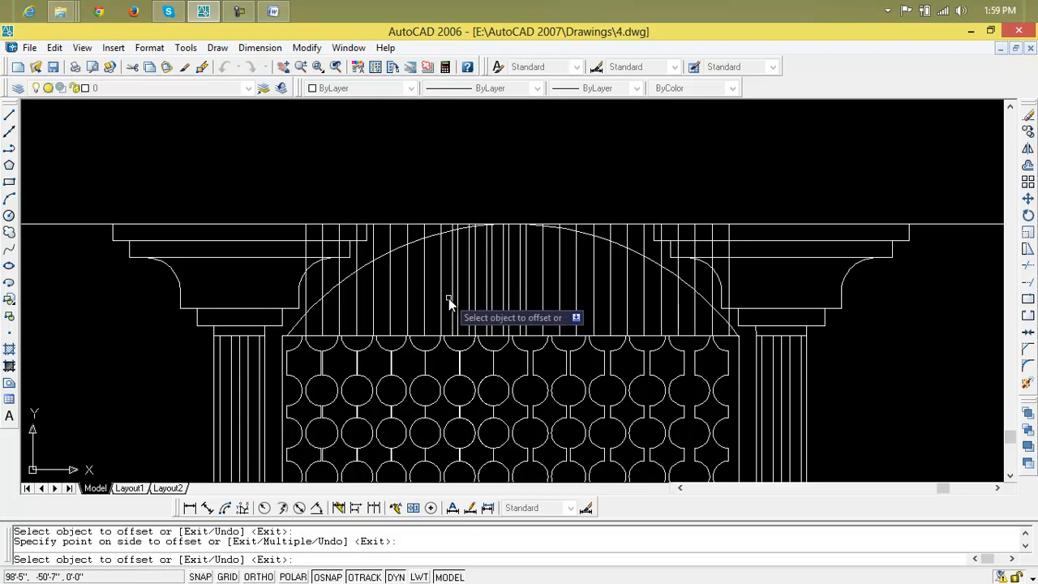
pyautogui.click(441, 302)
pyautogui.click(433, 297)
pyautogui.click(422, 295)
pyautogui.click(409, 298)
pyautogui.click(409, 297)
pyautogui.click(404, 299)
pyautogui.click(392, 300)
pyautogui.click(380, 297)
pyautogui.click(370, 298)
pyautogui.click(361, 299)
pyautogui.click(356, 301)
pyautogui.click(347, 302)
pyautogui.click(340, 304)
pyautogui.click(335, 304)
pyautogui.click(322, 312)
pyautogui.click(313, 310)
pyautogui.click(307, 320)
pyautogui.click(298, 324)
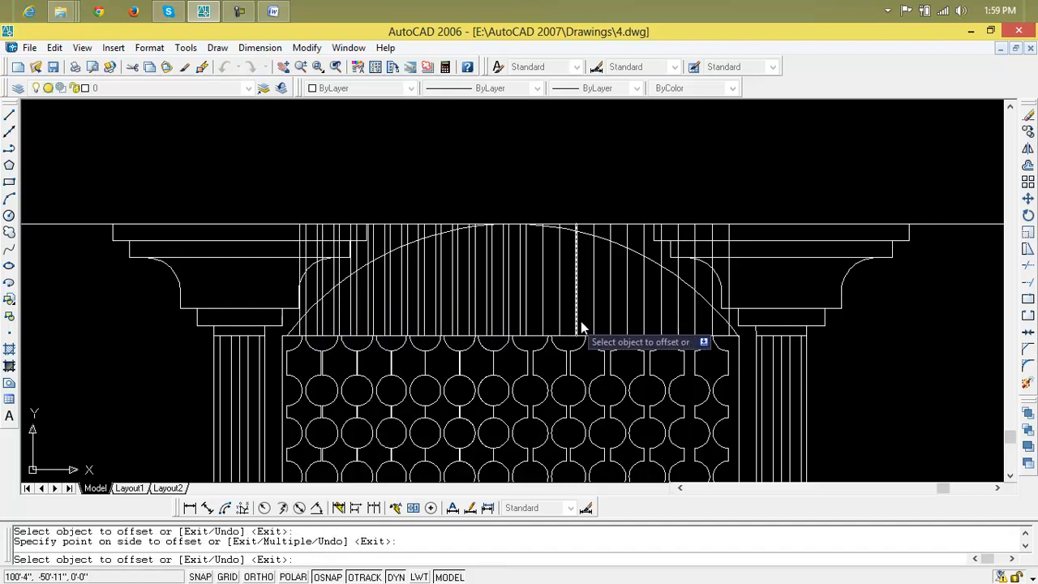
# Step: Pair the remaining vertical lines across the arch's right half with 1" offsets and finish offsetting
pyautogui.click(543, 299)
pyautogui.click(552, 300)
pyautogui.click(559, 300)
pyautogui.click(570, 302)
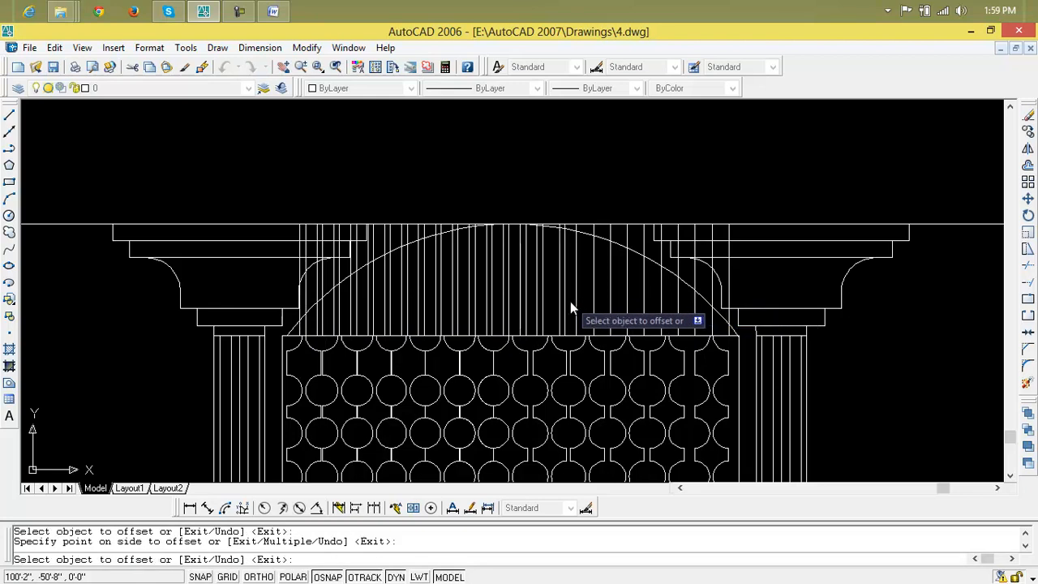
pyautogui.click(578, 301)
pyautogui.click(594, 303)
pyautogui.click(598, 303)
pyautogui.click(613, 305)
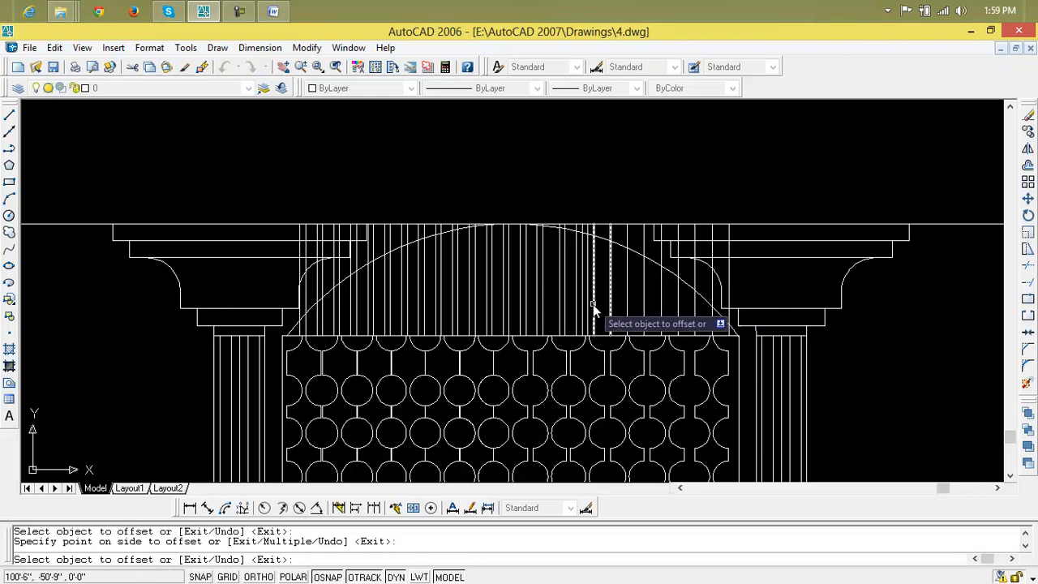
pyautogui.click(598, 303)
pyautogui.click(594, 303)
pyautogui.click(610, 305)
pyautogui.click(611, 306)
pyautogui.click(627, 307)
pyautogui.click(627, 307)
pyautogui.click(645, 307)
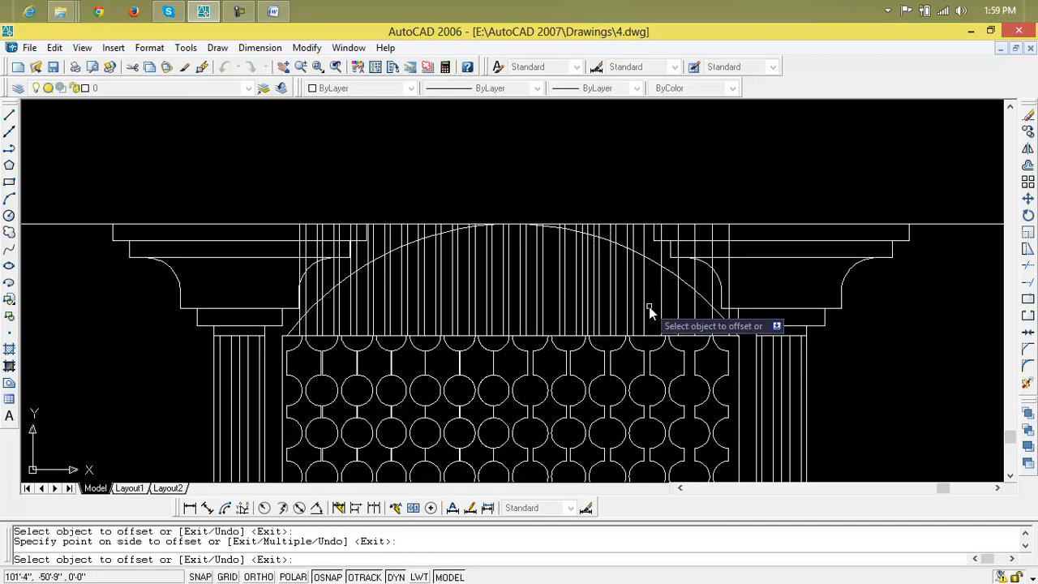
pyautogui.click(644, 308)
pyautogui.click(663, 314)
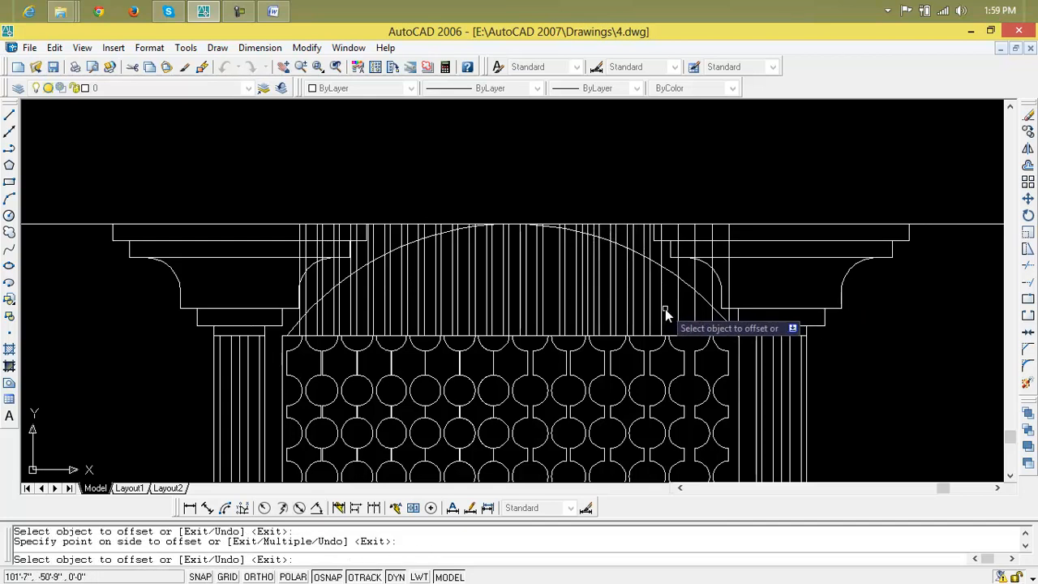
pyautogui.click(662, 309)
pyautogui.click(676, 310)
pyautogui.click(677, 310)
pyautogui.click(692, 311)
pyautogui.click(696, 311)
pyautogui.click(714, 314)
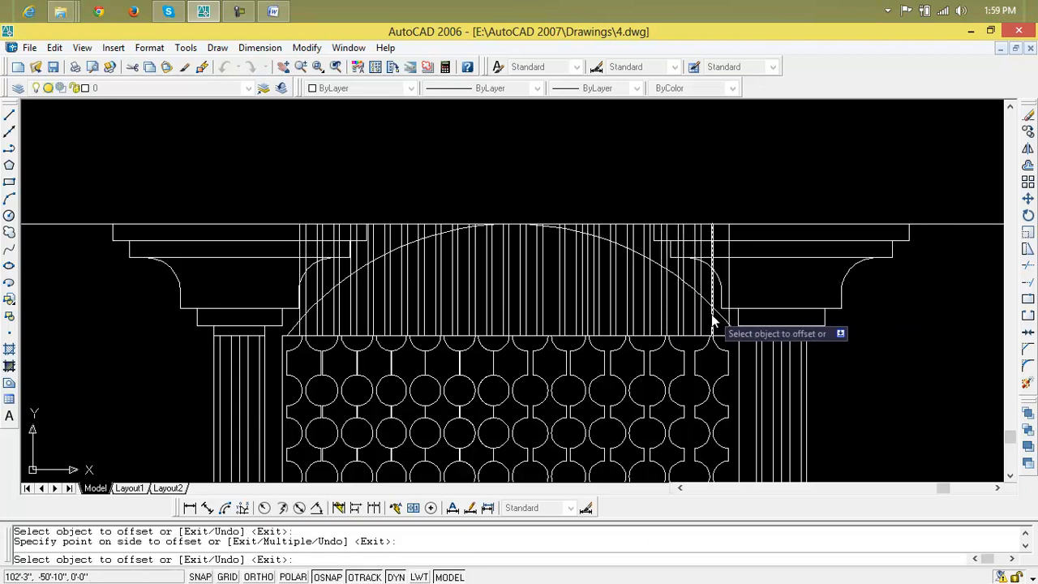
pyautogui.click(715, 318)
pyautogui.click(690, 313)
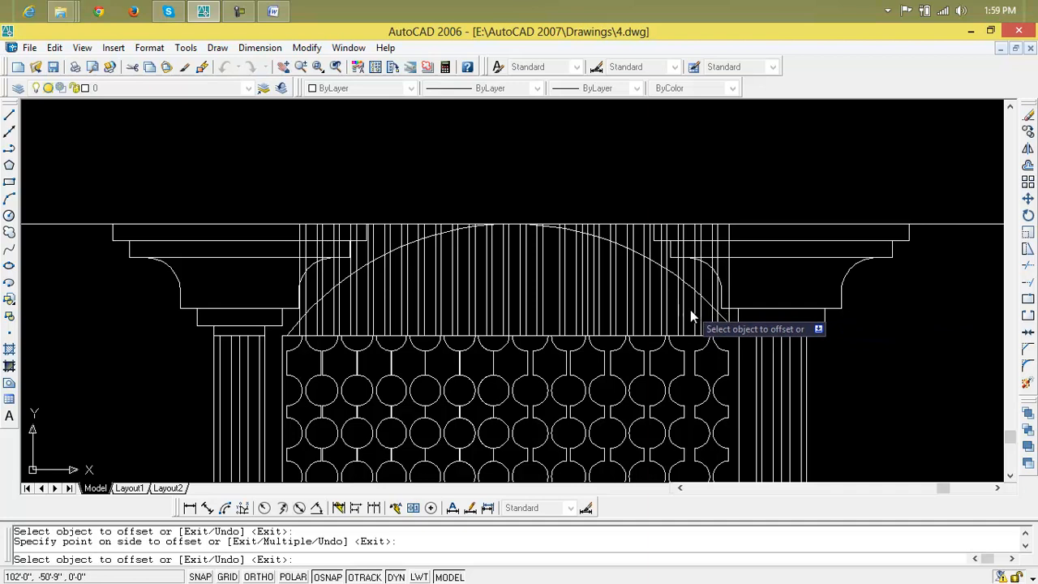
pyautogui.press('Escape')
pyautogui.press('Escape')
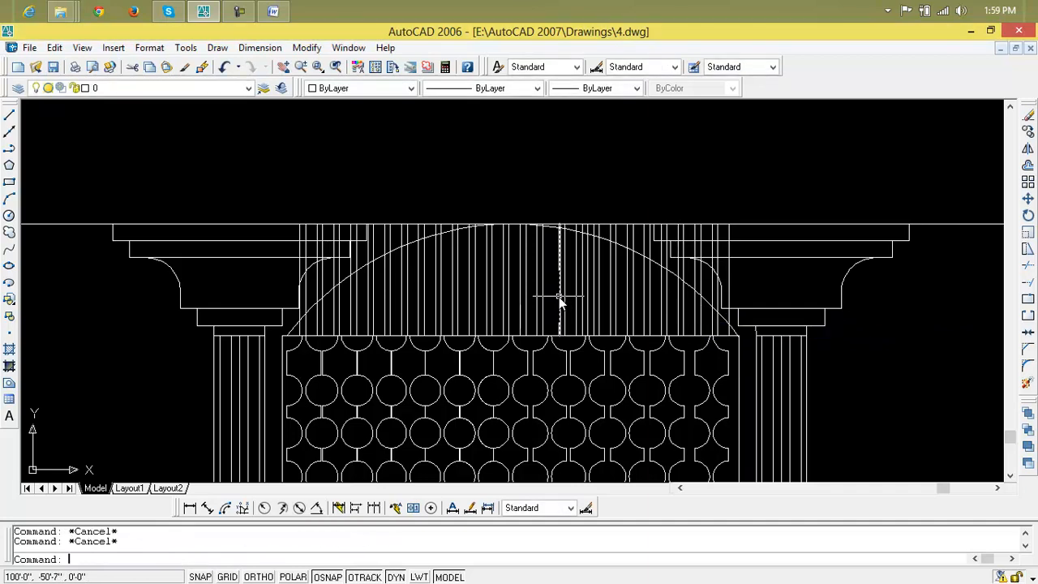
pyautogui.write('tr')
pyautogui.press('Return')
pyautogui.press('Return')
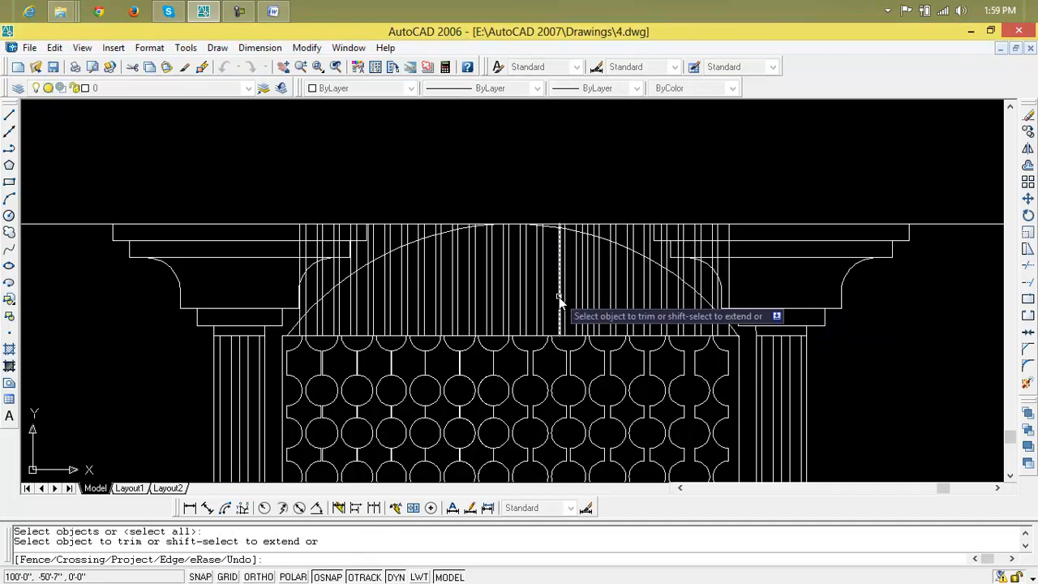
pyautogui.press('Escape')
pyautogui.press('Escape')
# Step: Trim off the vertical lines' ends projecting above the upper part of the arch's left half
pyautogui.write('t')
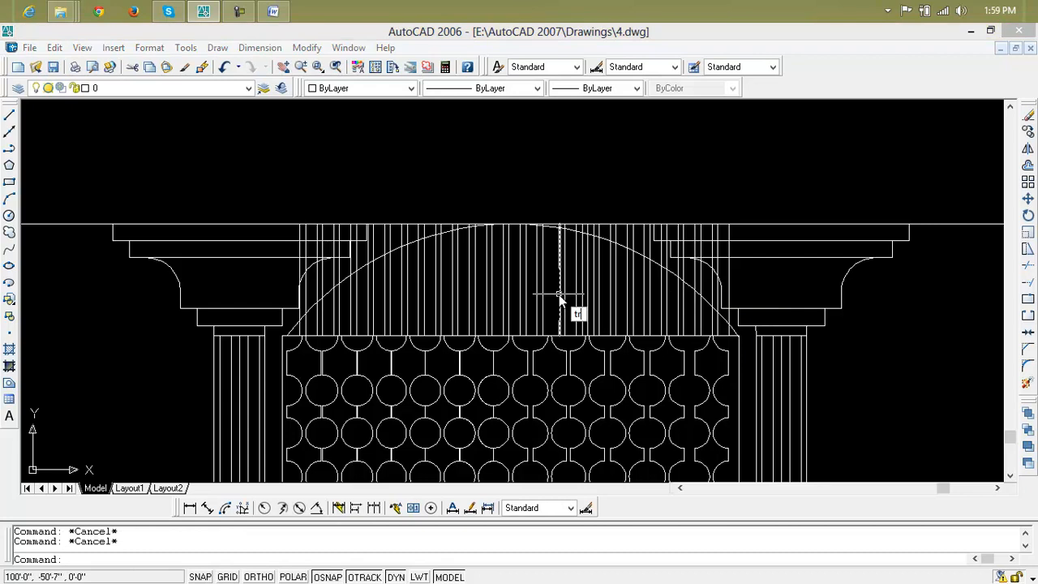
pyautogui.write('r')
pyautogui.press('Return')
pyautogui.press('Return')
pyautogui.scroll(5, 441, 262)
pyautogui.click(471, 164)
pyautogui.click(393, 167)
pyautogui.click(452, 166)
pyautogui.click(360, 176)
# Step: Trim the remaining vertical lines above the arch's left haunch, down to the curve beside the left capital
pyautogui.click(367, 176)
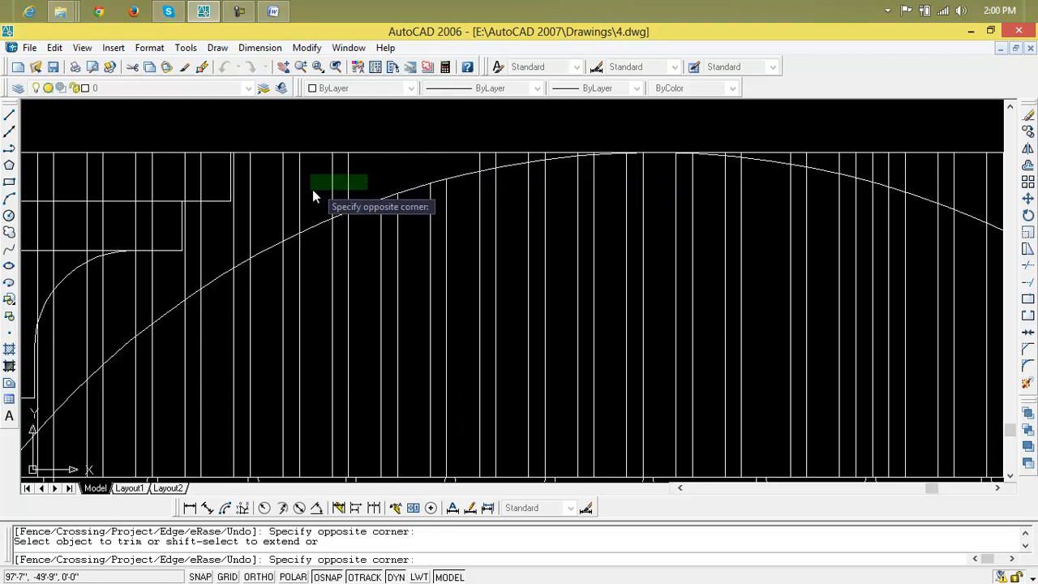
pyautogui.click(244, 208)
pyautogui.click(250, 212)
pyautogui.click(236, 237)
pyautogui.click(267, 229)
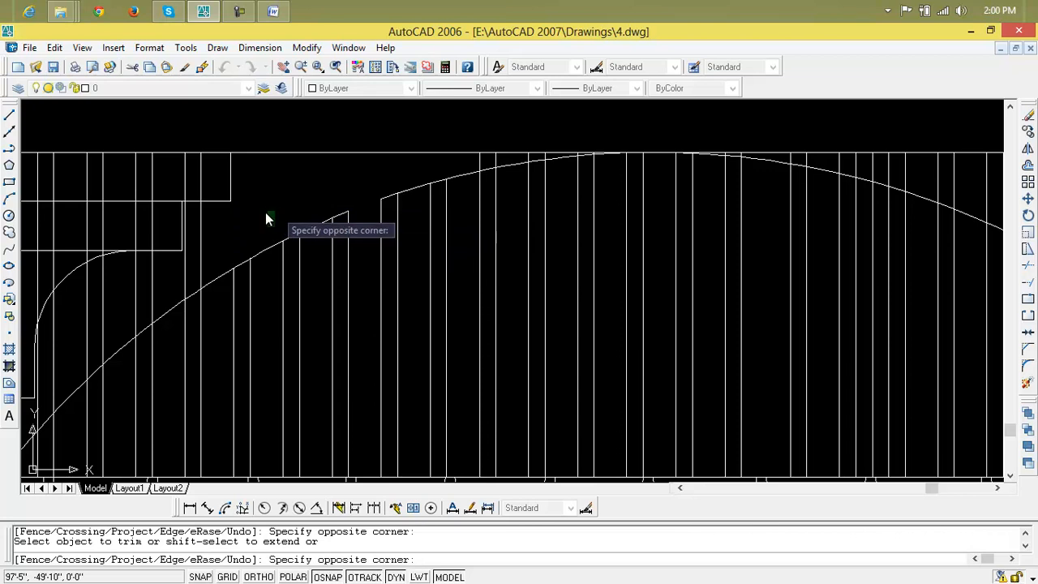
pyautogui.click(184, 252)
pyautogui.scroll(-2, 188, 245)
pyautogui.moveTo(192, 242); pyautogui.dragTo(254, 183, button='middle')
pyautogui.click(247, 189)
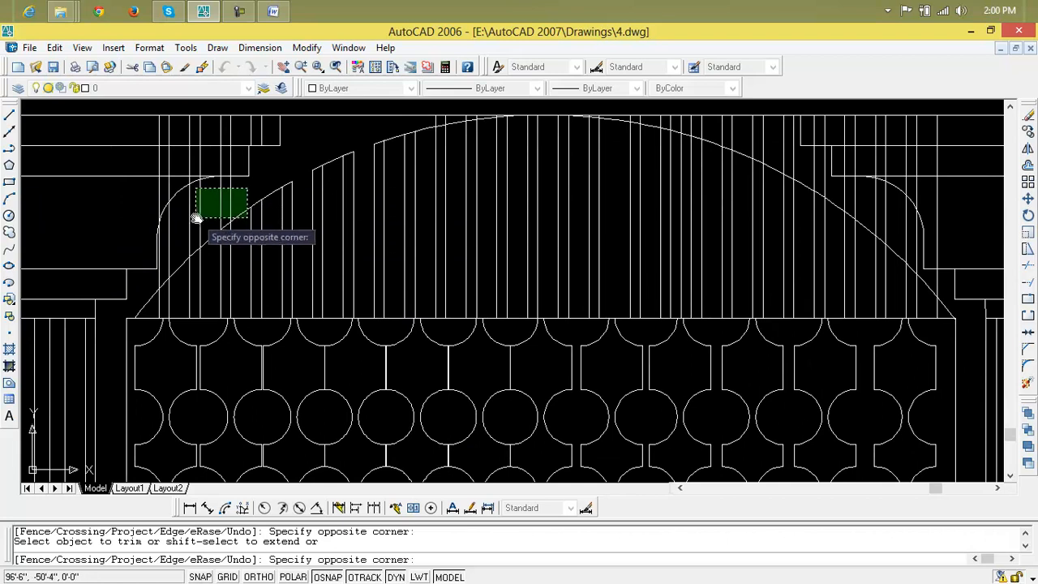
pyautogui.click(199, 209)
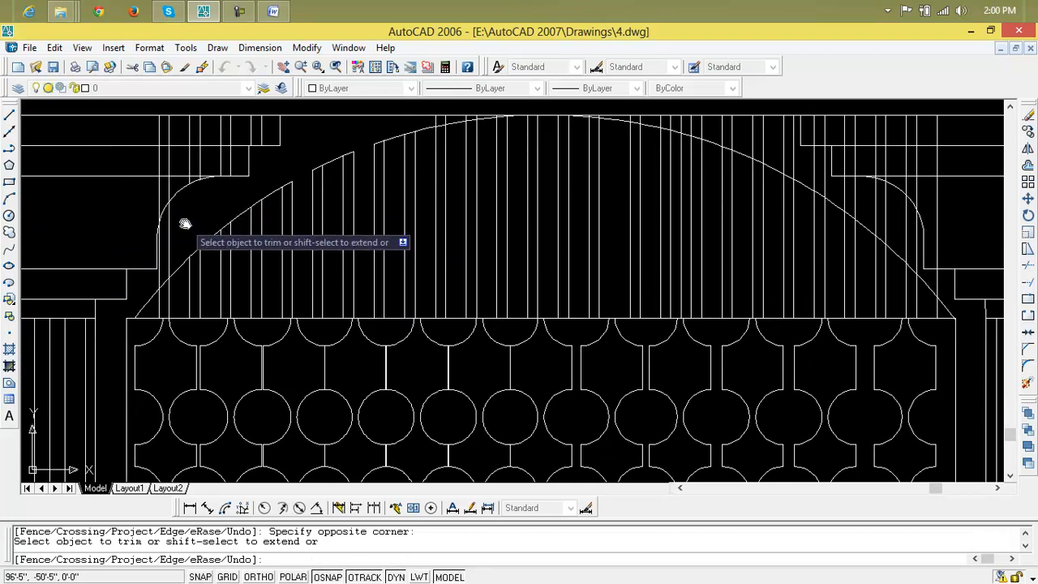
pyautogui.click(183, 228)
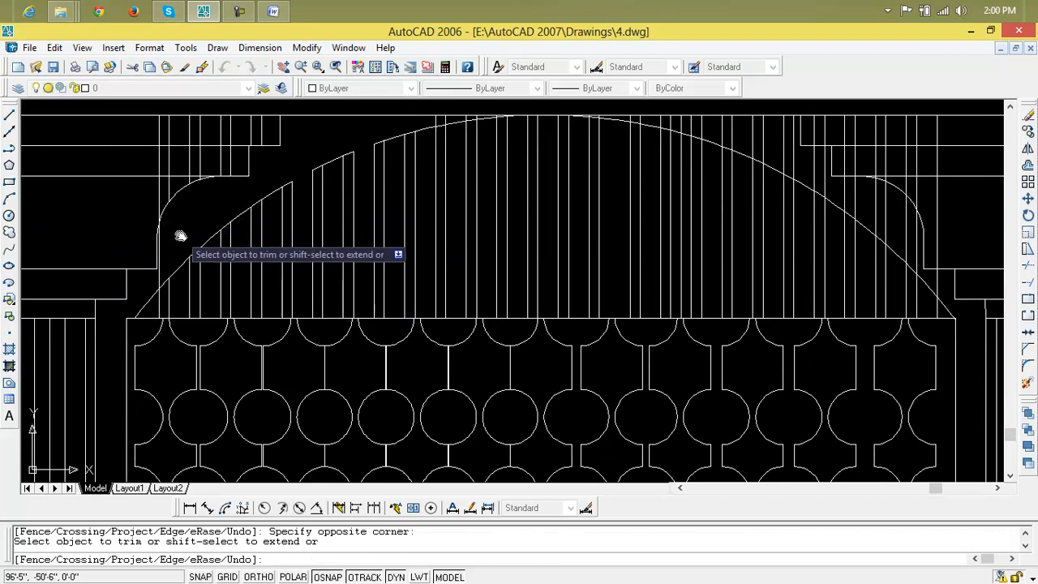
pyautogui.scroll(-2, 195, 232)
pyautogui.scroll(4, 241, 220)
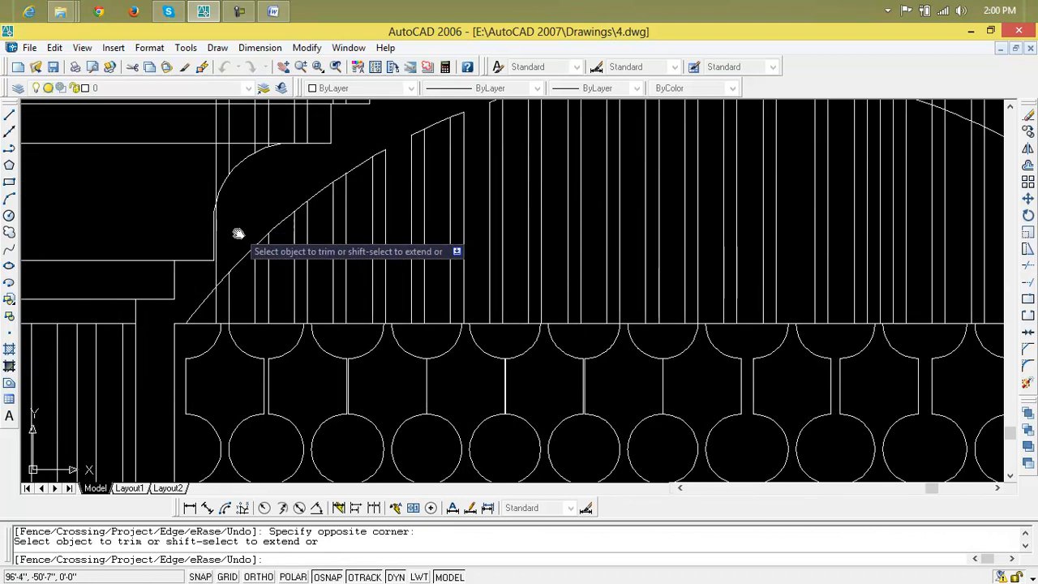
pyautogui.scroll(3, 237, 231)
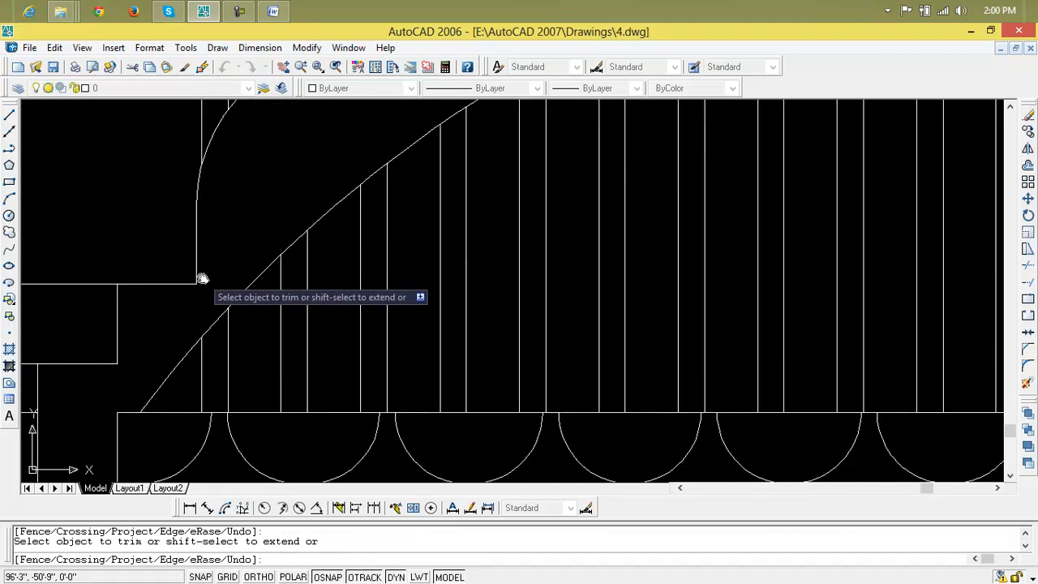
# Step: Trim the short bar tips between the arch and the top horizontal line, left of the crown
pyautogui.scroll(-5, 202, 278)
pyautogui.scroll(3, 343, 259)
pyautogui.moveTo(322, 195); pyautogui.dragTo(287, 364, button='middle')
pyautogui.scroll(4, 287, 328)
pyautogui.click(283, 323)
pyautogui.click(214, 316)
pyautogui.scroll(-3, 319, 344)
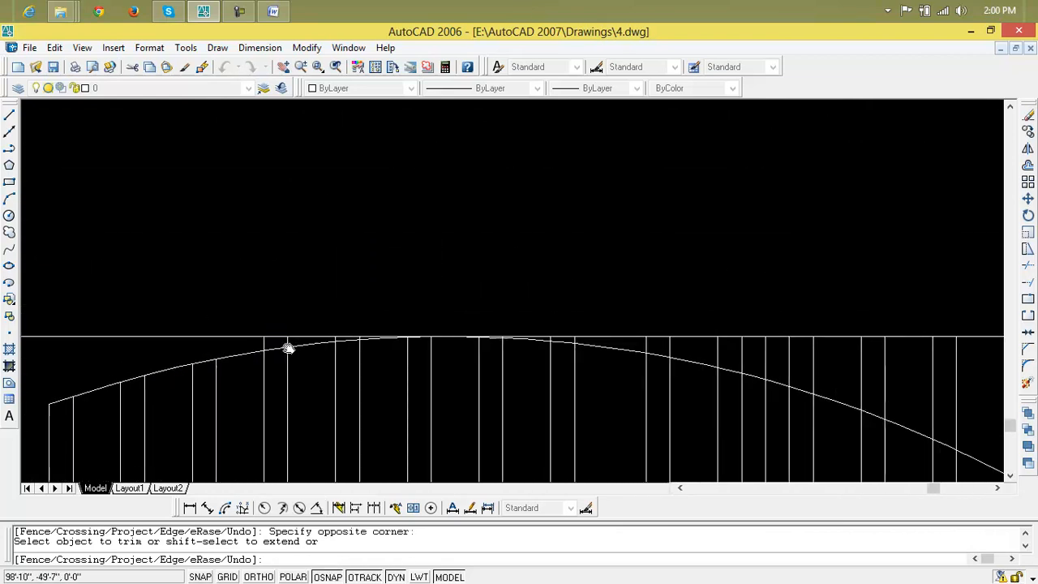
pyautogui.scroll(5, 290, 348)
pyautogui.click(289, 335)
pyautogui.click(199, 339)
# Step: Trim the tips of the bar pair closest to the crown on the arch's left side
pyautogui.scroll(-2, 297, 344)
pyautogui.scroll(4, 335, 343)
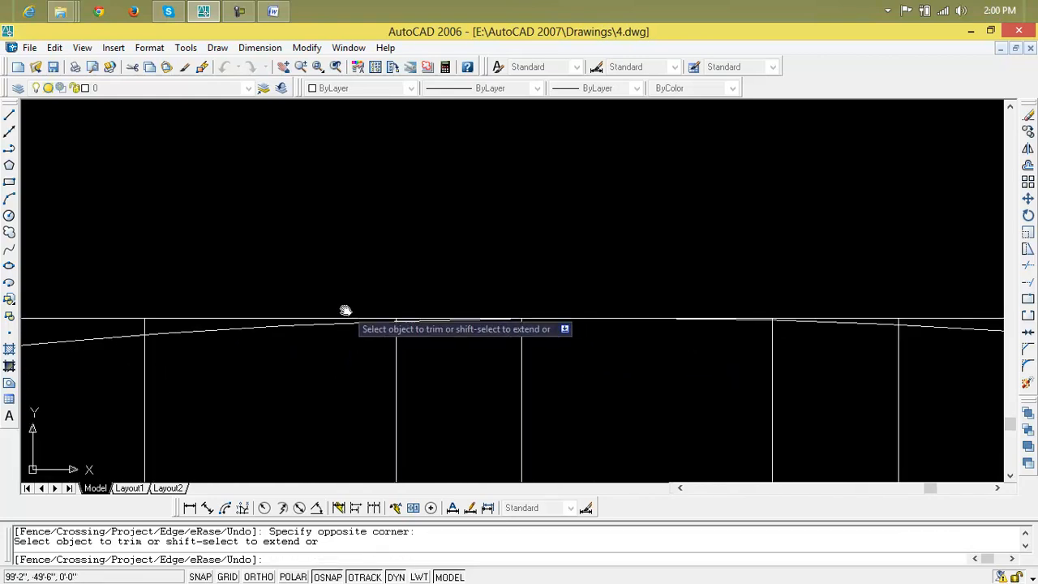
pyautogui.moveTo(325, 330); pyautogui.dragTo(735, 330, button='middle')
pyautogui.scroll(3, 540, 331)
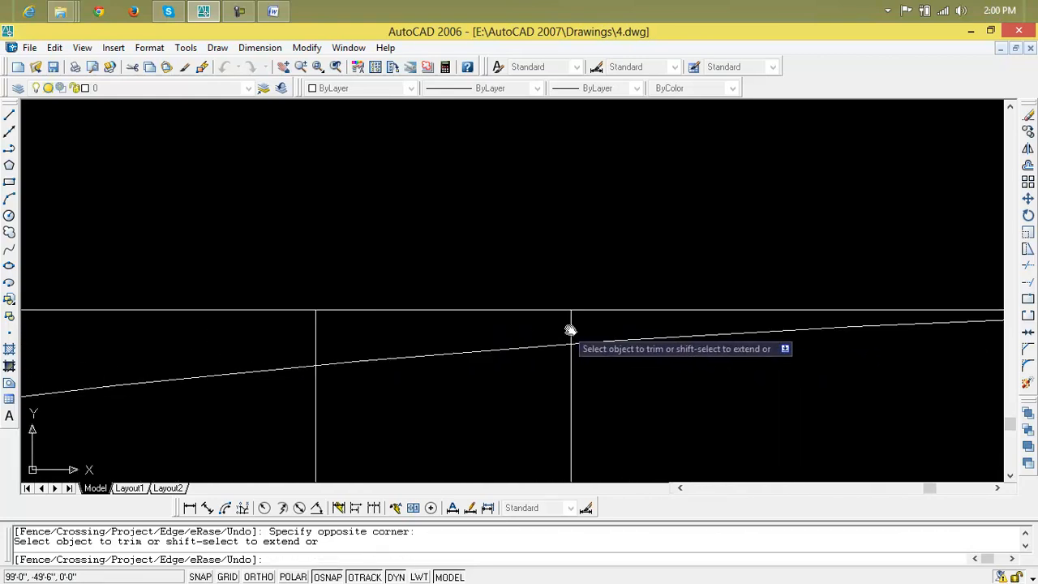
pyautogui.click(581, 323)
pyautogui.click(195, 332)
pyautogui.scroll(-6, 678, 365)
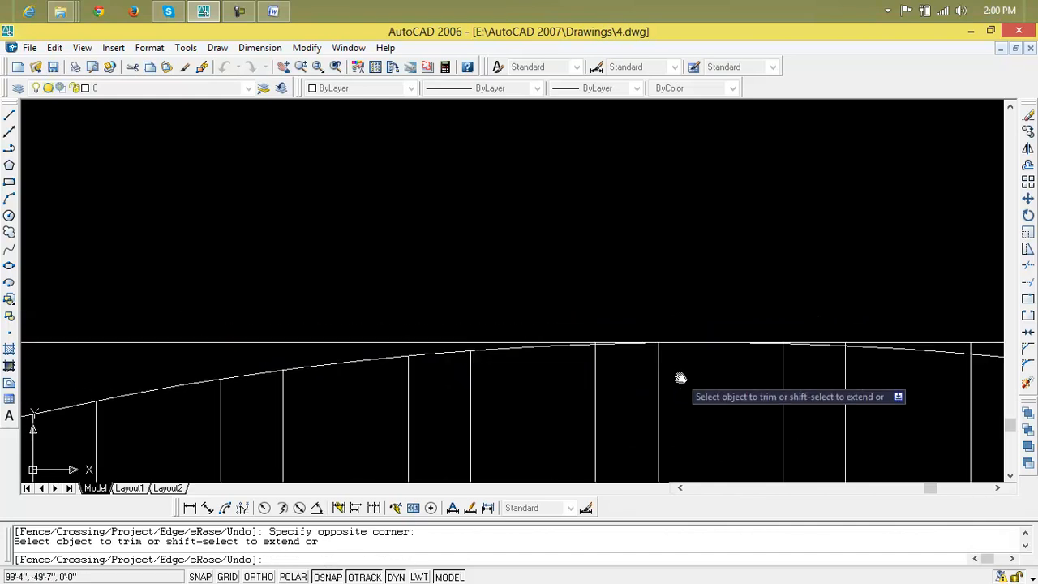
# Step: Trim the bar pair projecting above the arch just right of the crown
pyautogui.moveTo(648, 373); pyautogui.dragTo(517, 376, button='middle')
pyautogui.moveTo(602, 378); pyautogui.dragTo(310, 383, button='middle')
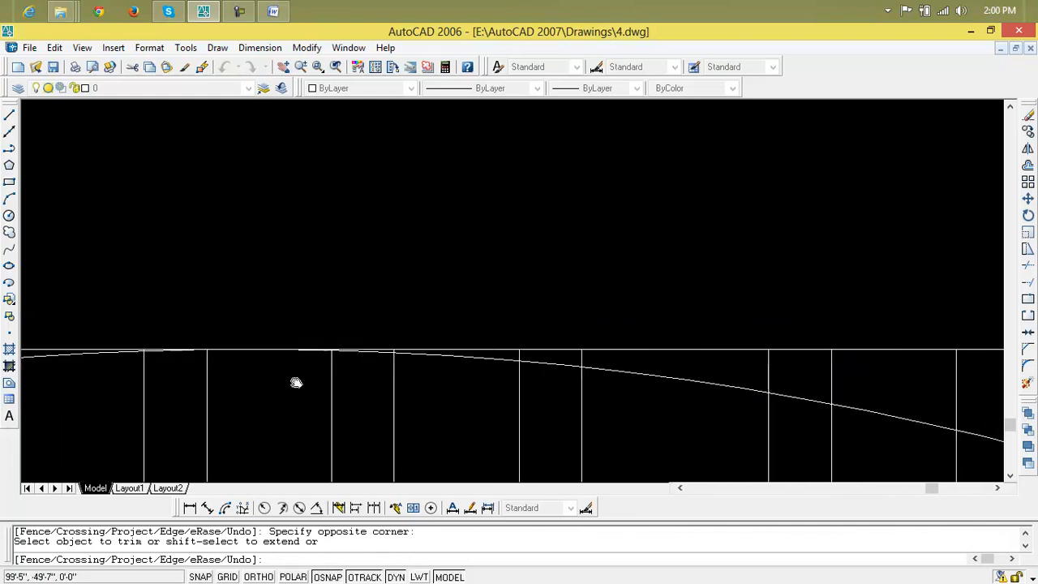
pyautogui.scroll(3, 435, 376)
pyautogui.click(742, 347)
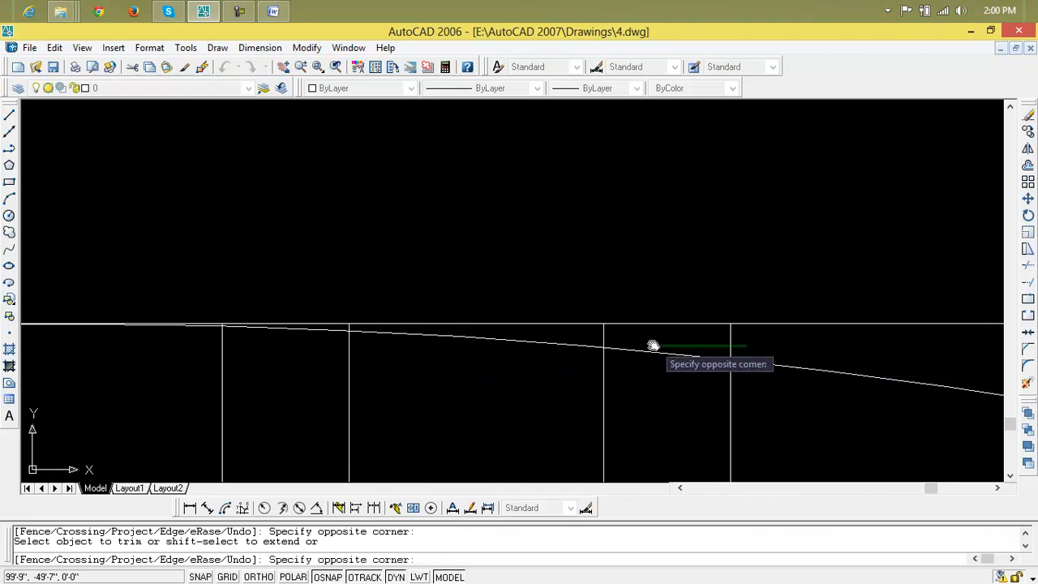
pyautogui.click(592, 338)
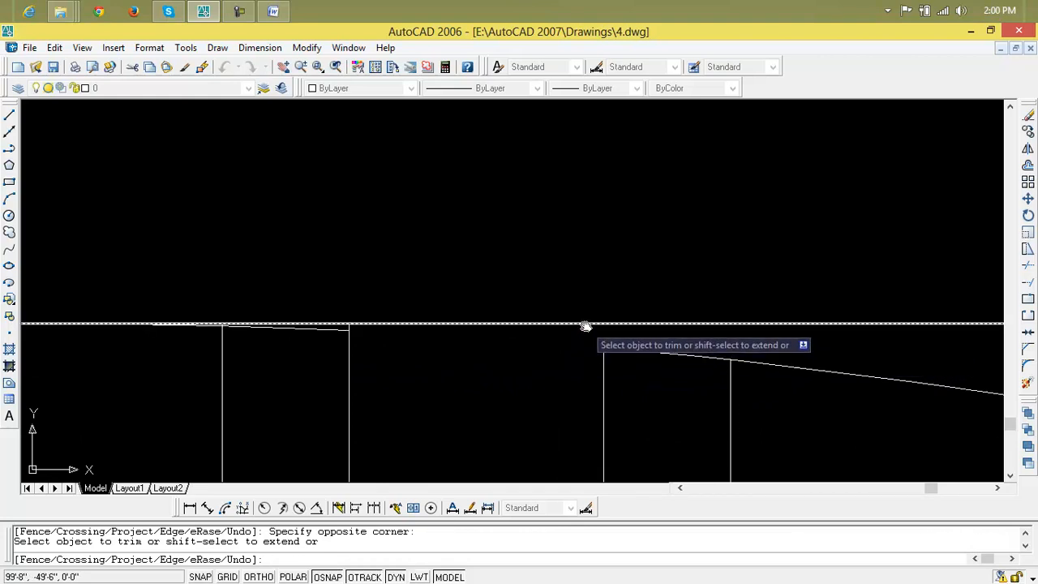
# Step: Trim the next bars above the arch's right half along with the top horizontal line over them
pyautogui.scroll(-5, 470, 378)
pyautogui.moveTo(476, 398); pyautogui.dragTo(478, 236, button='middle')
pyautogui.scroll(4, 453, 270)
pyautogui.click(448, 263)
pyautogui.click(396, 261)
pyautogui.click(489, 262)
pyautogui.click(779, 281)
# Step: Trim the upper ends of the vertical lines crossing the top slab of the right capital
pyautogui.scroll(-2, 788, 284)
pyautogui.moveTo(788, 285); pyautogui.dragTo(530, 283, button='middle')
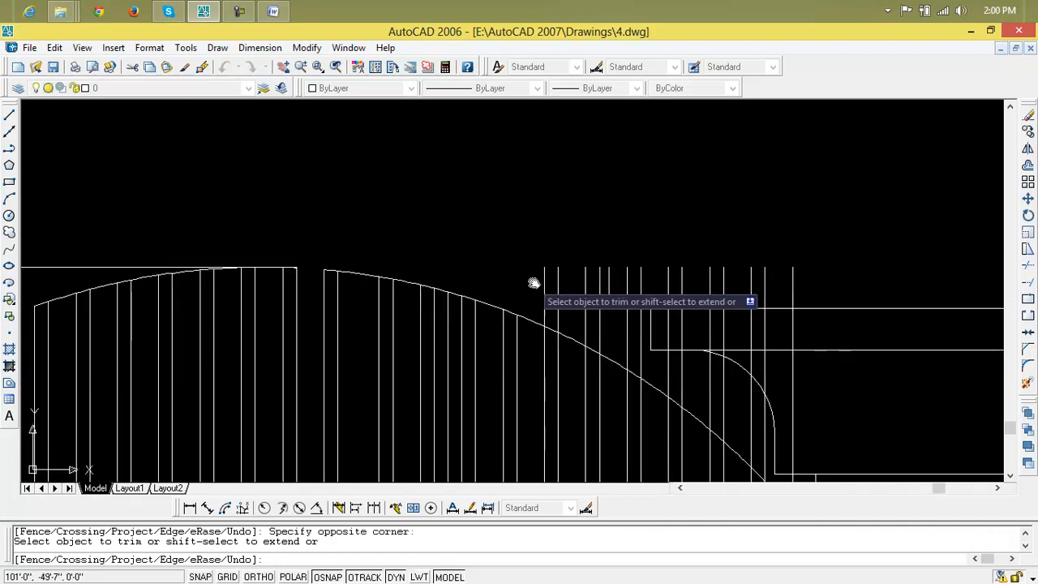
pyautogui.click(568, 284)
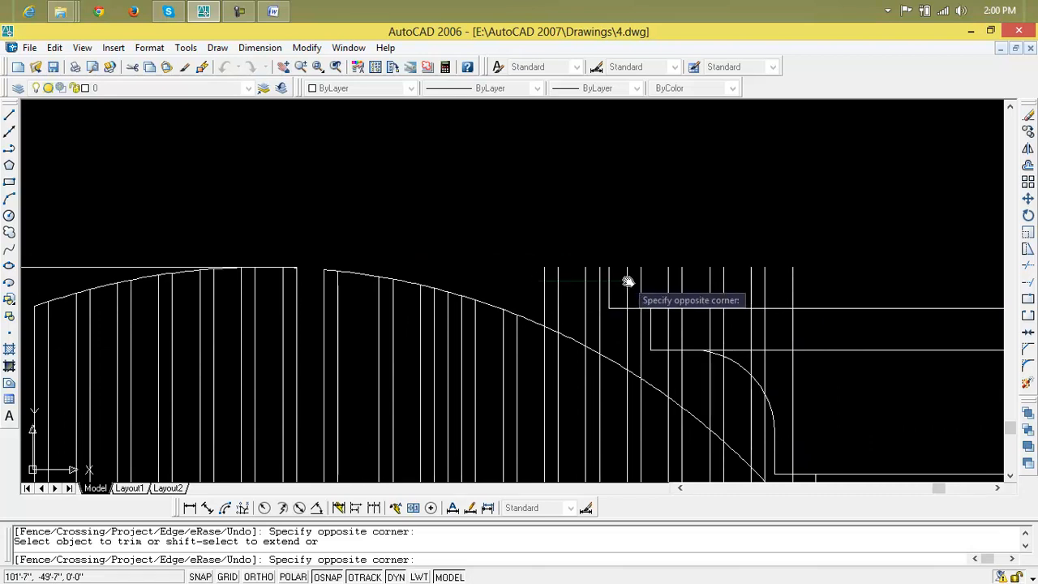
pyautogui.click(806, 283)
pyautogui.scroll(-3, 811, 289)
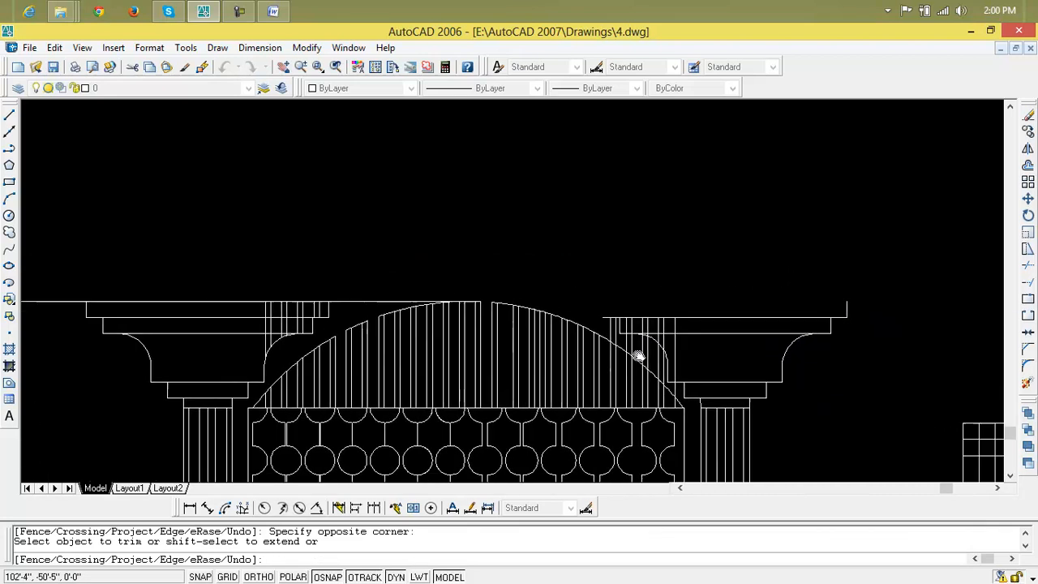
# Step: Try to trim the vertical line crossing the right capital's lower left corner, and undo the last cut
pyautogui.scroll(3, 615, 341)
pyautogui.click(658, 321)
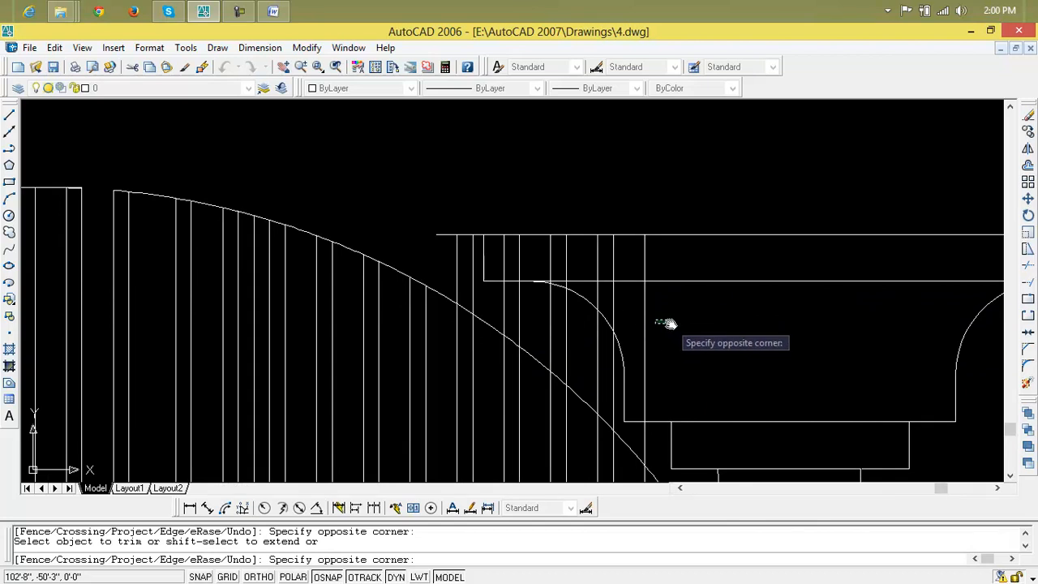
pyautogui.click(677, 370)
pyautogui.click(651, 439)
pyautogui.click(660, 388)
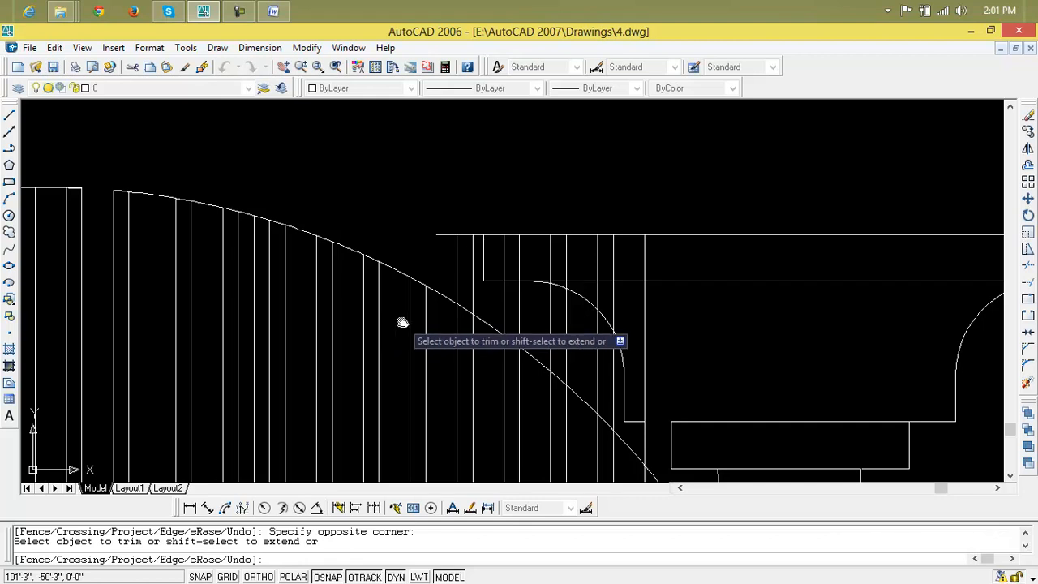
pyautogui.hotkey('ctrl', 'z')
# Step: Trim the vertical lines in the gap between the arch's right haunch and the right capital's curved profile
pyautogui.moveTo(375, 135); pyautogui.dragTo(367, 123, button='middle')
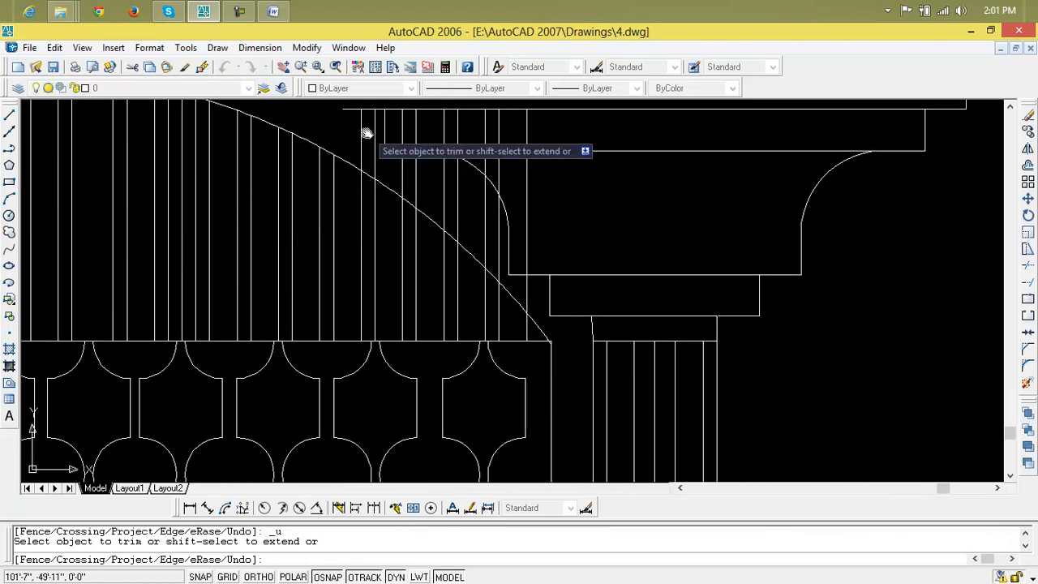
pyautogui.click(358, 137)
pyautogui.click(378, 155)
pyautogui.click(388, 165)
pyautogui.click(426, 193)
pyautogui.click(446, 199)
pyautogui.click(459, 210)
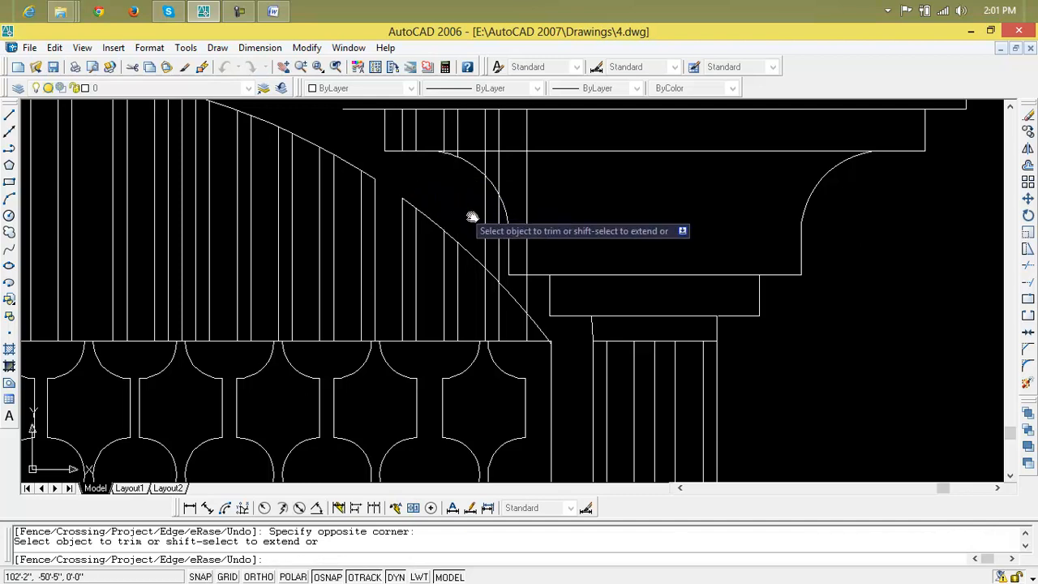
pyautogui.click(486, 229)
pyautogui.click(500, 245)
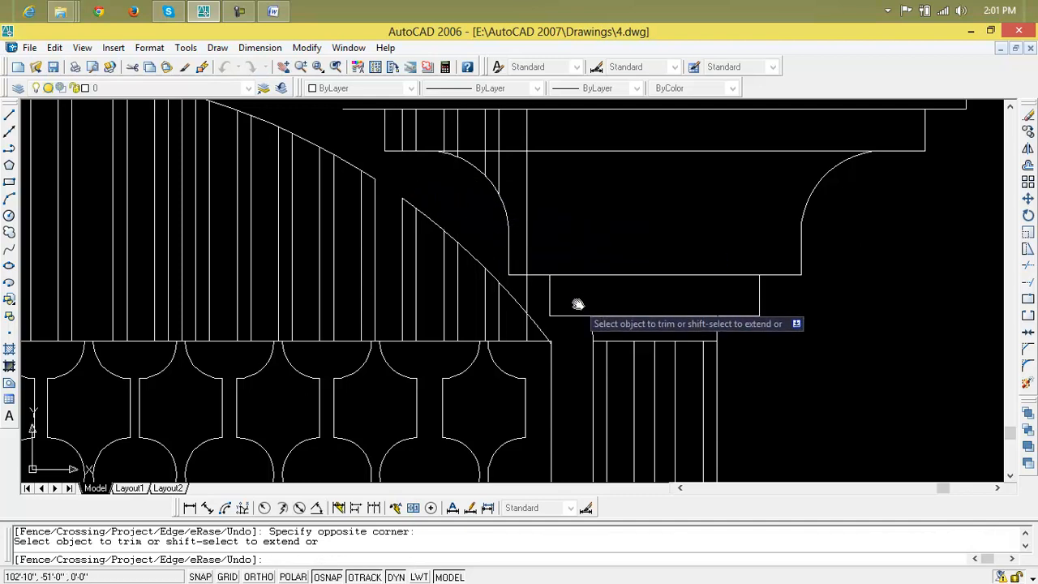
# Step: Erase the leftover vertical line pieces inside the right capital
pyautogui.scroll(1, 533, 294)
pyautogui.scroll(-4, 511, 290)
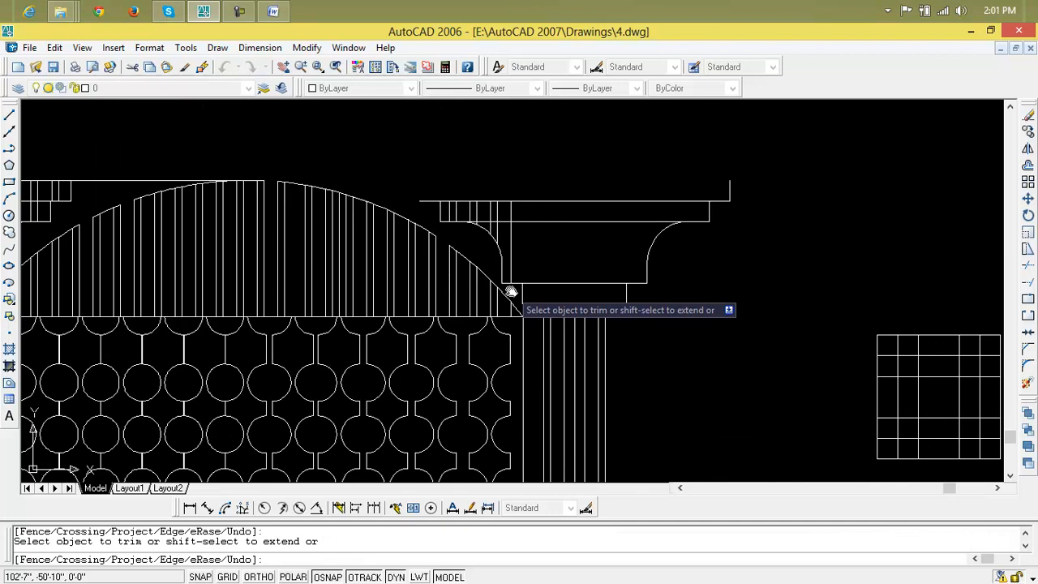
pyautogui.press('Escape')
pyautogui.click(511, 247)
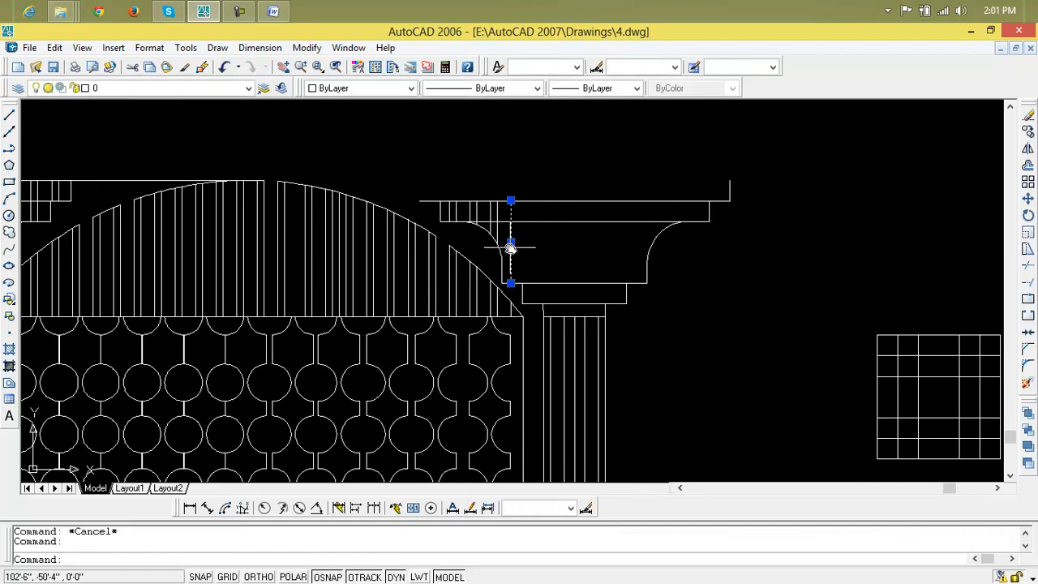
pyautogui.press('Delete')
pyautogui.click(478, 215)
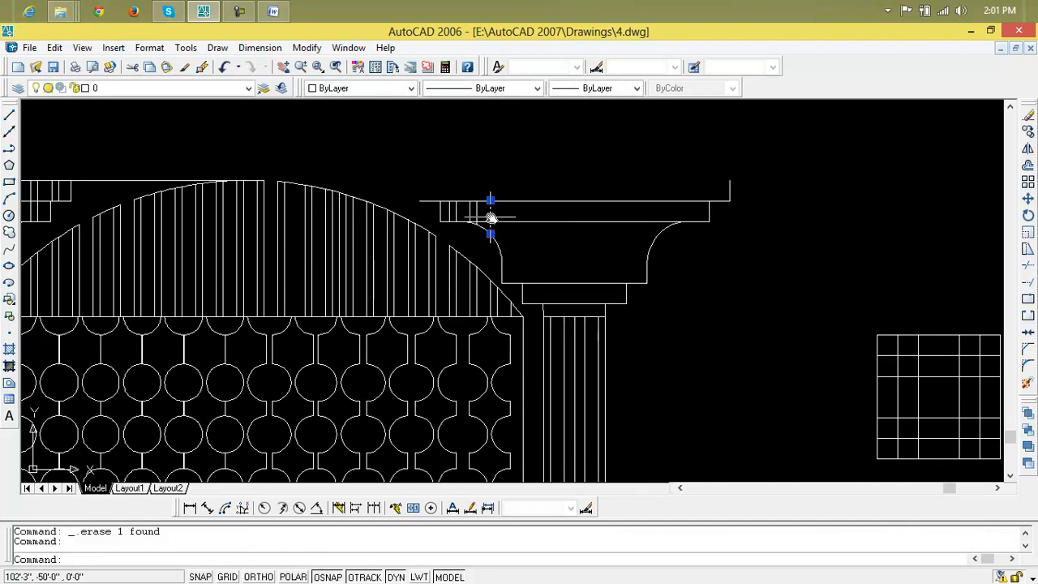
pyautogui.click(476, 213)
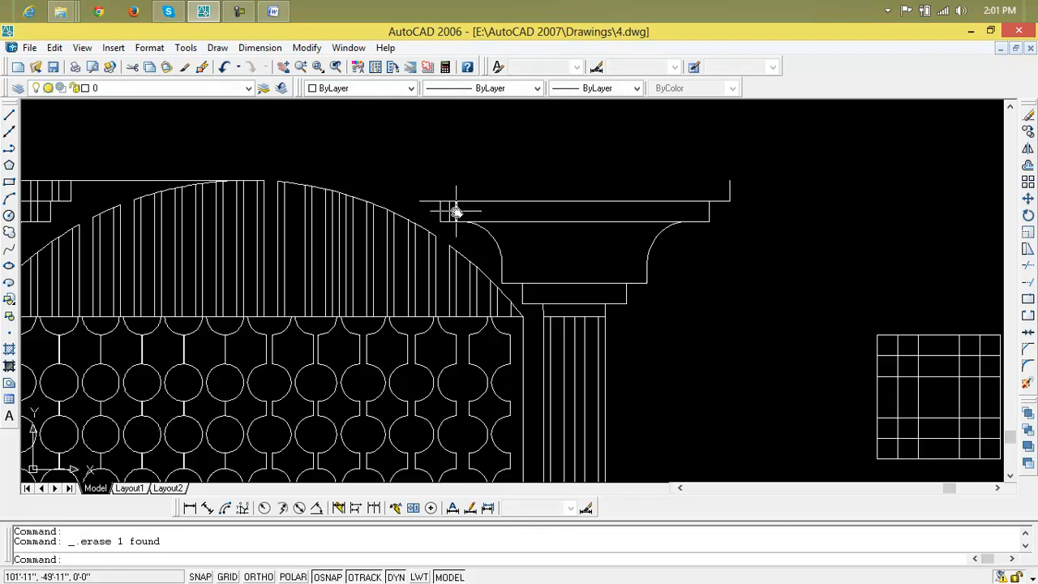
pyautogui.click(449, 213)
pyautogui.press('Delete')
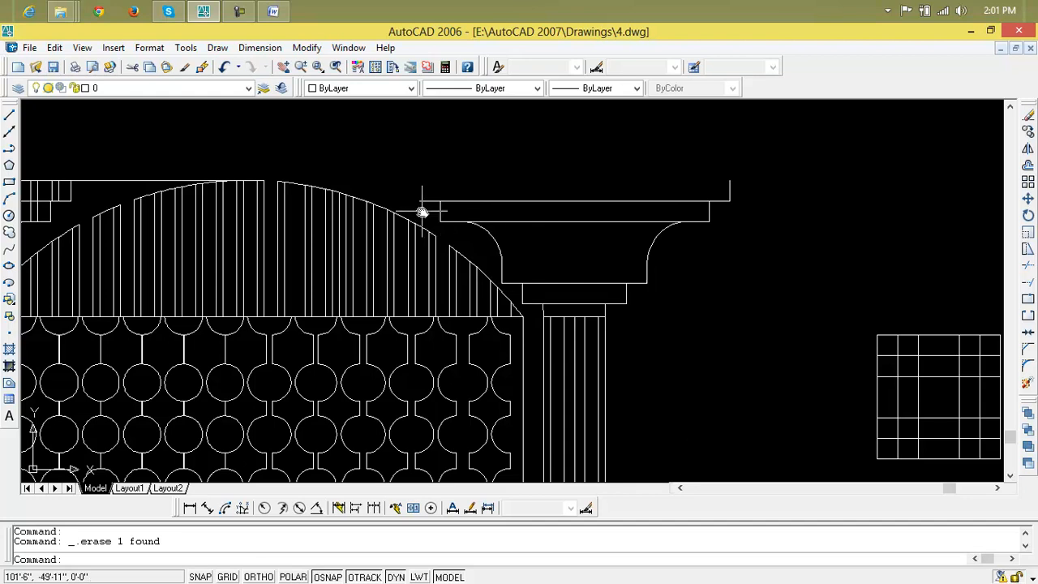
pyautogui.write('l')
pyautogui.press('Return')
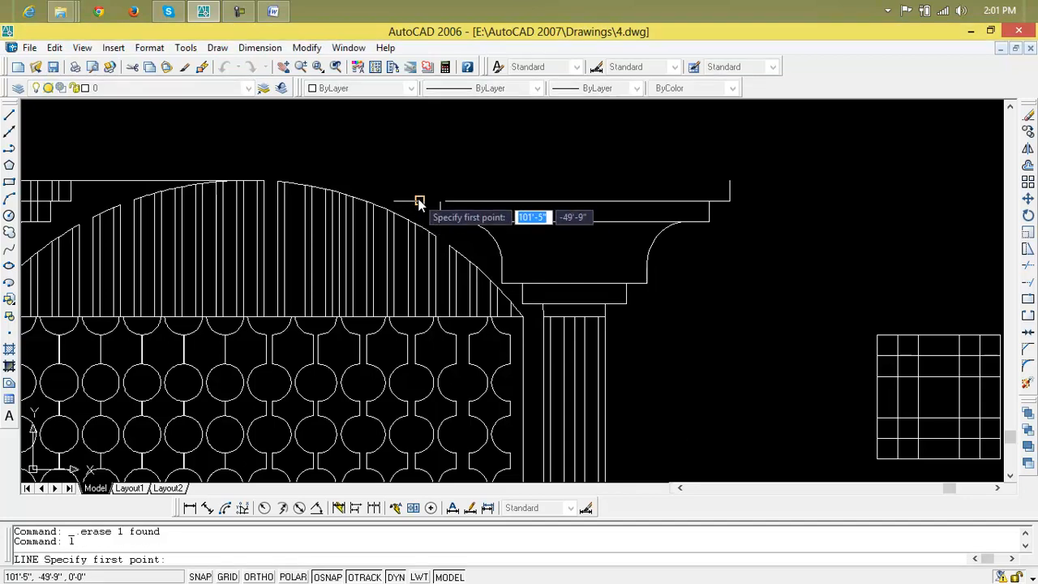
pyautogui.click(422, 200)
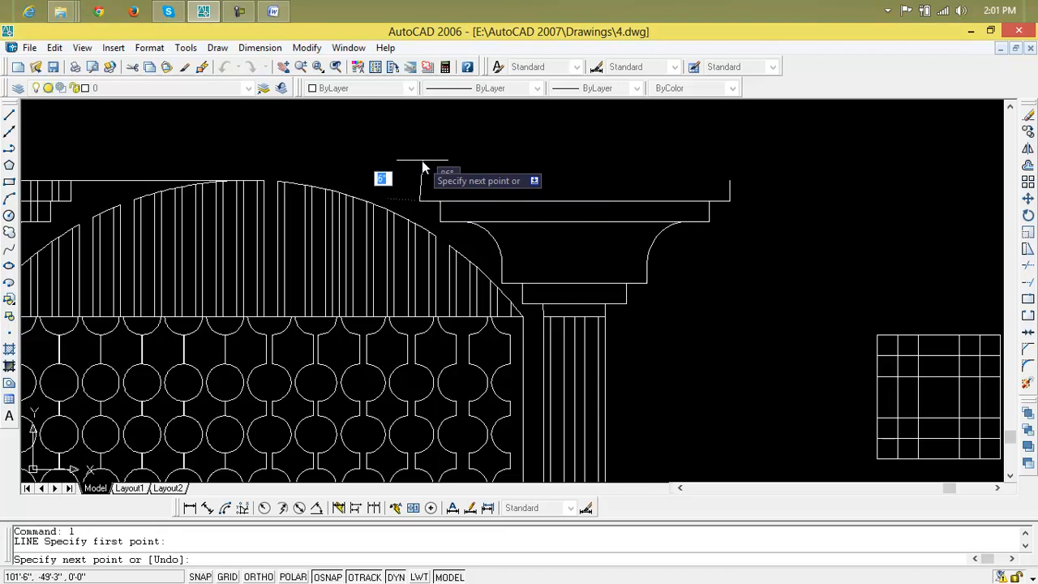
pyautogui.press('Escape')
pyautogui.press('Escape')
pyautogui.press('Escape')
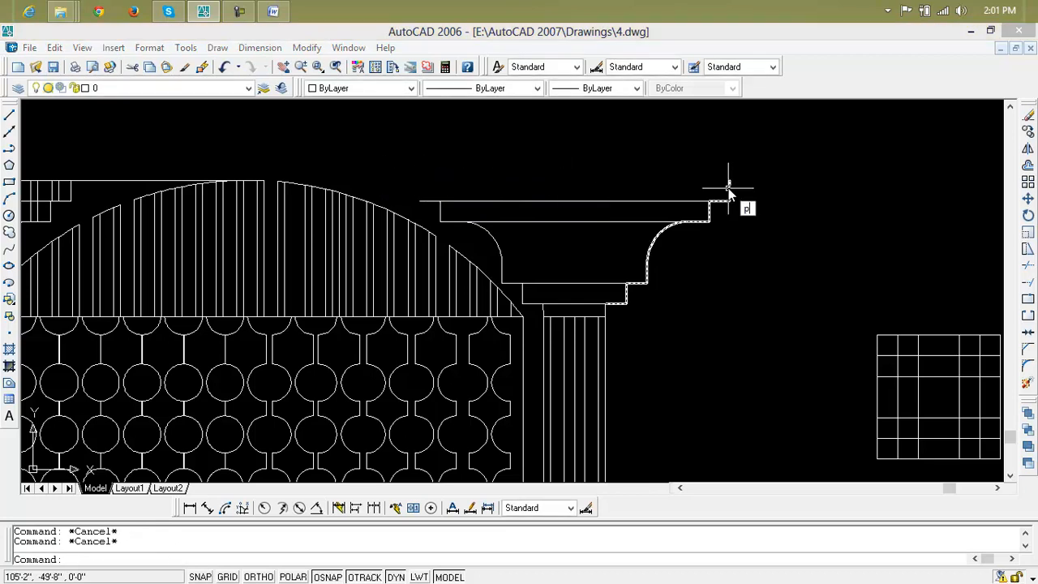
# Step: Draw a horizontal line from the upper right corner of the right capital's top slab leftward past the slab's left end
pyautogui.write('l')
pyautogui.press('Return')
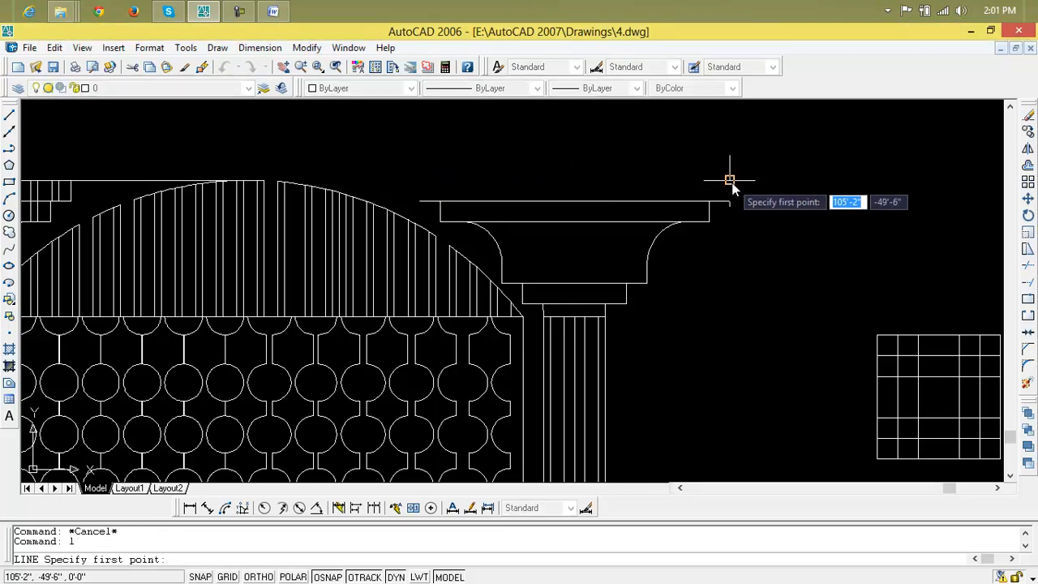
pyautogui.click(730, 178)
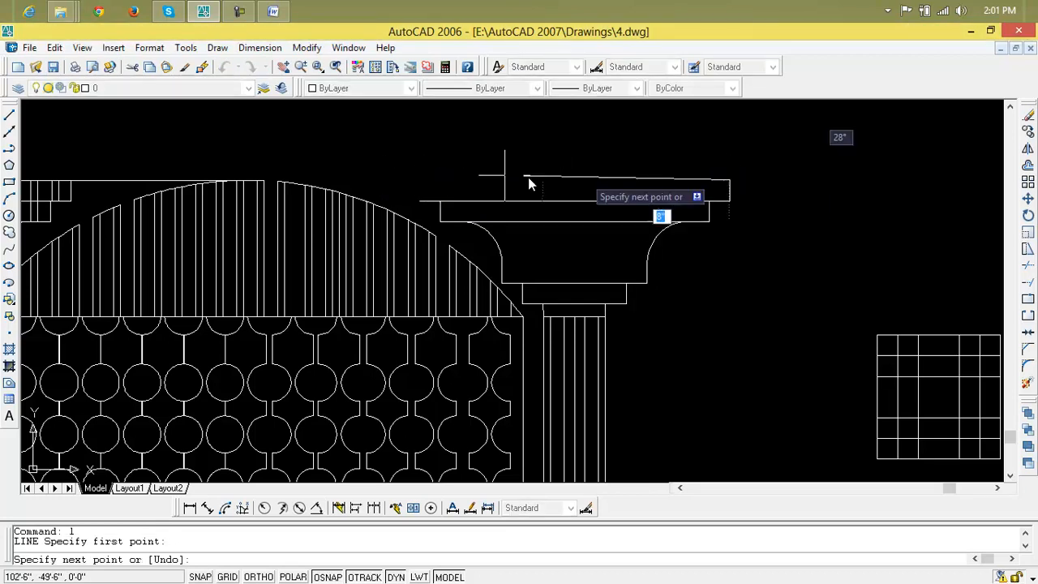
pyautogui.click(374, 180)
pyautogui.press('Escape')
pyautogui.press('Escape')
# Step: Draw a vertical line from the lower left end of the right capital's top slab up past its upper edge
pyautogui.write('l')
pyautogui.press('Return')
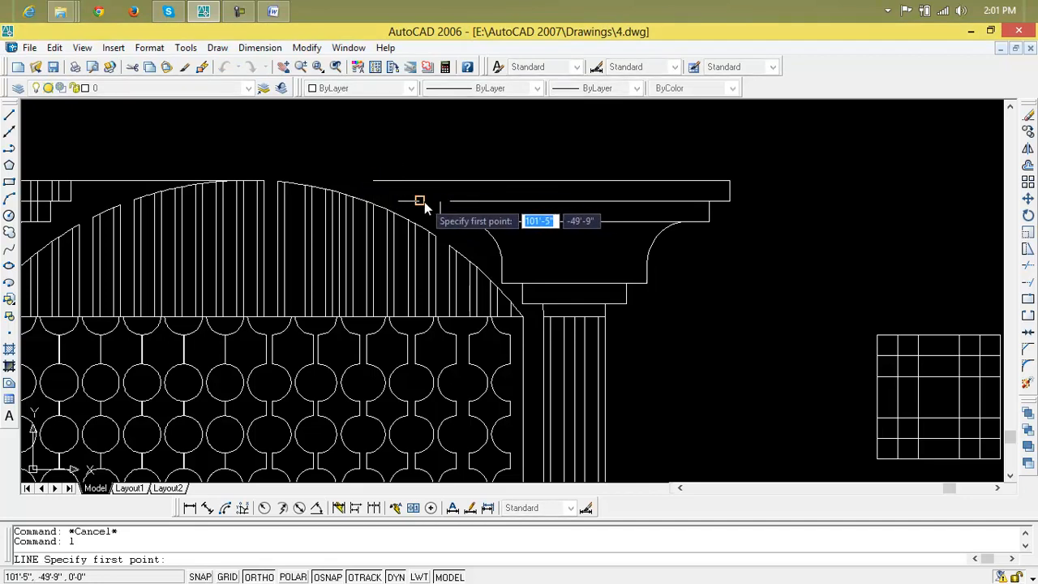
pyautogui.click(419, 202)
pyautogui.click(422, 180)
pyautogui.press('Return')
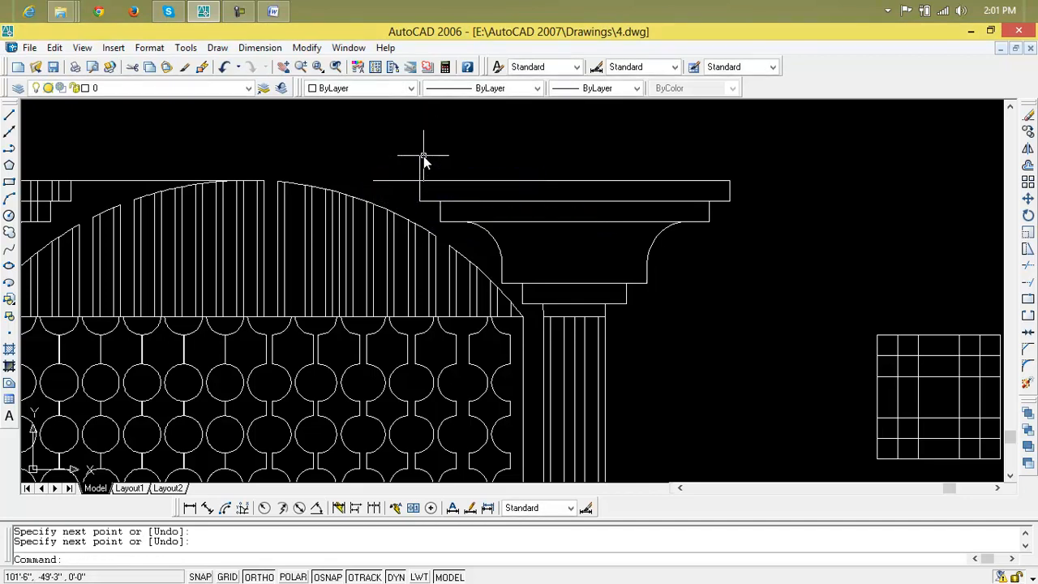
pyautogui.write('tr')
pyautogui.press('Return')
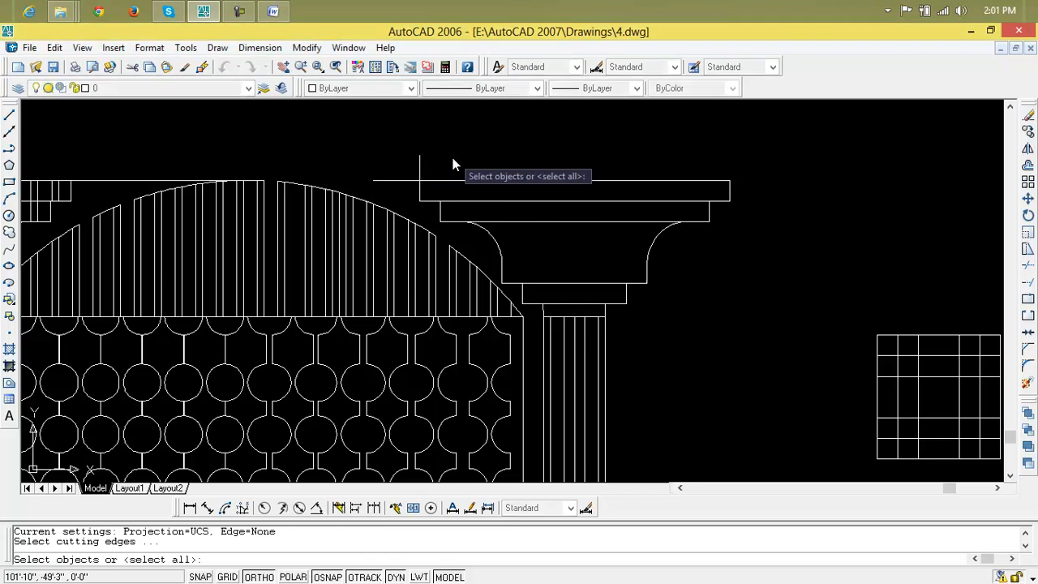
pyautogui.click(421, 167)
pyautogui.click(411, 168)
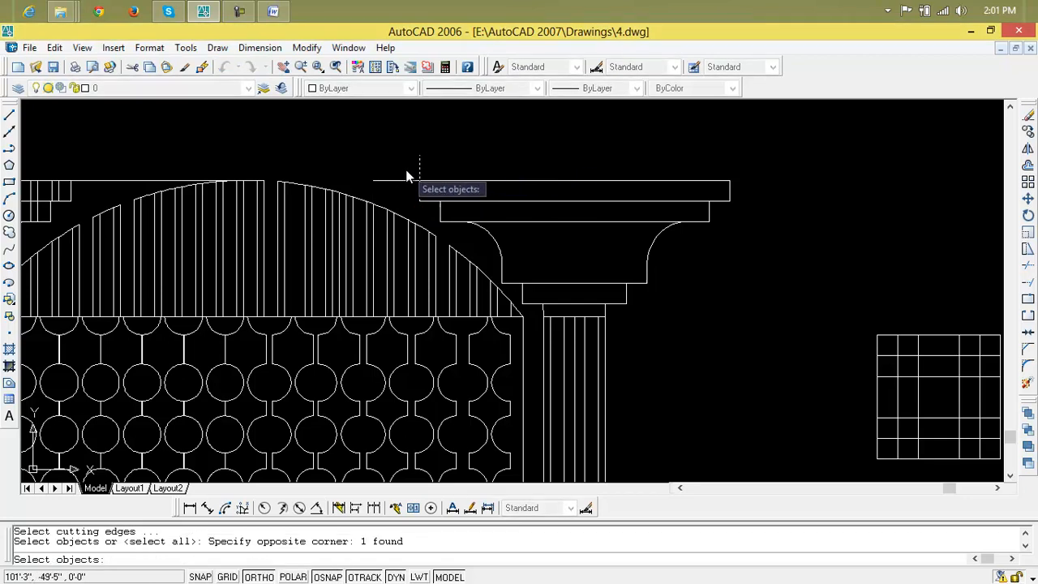
pyautogui.press('Escape')
pyautogui.press('Escape')
# Step: Trim the overshooting line ends at the right top slab's upper left corner and the horizontal line between the left capital and the arch
pyautogui.write('tr')
pyautogui.press('Return')
pyautogui.press('Return')
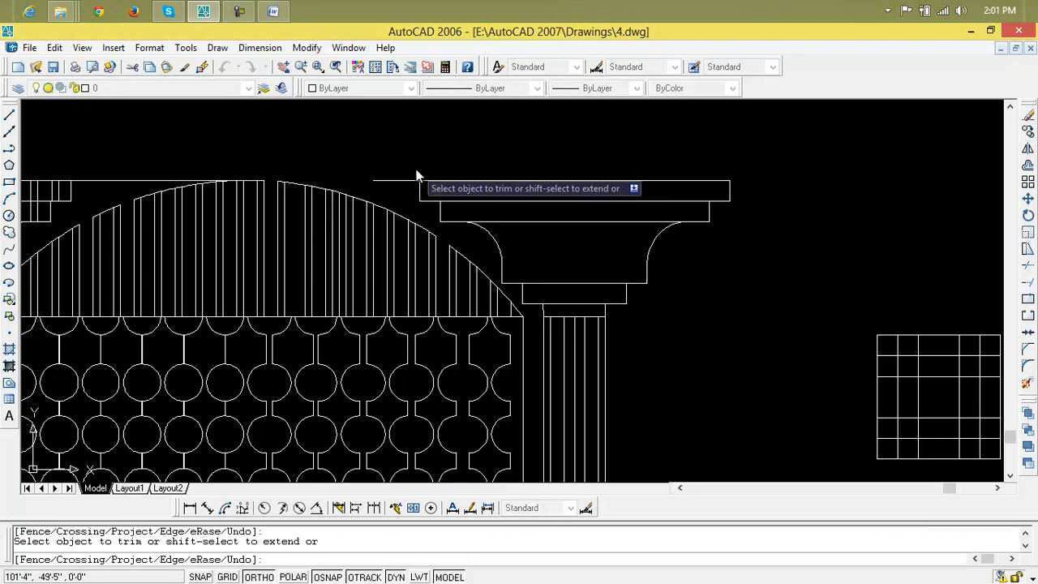
pyautogui.scroll(-4, 402, 181)
pyautogui.scroll(3, 395, 202)
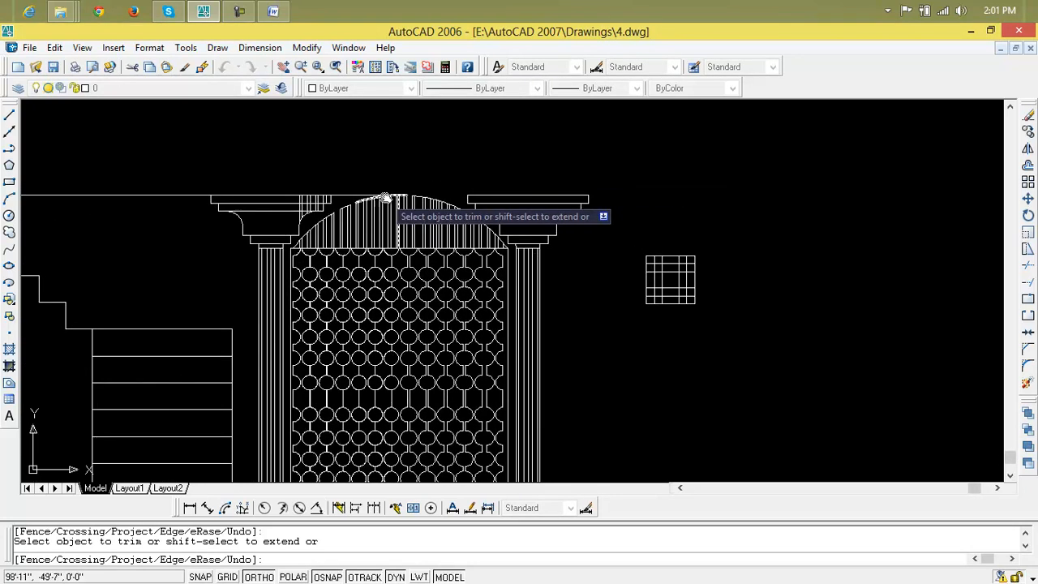
pyautogui.scroll(-1, 332, 208)
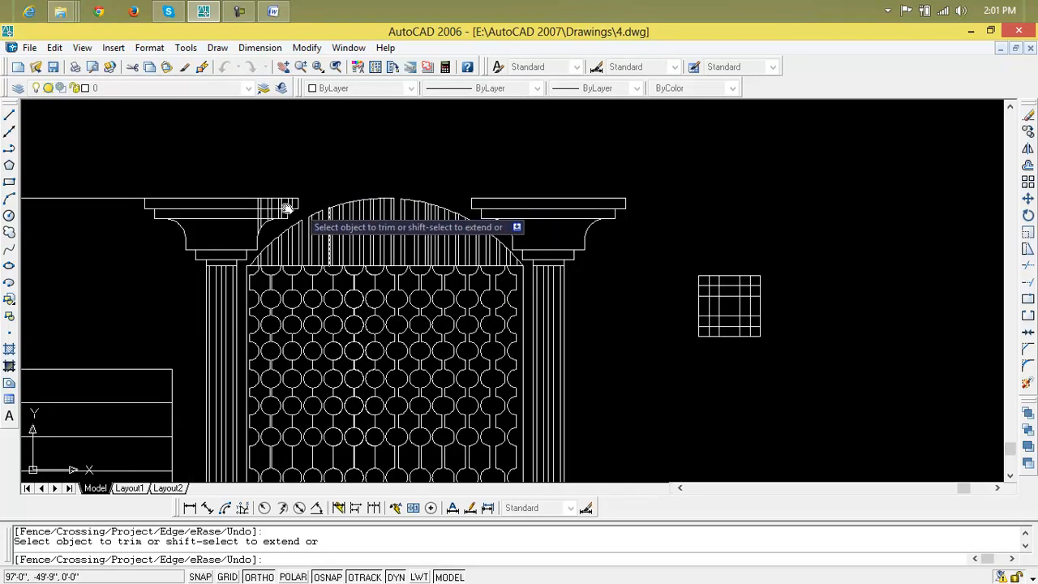
# Step: Erase the leftover vertical line pieces inside the left capital's slabs and curved profile
pyautogui.scroll(2, 278, 199)
pyautogui.press('Escape')
pyautogui.click(293, 201)
pyautogui.click(296, 201)
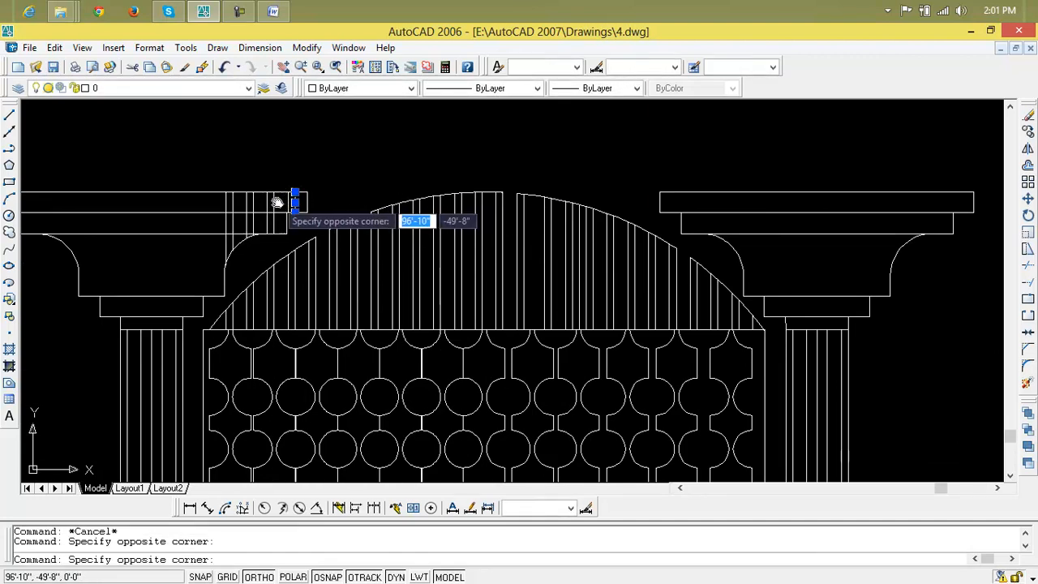
pyautogui.click(279, 203)
pyautogui.click(215, 203)
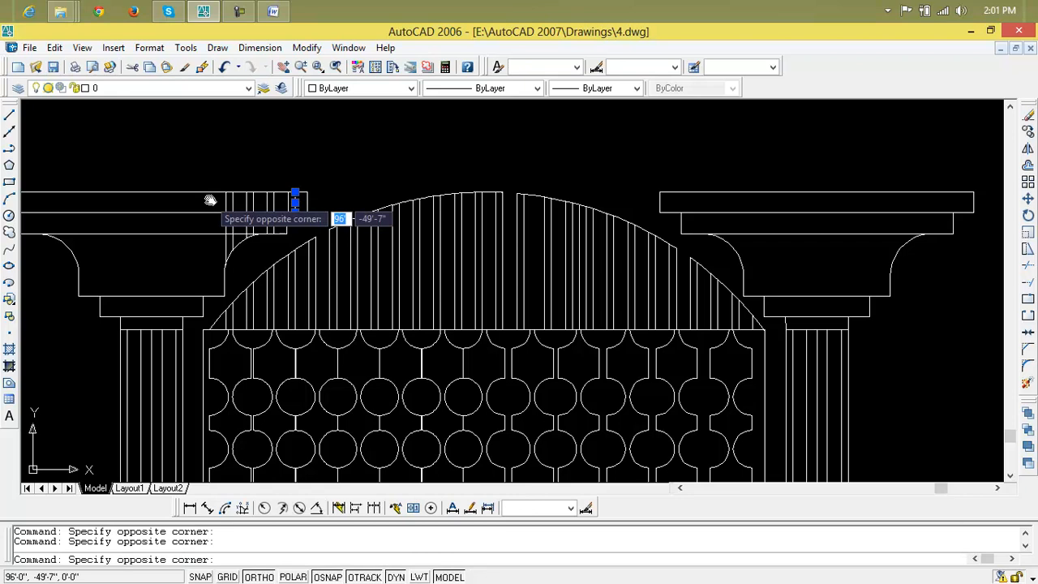
pyautogui.click(298, 206)
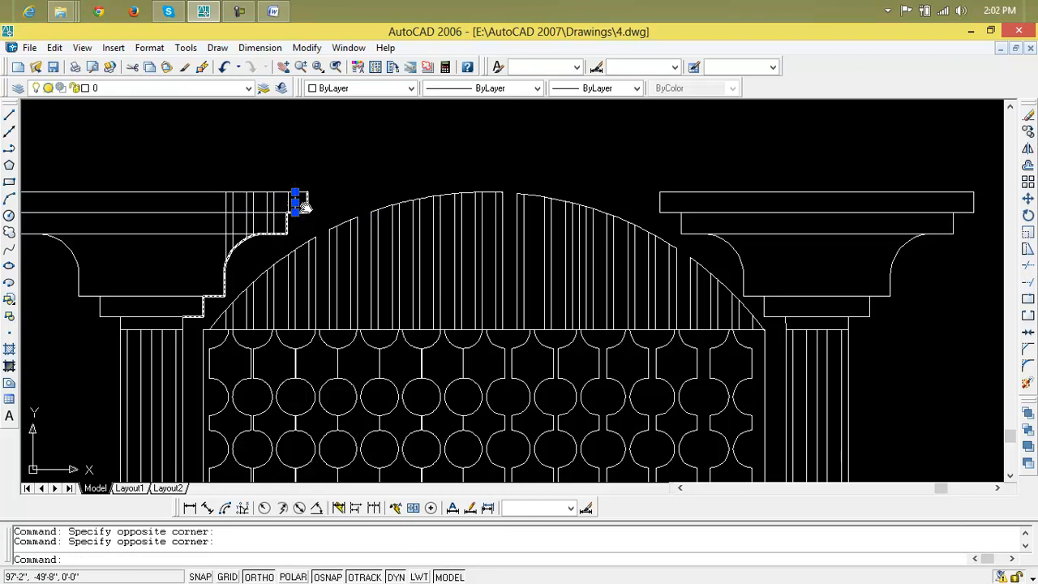
pyautogui.click(300, 205)
pyautogui.click(219, 203)
pyautogui.press('Delete')
# Step: Trim the arch curve in the gaps between the paired bars along the arch's left haunch
pyautogui.scroll(-5, 371, 235)
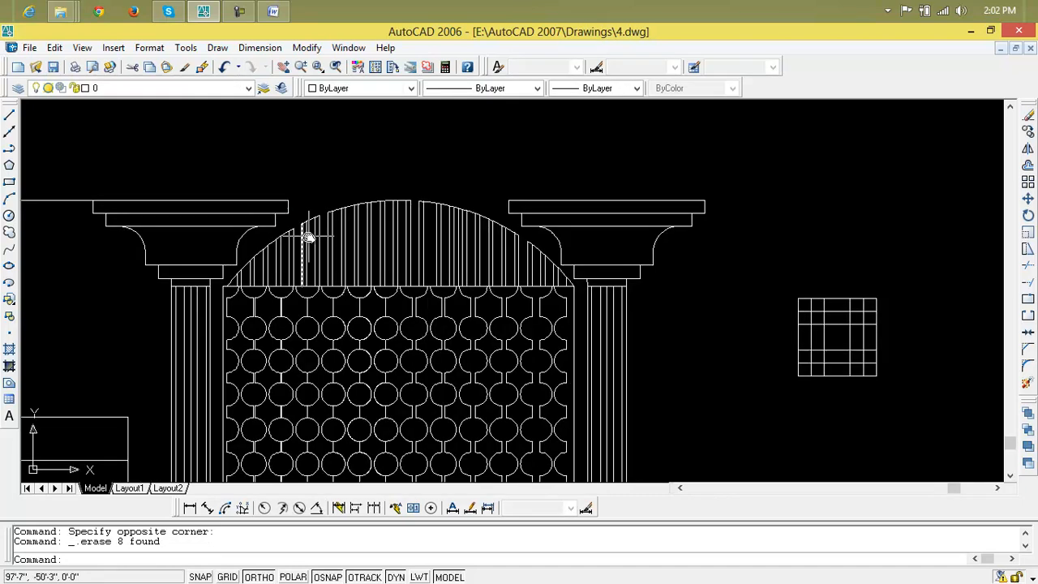
pyautogui.scroll(6, 367, 253)
pyautogui.moveTo(364, 241); pyautogui.dragTo(398, 282, button='middle')
pyautogui.press('Escape')
pyautogui.write('tr')
pyautogui.press('Return')
pyautogui.press('Return')
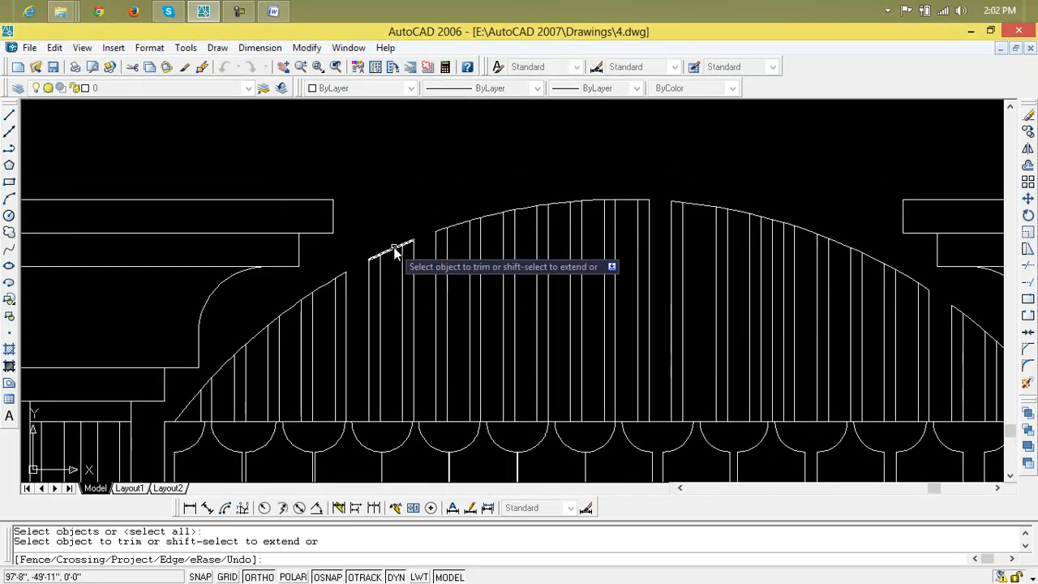
pyautogui.click(395, 254)
pyautogui.click(328, 287)
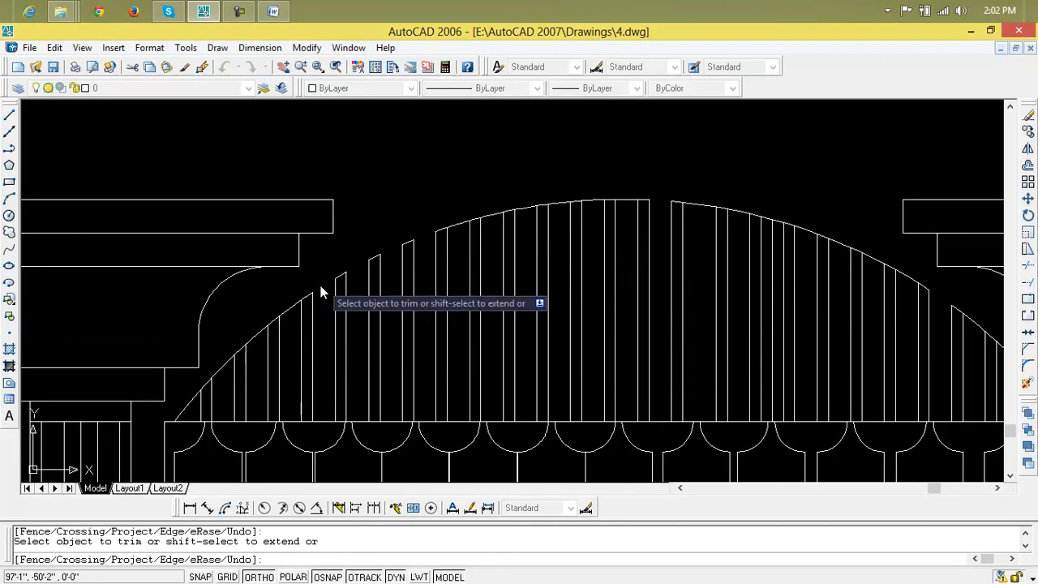
pyautogui.scroll(-2, 262, 339)
pyautogui.moveTo(262, 339); pyautogui.dragTo(380, 293, button='middle')
pyautogui.scroll(3, 367, 309)
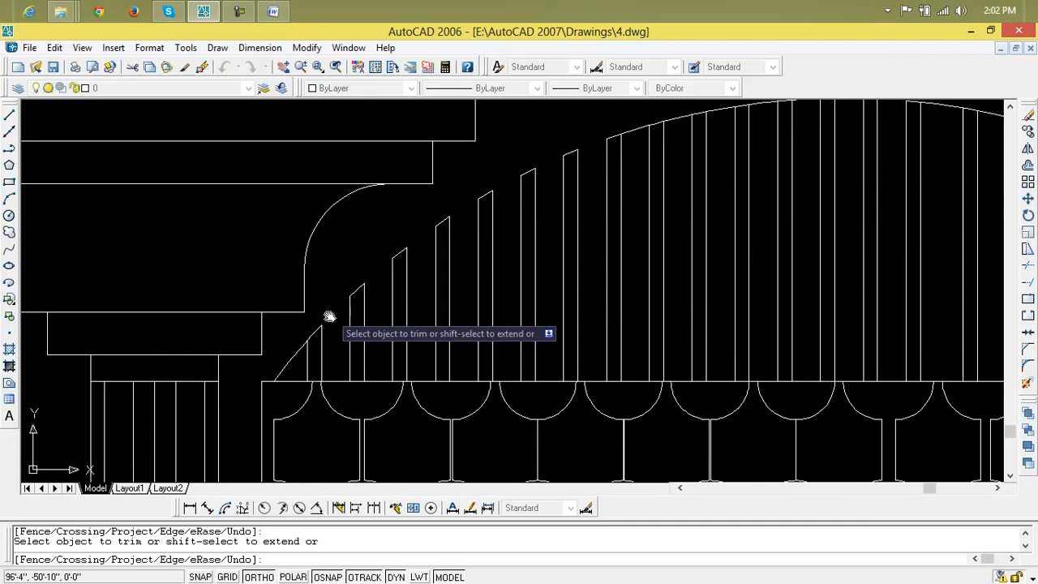
# Step: Trim the curve piece at the arch's left foot and the curve between the paired bars leading up to the crown
pyautogui.scroll(-3, 429, 306)
pyautogui.scroll(1, 412, 329)
pyautogui.click(498, 256)
pyautogui.click(525, 248)
pyautogui.click(578, 241)
pyautogui.click(600, 238)
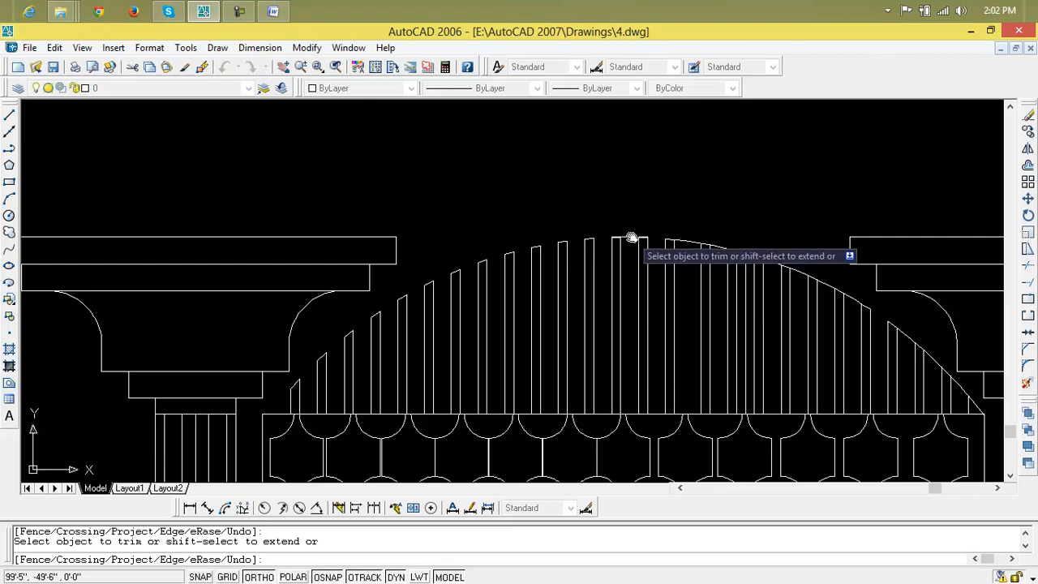
# Step: Erase the overlapping line in the gap at the arch crown and trim the stub left beside the crown bar
pyautogui.scroll(-4, 632, 237)
pyautogui.scroll(6, 522, 301)
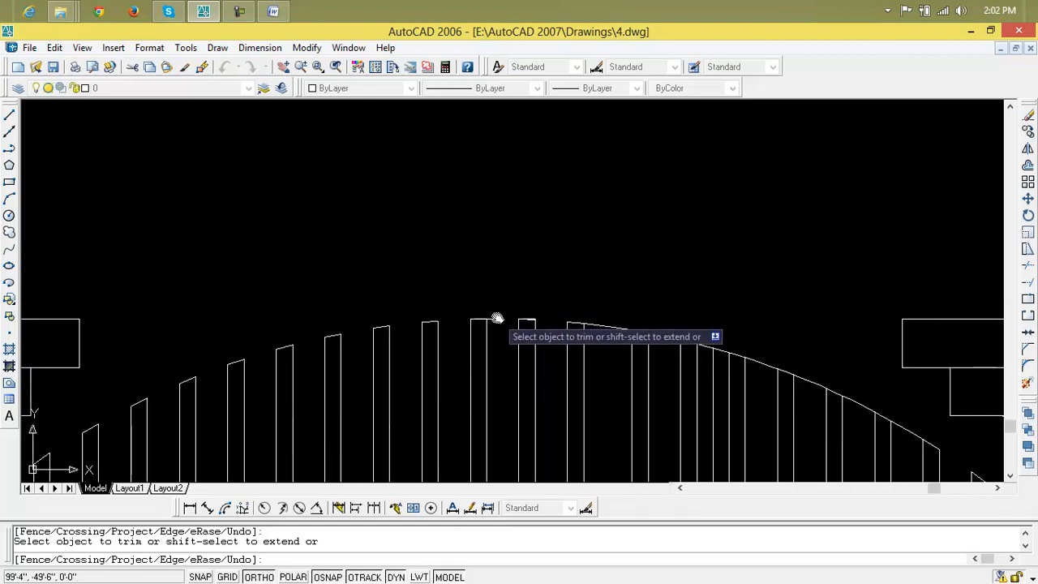
pyautogui.press('Escape')
pyautogui.press('Escape')
pyautogui.click(496, 319)
pyautogui.press('Delete')
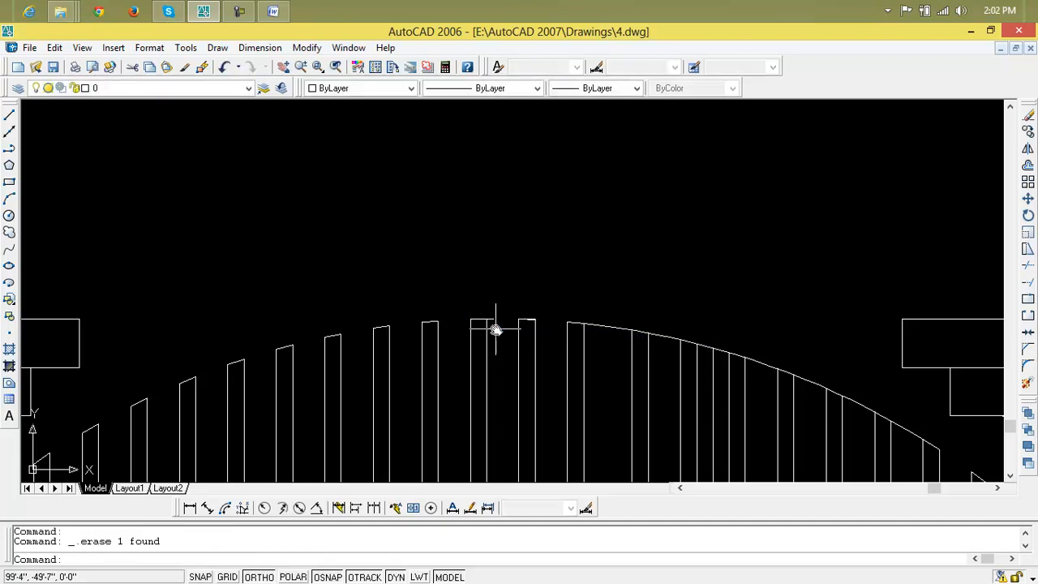
pyautogui.write('tr')
pyautogui.press('Return')
pyautogui.press('Return')
pyautogui.scroll(6, 492, 320)
pyautogui.click(493, 320)
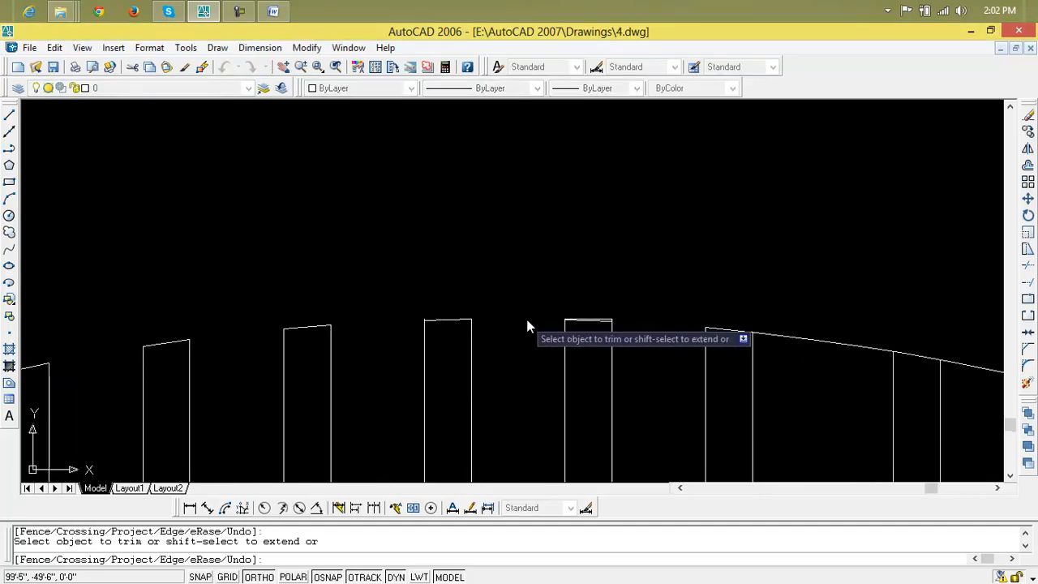
# Step: Trim the arch curve in the gaps between the first paired bars just right of the crown
pyautogui.scroll(-6, 510, 325)
pyautogui.scroll(2, 514, 338)
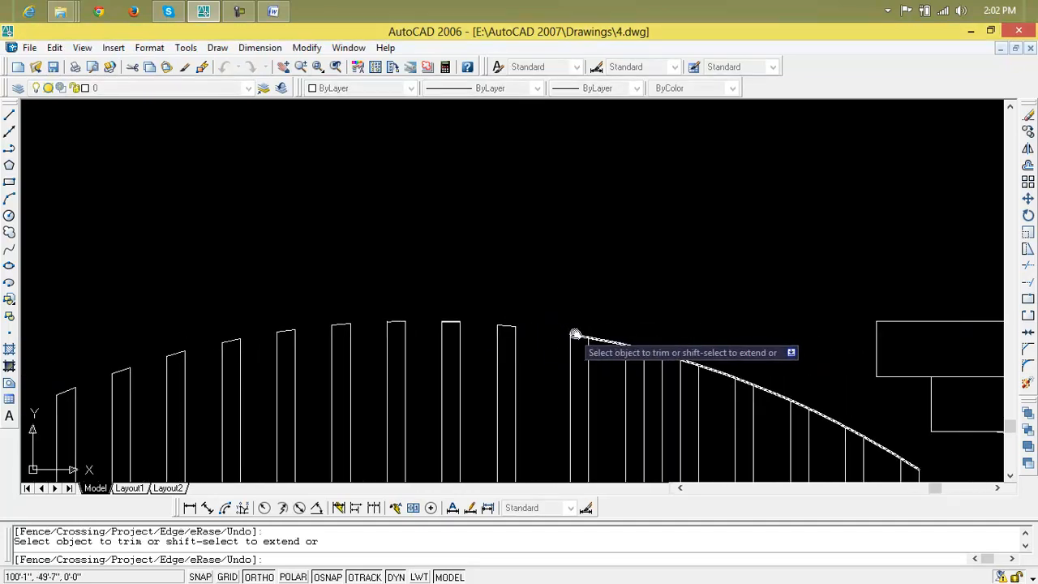
pyautogui.scroll(-3, 603, 344)
pyautogui.scroll(4, 470, 332)
pyautogui.click(483, 329)
pyautogui.click(545, 344)
pyautogui.click(541, 348)
pyautogui.scroll(-2, 538, 348)
pyautogui.scroll(-1, 528, 310)
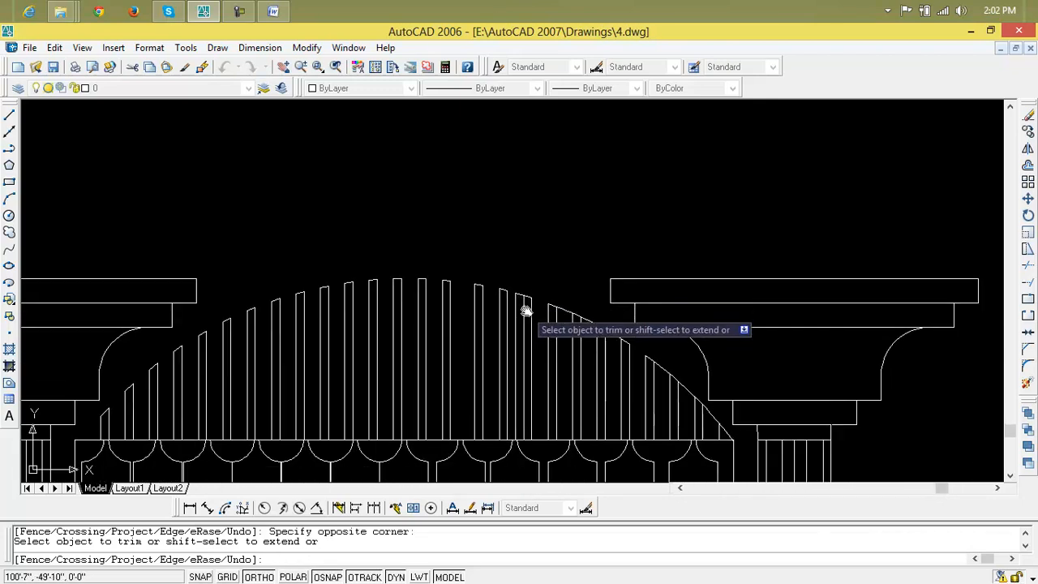
pyautogui.press('Escape')
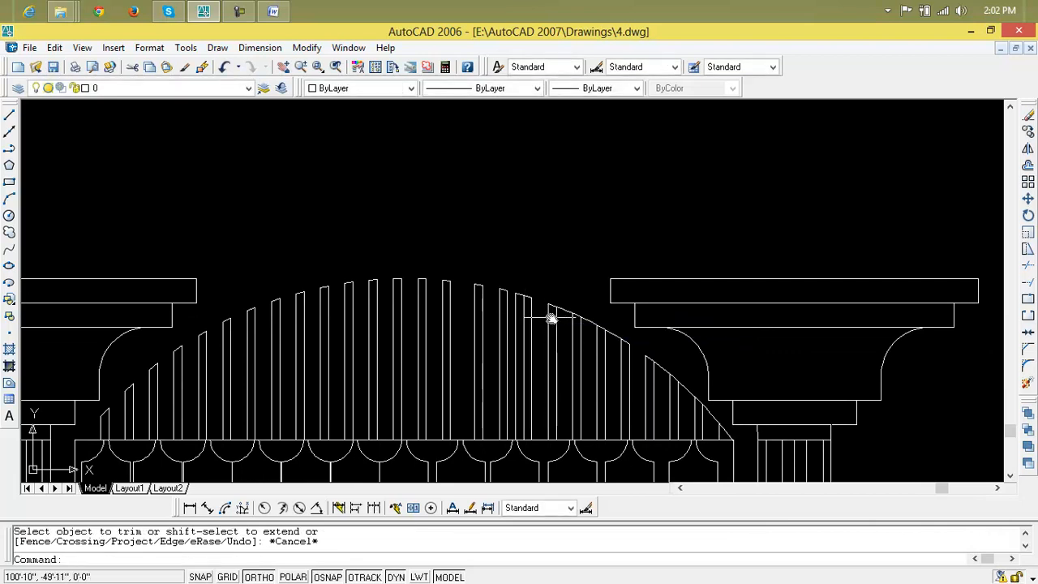
pyautogui.write('b')
pyautogui.press('Return')
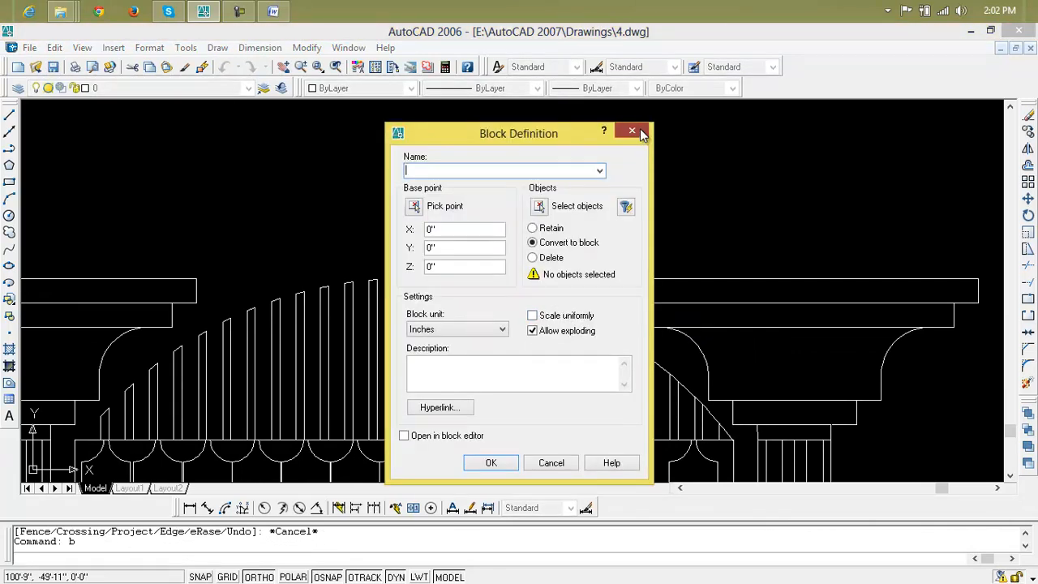
pyautogui.click(632, 131)
# Step: Trim the arch curve in the gaps between the remaining paired bars down the right haunch to the arch's foot
pyautogui.write('tr')
pyautogui.press('Return')
pyautogui.press('Return')
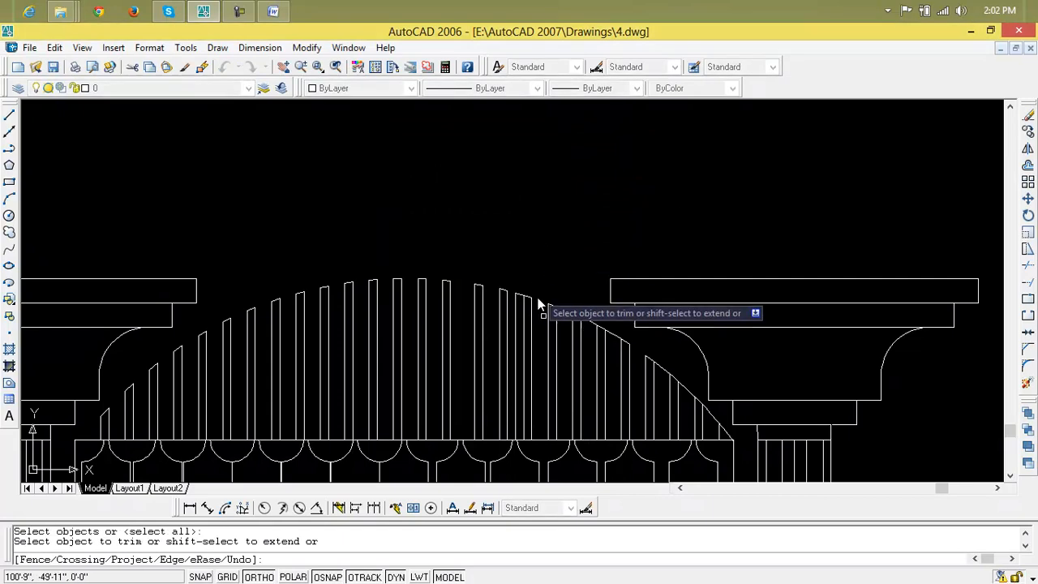
pyautogui.scroll(3, 536, 279)
pyautogui.click(630, 319)
pyautogui.click(679, 349)
pyautogui.scroll(-4, 679, 354)
pyautogui.scroll(4, 644, 352)
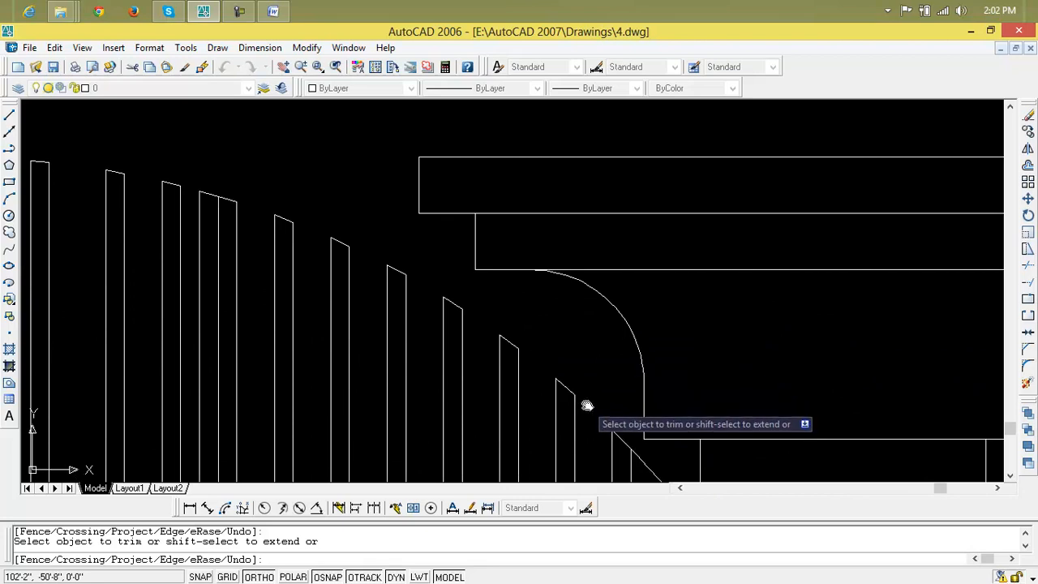
pyautogui.scroll(-4, 594, 442)
pyautogui.scroll(2, 450, 317)
pyautogui.scroll(3, 455, 318)
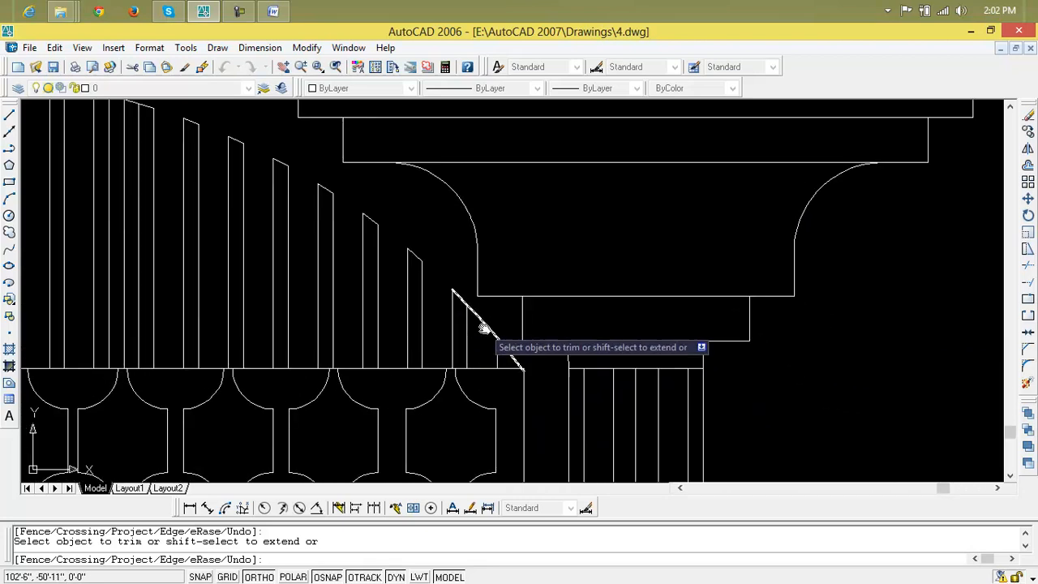
pyautogui.scroll(-5, 507, 369)
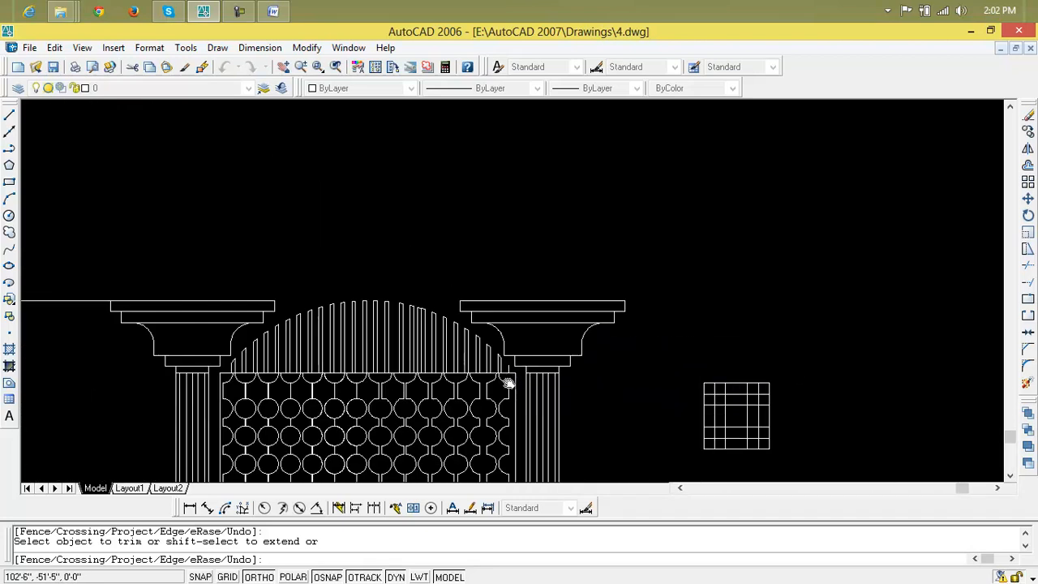
pyautogui.scroll(2, 614, 364)
# Step: Erase the spare square grid pattern standing to the right of the columned opening
pyautogui.scroll(-5, 425, 352)
pyautogui.moveTo(431, 373)
pyautogui.mouseDown(button='middle')
pyautogui.moveTo(418, 205)
pyautogui.moveTo(378, 328)
pyautogui.mouseUp(button='middle')
pyautogui.scroll(2, 417, 208)
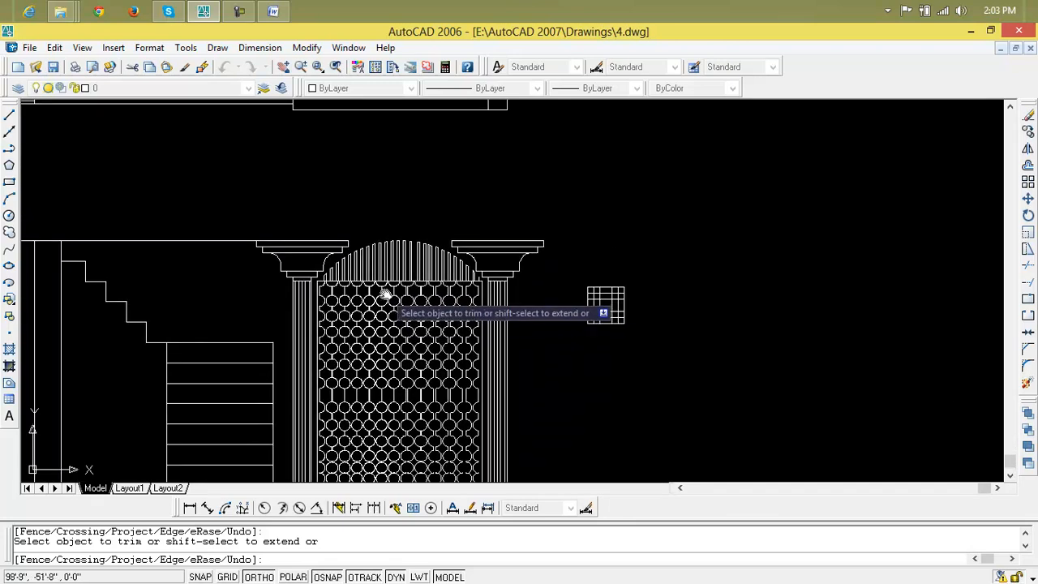
pyautogui.scroll(-3, 386, 290)
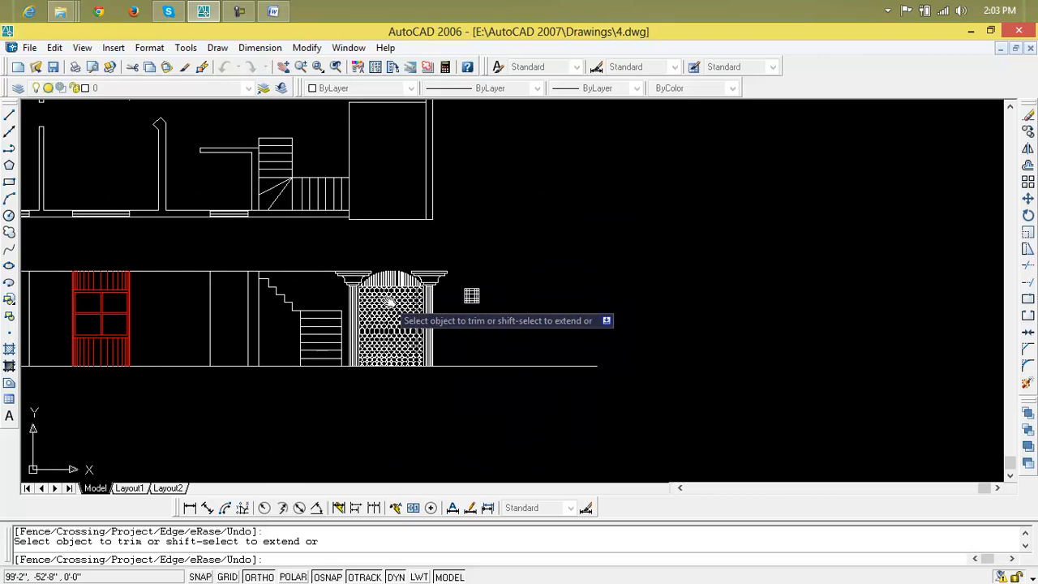
pyautogui.moveTo(461, 349); pyautogui.dragTo(519, 333, button='middle')
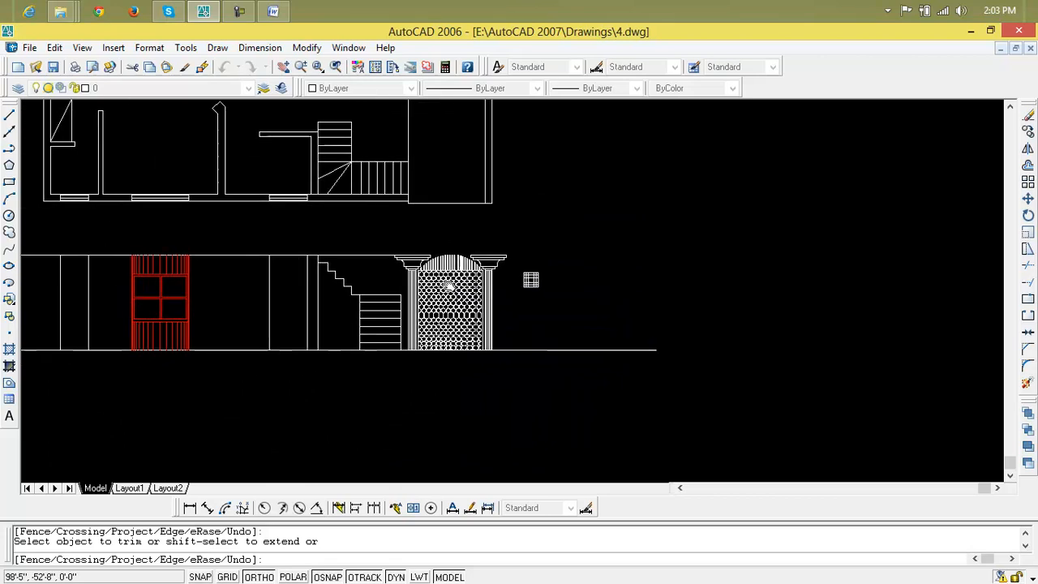
pyautogui.press('Escape')
pyautogui.click(574, 258)
pyautogui.click(522, 303)
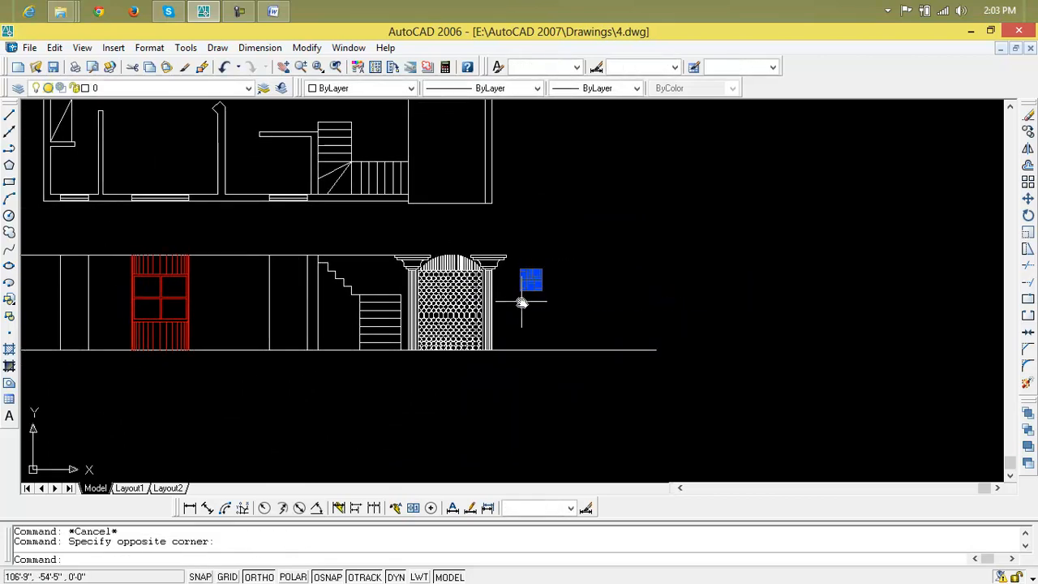
pyautogui.press('Delete')
pyautogui.scroll(-3, 524, 300)
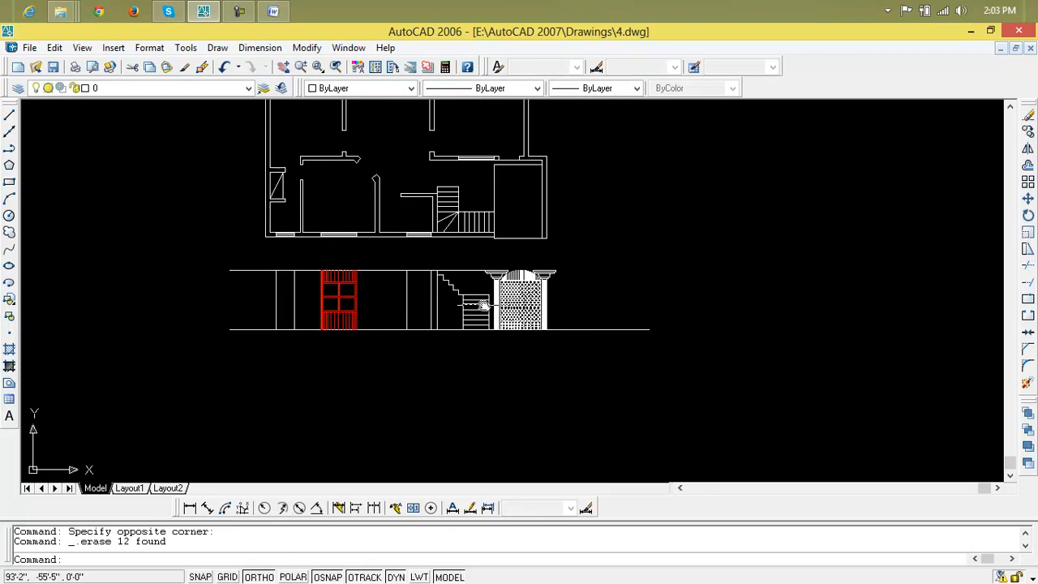
pyautogui.scroll(2, 470, 310)
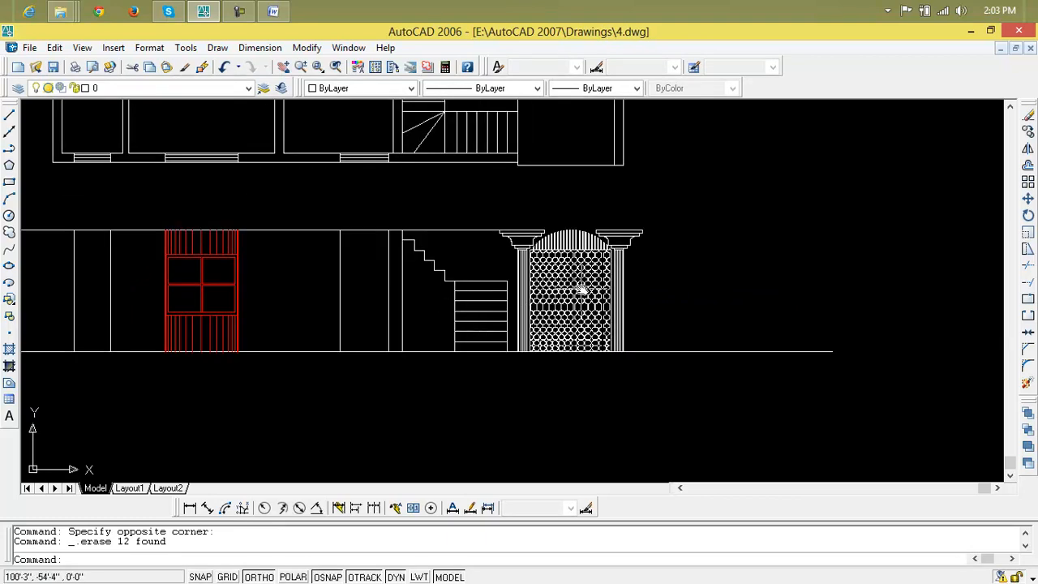
pyautogui.scroll(5, 581, 289)
pyautogui.scroll(-4, 581, 288)
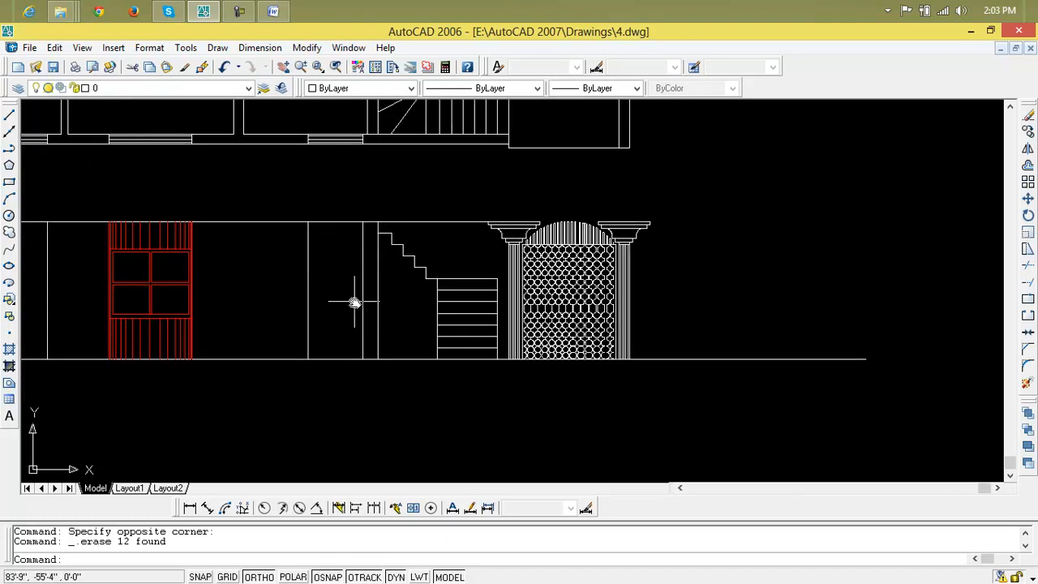
pyautogui.scroll(-3, 354, 302)
pyautogui.moveTo(359, 297); pyautogui.dragTo(391, 380, button='middle')
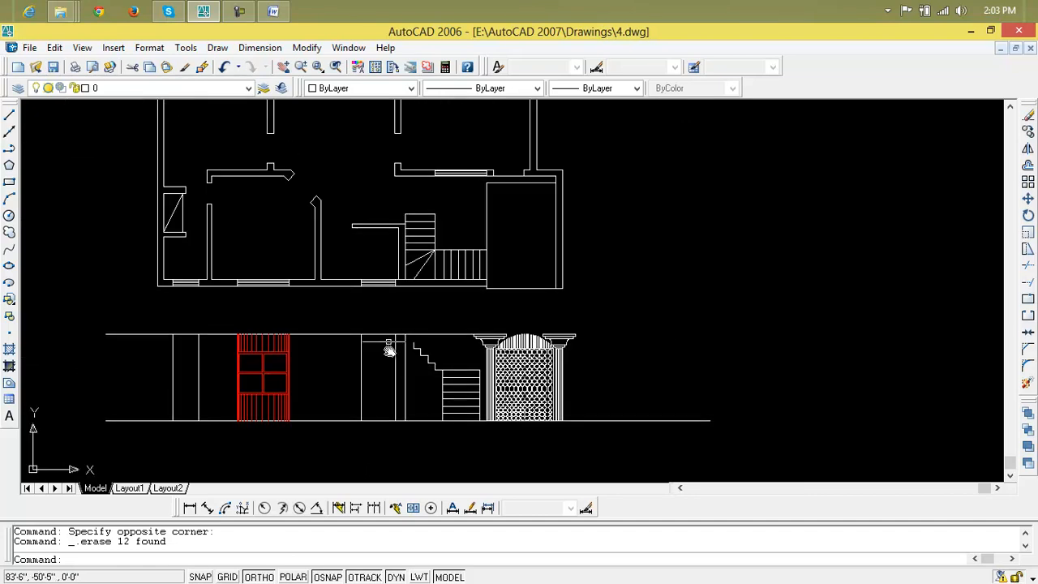